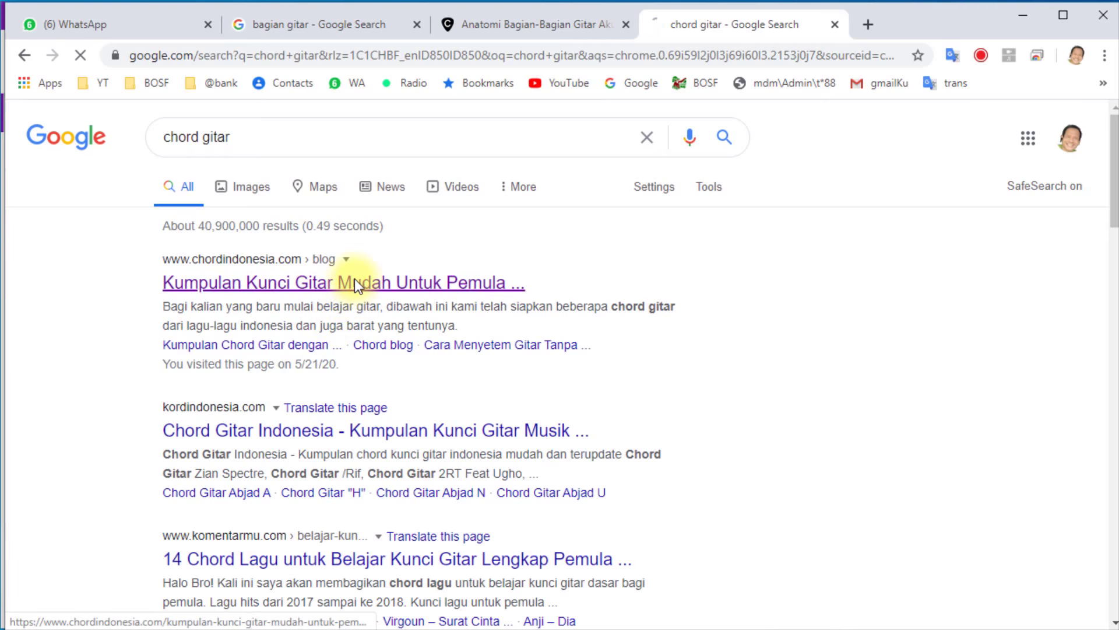
Return to the chord gitar results and preview the saferkidsandhomes chord chart in Google Images.
{"action": "scroll", "coordinate": [382, 300], "scroll_direction": "down", "scroll_amount": 15}
{"action": "scroll", "coordinate": [401, 313], "scroll_direction": "down", "scroll_amount": 1}
{"action": "scroll", "coordinate": [401, 314], "scroll_direction": "up", "scroll_amount": 14}
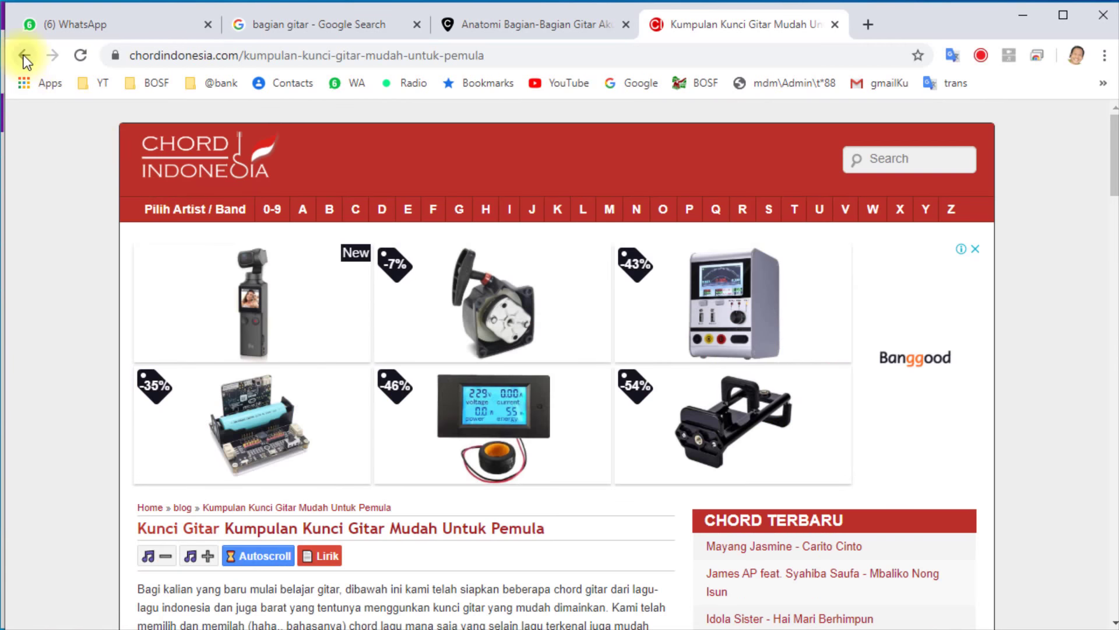
{"action": "left_click", "coordinate": [23, 55]}
{"action": "left_click", "coordinate": [253, 192]}
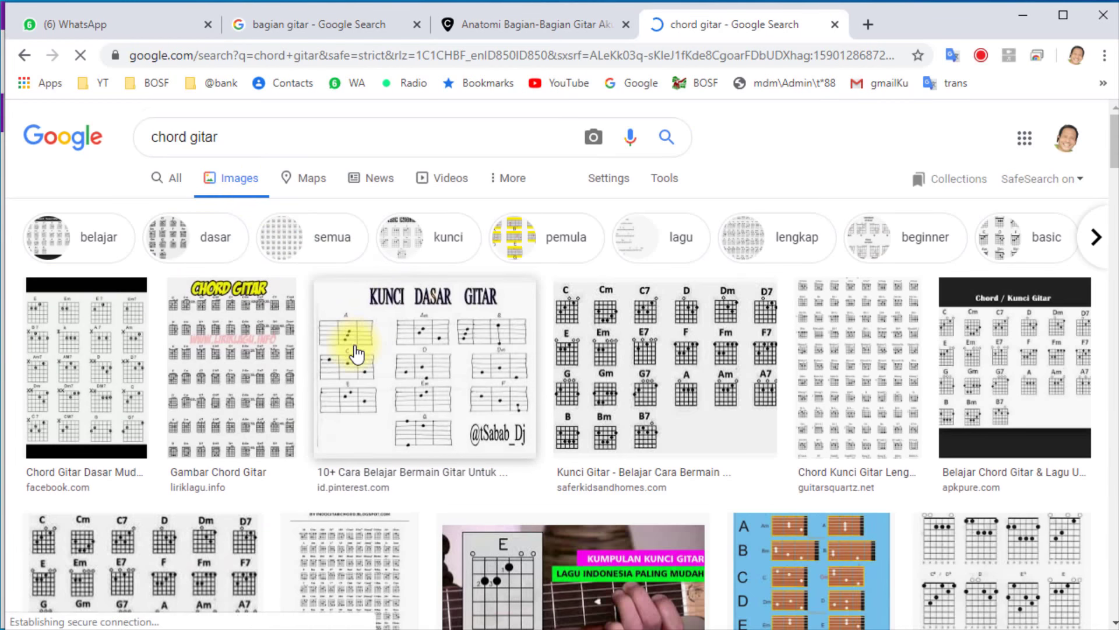
{"action": "scroll", "coordinate": [357, 354], "scroll_direction": "down", "scroll_amount": 1}
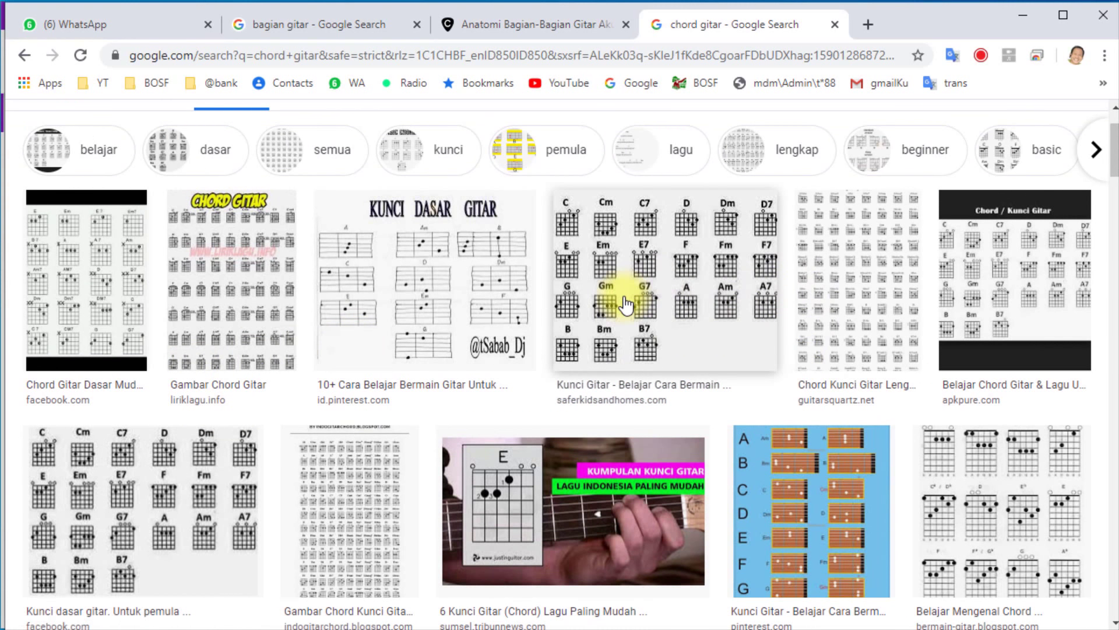
{"action": "left_click", "coordinate": [668, 338]}
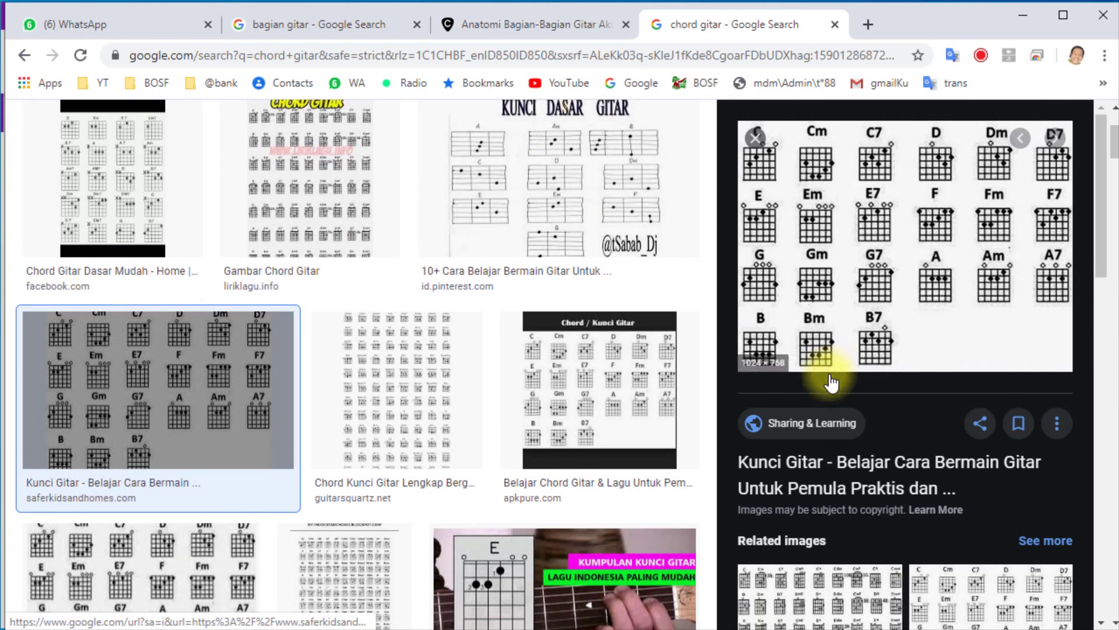
Open the Kunci Gitar source article and scroll to its Chord Gitar chart, C to B7.
{"action": "left_click", "coordinate": [847, 469]}
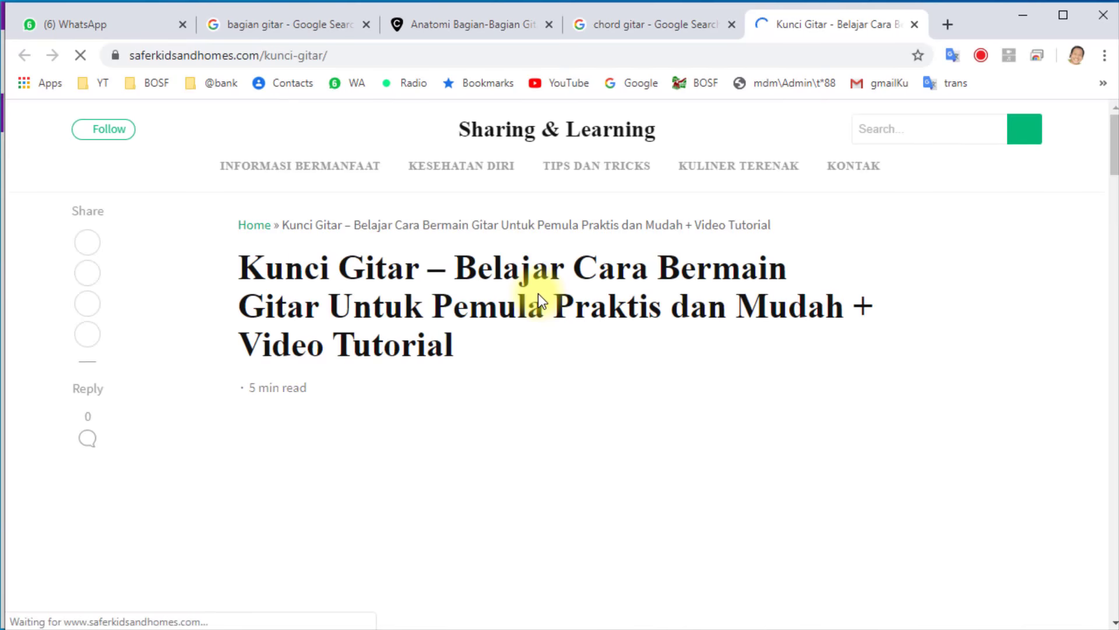
{"action": "scroll", "coordinate": [537, 293], "scroll_direction": "down", "scroll_amount": 10}
{"action": "scroll", "coordinate": [538, 309], "scroll_direction": "down", "scroll_amount": 10}
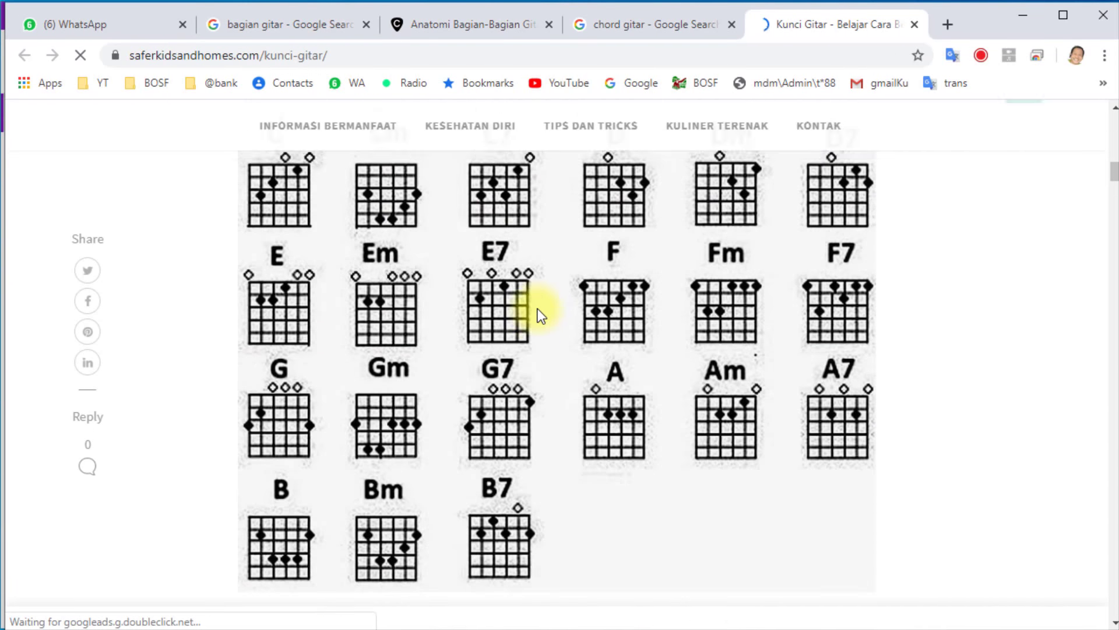
{"action": "scroll", "coordinate": [538, 310], "scroll_direction": "down", "scroll_amount": 15}
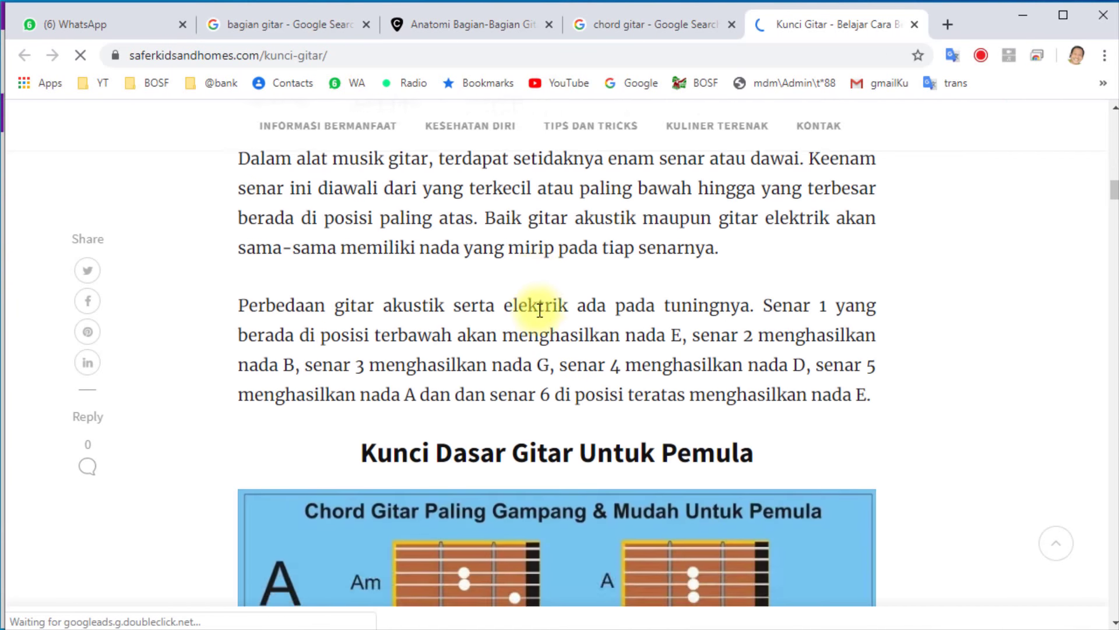
{"action": "scroll", "coordinate": [540, 311], "scroll_direction": "down", "scroll_amount": 5}
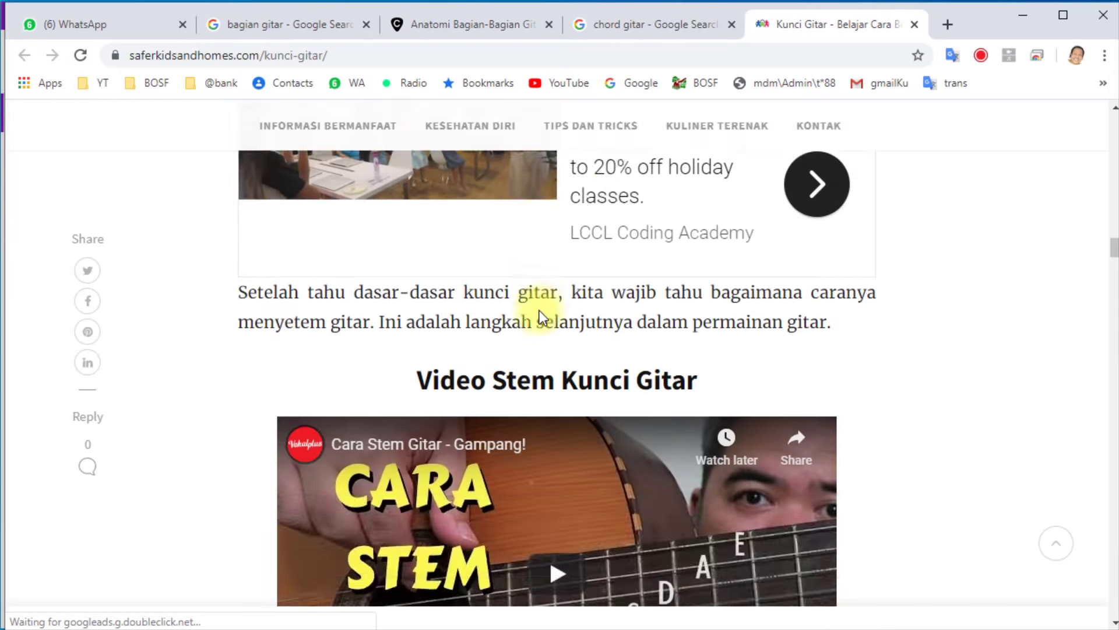
{"action": "scroll", "coordinate": [540, 311], "scroll_direction": "up", "scroll_amount": 10}
{"action": "scroll", "coordinate": [540, 310], "scroll_direction": "up", "scroll_amount": 10}
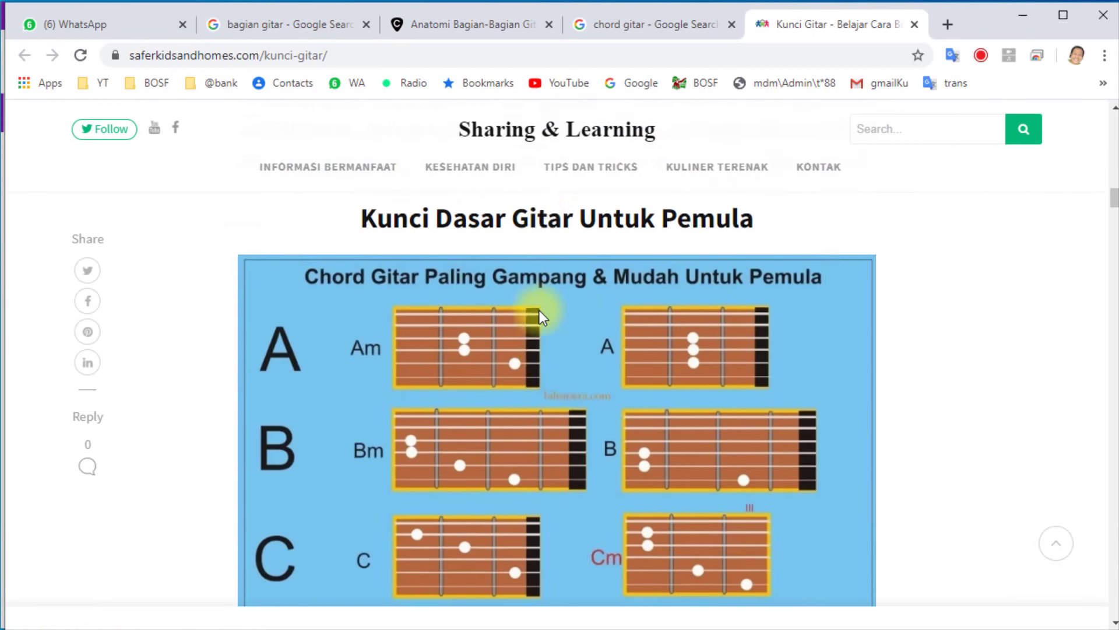
{"action": "scroll", "coordinate": [540, 310], "scroll_direction": "up", "scroll_amount": 3}
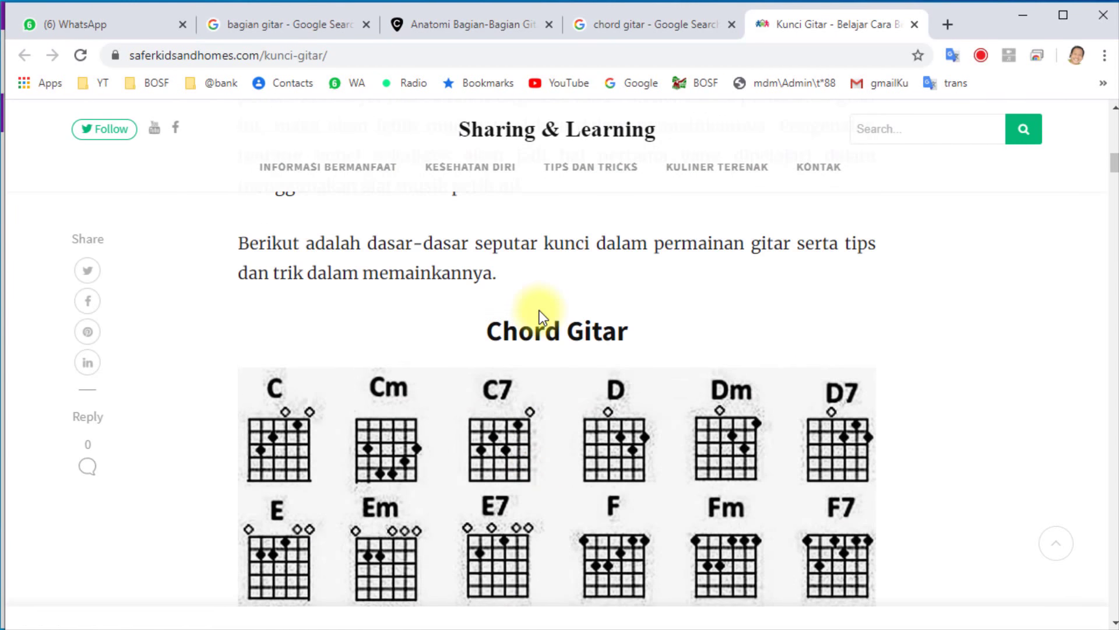
{"action": "scroll", "coordinate": [540, 310], "scroll_direction": "down", "scroll_amount": 2}
{"action": "scroll", "coordinate": [541, 362], "scroll_direction": "down", "scroll_amount": 1}
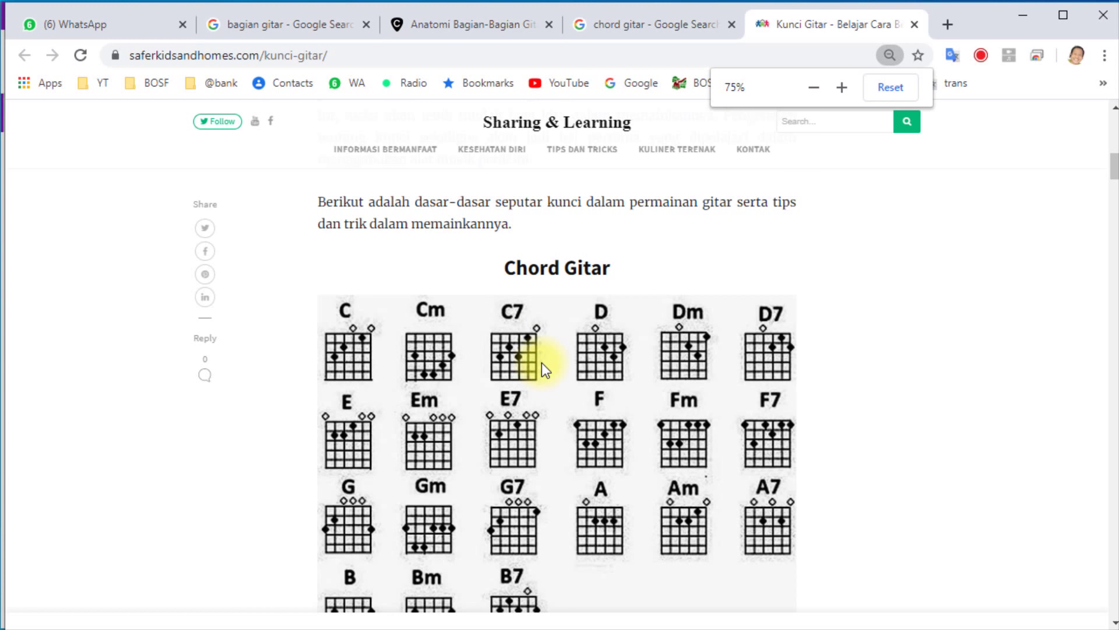
{"action": "scroll", "coordinate": [541, 363], "scroll_direction": "down", "scroll_amount": 2}
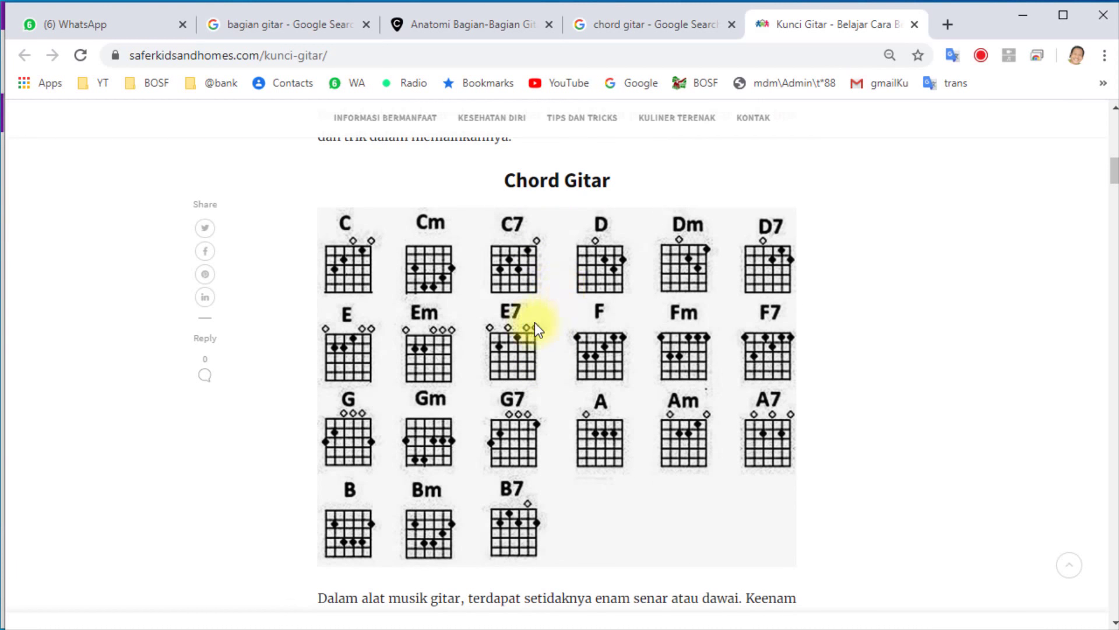
Copy the chord chart image and paste it onto OneNote's Chord Gitar page as a picture.
{"action": "right_click", "coordinate": [454, 275]}
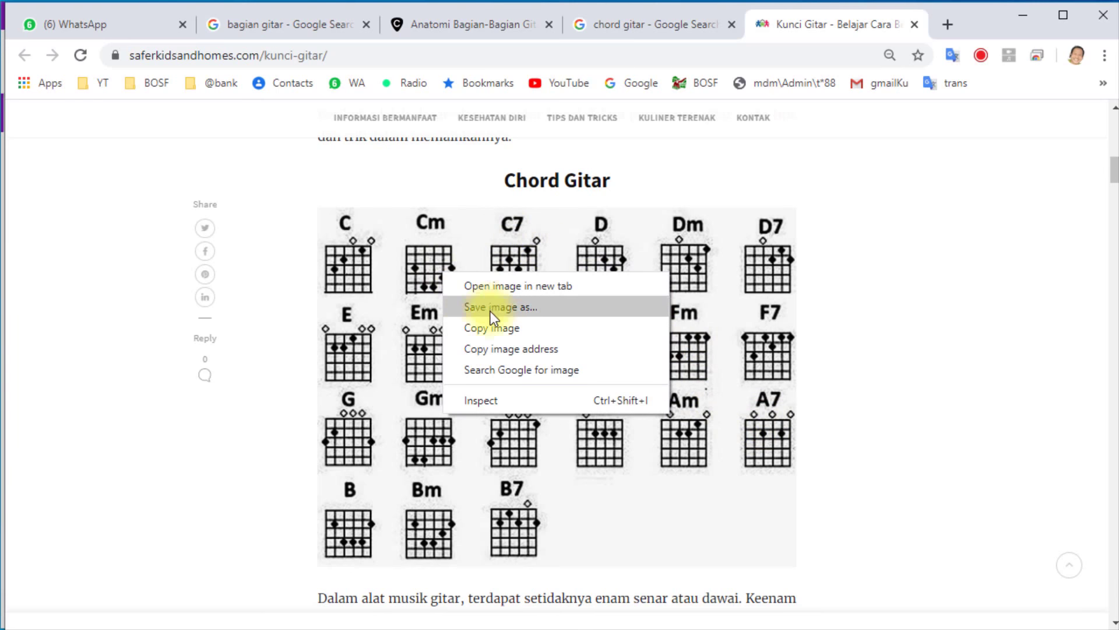
{"action": "left_click", "coordinate": [506, 331]}
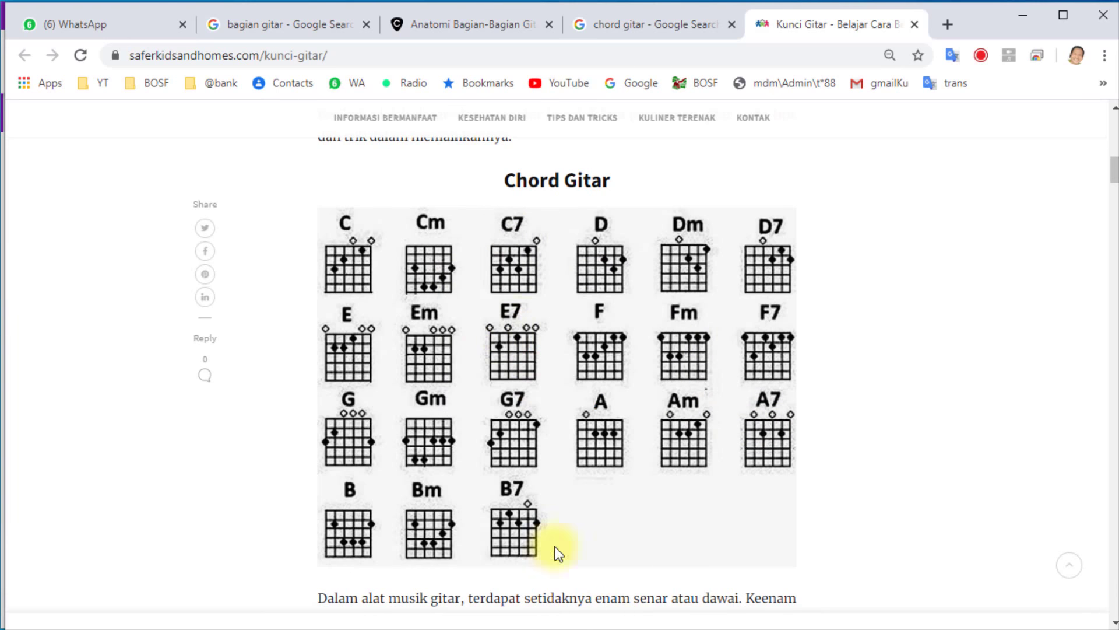
{"action": "key", "text": "alt+Tab"}
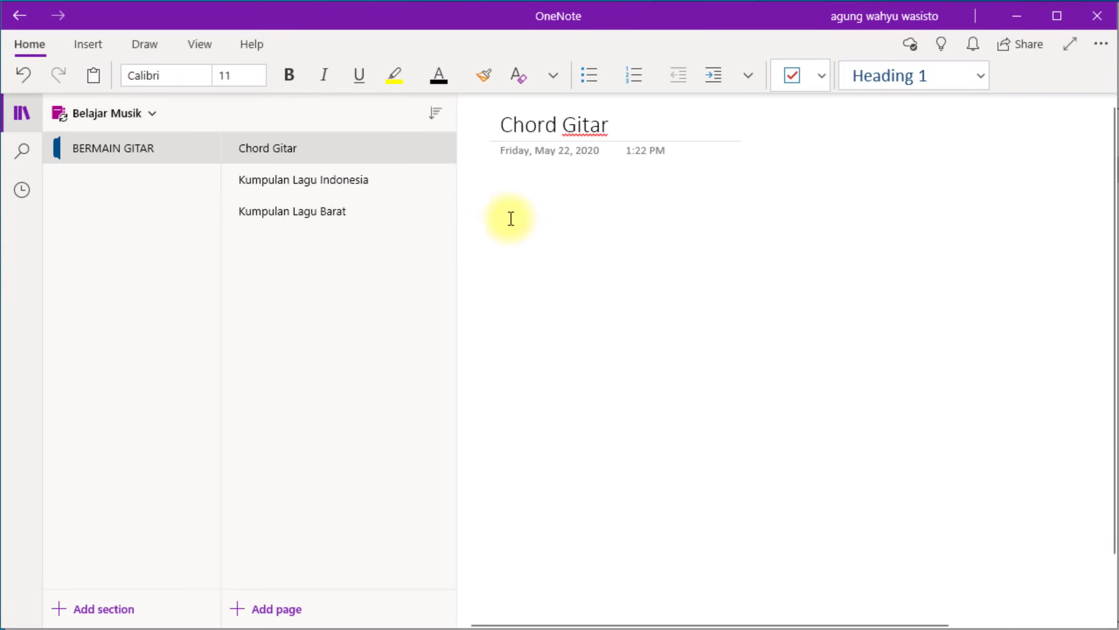
{"action": "key", "text": "ctrl+v"}
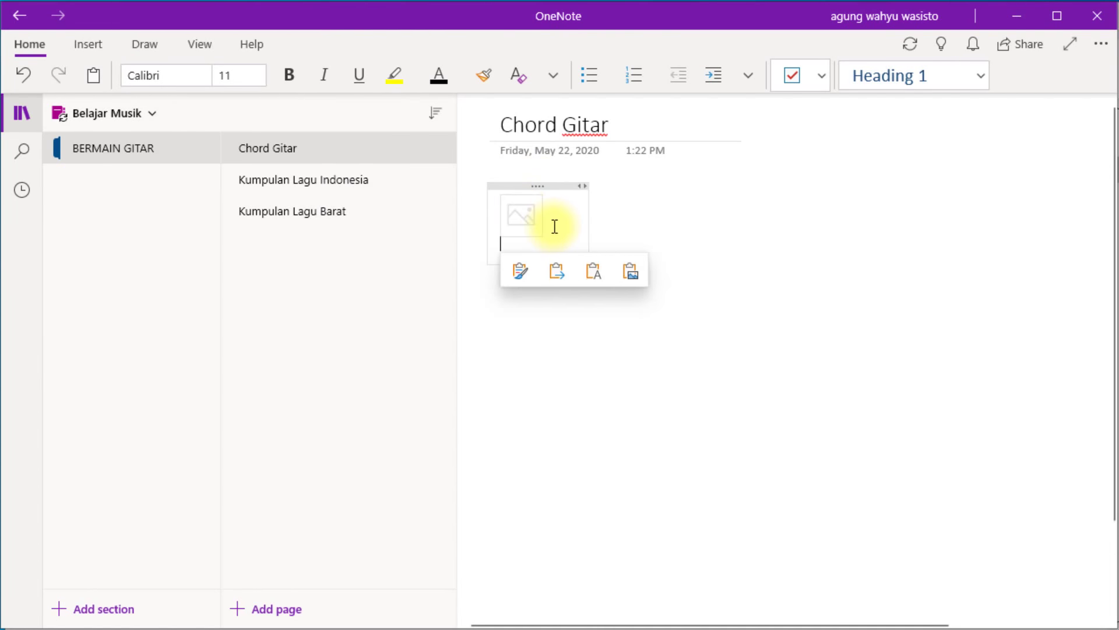
{"action": "left_click", "coordinate": [631, 273]}
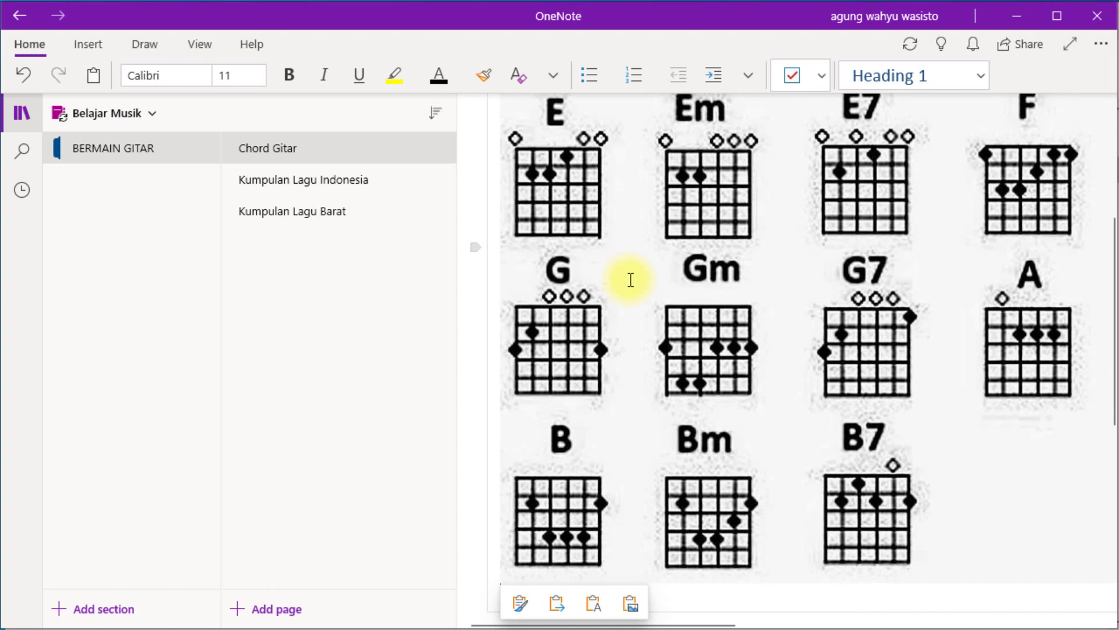
Shrink the pasted chart picture to a smaller size and add an empty line below it.
{"action": "scroll", "coordinate": [631, 280], "scroll_direction": "down", "scroll_amount": 5}
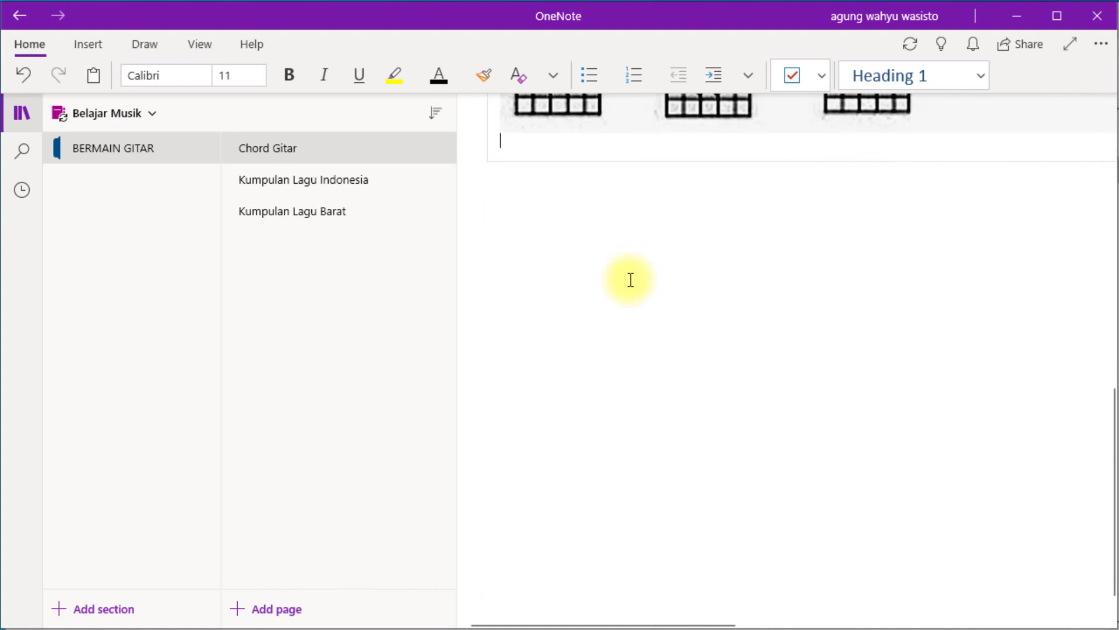
{"action": "scroll", "coordinate": [631, 279], "scroll_direction": "up", "scroll_amount": 9}
{"action": "left_click", "coordinate": [631, 278]}
{"action": "left_click_drag", "start_coordinate": [495, 186], "coordinate": [740, 380]}
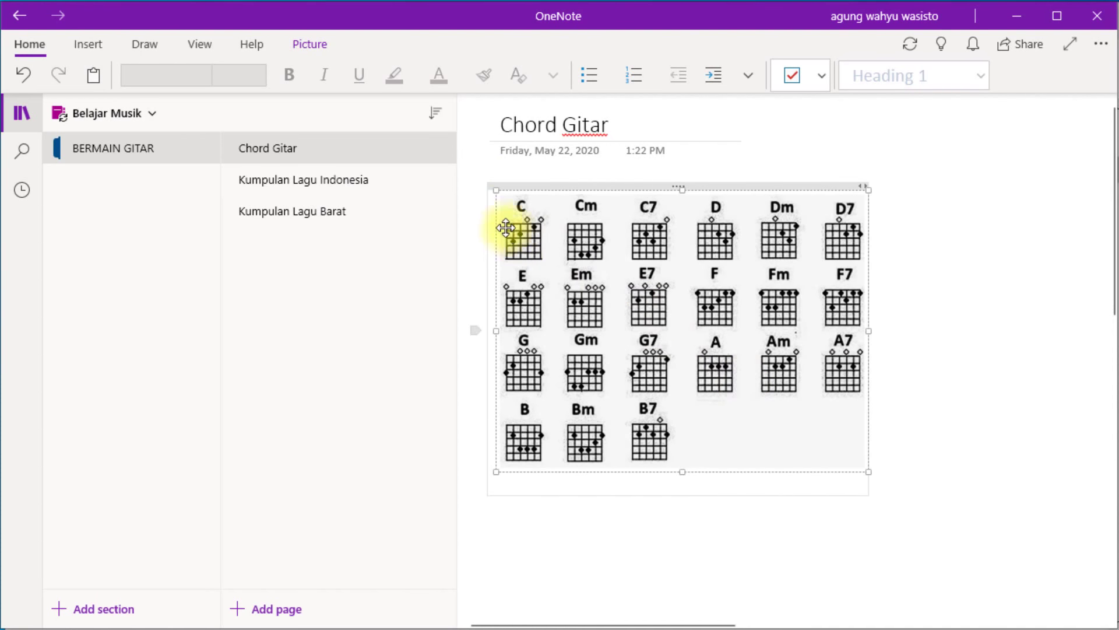
{"action": "left_click", "coordinate": [819, 485]}
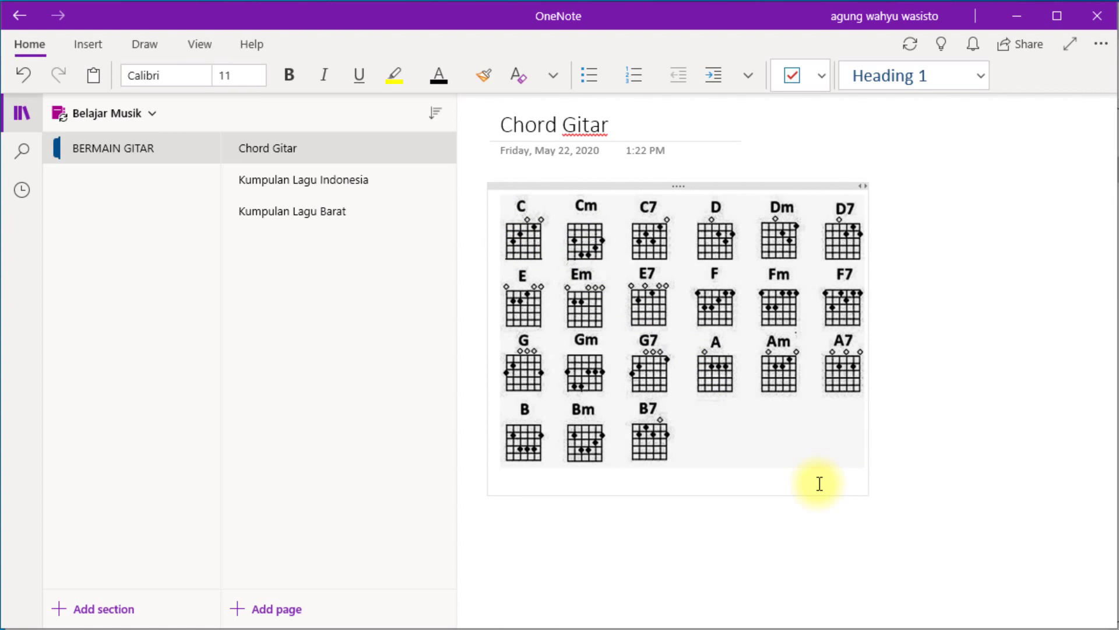
{"action": "key", "text": "Return"}
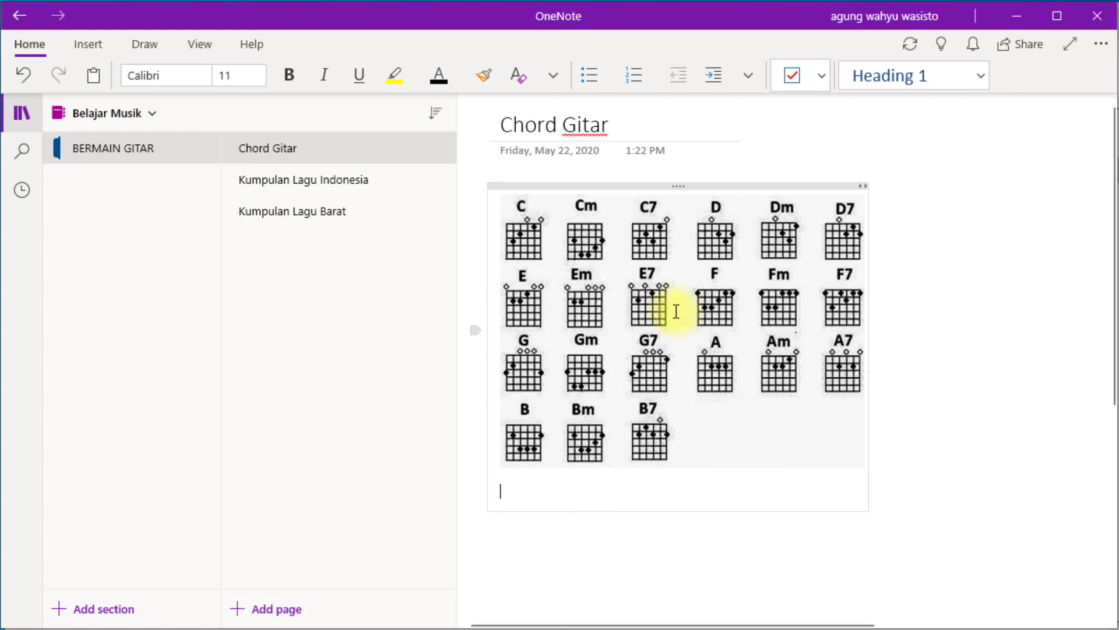
{"action": "key", "text": "alt+Tab"}
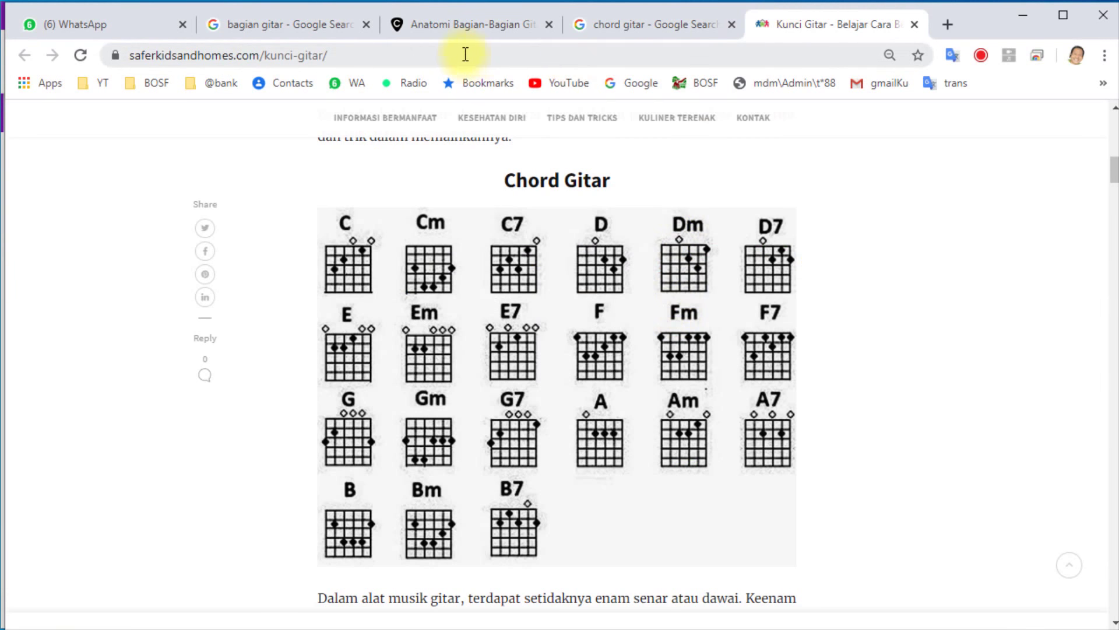
Paste the Kunci Gitar article's web address under the chord chart as its source.
{"action": "left_click", "coordinate": [467, 55]}
{"action": "key", "text": "ctrl+c"}
{"action": "key", "text": "alt+Tab"}
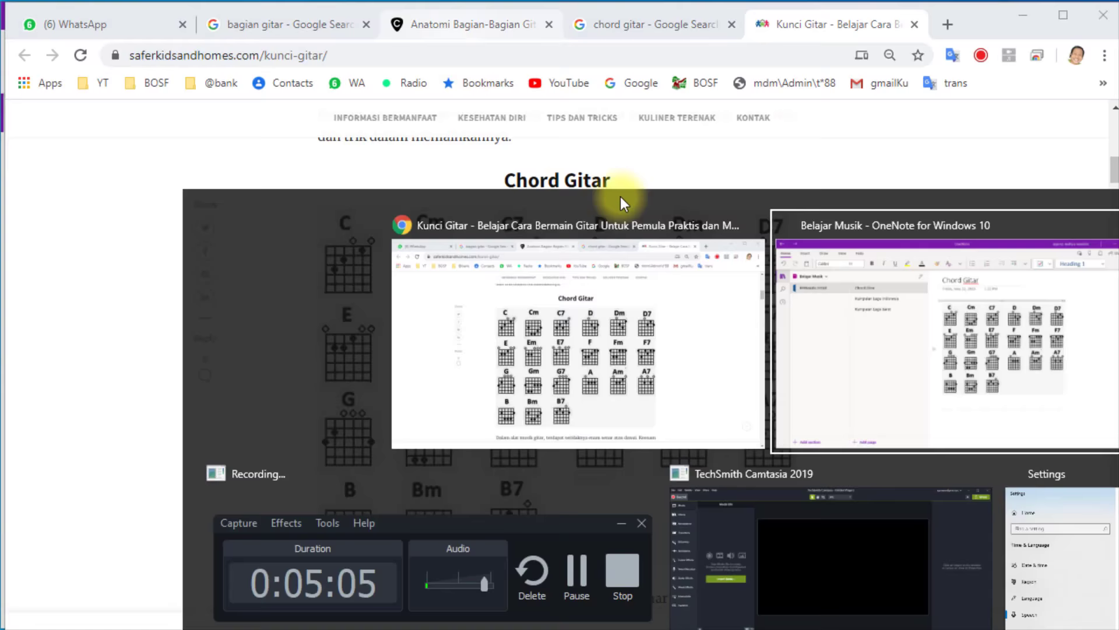
{"action": "key", "text": "ctrl+v"}
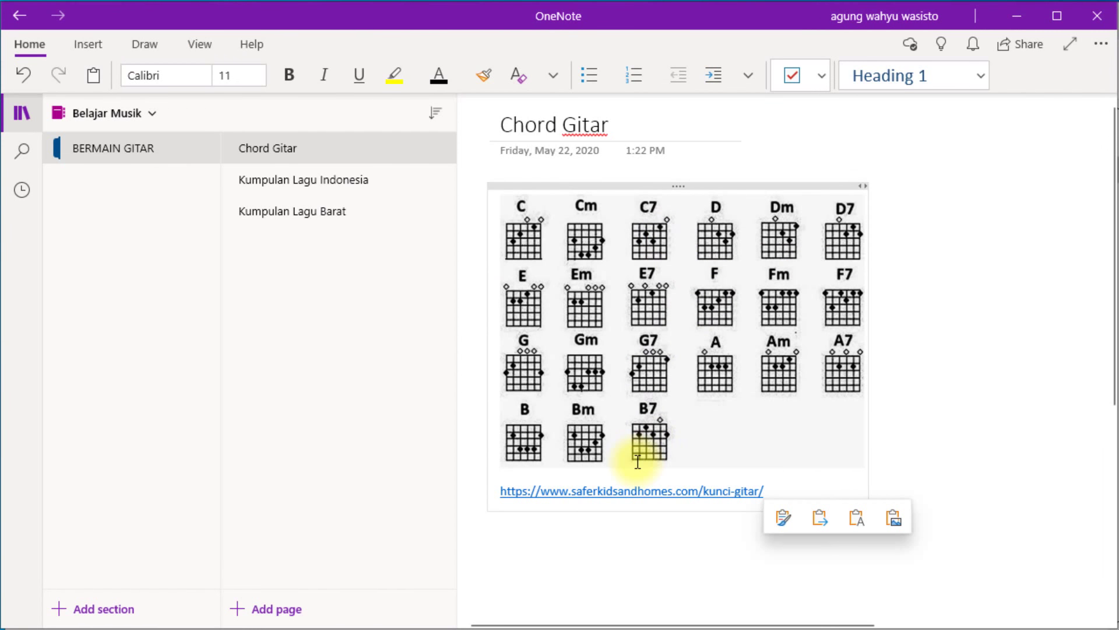
{"action": "key", "text": "Return"}
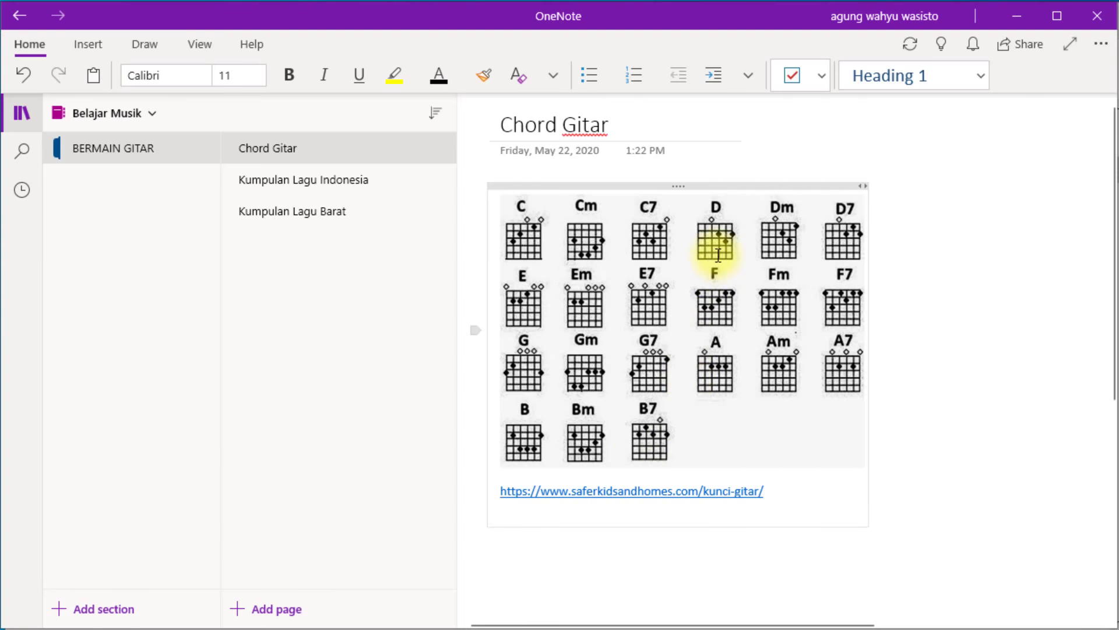
{"action": "key", "text": "alt+Tab"}
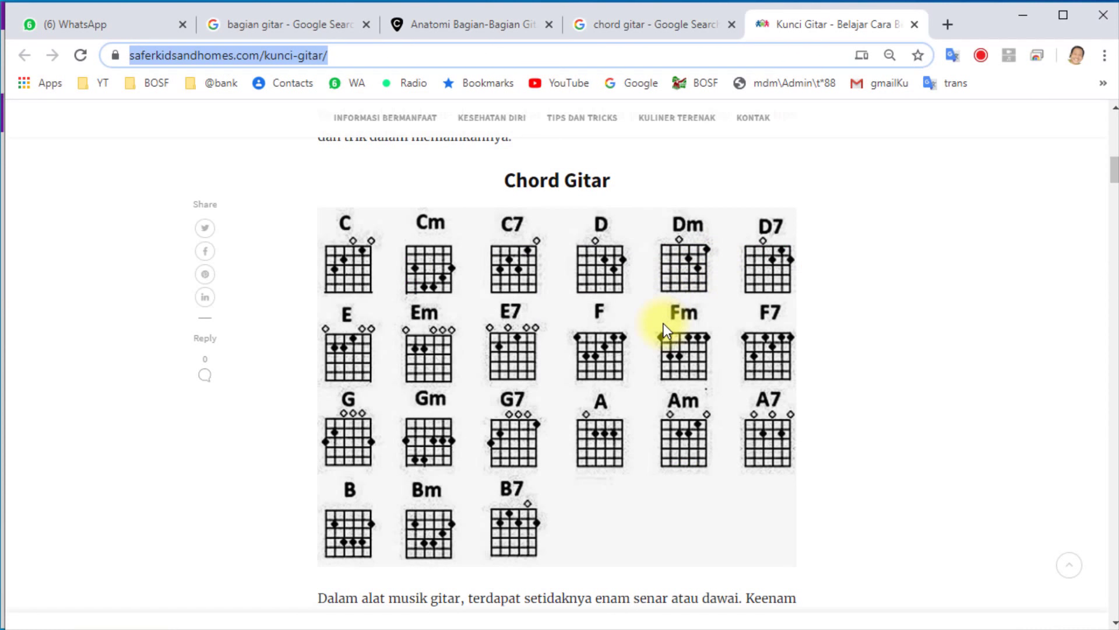
Copy the paragraphs about the six guitar strings and their notes and paste them below the link.
{"action": "scroll", "coordinate": [617, 340], "scroll_direction": "down", "scroll_amount": 6}
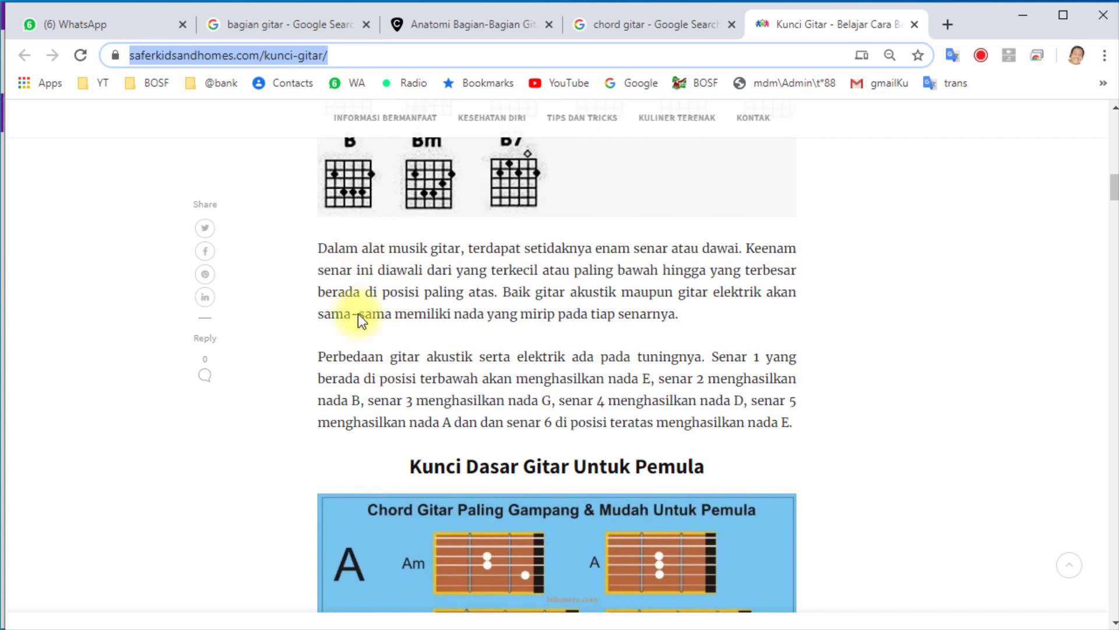
{"action": "scroll", "coordinate": [465, 357], "scroll_direction": "down", "scroll_amount": 3}
{"action": "scroll", "coordinate": [413, 320], "scroll_direction": "up", "scroll_amount": 3}
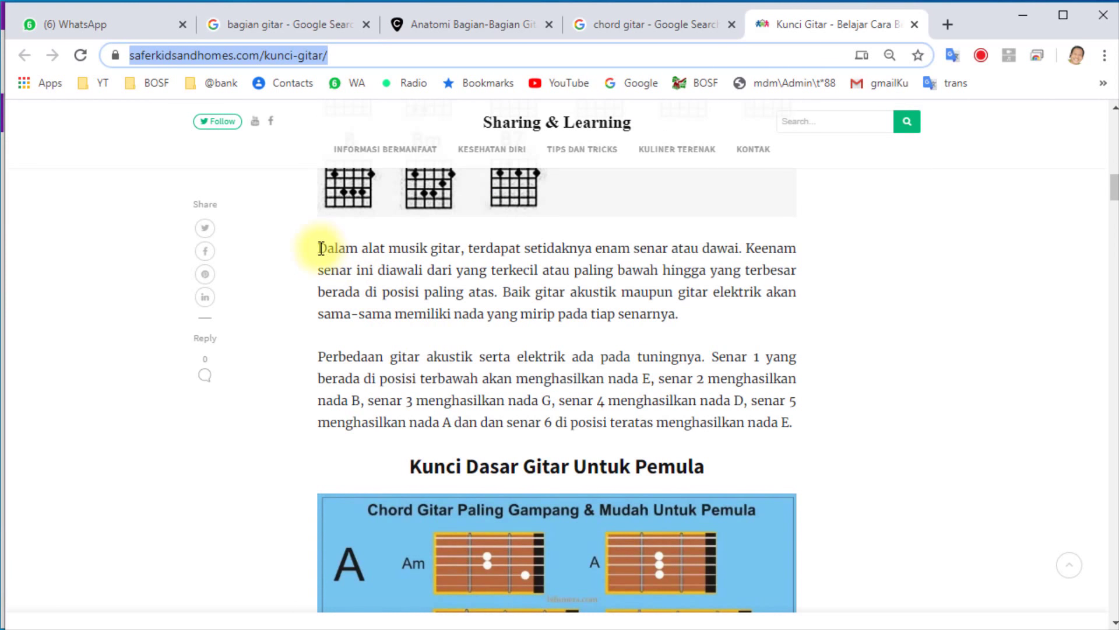
{"action": "left_click_drag", "start_coordinate": [322, 248], "coordinate": [794, 425]}
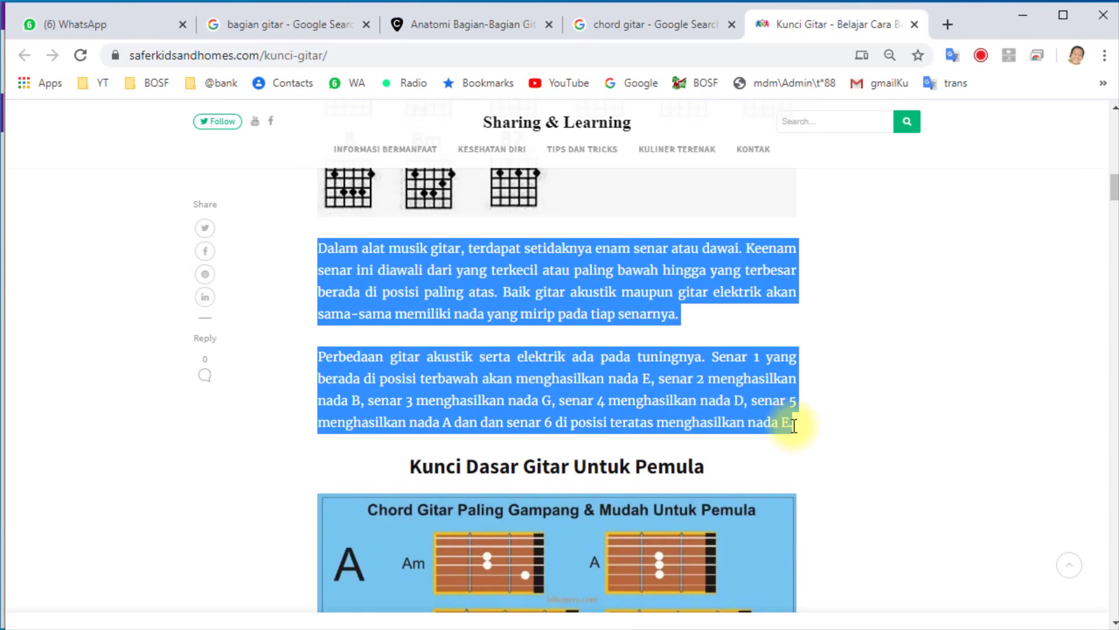
{"action": "key", "text": "ctrl+c"}
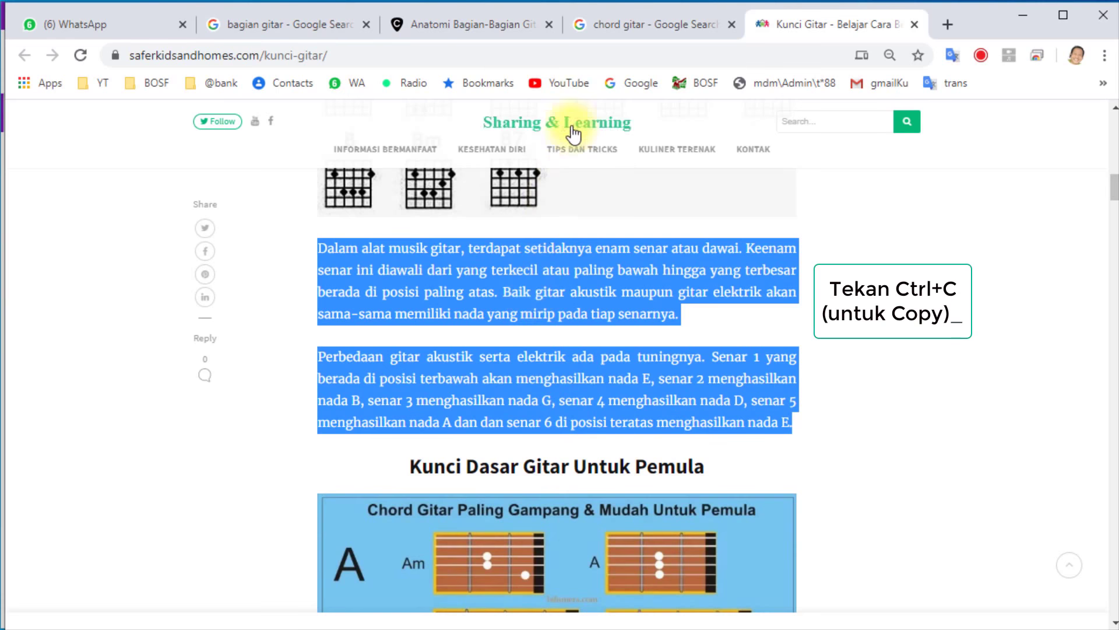
{"action": "key", "text": "alt+Tab"}
{"action": "left_click", "coordinate": [575, 507]}
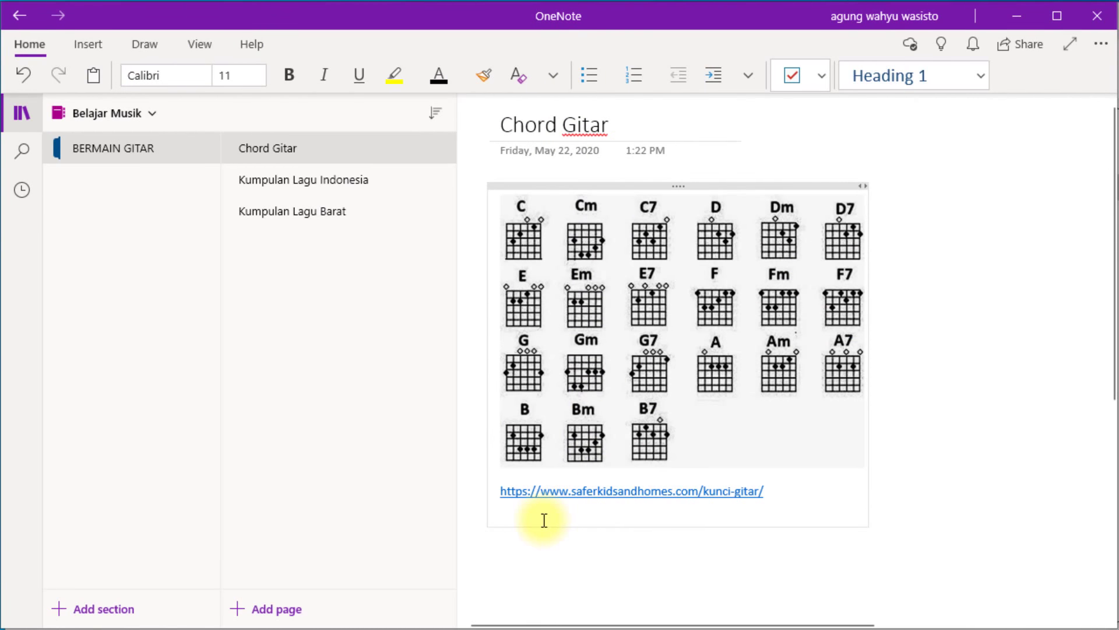
{"action": "key", "text": "ctrl+v"}
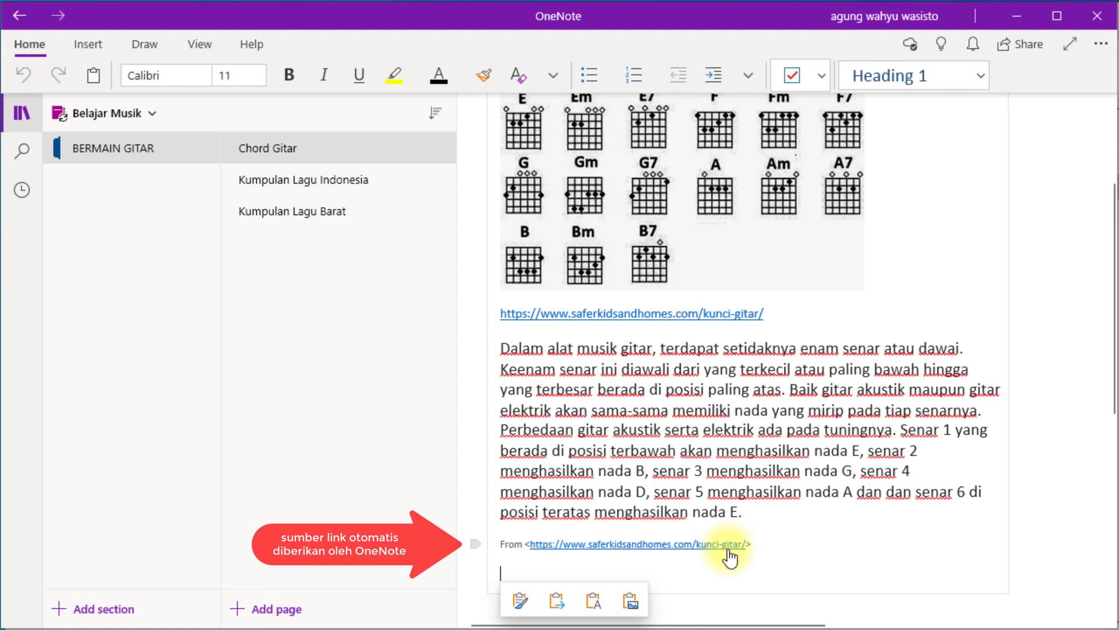
{"action": "scroll", "coordinate": [619, 406], "scroll_direction": "up", "scroll_amount": 1}
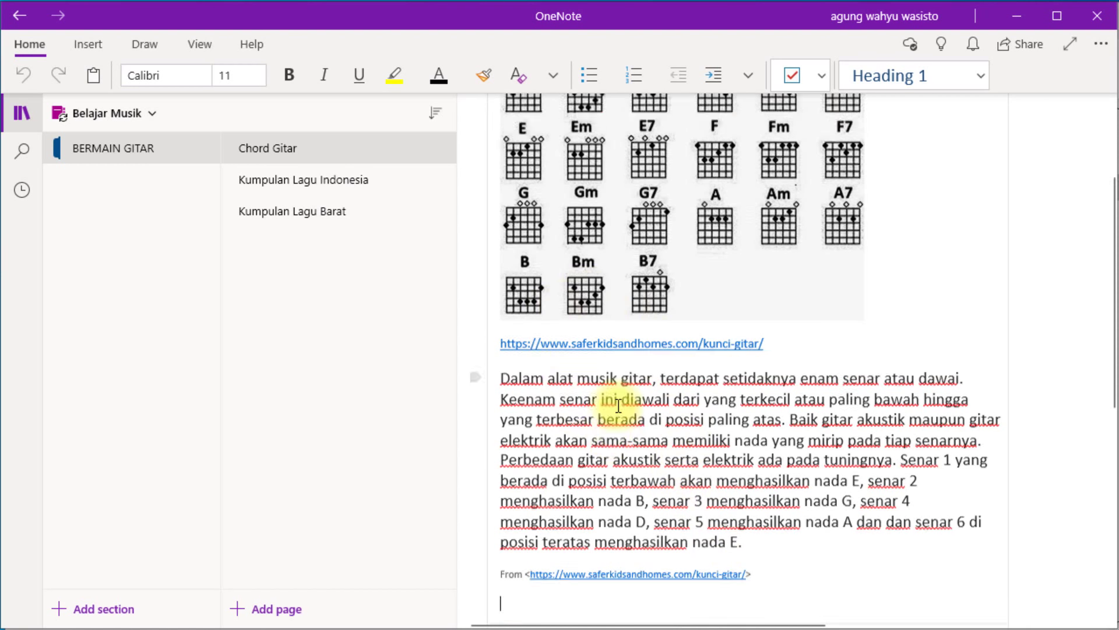
{"action": "scroll", "coordinate": [619, 406], "scroll_direction": "up", "scroll_amount": 3}
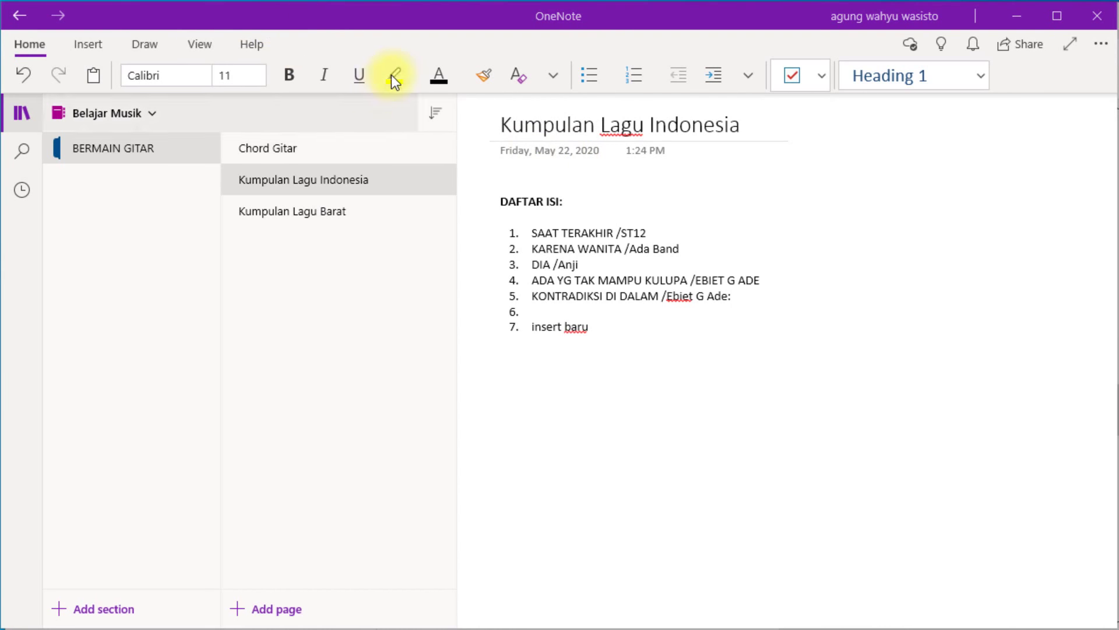
On Kumpulan Lagu Indonesia, select SAAT TERAKHIR, the first DAFTAR ISI entry.
{"action": "left_click", "coordinate": [358, 179]}
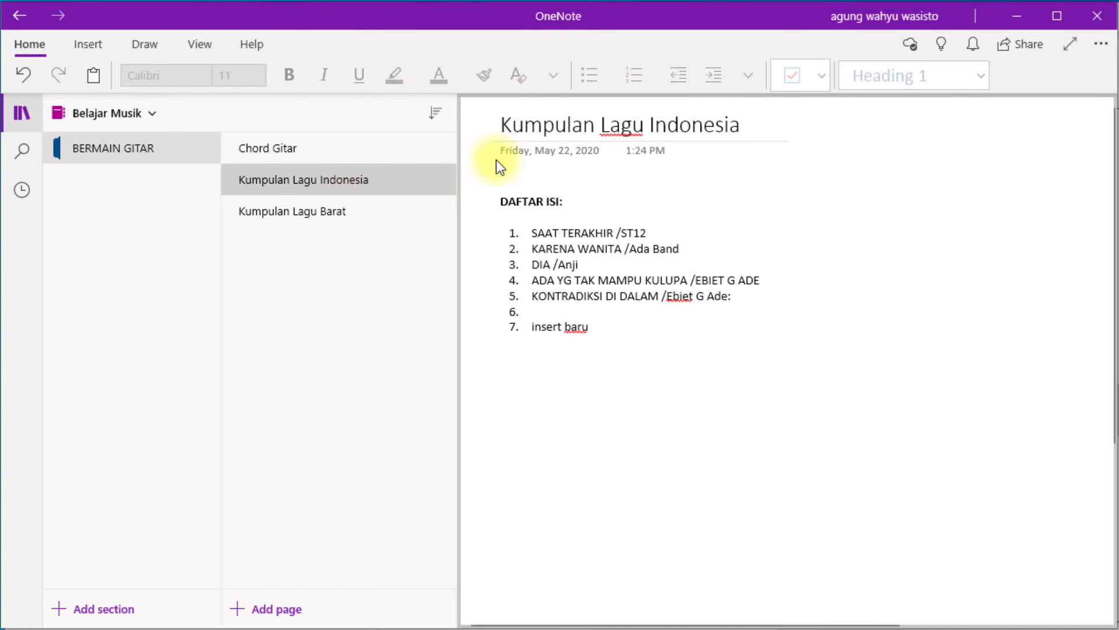
{"action": "left_click", "coordinate": [532, 233]}
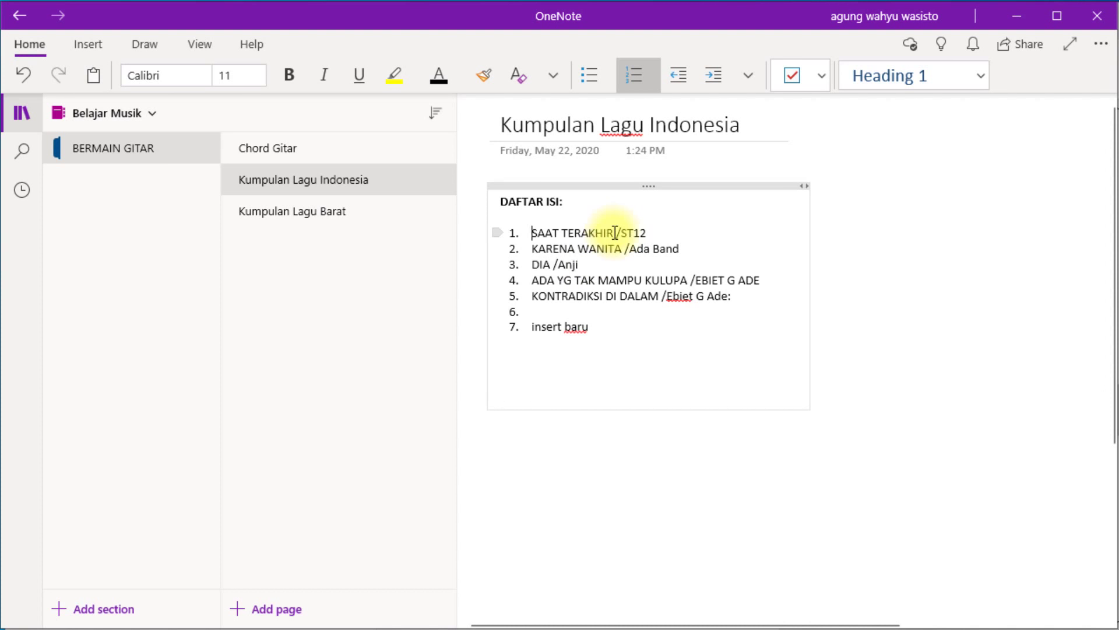
{"action": "left_click", "coordinate": [615, 234], "text": "shift"}
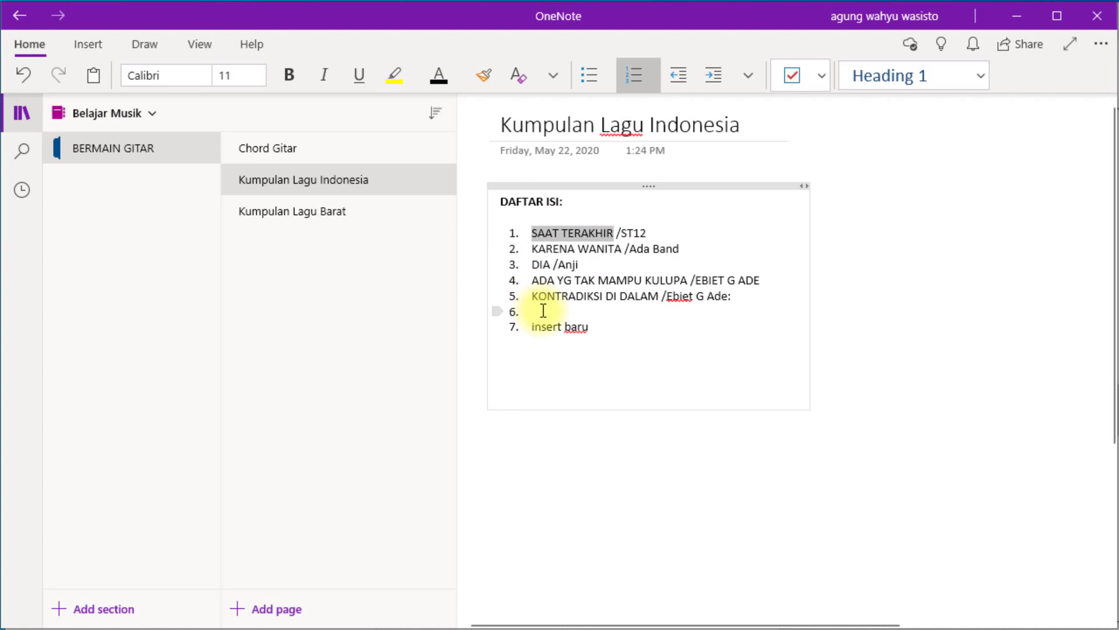
{"action": "left_click", "coordinate": [524, 156]}
{"action": "key", "text": "alt+Tab"}
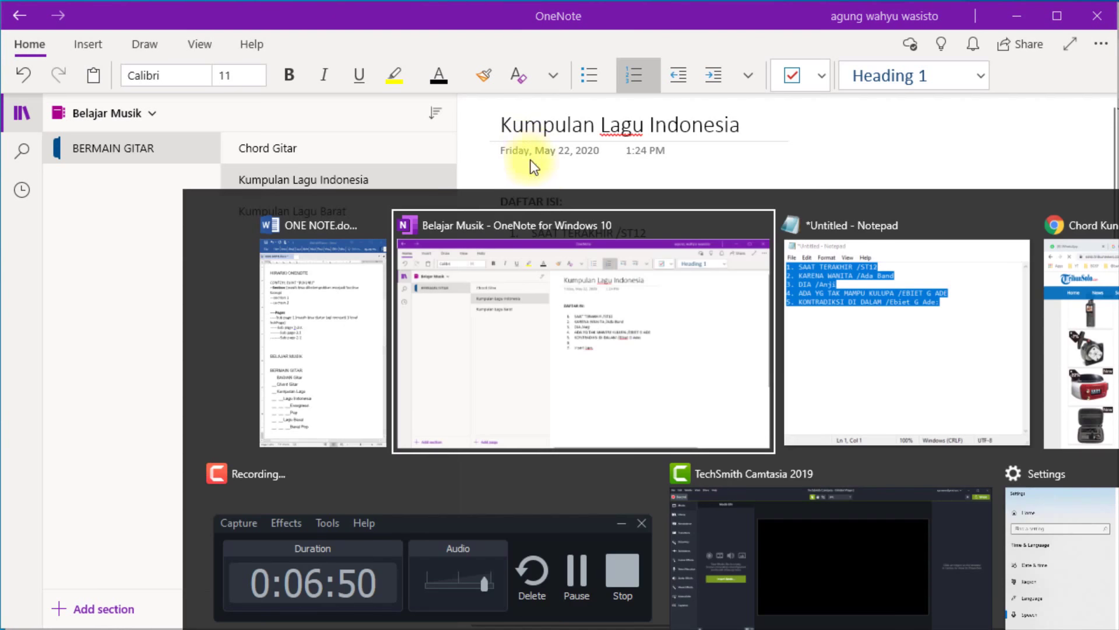
{"action": "key", "text": "alt+Tab"}
{"action": "key", "text": "alt+Tab"}
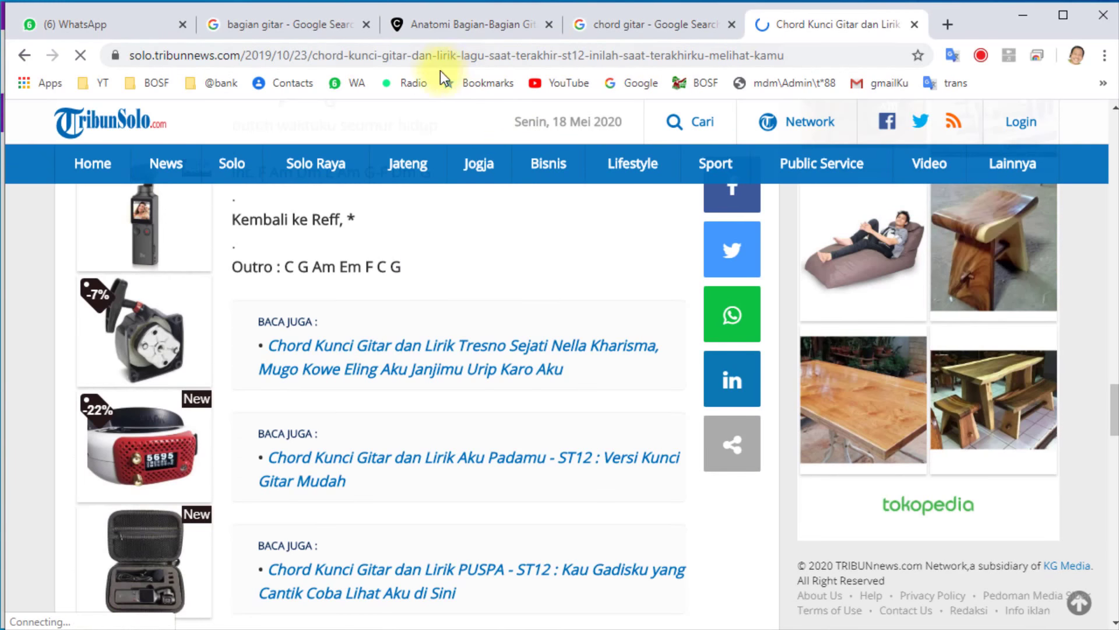
Search 'SAAT TERAKHIR chord' and open the TribunSolo chord article for Saat Terakhir.
{"action": "left_click", "coordinate": [915, 24]}
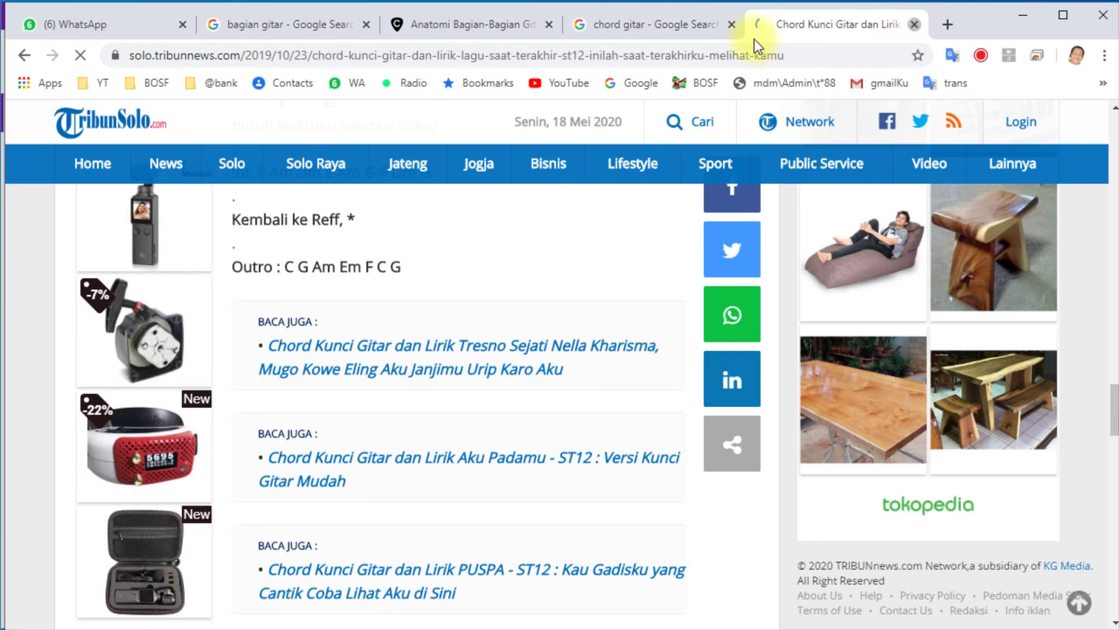
{"action": "left_click", "coordinate": [601, 58]}
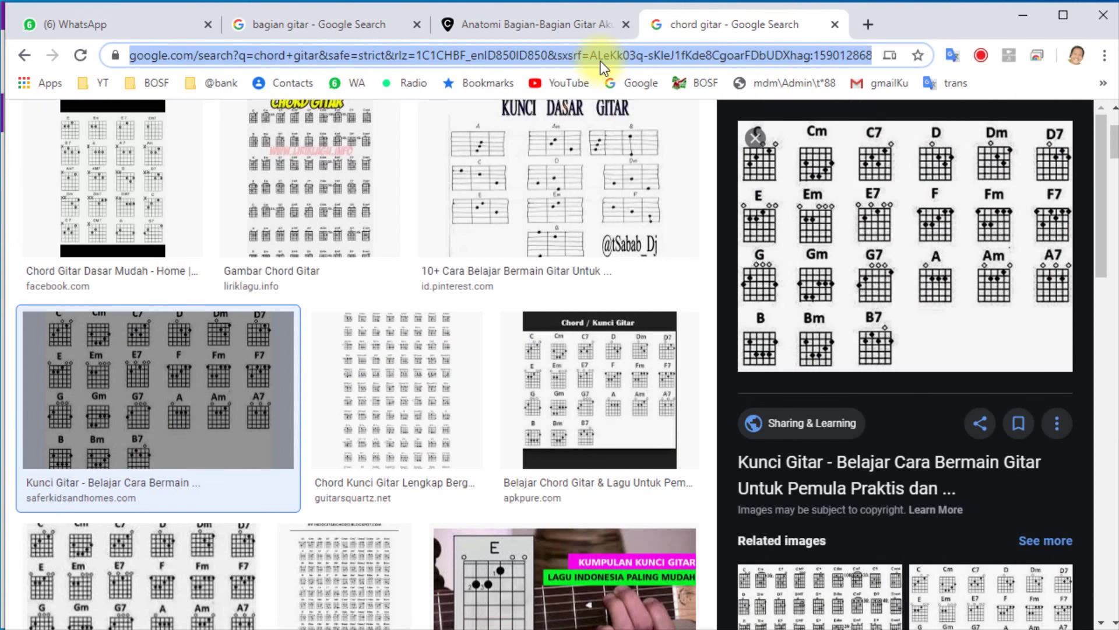
{"action": "type", "text": "SAAT TERAKHIR"}
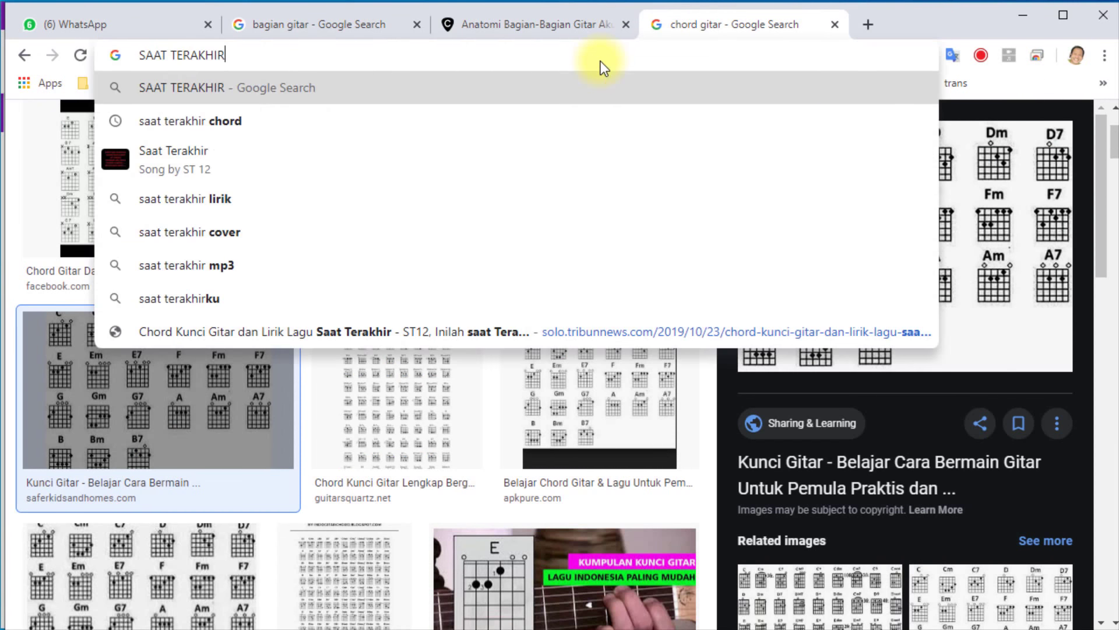
{"action": "type", "text": " chord"}
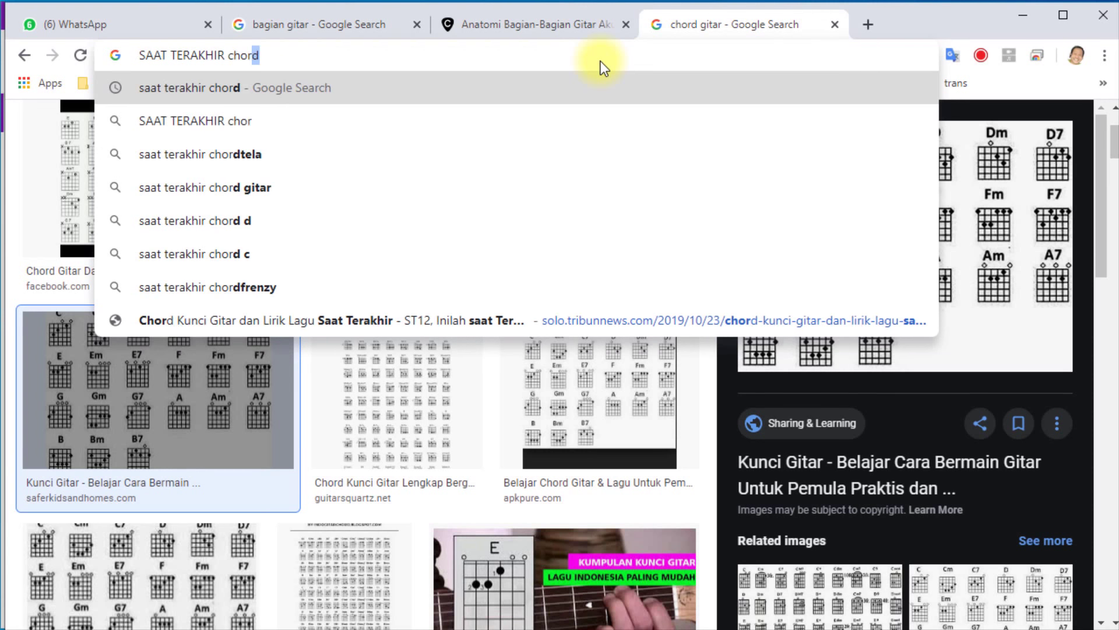
{"action": "key", "text": "Return"}
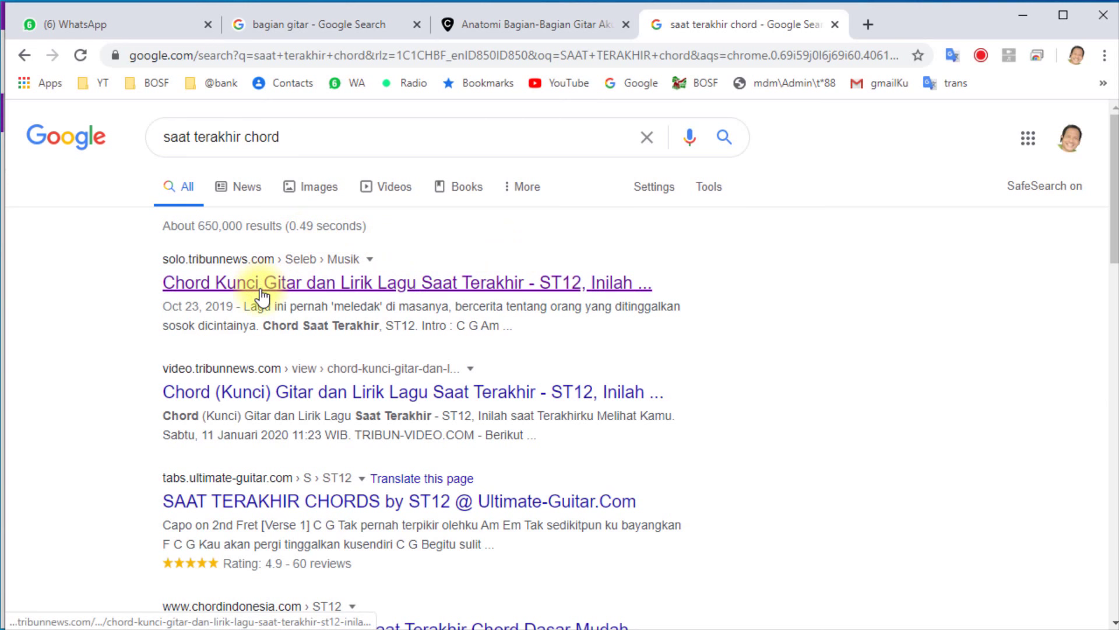
{"action": "left_click", "coordinate": [310, 283]}
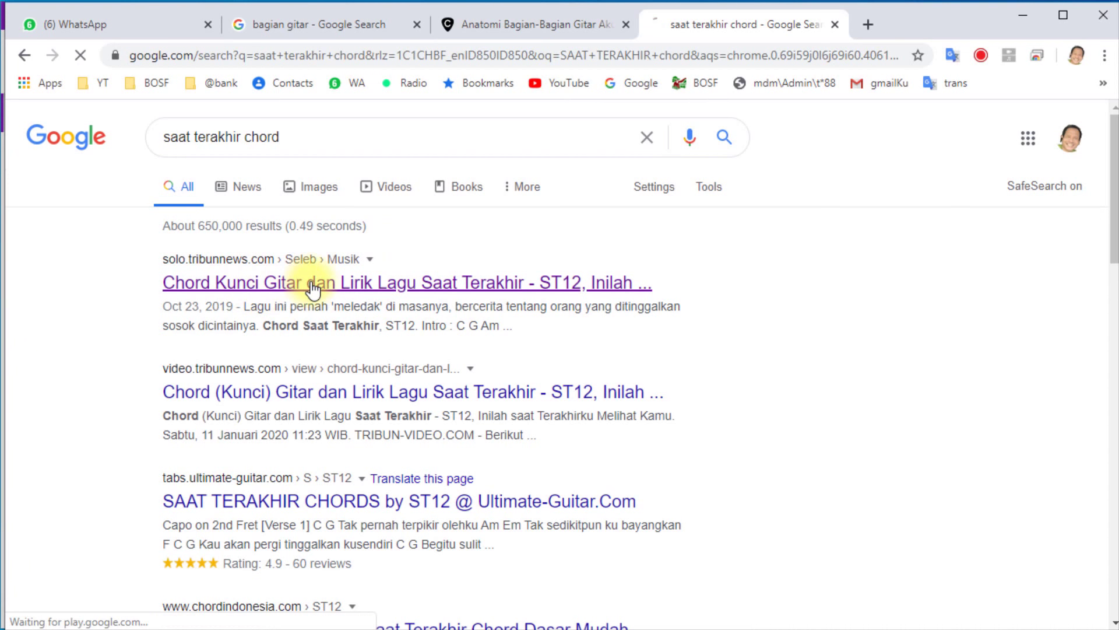
Copy the song's chords and lyrics from Intro to Outro, dismissing the notification prompt.
{"action": "scroll", "coordinate": [429, 442], "scroll_direction": "down", "scroll_amount": 3}
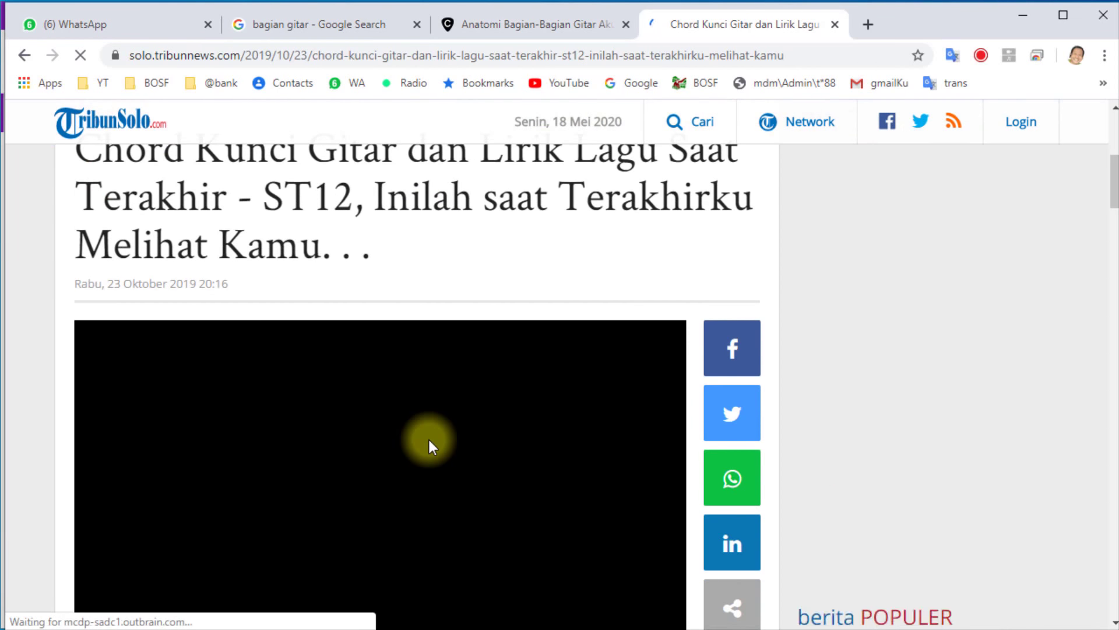
{"action": "scroll", "coordinate": [430, 437], "scroll_direction": "down", "scroll_amount": 10}
{"action": "scroll", "coordinate": [432, 437], "scroll_direction": "down", "scroll_amount": 5}
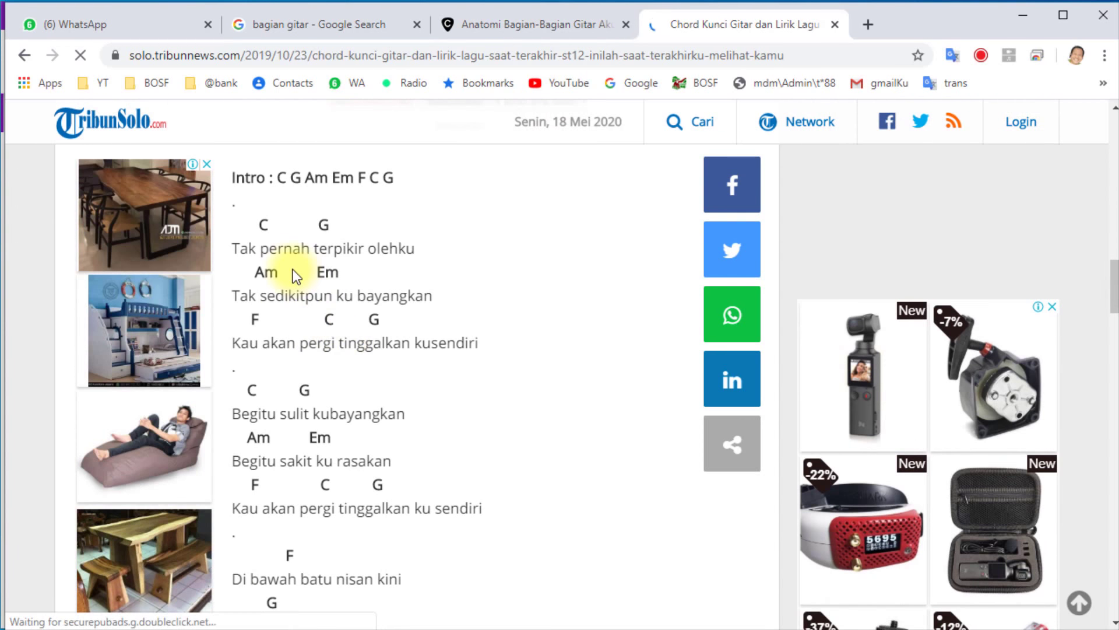
{"action": "scroll", "coordinate": [257, 245], "scroll_direction": "down", "scroll_amount": 1}
{"action": "scroll", "coordinate": [258, 255], "scroll_direction": "down", "scroll_amount": 12}
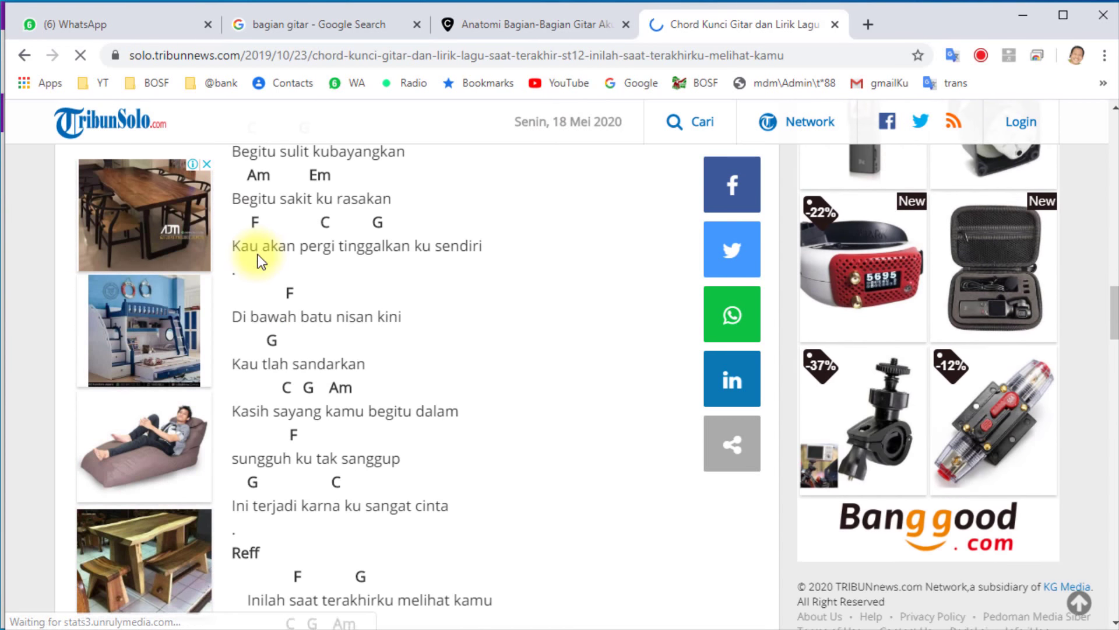
{"action": "scroll", "coordinate": [259, 271], "scroll_direction": "down", "scroll_amount": 6}
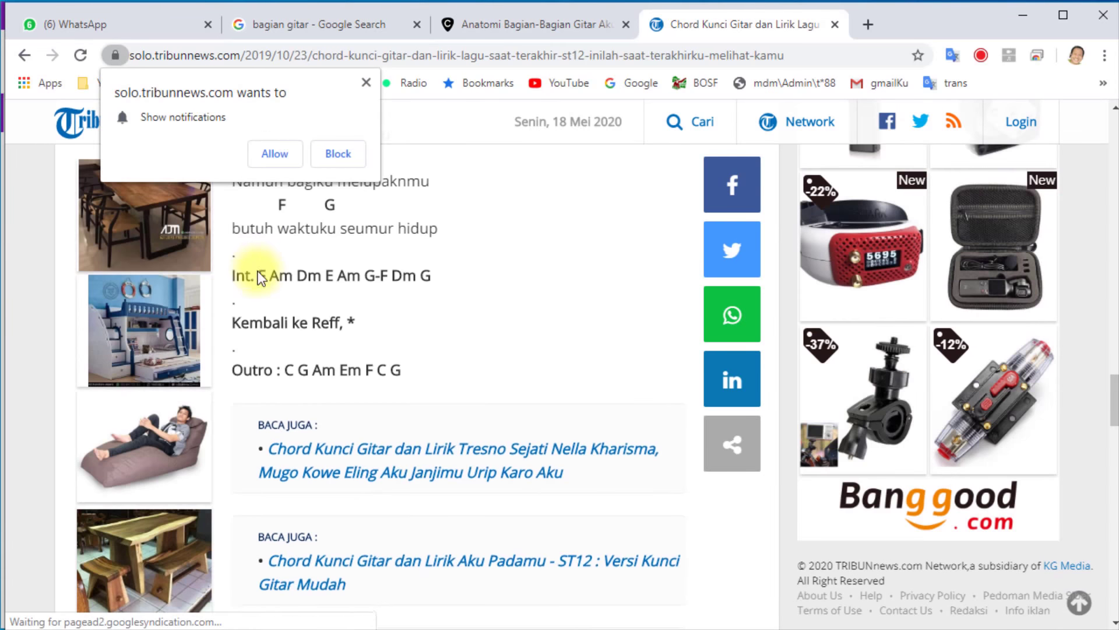
{"action": "scroll", "coordinate": [422, 378], "scroll_direction": "up", "scroll_amount": 1}
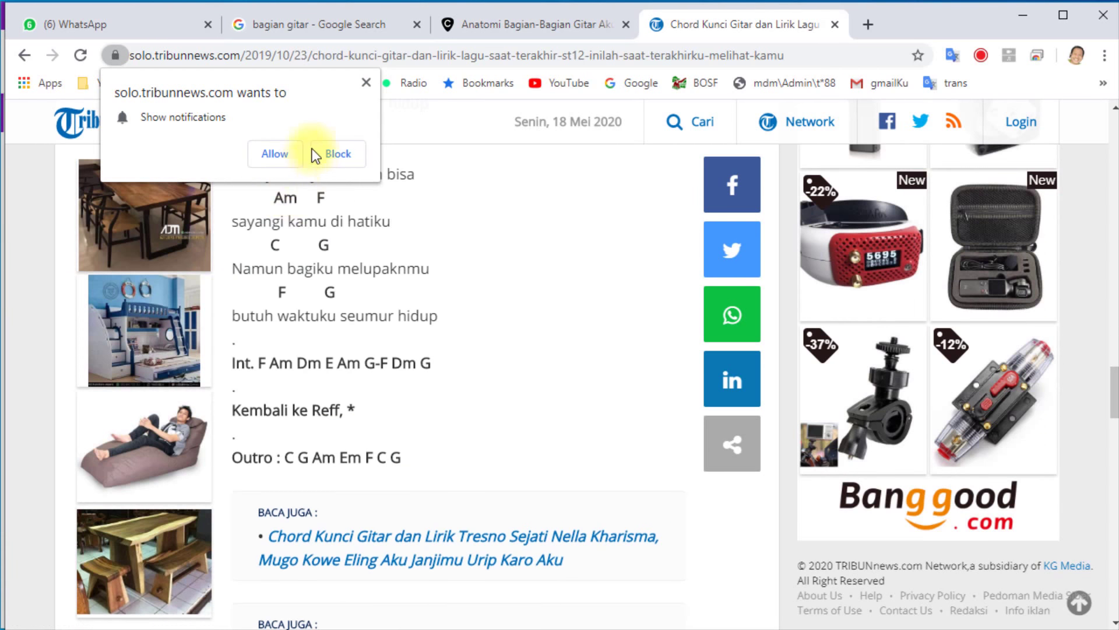
{"action": "left_click", "coordinate": [326, 153]}
{"action": "left_click_drag", "start_coordinate": [417, 466], "coordinate": [239, 195]}
{"action": "left_click_drag", "start_coordinate": [322, 289], "coordinate": [412, 408]}
{"action": "scroll", "coordinate": [327, 305], "scroll_direction": "up", "scroll_amount": 7}
{"action": "scroll", "coordinate": [332, 316], "scroll_direction": "up", "scroll_amount": 11}
{"action": "scroll", "coordinate": [322, 320], "scroll_direction": "up", "scroll_amount": 3}
{"action": "left_click", "coordinate": [412, 408]}
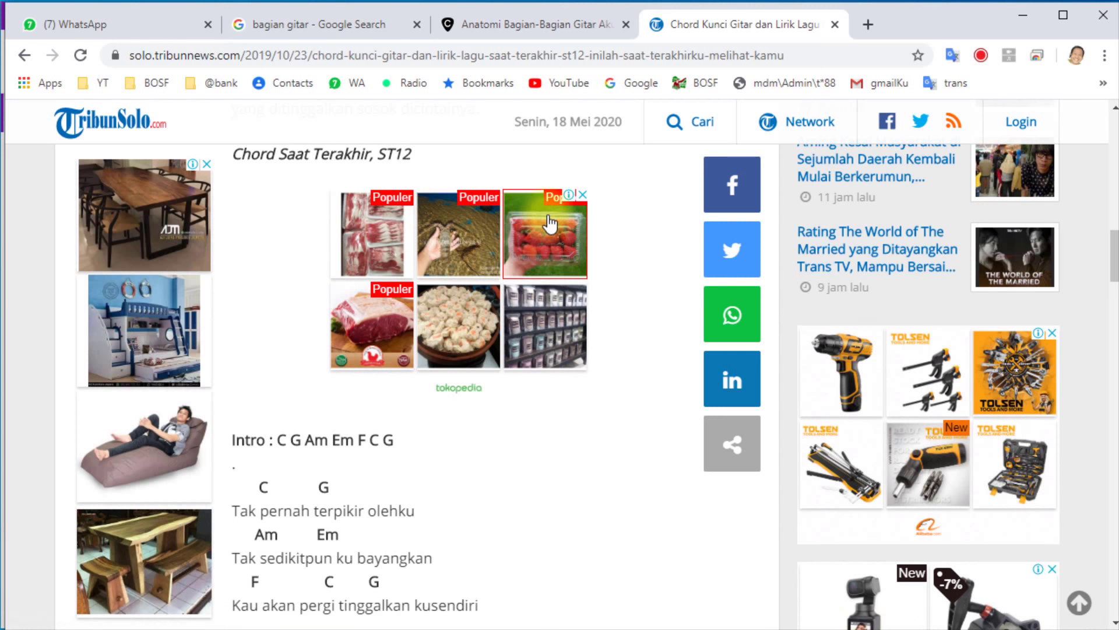
{"action": "key", "text": "alt+Tab"}
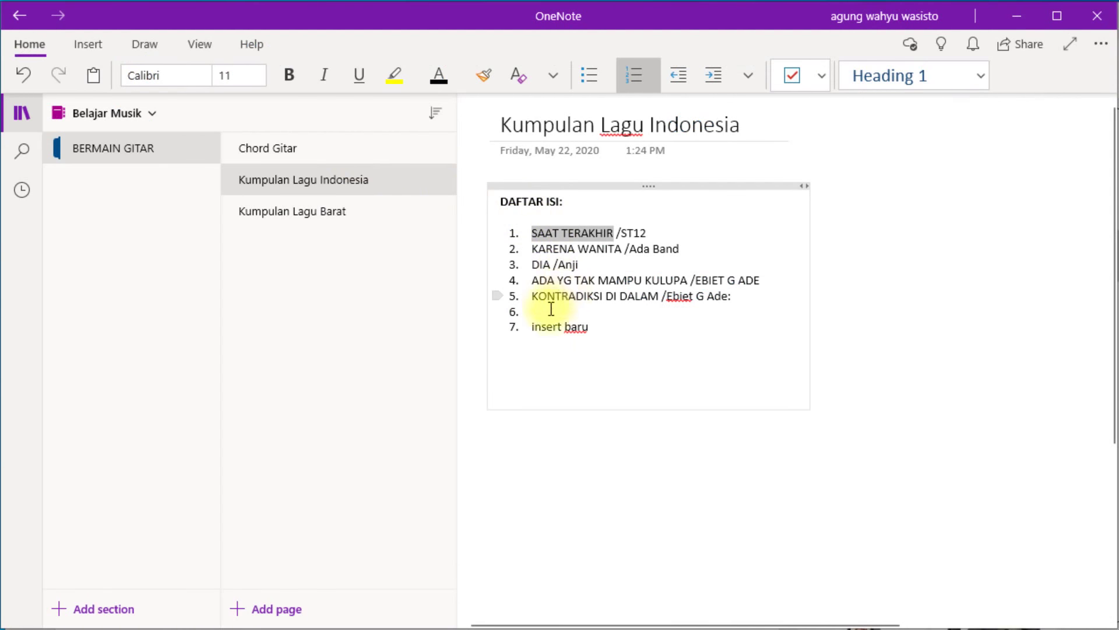
Paste the Saat Terakhir chords and lyrics below DAFTAR ISI and insert a blank line above Intro.
{"action": "left_click", "coordinate": [534, 370]}
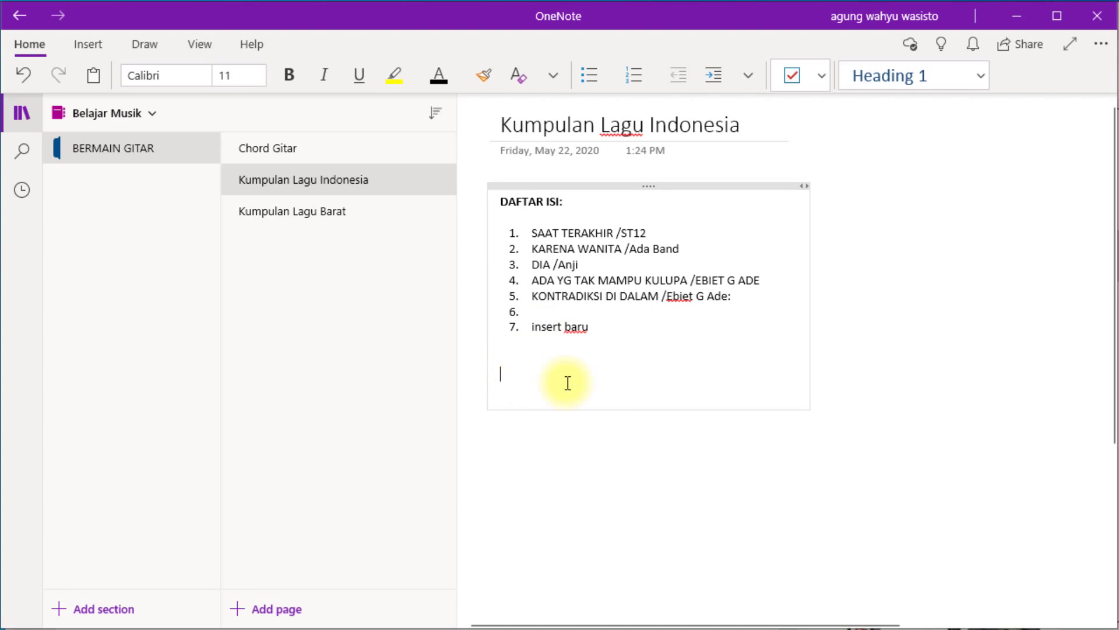
{"action": "key", "text": "ctrl+v"}
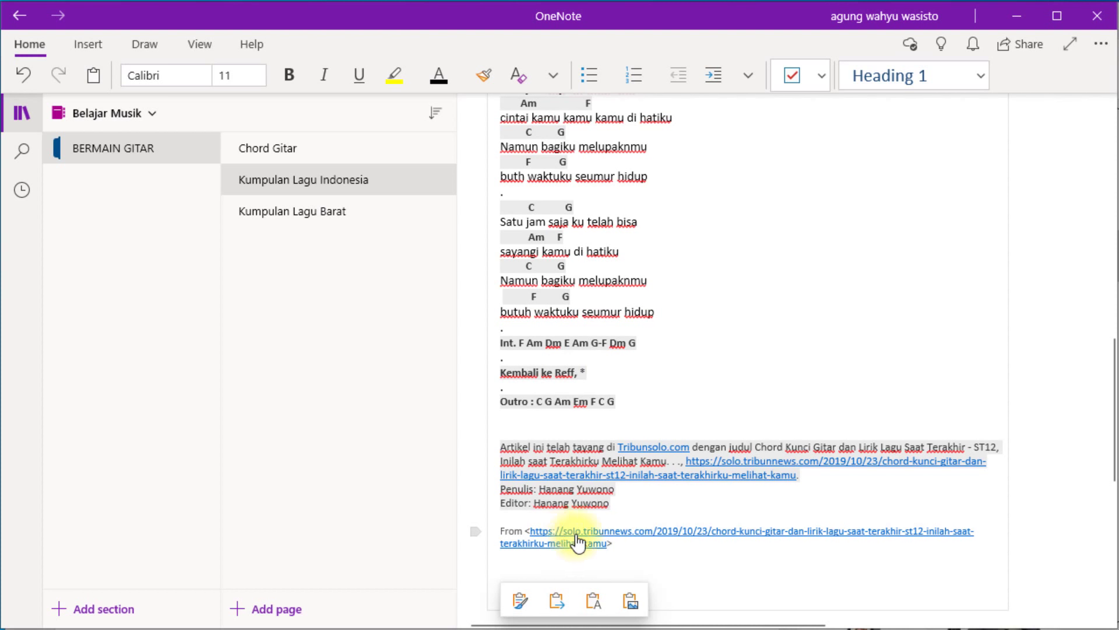
{"action": "scroll", "coordinate": [583, 419], "scroll_direction": "up", "scroll_amount": 6}
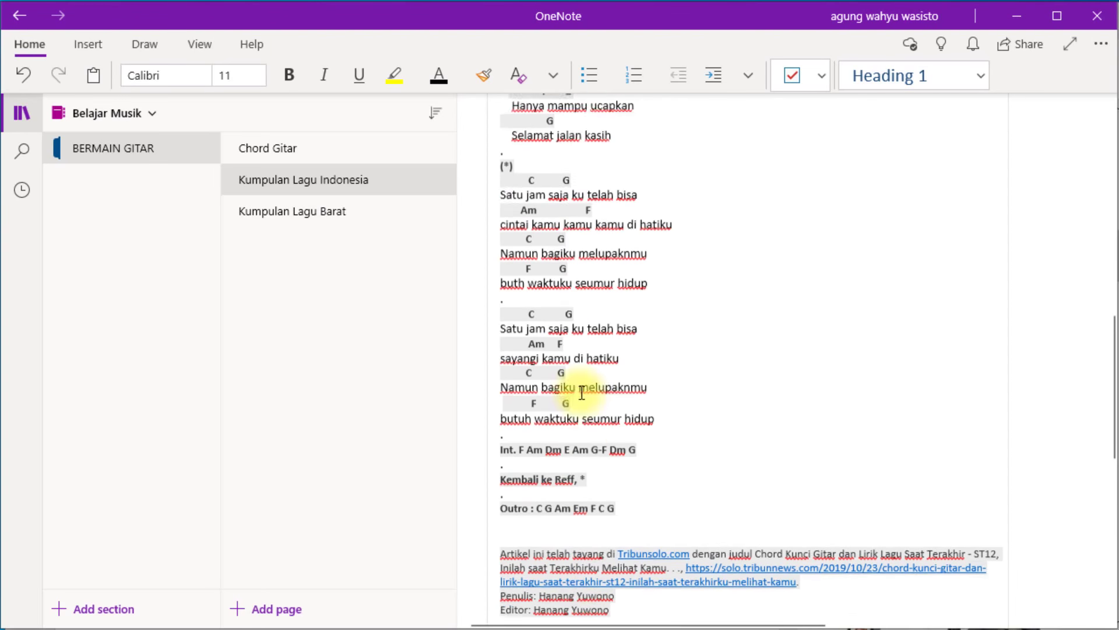
{"action": "scroll", "coordinate": [559, 327], "scroll_direction": "up", "scroll_amount": 6}
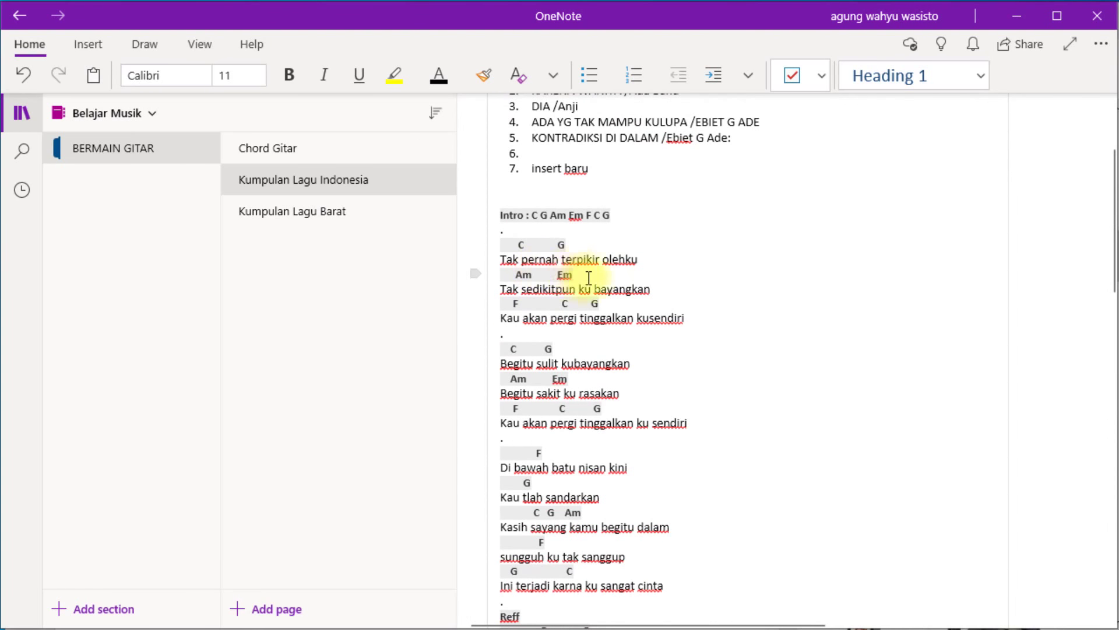
{"action": "scroll", "coordinate": [586, 274], "scroll_direction": "up", "scroll_amount": 3}
{"action": "left_click", "coordinate": [497, 373]}
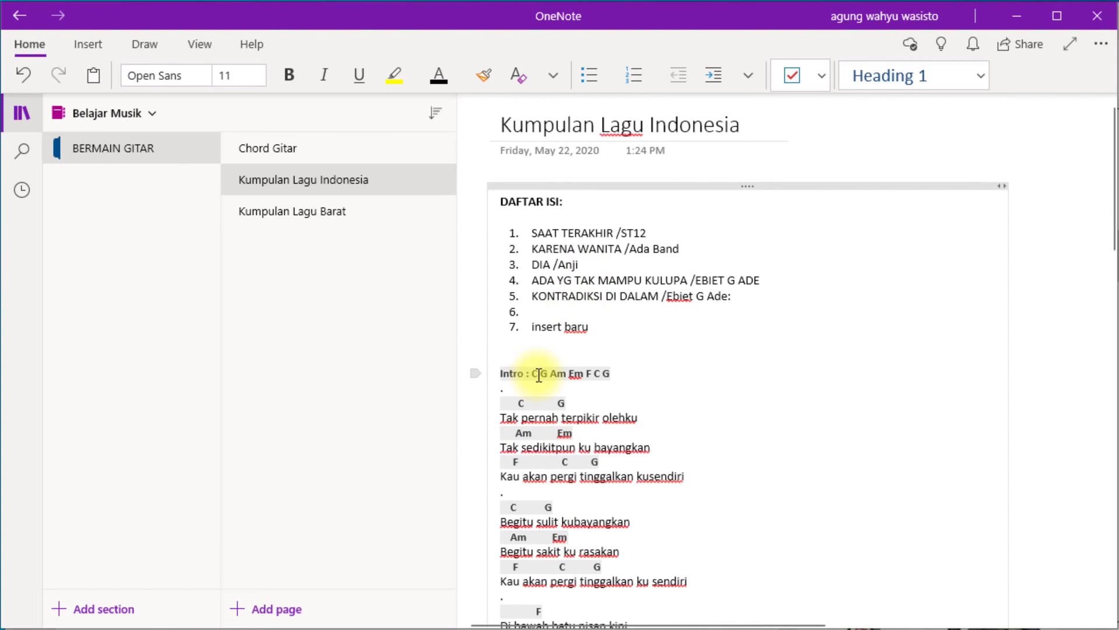
{"action": "key", "text": "Return"}
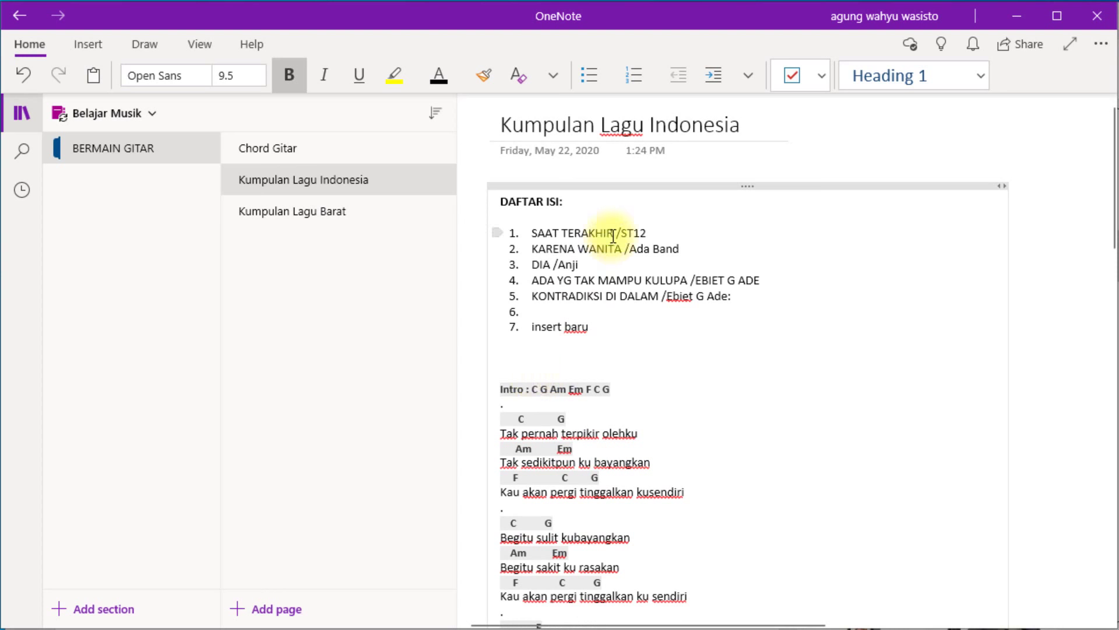
Add SAAT TERAKHIR above the Intro chords as a bold, yellow-highlighted heading.
{"action": "left_click_drag", "start_coordinate": [603, 231], "coordinate": [547, 234]}
{"action": "key", "text": "ctrl+c"}
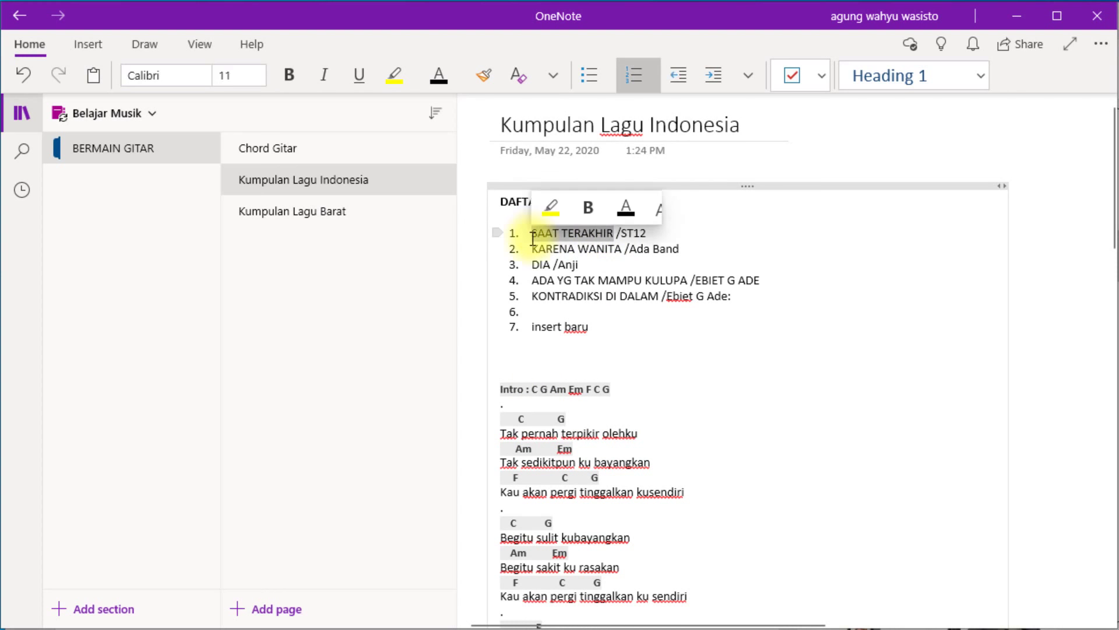
{"action": "left_click", "coordinate": [512, 371]}
{"action": "key", "text": "ctrl+v"}
{"action": "key", "text": "Return"}
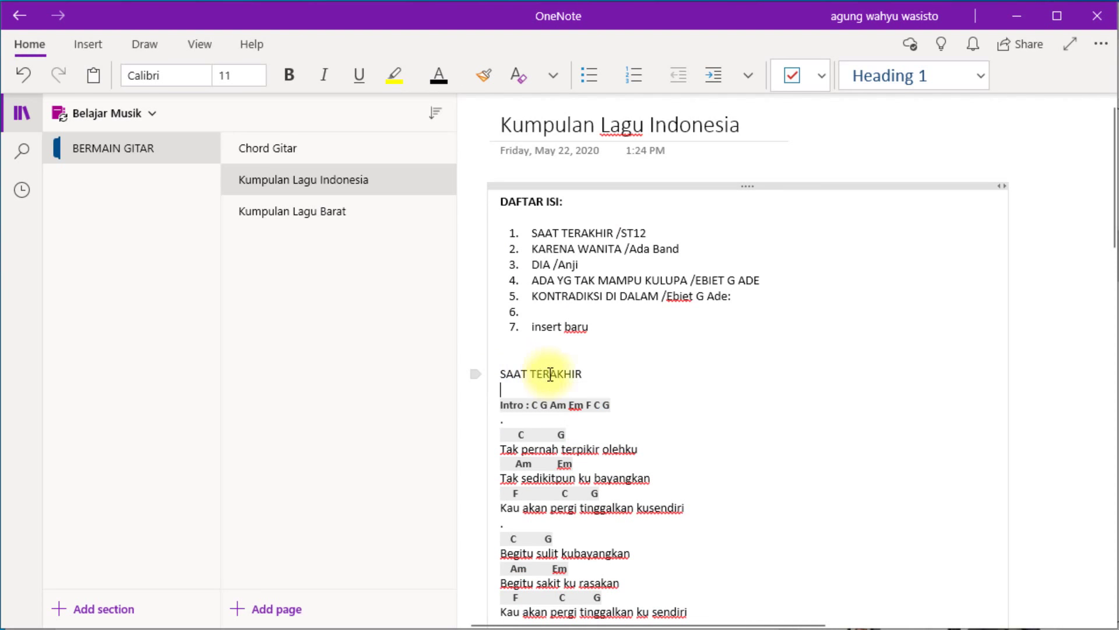
{"action": "left_click_drag", "start_coordinate": [605, 384], "coordinate": [505, 372]}
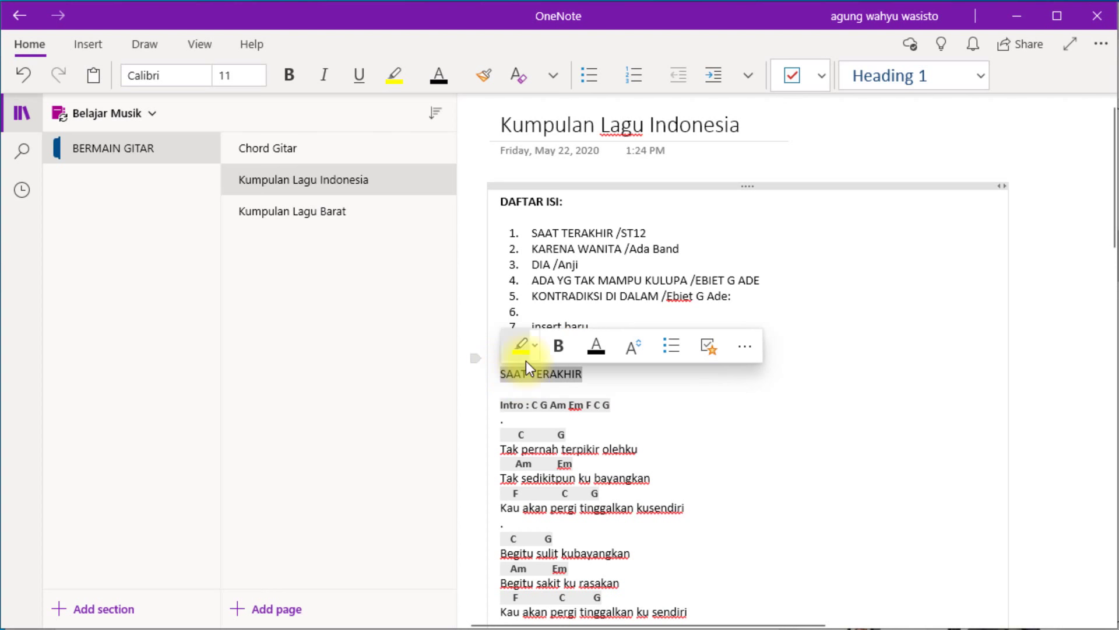
{"action": "left_click", "coordinate": [520, 349]}
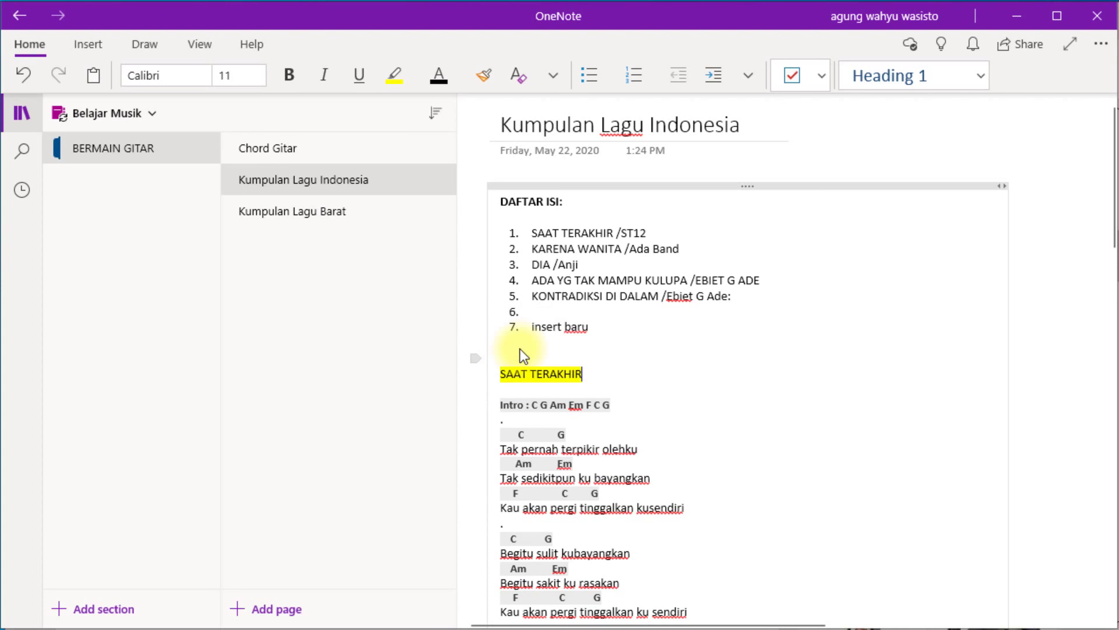
{"action": "left_click_drag", "start_coordinate": [554, 379], "coordinate": [504, 372]}
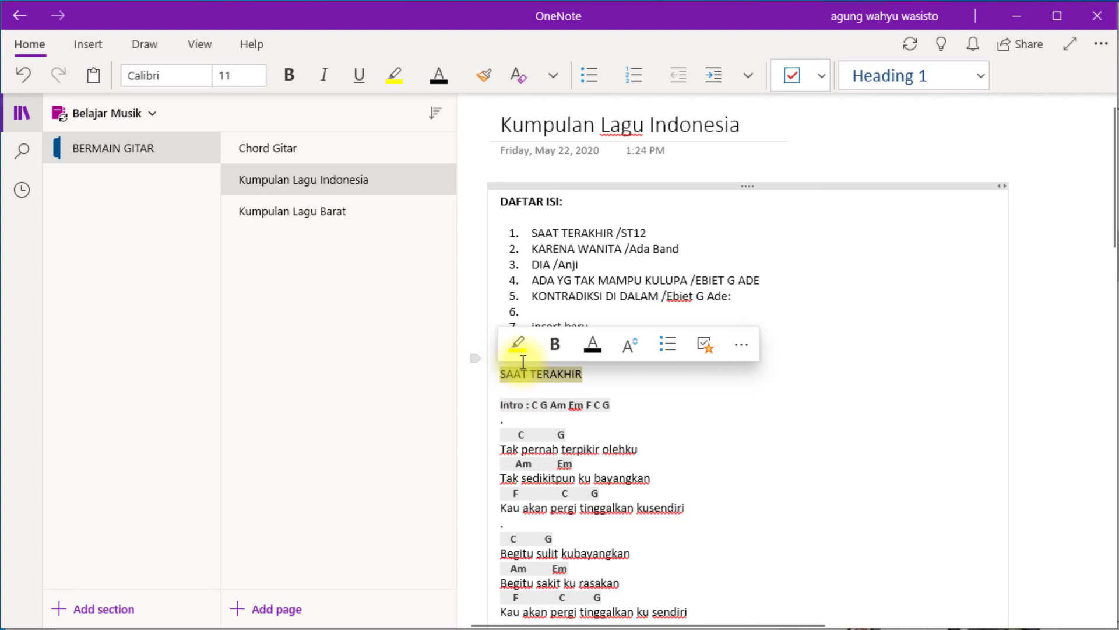
{"action": "left_click", "coordinate": [555, 359]}
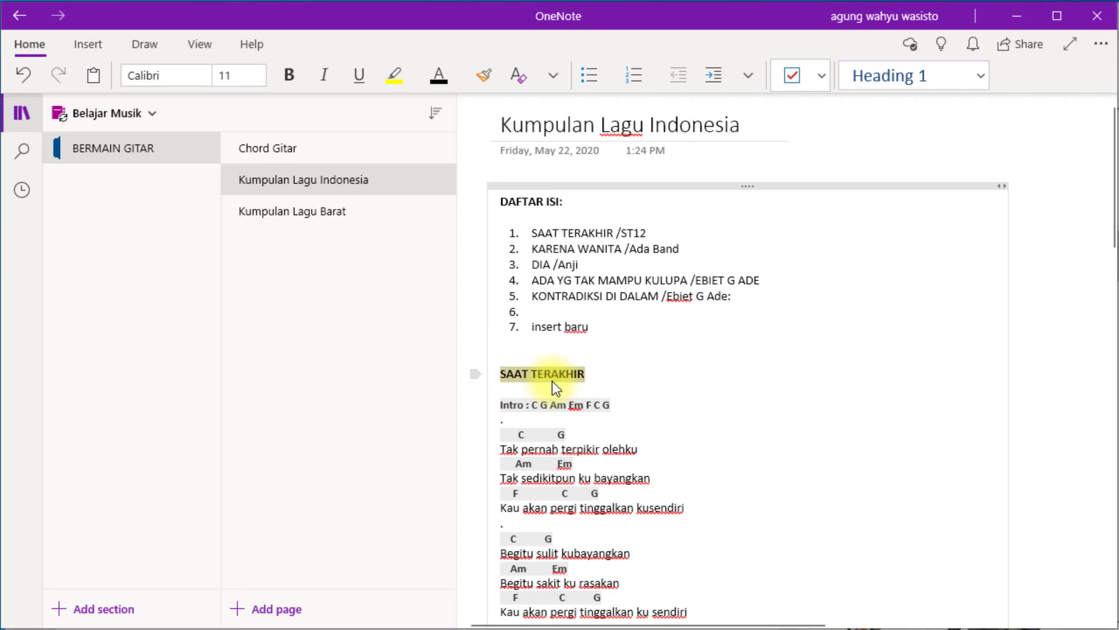
{"action": "left_click", "coordinate": [624, 387]}
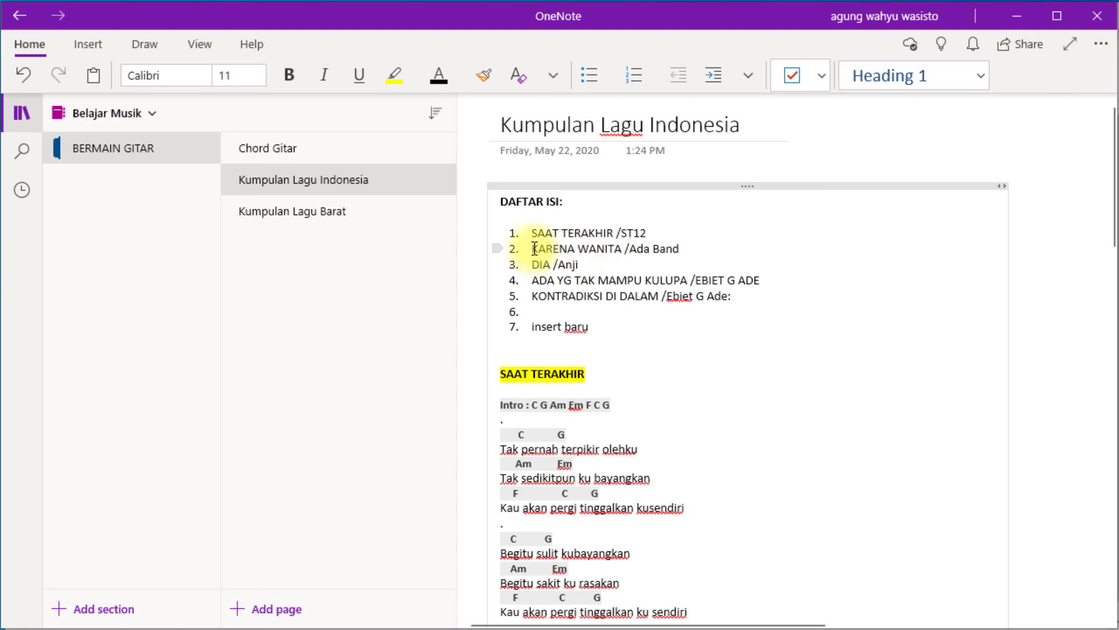
Select list item 2, KARENA WANITA /Ada Band, from DAFTAR ISI.
{"action": "left_click_drag", "start_coordinate": [535, 249], "coordinate": [670, 249]}
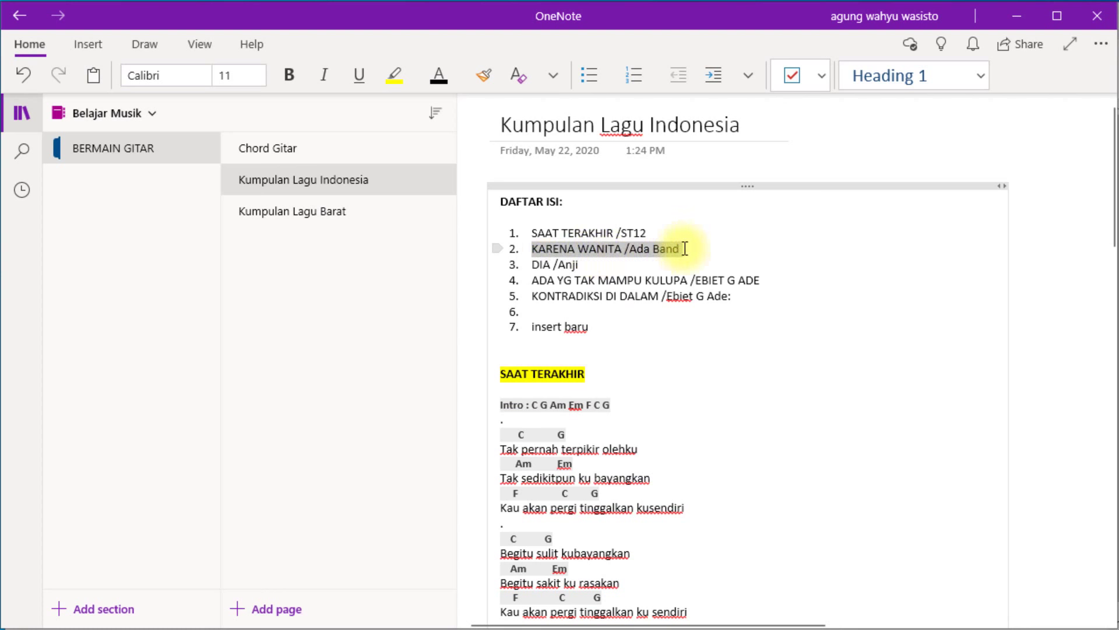
{"action": "scroll", "coordinate": [675, 349], "scroll_direction": "down", "scroll_amount": 10}
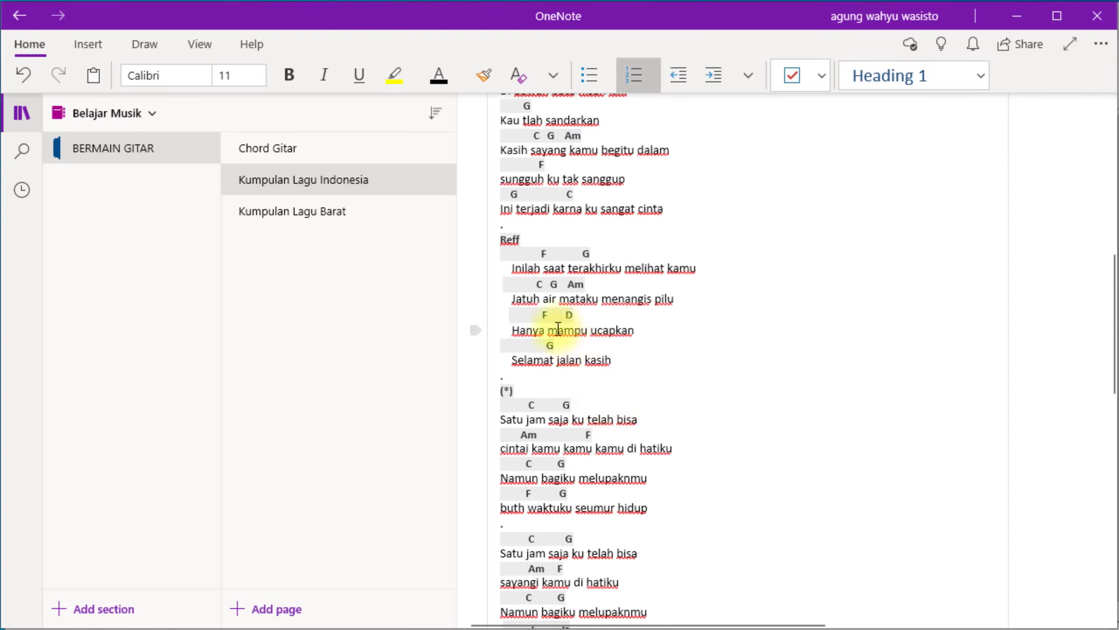
{"action": "scroll", "coordinate": [487, 315], "scroll_direction": "up", "scroll_amount": 10}
{"action": "key", "text": "alt+Tab"}
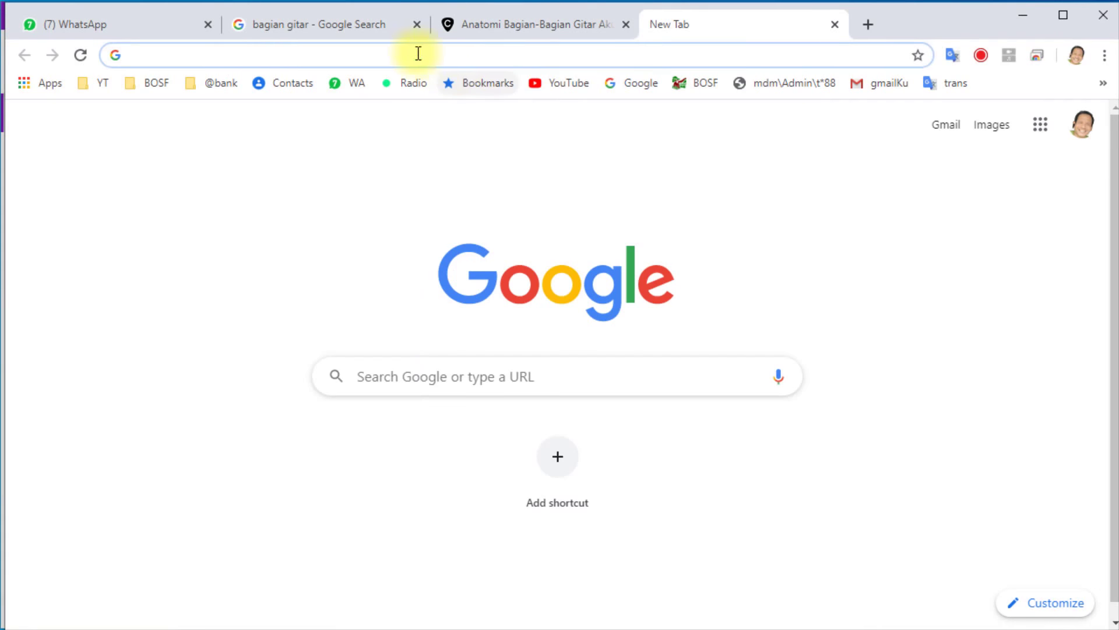
Search Google for 'karena wanita ada band chord' from the address bar suggestions.
{"action": "key", "text": "ctrl+v"}
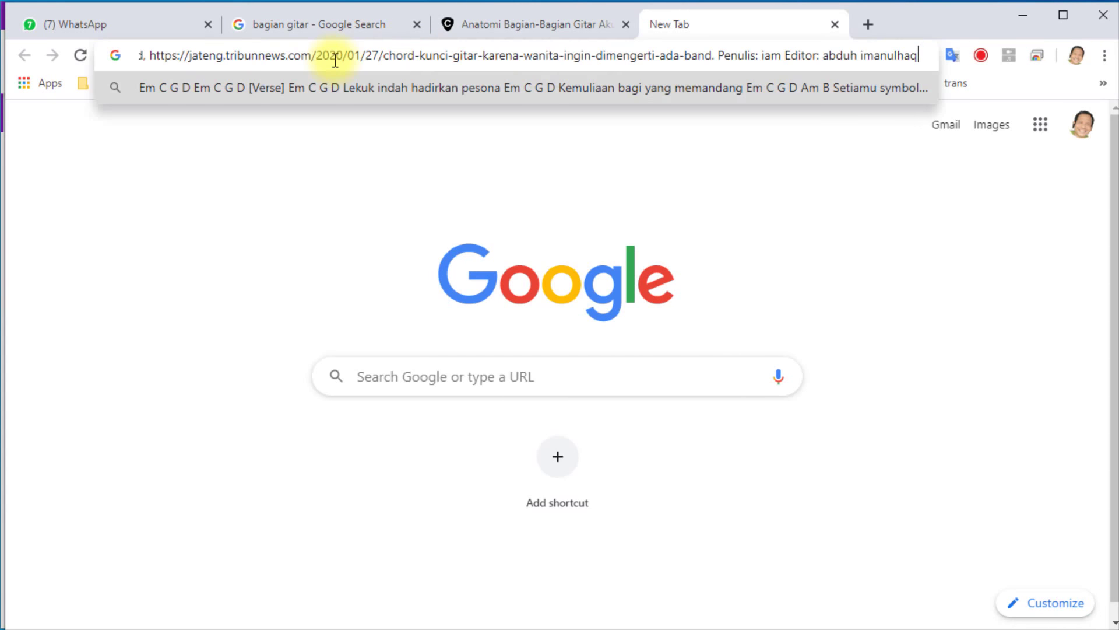
{"action": "key", "text": "ctrl+a"}
{"action": "key", "text": "BackSpace"}
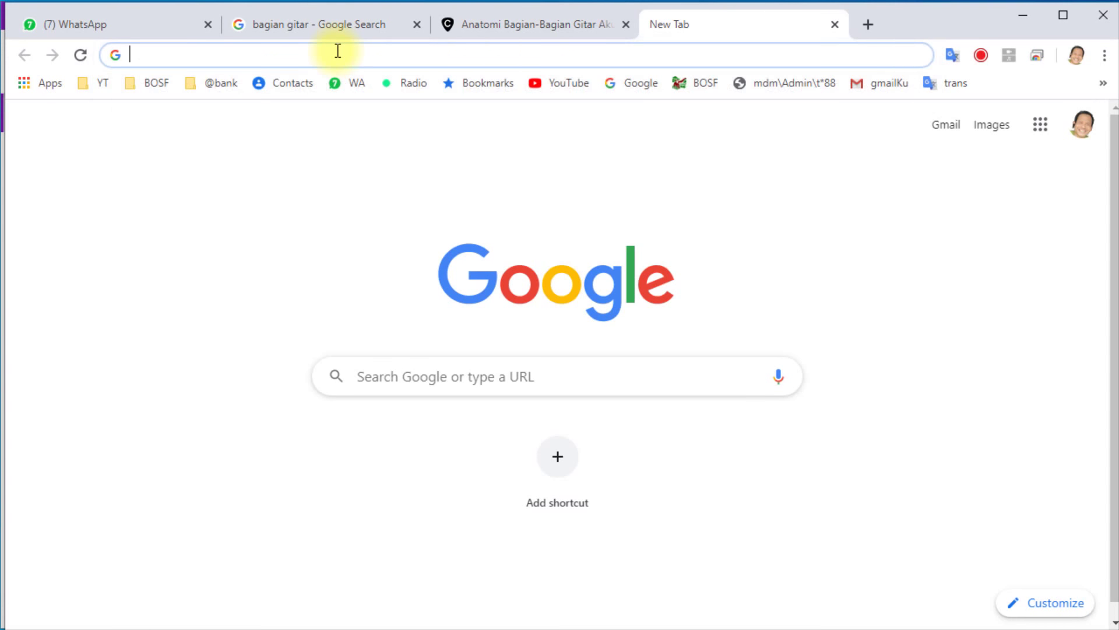
{"action": "type", "text": "karena"}
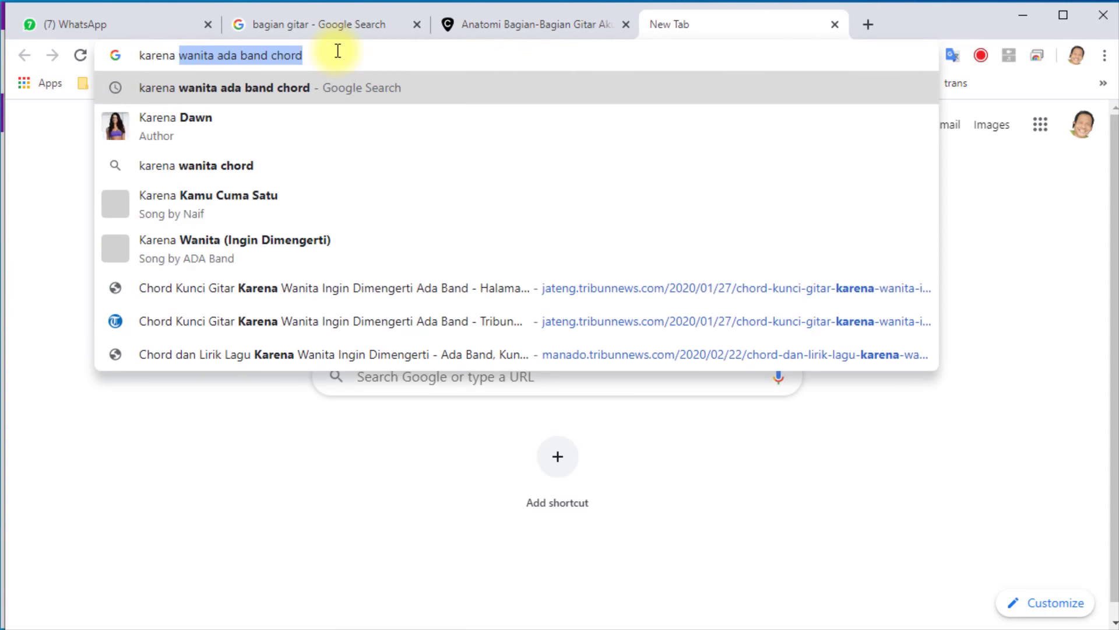
{"action": "left_click", "coordinate": [320, 87]}
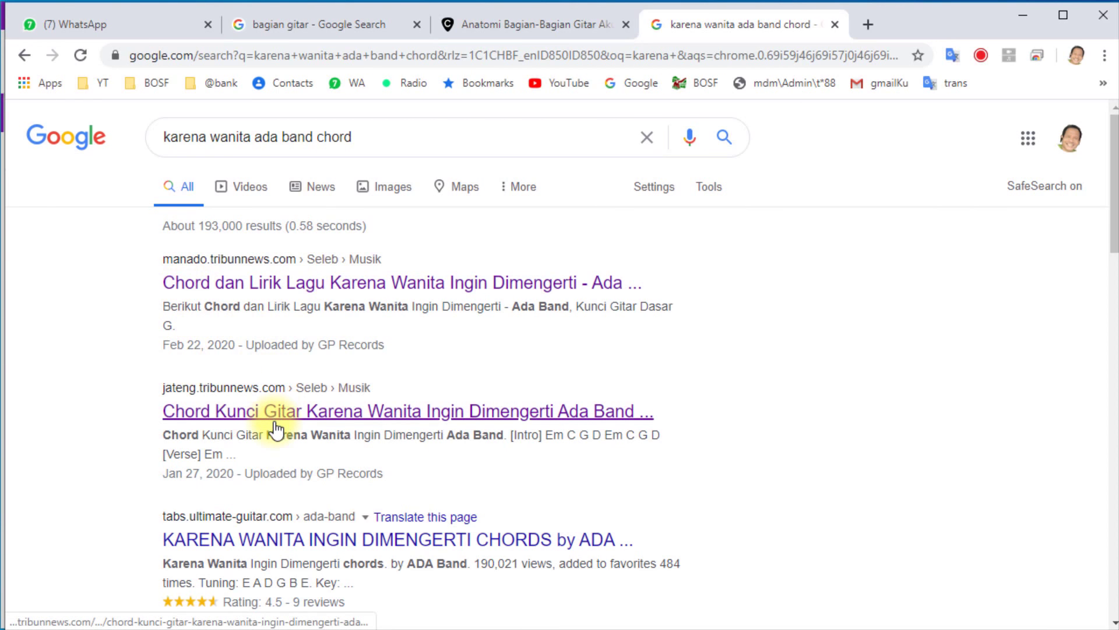
Open the TribunJateng Karena Wanita Ingin Dimengerti article and copy its first-page chords and lyrics.
{"action": "left_click", "coordinate": [315, 419]}
{"action": "scroll", "coordinate": [347, 408], "scroll_direction": "down", "scroll_amount": 2}
{"action": "scroll", "coordinate": [347, 408], "scroll_direction": "down", "scroll_amount": 8}
{"action": "scroll", "coordinate": [346, 410], "scroll_direction": "down", "scroll_amount": 5}
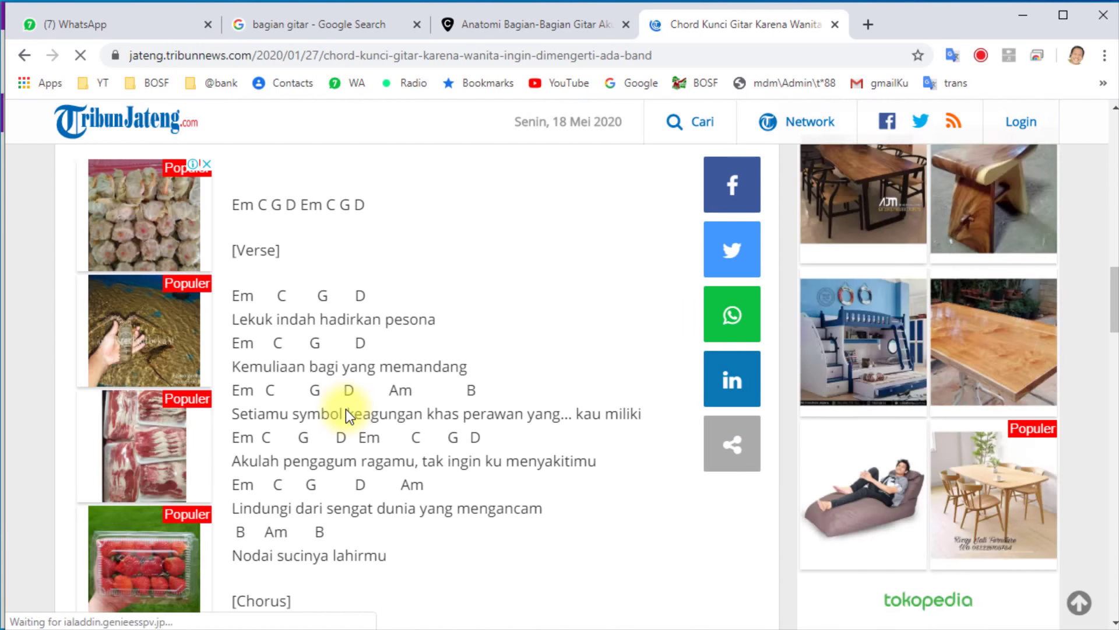
{"action": "scroll", "coordinate": [347, 408], "scroll_direction": "down", "scroll_amount": 2}
{"action": "scroll", "coordinate": [291, 268], "scroll_direction": "up", "scroll_amount": 2}
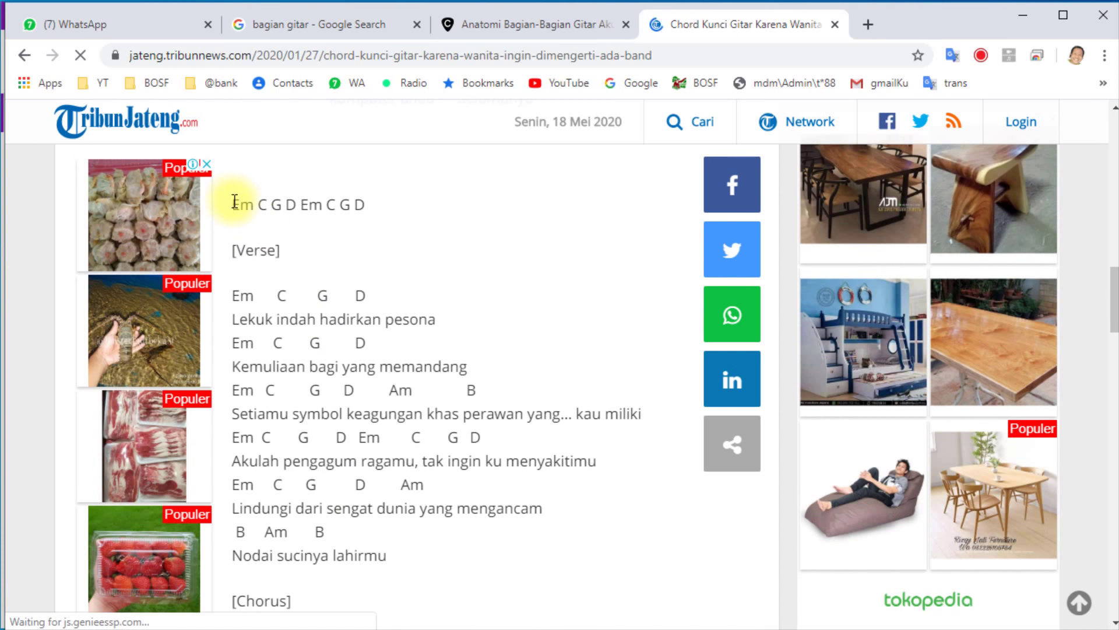
{"action": "left_click_drag", "start_coordinate": [234, 204], "coordinate": [594, 321]}
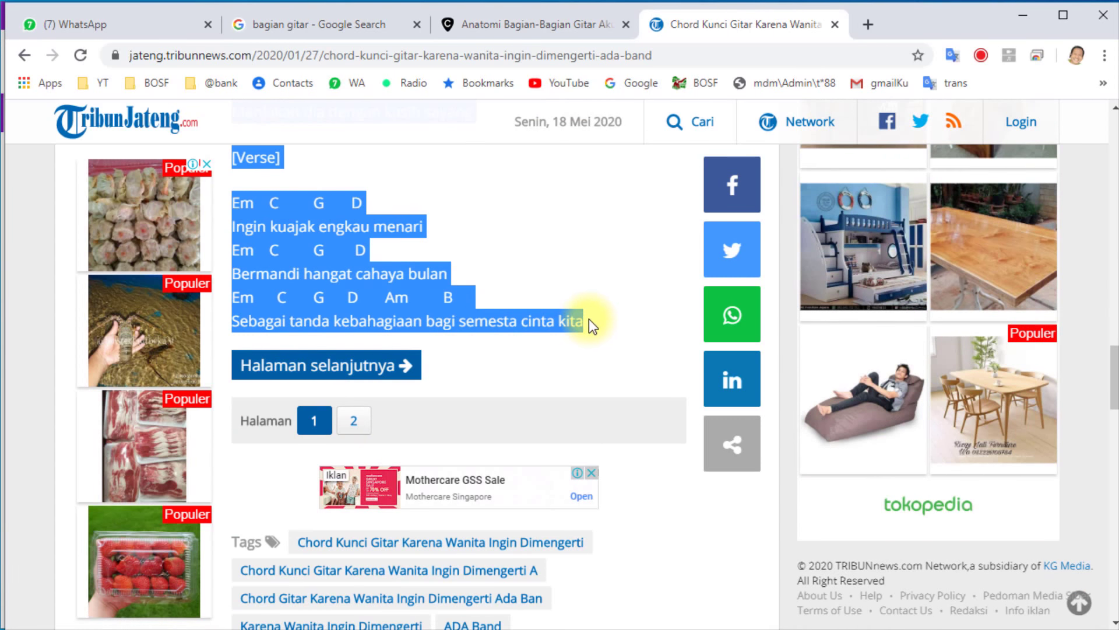
{"action": "left_click", "coordinate": [588, 320]}
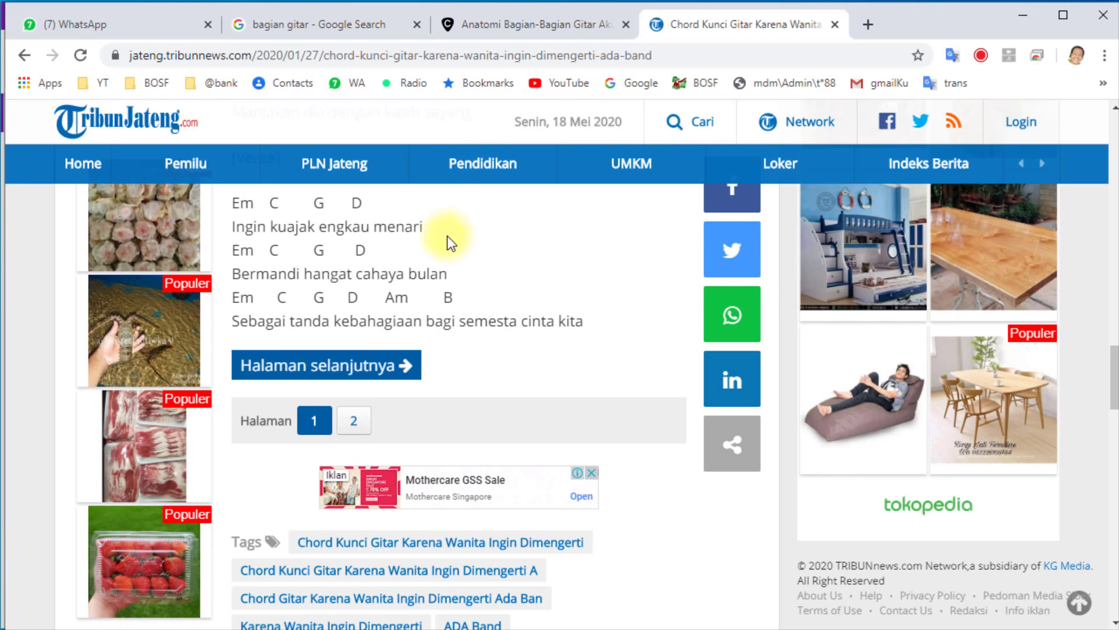
{"action": "key", "text": "alt+Tab"}
Paste the Karena Wanita chords after Saat Terakhir's Outro, titled KARENA WANITA with a blank line.
{"action": "scroll", "coordinate": [580, 407], "scroll_direction": "down", "scroll_amount": 15}
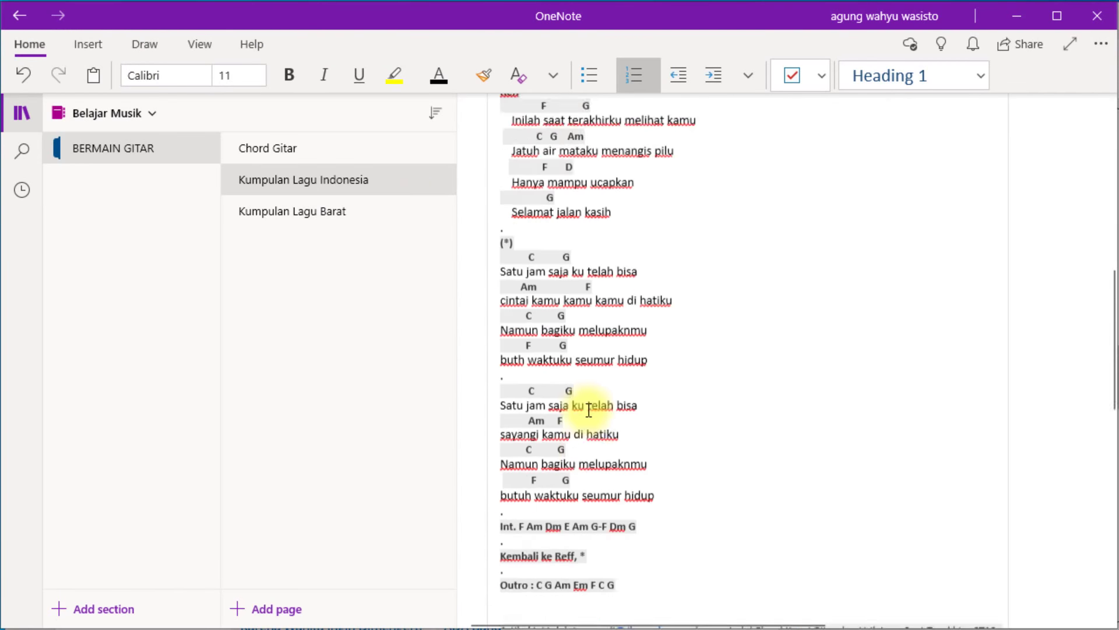
{"action": "scroll", "coordinate": [586, 402], "scroll_direction": "up", "scroll_amount": 7}
{"action": "scroll", "coordinate": [559, 455], "scroll_direction": "down", "scroll_amount": 3}
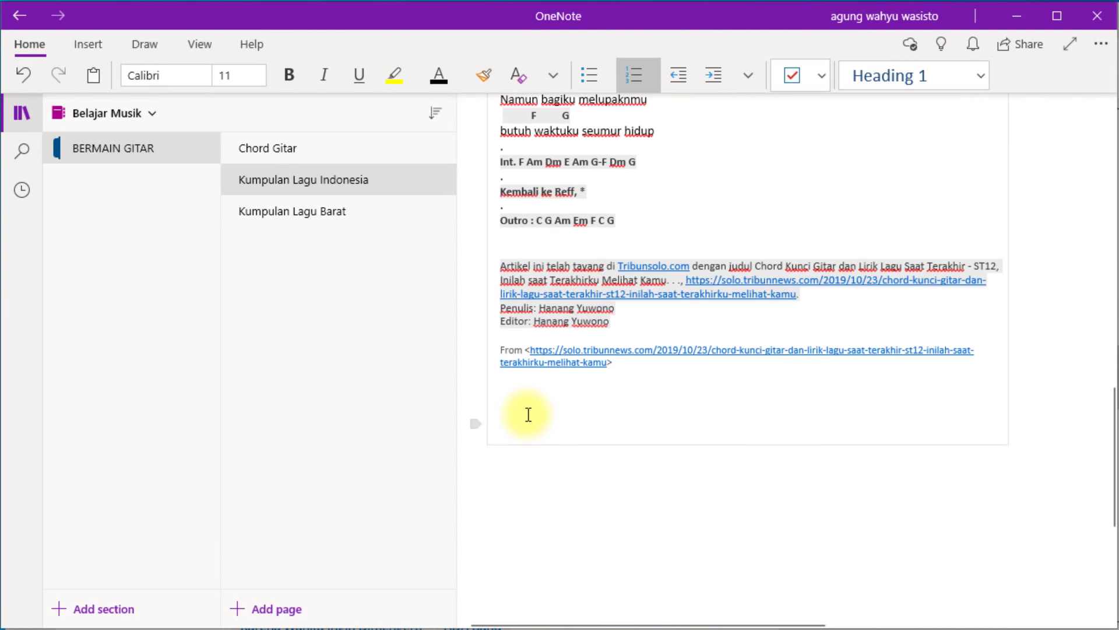
{"action": "left_click", "coordinate": [526, 407]}
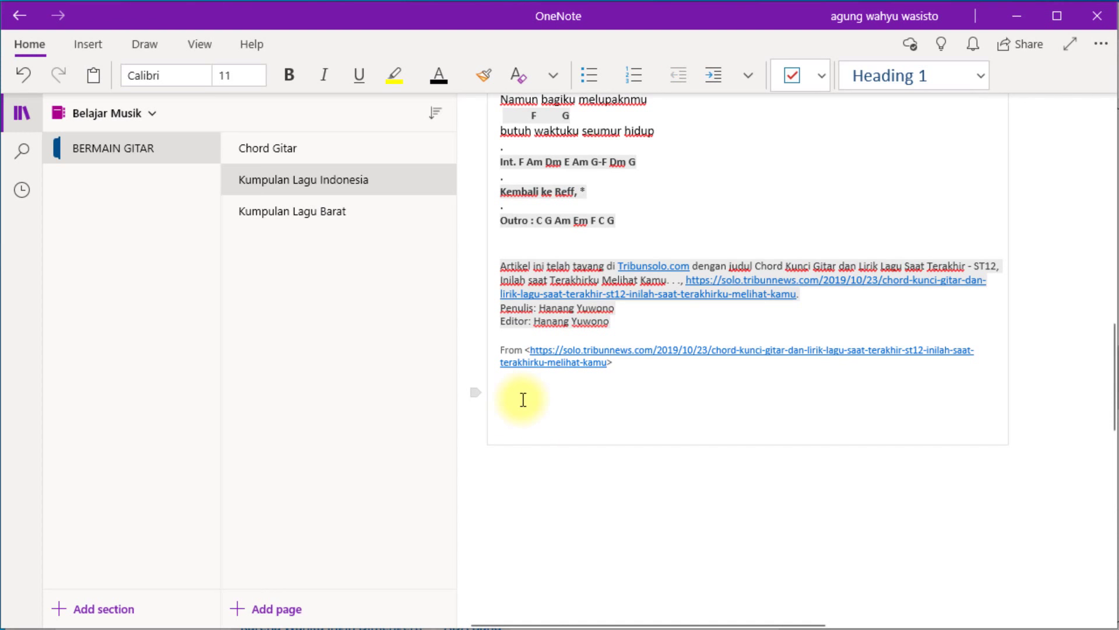
{"action": "key", "text": "ctrl+v"}
{"action": "scroll", "coordinate": [528, 385], "scroll_direction": "up", "scroll_amount": 5}
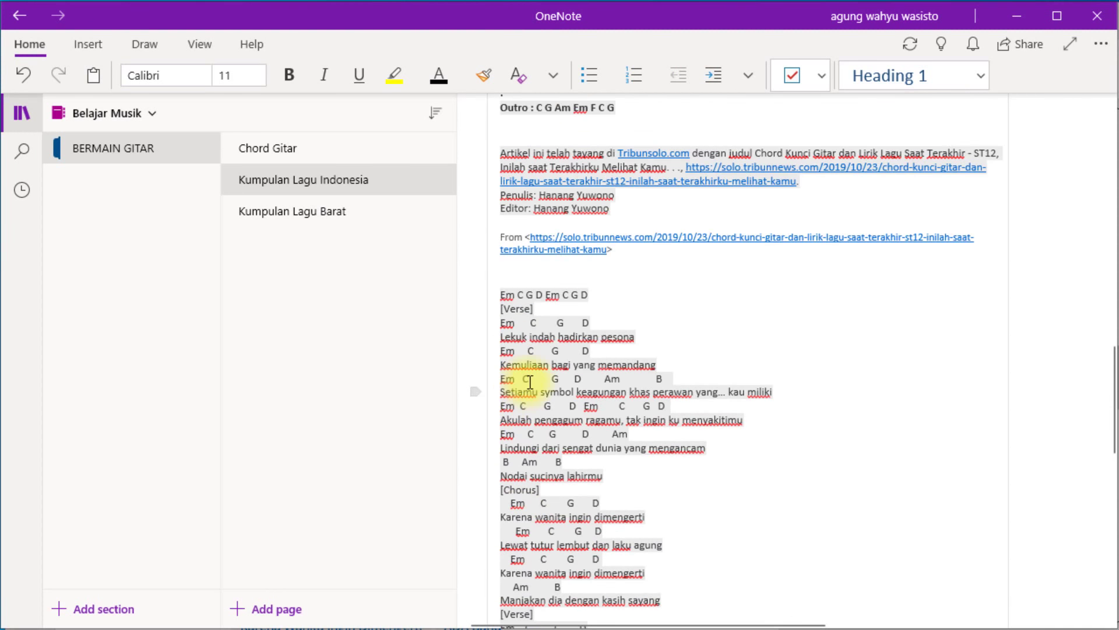
{"action": "key", "text": "Return"}
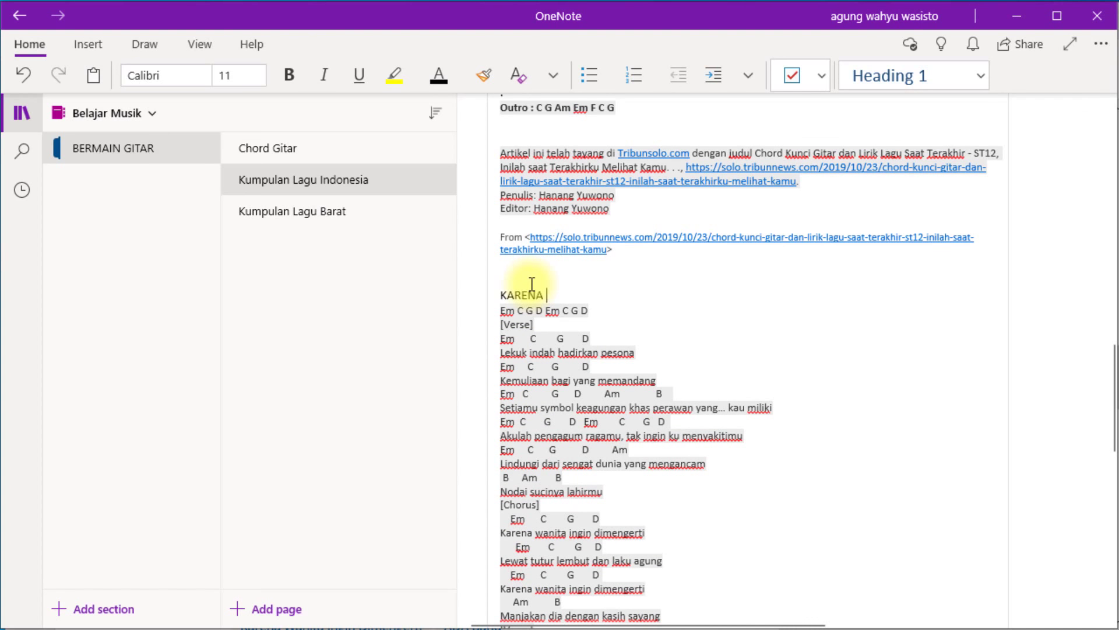
{"action": "key", "text": "Return"}
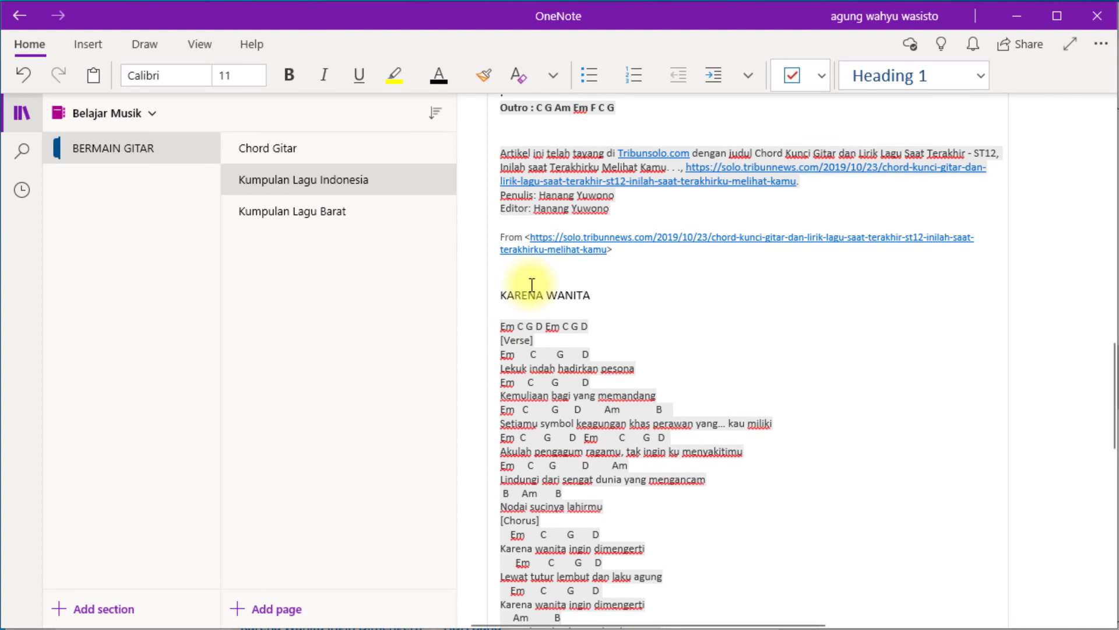
{"action": "scroll", "coordinate": [560, 350], "scroll_direction": "down", "scroll_amount": 15}
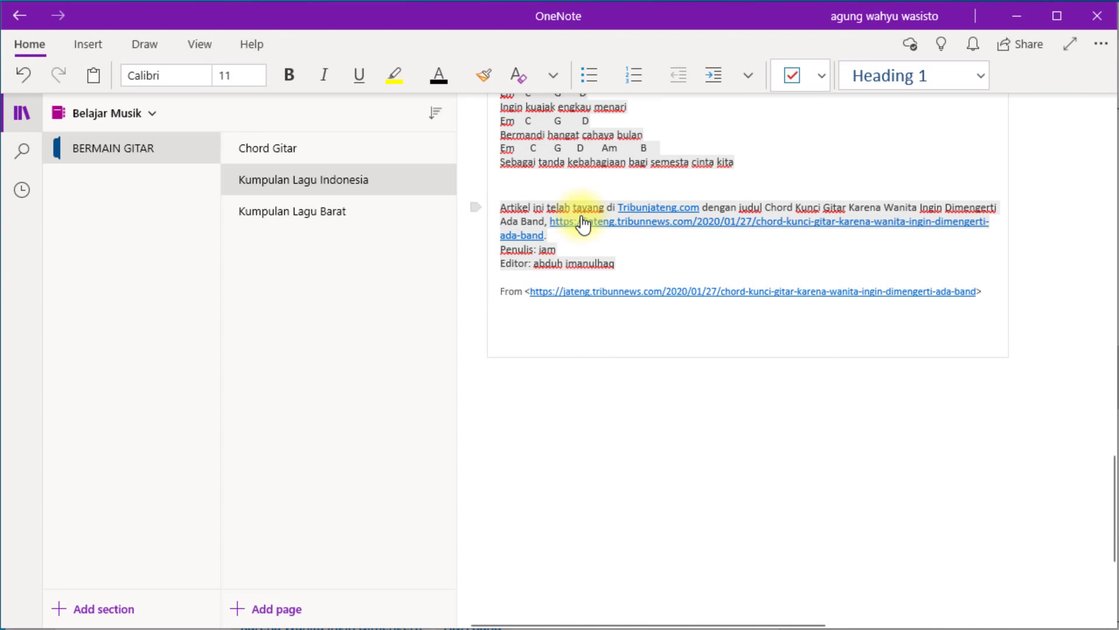
{"action": "scroll", "coordinate": [641, 233], "scroll_direction": "up", "scroll_amount": 3}
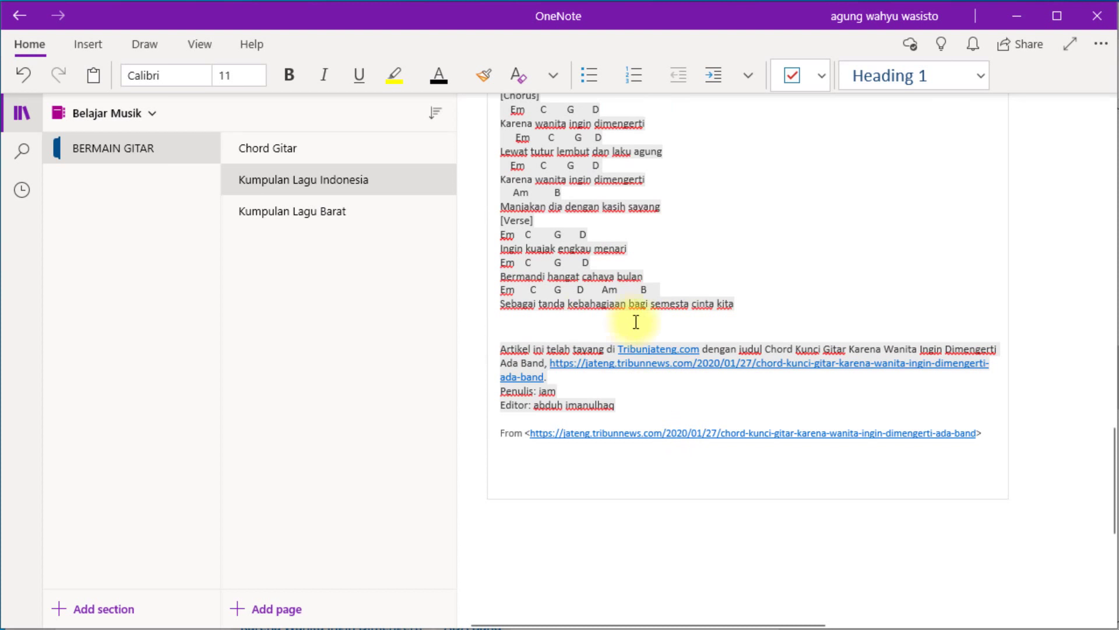
{"action": "key", "text": "alt+Tab"}
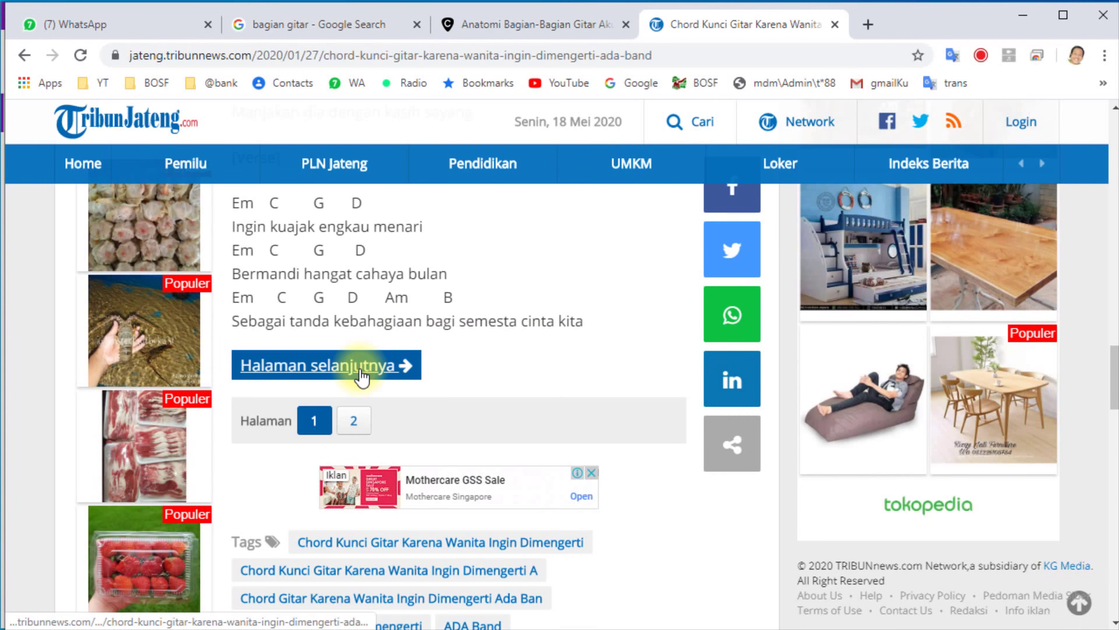
Open page 2 of the Karena Wanita chord article and pause its embedded video.
{"action": "left_click", "coordinate": [362, 373]}
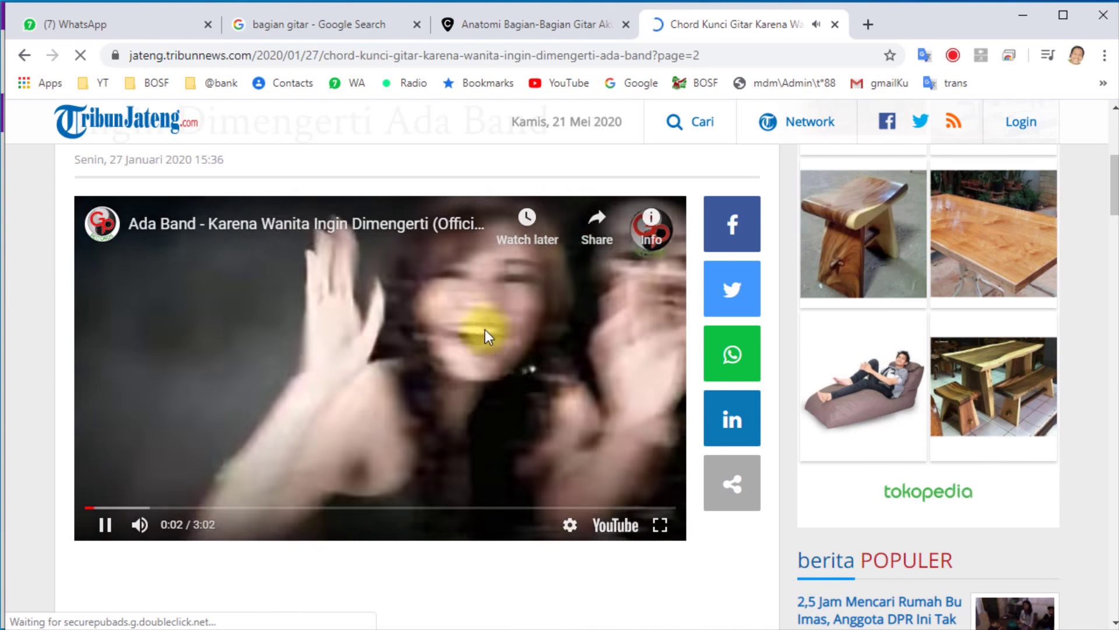
{"action": "scroll", "coordinate": [474, 350], "scroll_direction": "down", "scroll_amount": 2}
{"action": "scroll", "coordinate": [245, 389], "scroll_direction": "down", "scroll_amount": 2}
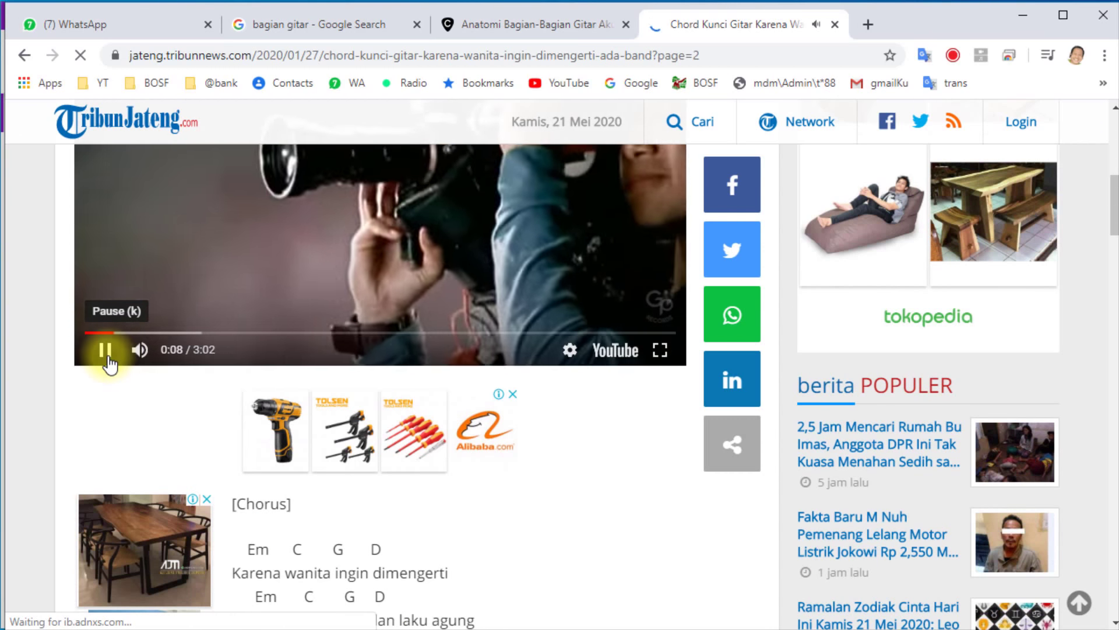
{"action": "left_click", "coordinate": [108, 356]}
Copy the lyrics from the Chorus through the Coda chords and return to OneNote.
{"action": "scroll", "coordinate": [315, 449], "scroll_direction": "down", "scroll_amount": 5}
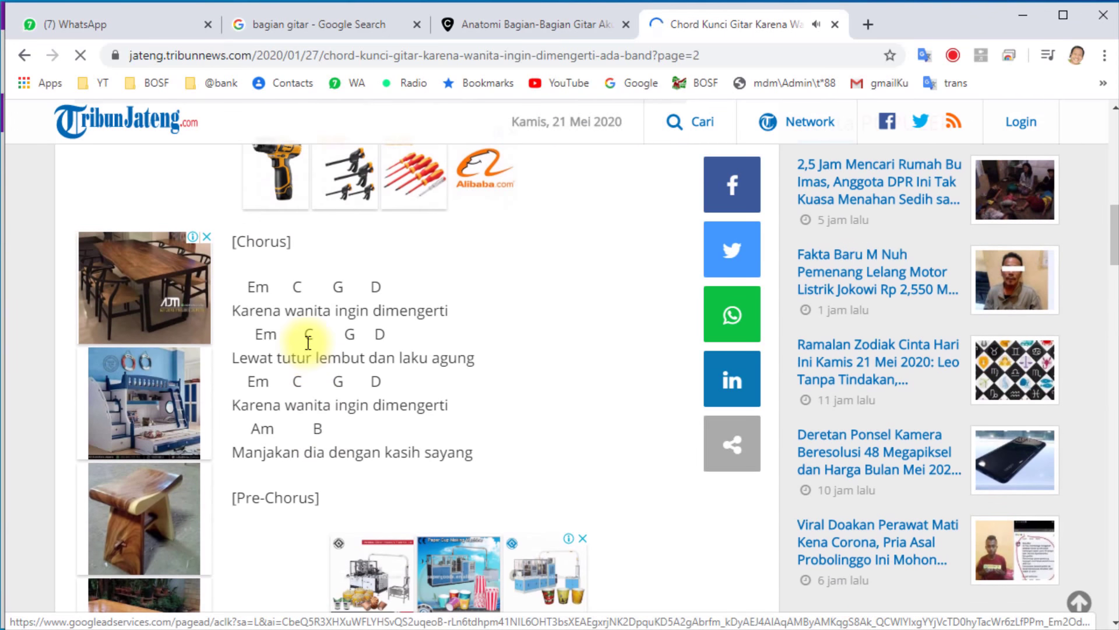
{"action": "left_click_drag", "start_coordinate": [232, 236], "coordinate": [418, 498]}
{"action": "scroll", "coordinate": [415, 485], "scroll_direction": "down", "scroll_amount": 7}
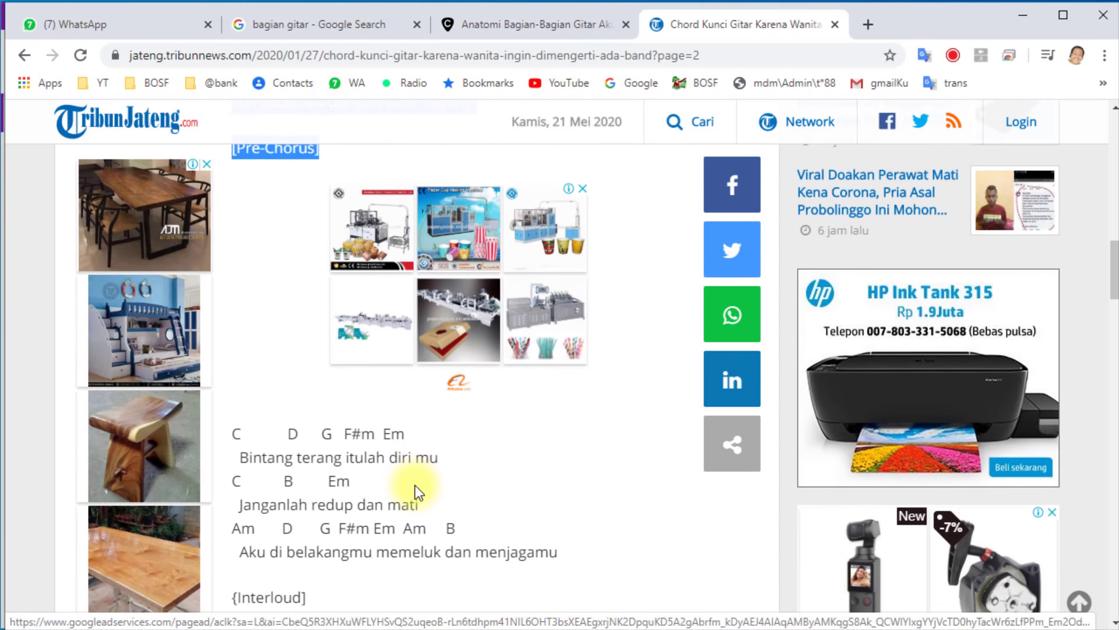
{"action": "scroll", "coordinate": [415, 485], "scroll_direction": "down", "scroll_amount": 10}
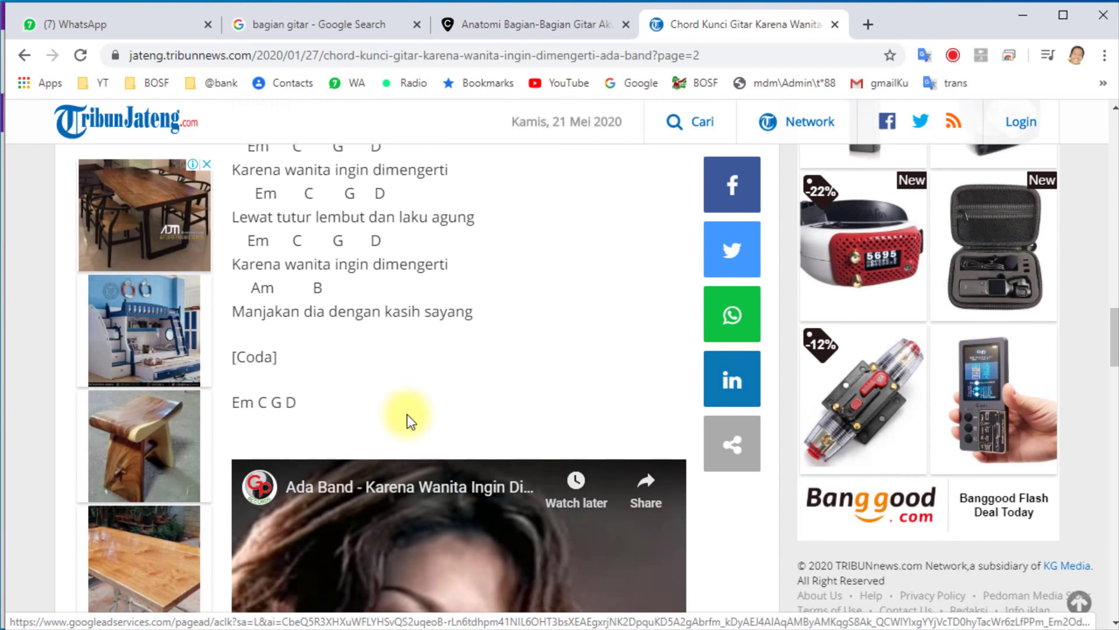
{"action": "left_click_drag", "start_coordinate": [348, 399], "coordinate": [347, 411]}
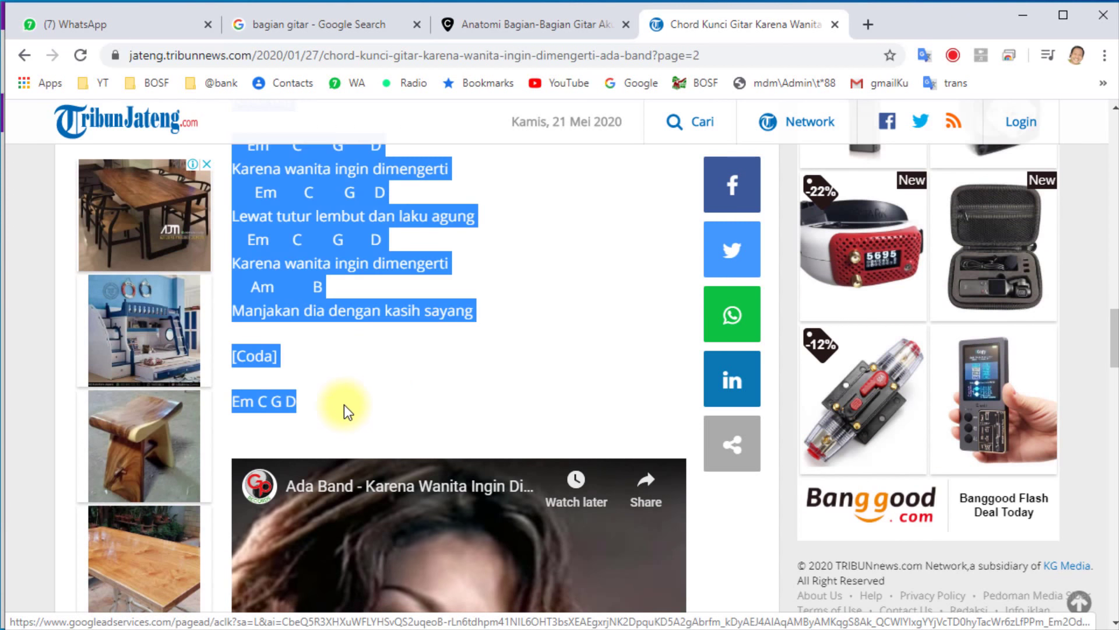
{"action": "left_click", "coordinate": [366, 421]}
{"action": "key", "text": "alt+Tab"}
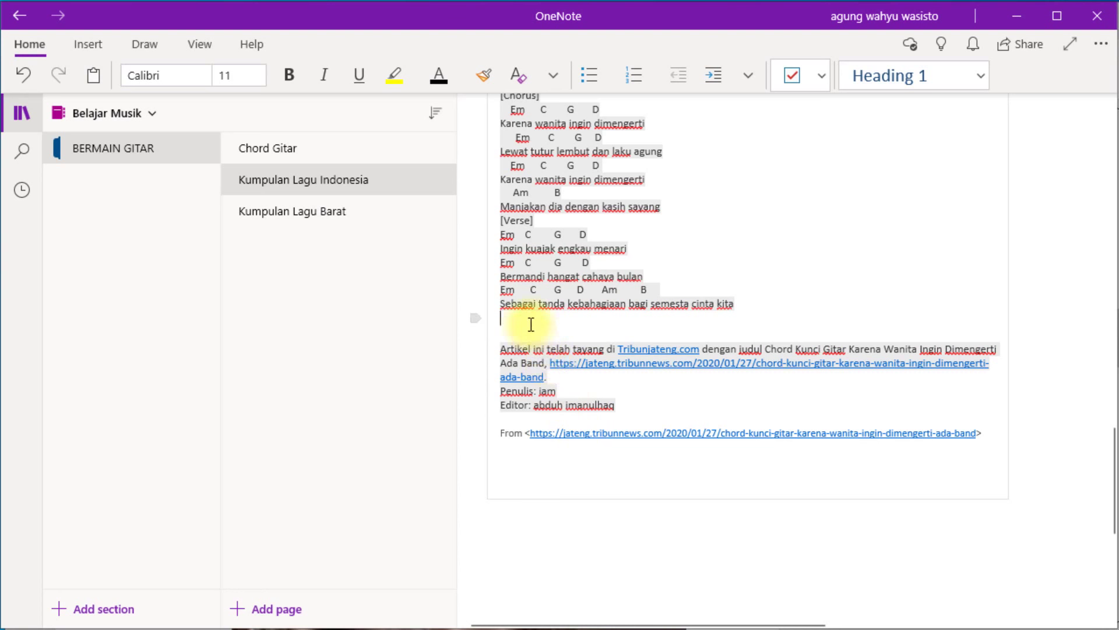
Paste the copied Chorus-to-Coda lyrics on a new line below the last verse.
{"action": "key", "text": "Return"}
{"action": "type", "text": "[Chorus]  Em C G D Karena wanita ingin dimengerti  Em C G D Lewat tutur lembut dan laku agung  Em C G D Karena wanita ingin dimengerti  Am B Manjakan dia dengan kasih sayang [Pre-Chorus] C D G F#m Em  Bintang terang itulah diri mu C B Em  Janganlah redup dan mati Am D G F#m Em Am B  Aku di belakangmu memeluk dan menjagamu [Interloud] Em C G D Em C G D Em C G D A B [Chorus]  Em C G D Karena wanita ingin dimengerti  Em C G D Lewat tutur lembut dan laku agung  Em C G D Karena wanita ingin dimengerti  Am B Manjakan dia dengan kasih sayang [Coda] Em C G D"}
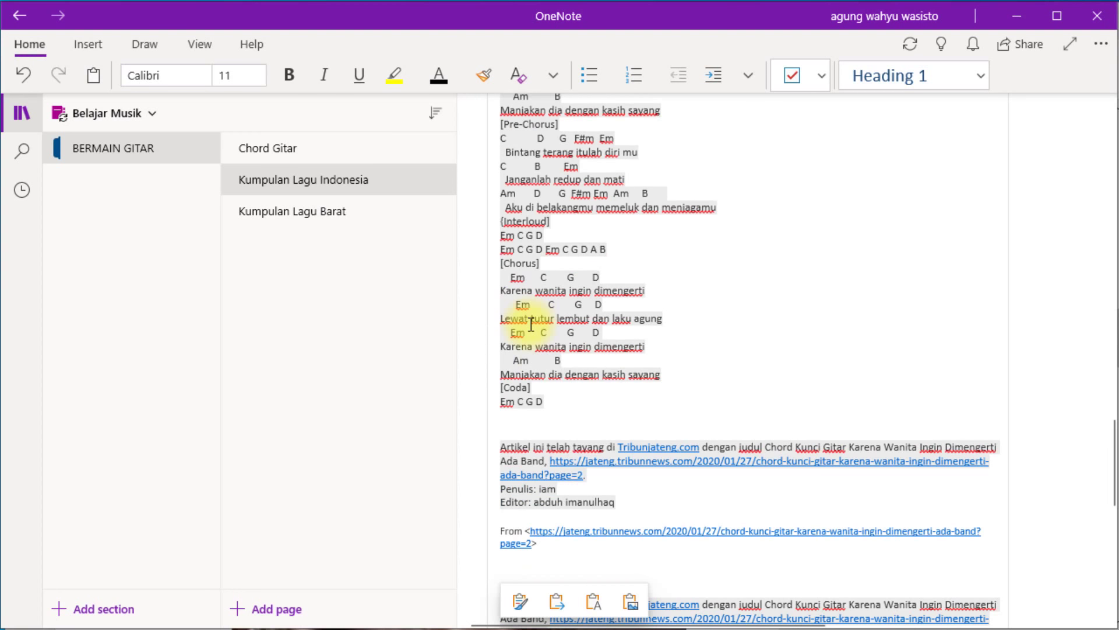
{"action": "scroll", "coordinate": [631, 304], "scroll_direction": "up", "scroll_amount": 3}
{"action": "scroll", "coordinate": [630, 304], "scroll_direction": "up", "scroll_amount": 5}
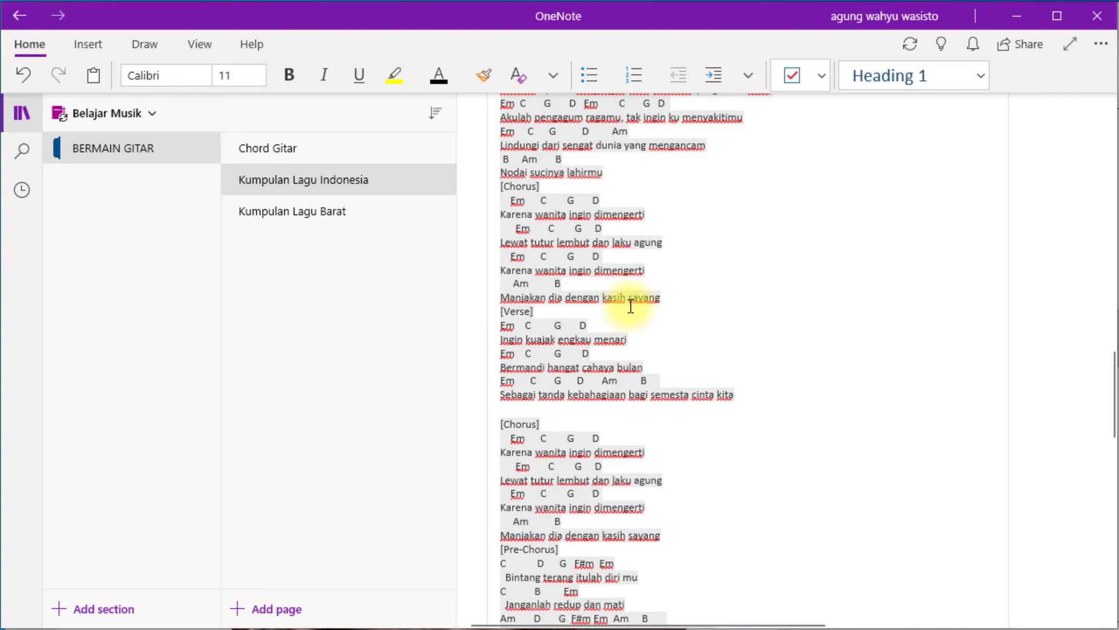
{"action": "scroll", "coordinate": [631, 306], "scroll_direction": "up", "scroll_amount": 3}
{"action": "scroll", "coordinate": [630, 305], "scroll_direction": "down", "scroll_amount": 10}
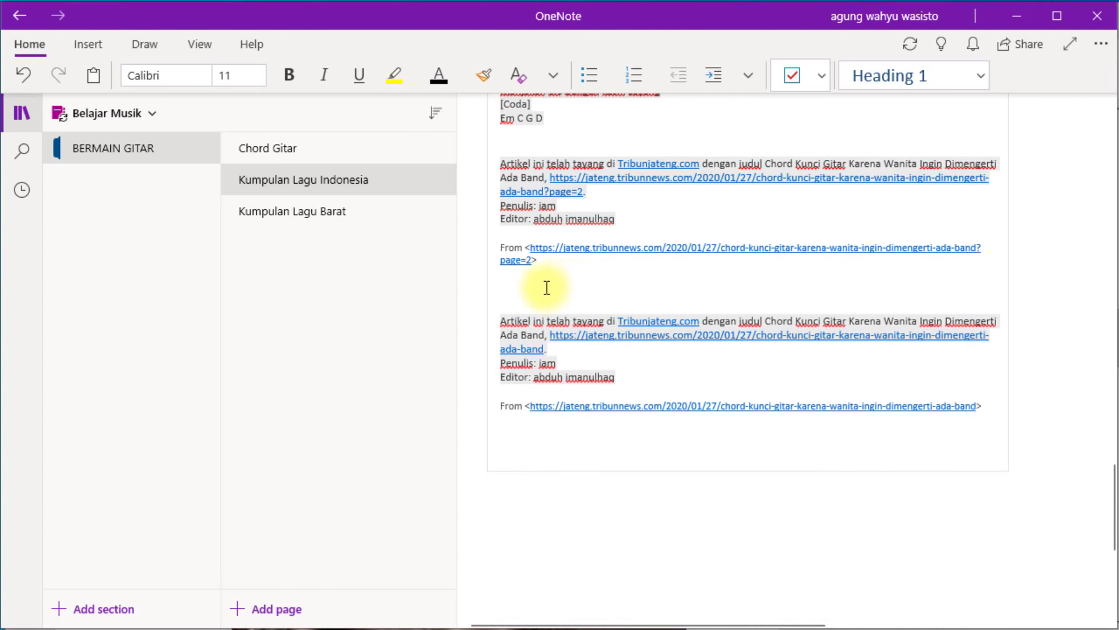
Delete the duplicated article-credit block from the pasted lyrics.
{"action": "left_click_drag", "start_coordinate": [527, 287], "coordinate": [582, 430]}
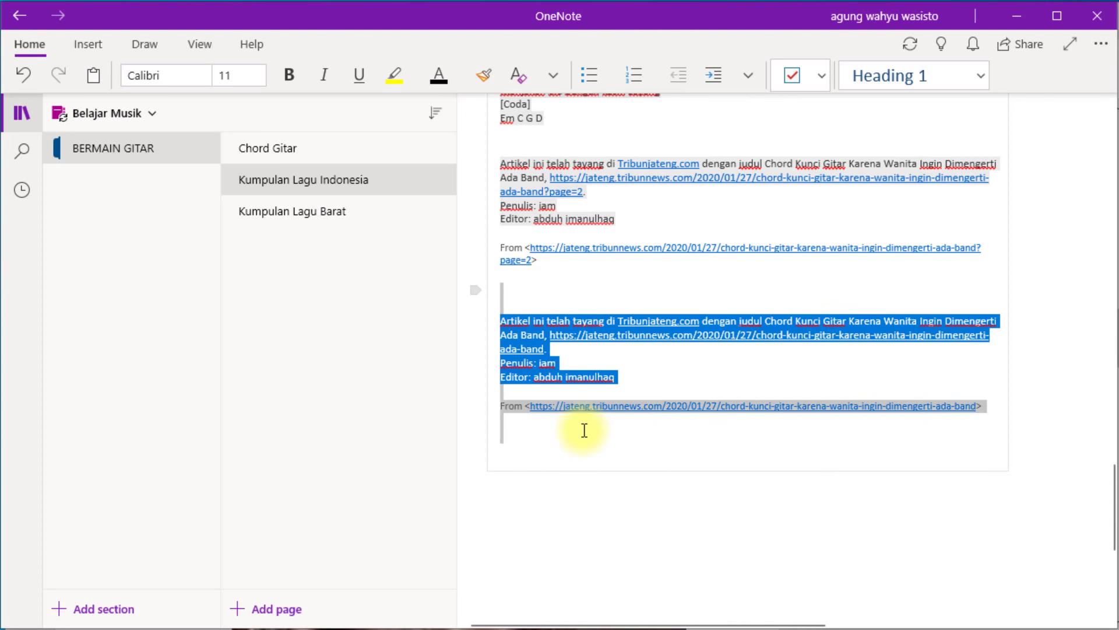
{"action": "key", "text": "Delete"}
{"action": "scroll", "coordinate": [663, 315], "scroll_direction": "up", "scroll_amount": 20}
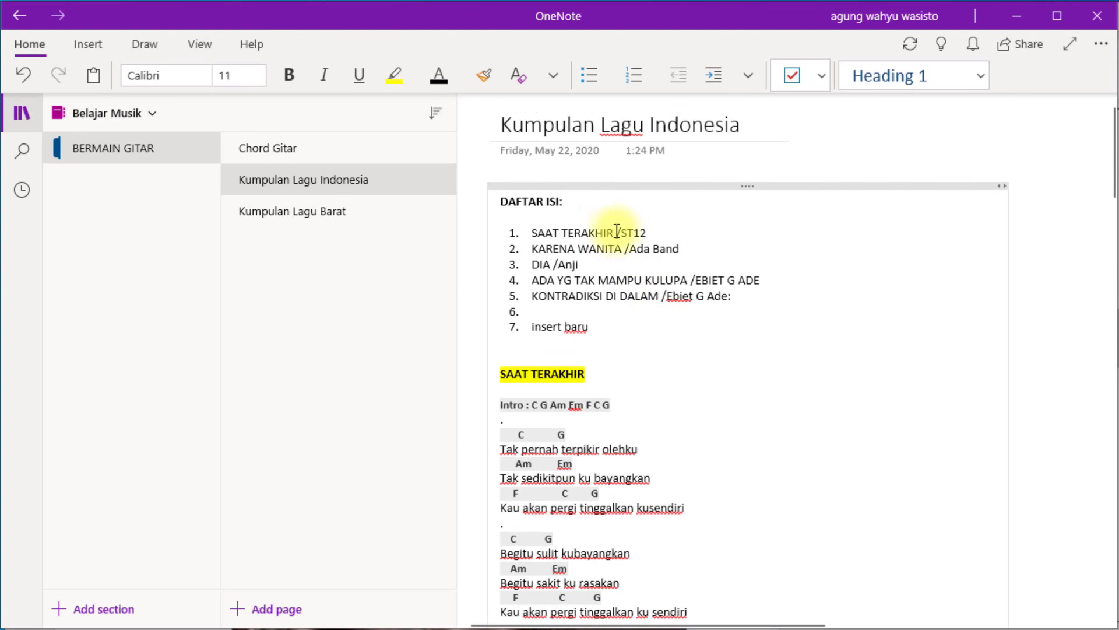
Highlight the KARENA WANITA heading in yellow and make it bold.
{"action": "scroll", "coordinate": [582, 276], "scroll_direction": "down", "scroll_amount": 20}
{"action": "scroll", "coordinate": [580, 275], "scroll_direction": "up", "scroll_amount": 4}
{"action": "left_click_drag", "start_coordinate": [612, 352], "coordinate": [504, 355]}
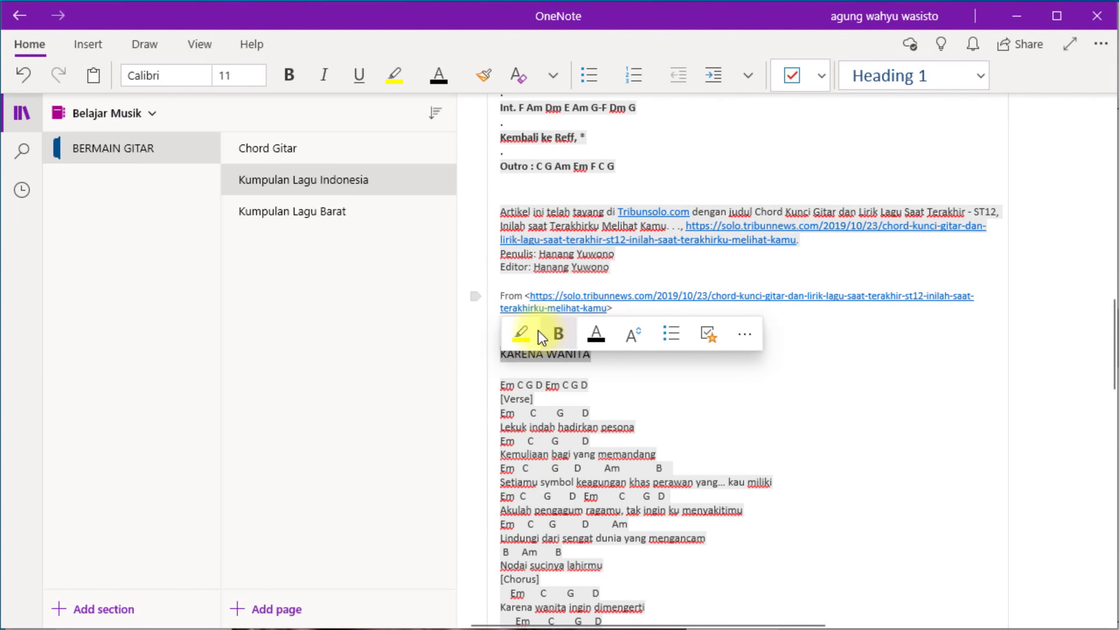
{"action": "left_click", "coordinate": [520, 335]}
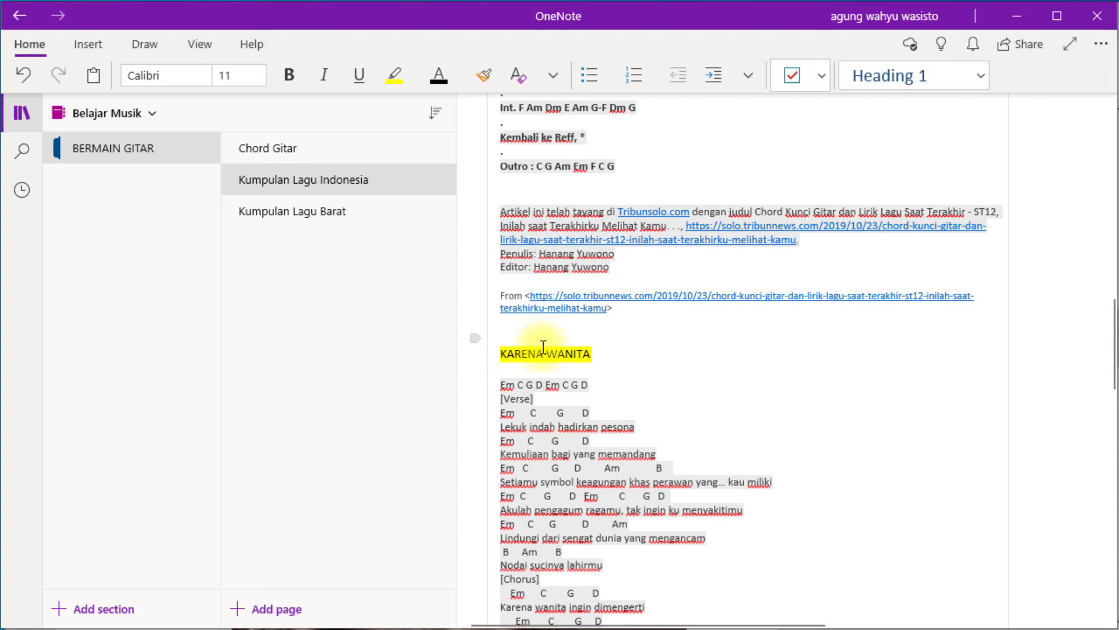
{"action": "left_click", "coordinate": [613, 355]}
{"action": "left_click_drag", "start_coordinate": [613, 356], "coordinate": [503, 358]}
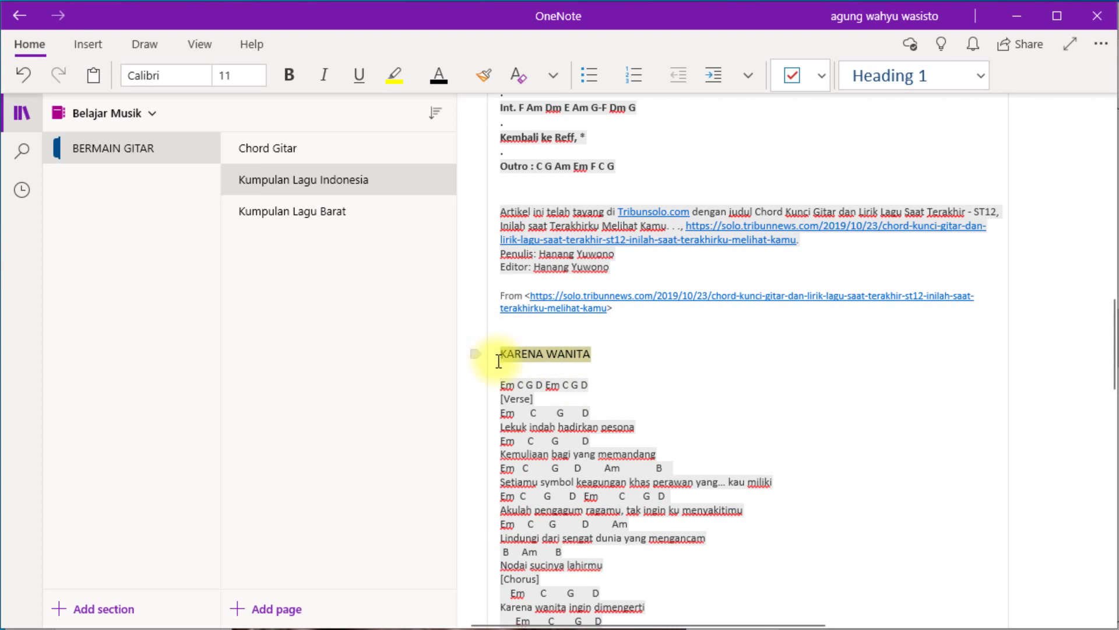
{"action": "key", "text": "ctrl+b"}
Reapply the yellow highlight to the KARENA WANITA heading with Ctrl+Alt+H.
{"action": "scroll", "coordinate": [671, 380], "scroll_direction": "up", "scroll_amount": 10}
{"action": "scroll", "coordinate": [672, 381], "scroll_direction": "up", "scroll_amount": 5}
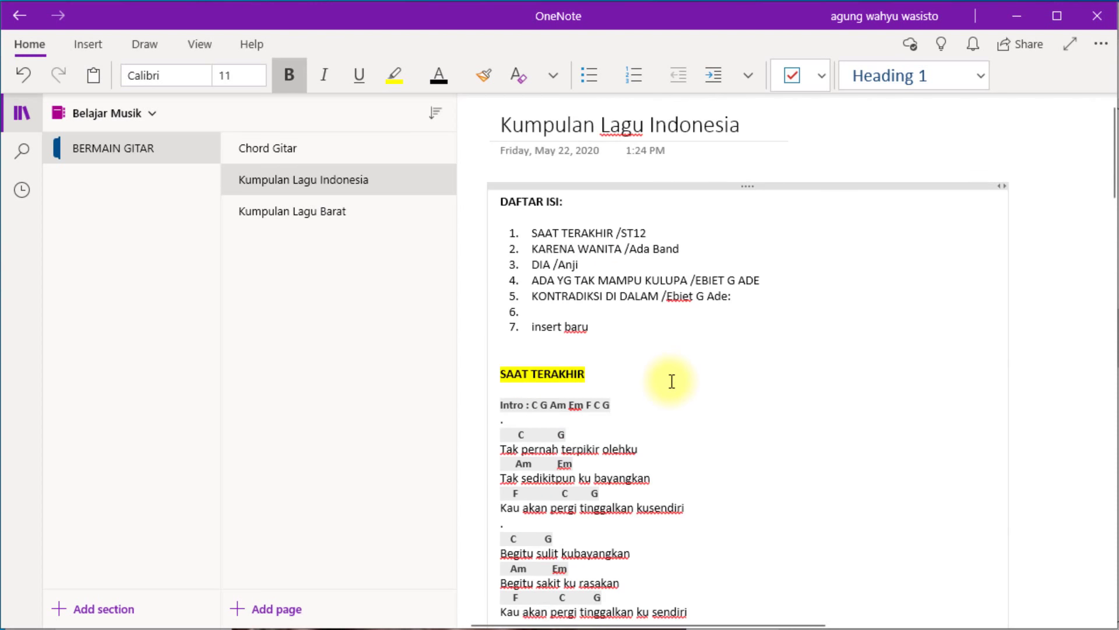
{"action": "scroll", "coordinate": [612, 445], "scroll_direction": "down", "scroll_amount": 5}
{"action": "scroll", "coordinate": [613, 445], "scroll_direction": "up", "scroll_amount": 5}
{"action": "left_click", "coordinate": [555, 309]}
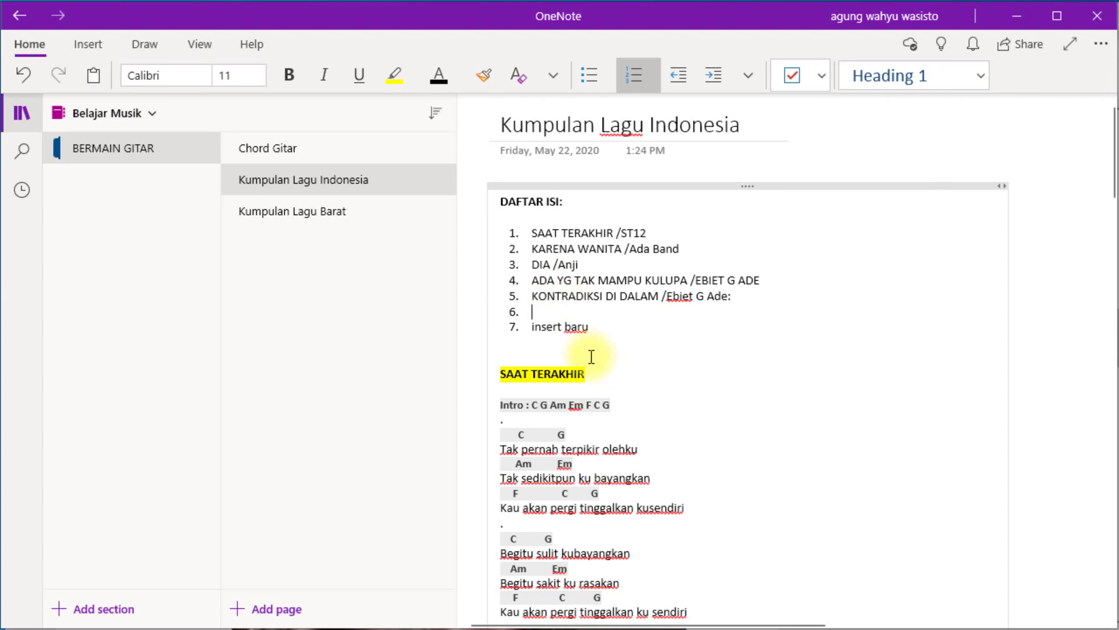
{"action": "scroll", "coordinate": [600, 397], "scroll_direction": "down", "scroll_amount": 20}
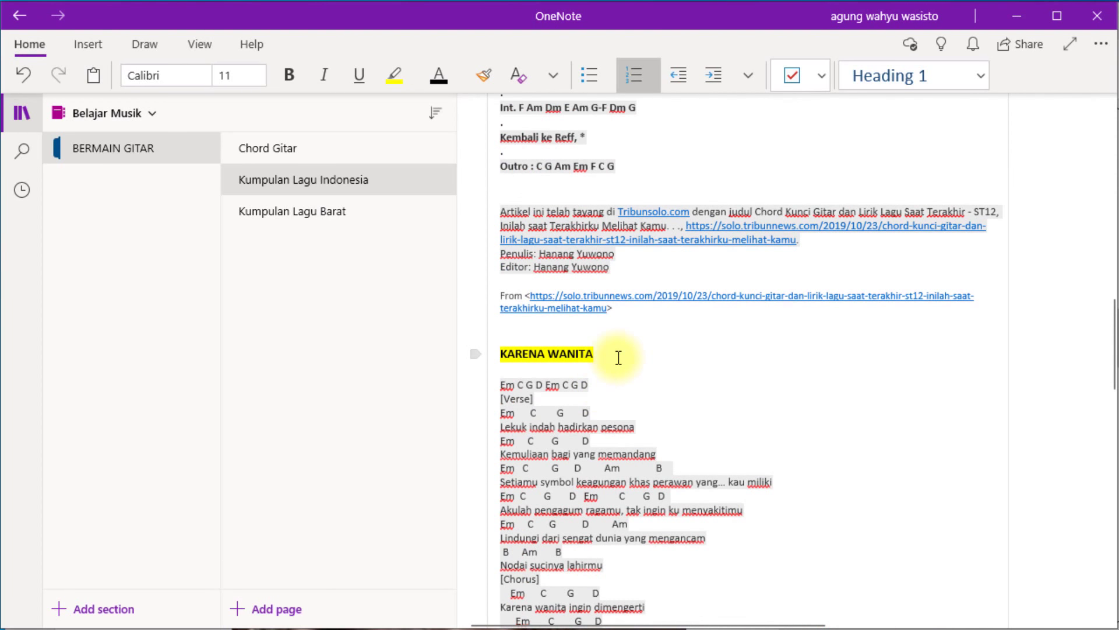
{"action": "left_click_drag", "start_coordinate": [608, 356], "coordinate": [506, 358]}
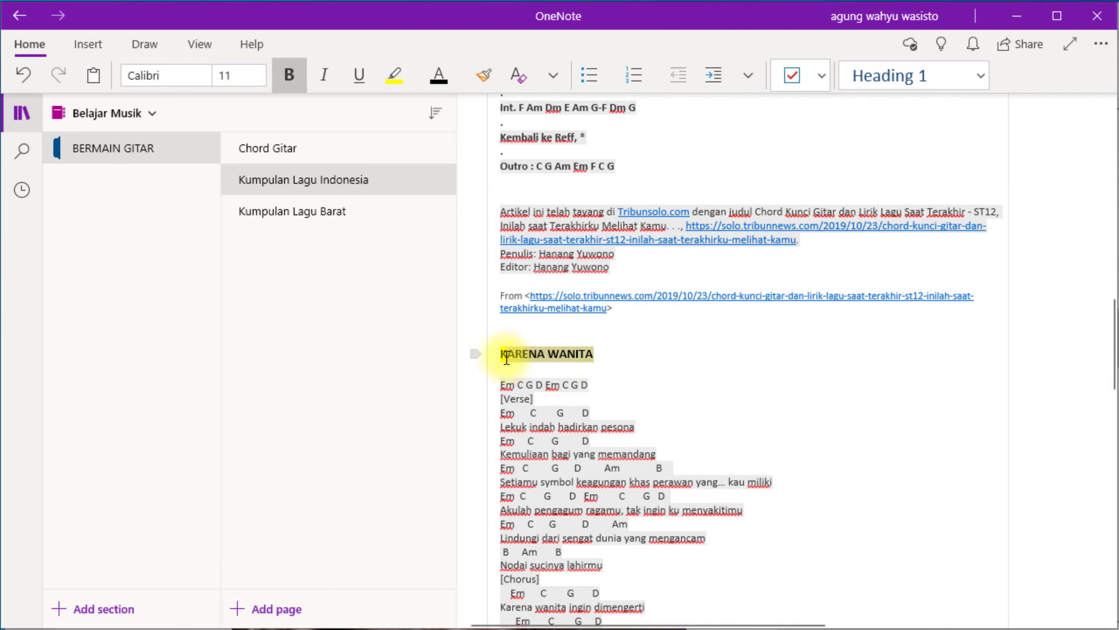
{"action": "key", "text": "ctrl+alt+h"}
{"action": "left_click", "coordinate": [635, 369]}
Extend the heading to 'KARENA WANITA /ada band' and copy a link to that paragraph.
{"action": "left_click_drag", "start_coordinate": [511, 358], "coordinate": [606, 357]}
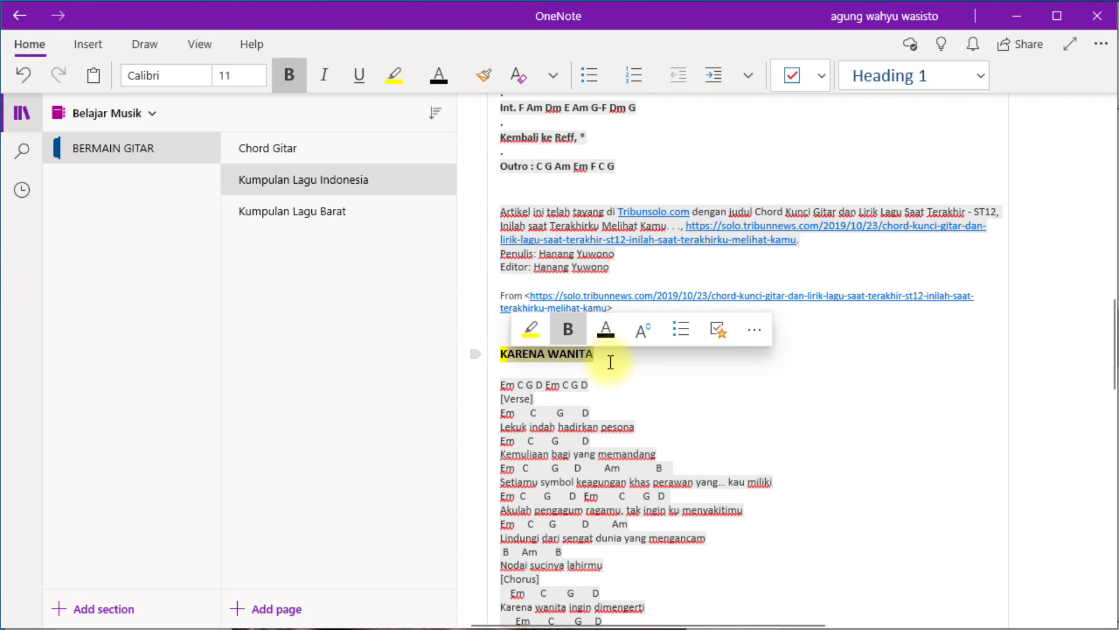
{"action": "left_click", "coordinate": [610, 356]}
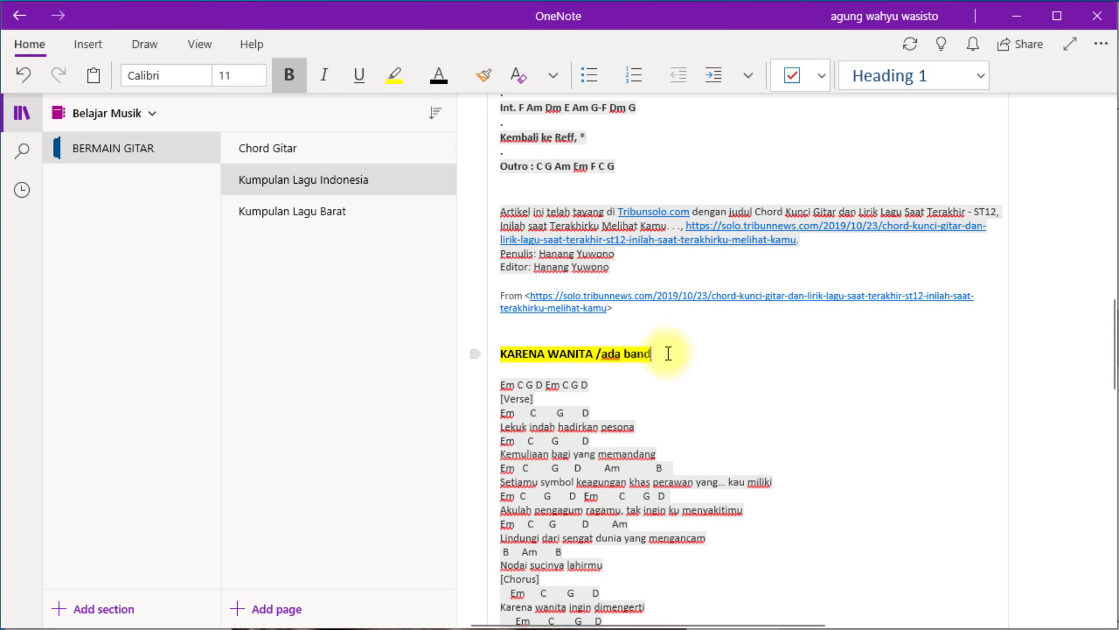
{"action": "left_click_drag", "start_coordinate": [669, 354], "coordinate": [514, 354]}
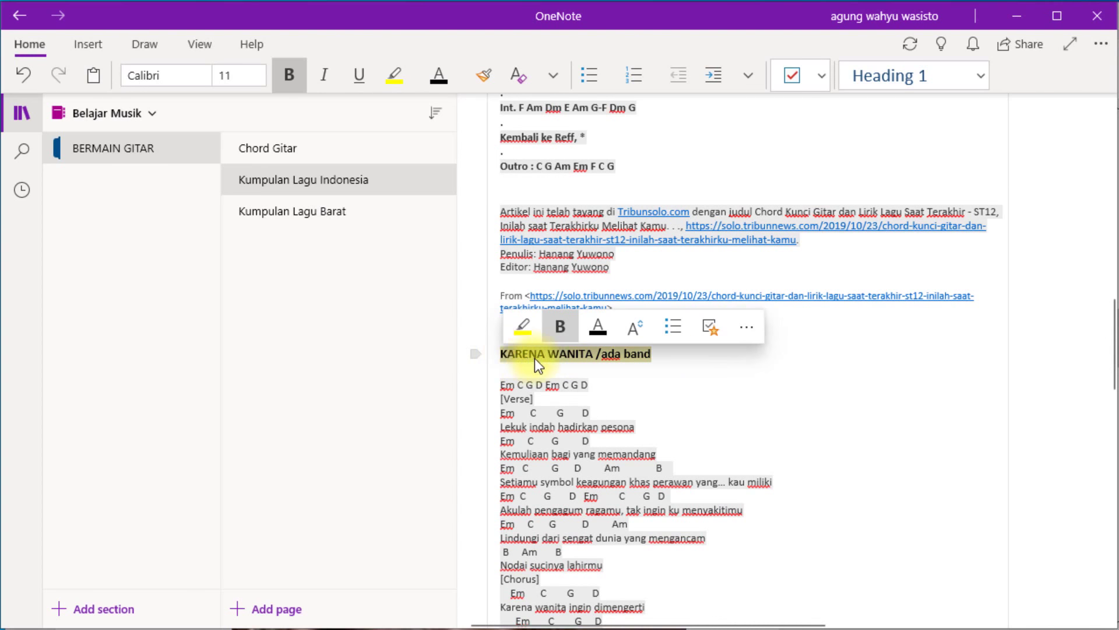
{"action": "right_click", "coordinate": [540, 358]}
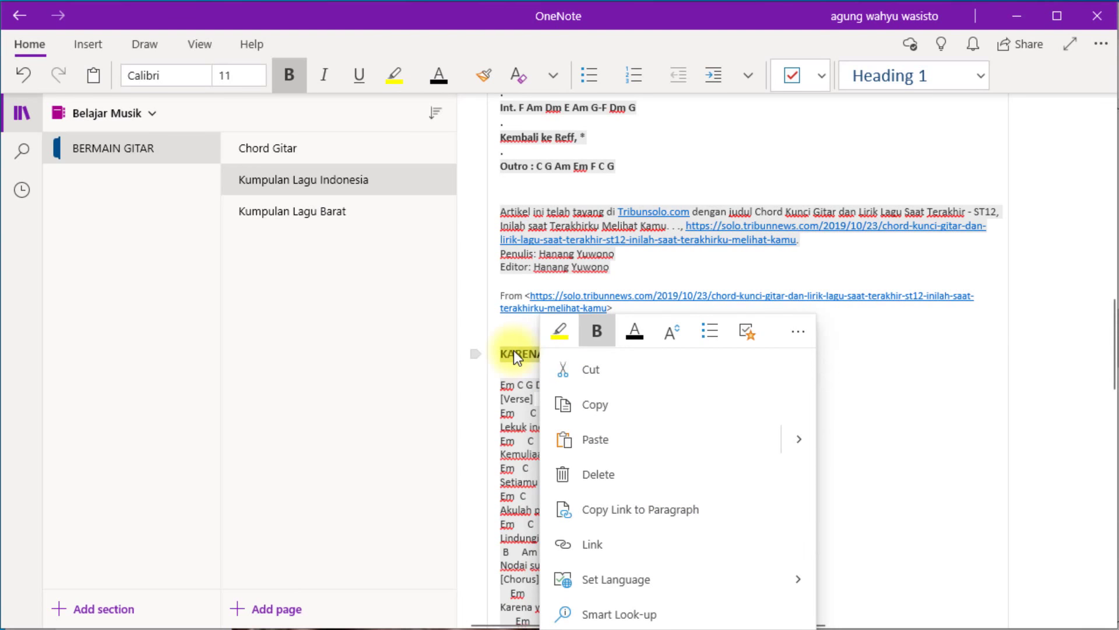
{"action": "left_click", "coordinate": [642, 512]}
Replace DAFTAR ISI item 2 with the pasted link to the 'KARENA WANITA /ada band' heading.
{"action": "scroll", "coordinate": [745, 400], "scroll_direction": "up", "scroll_amount": 15}
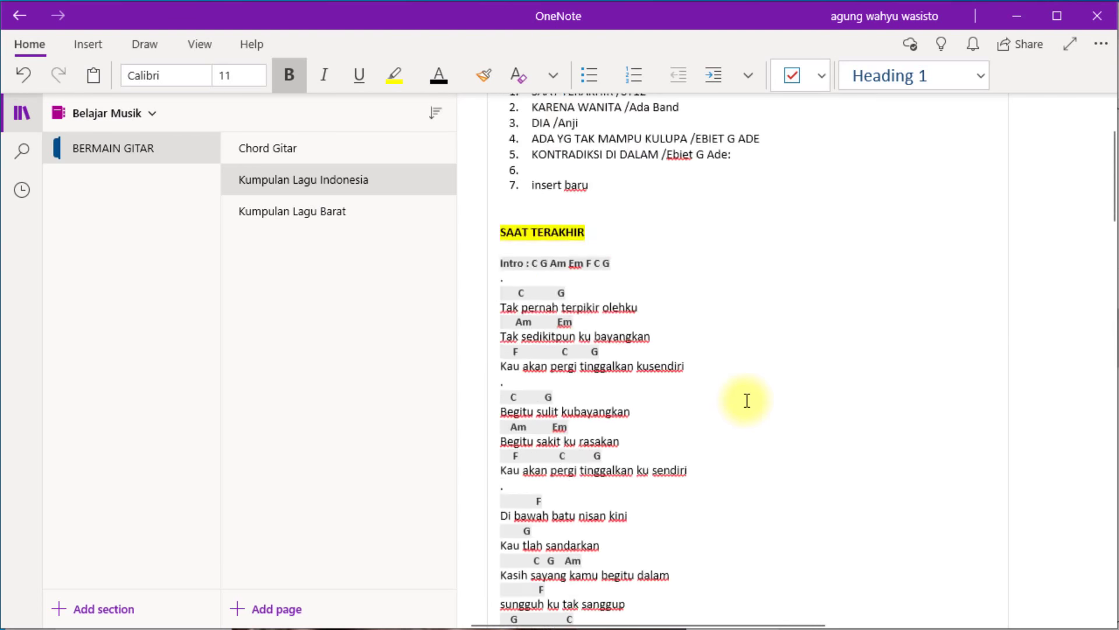
{"action": "scroll", "coordinate": [746, 398], "scroll_direction": "up", "scroll_amount": 3}
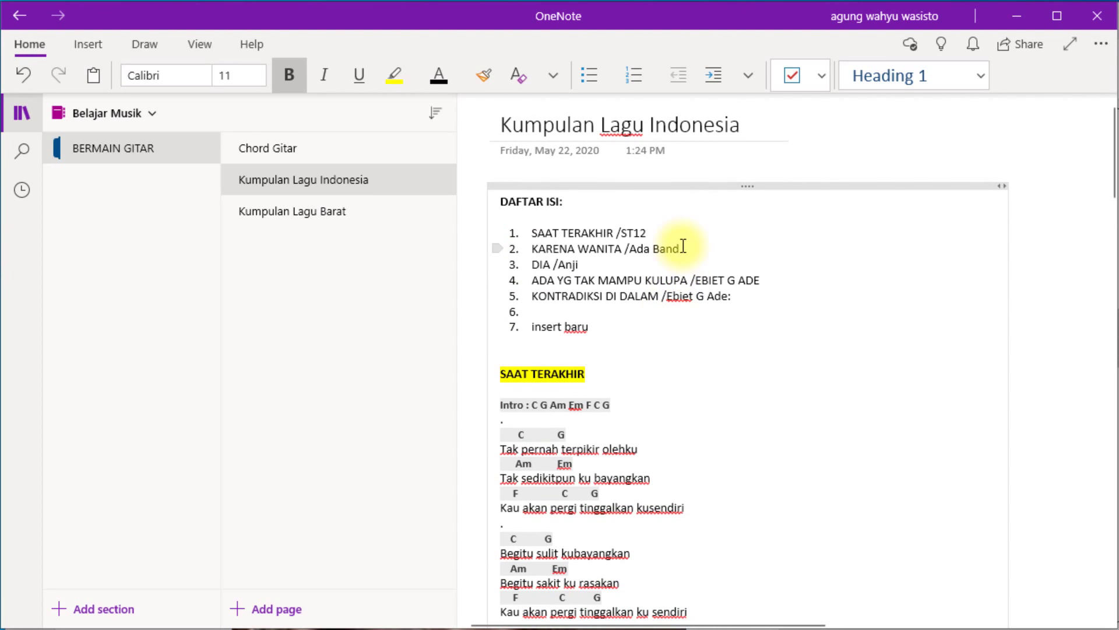
{"action": "left_click_drag", "start_coordinate": [684, 246], "coordinate": [561, 252]}
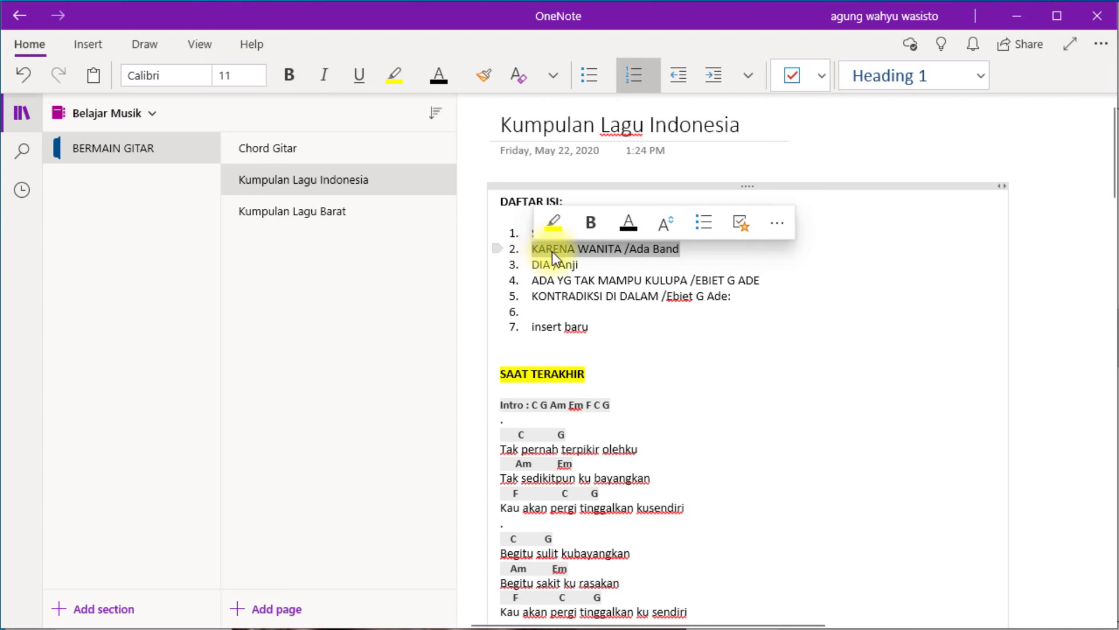
{"action": "right_click", "coordinate": [555, 250]}
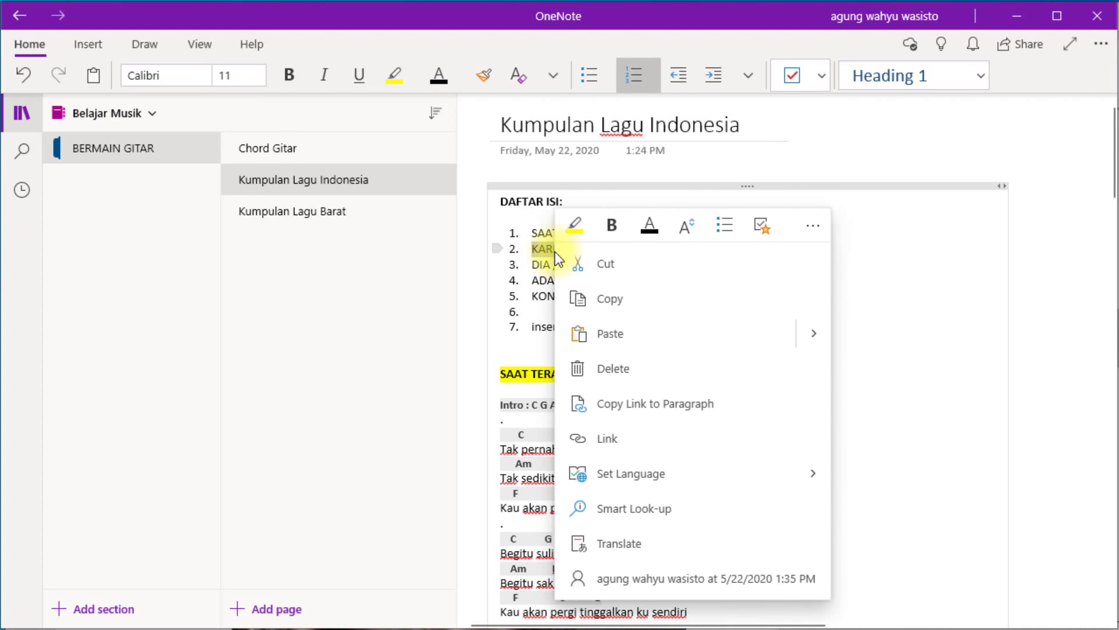
{"action": "left_click", "coordinate": [611, 334]}
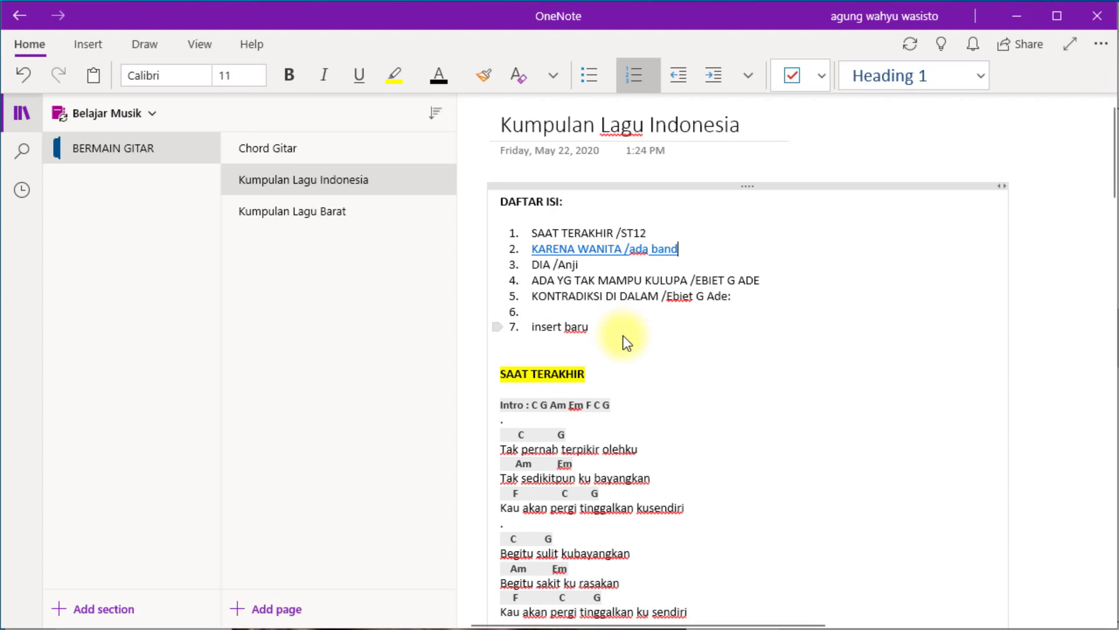
{"action": "left_click", "coordinate": [816, 295]}
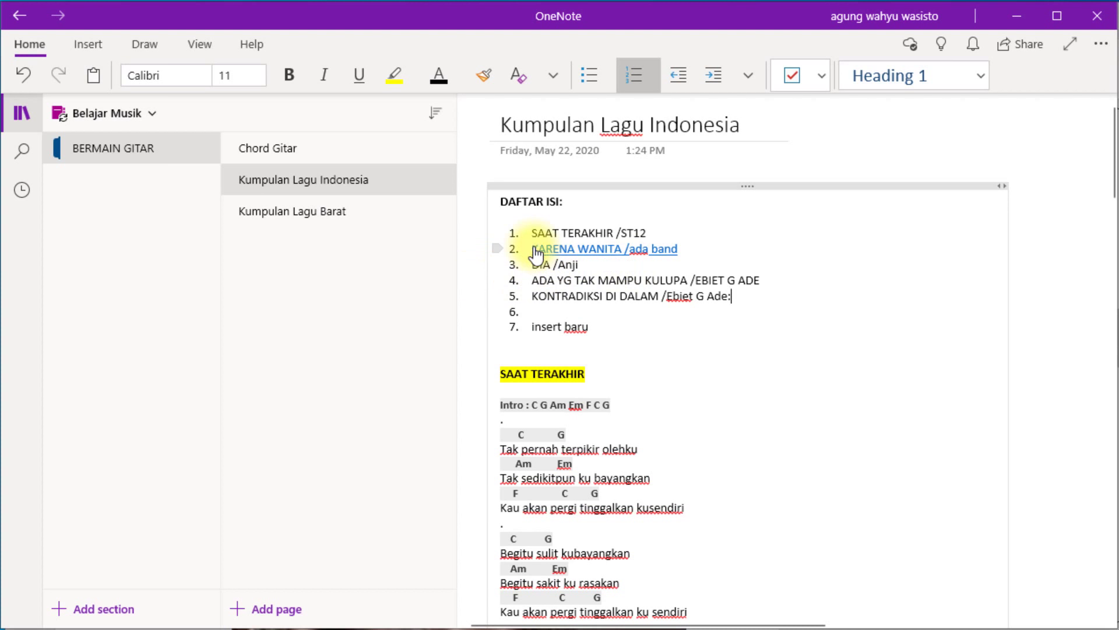
Follow the DAFTAR ISI link to the KARENA WANITA heading and scroll to the page's end.
{"action": "left_click", "coordinate": [592, 251]}
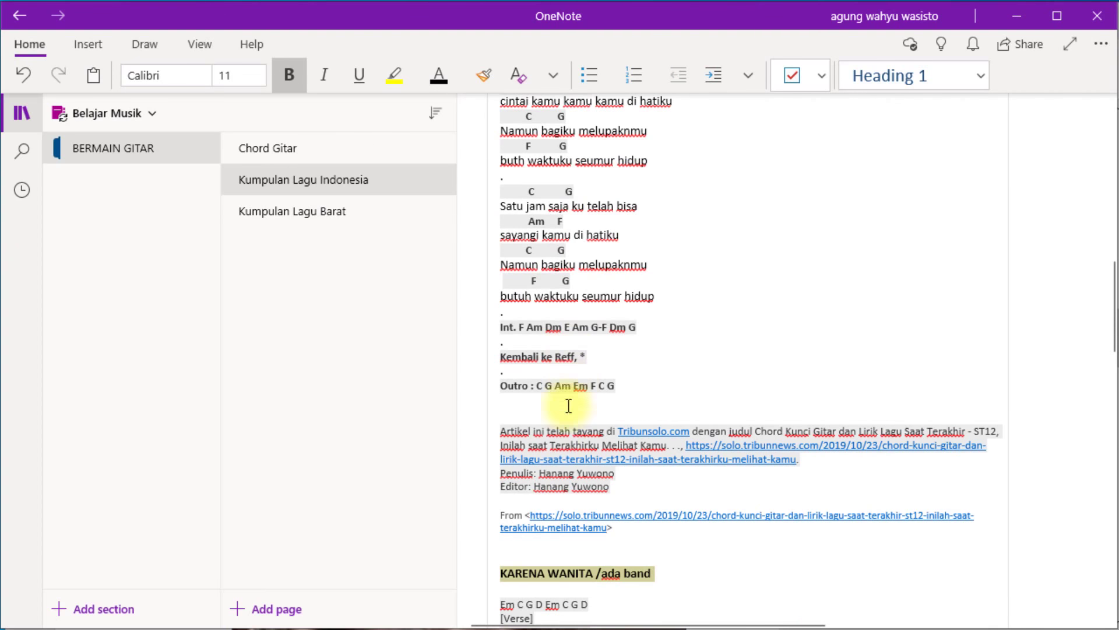
{"action": "scroll", "coordinate": [653, 580], "scroll_direction": "down", "scroll_amount": 5}
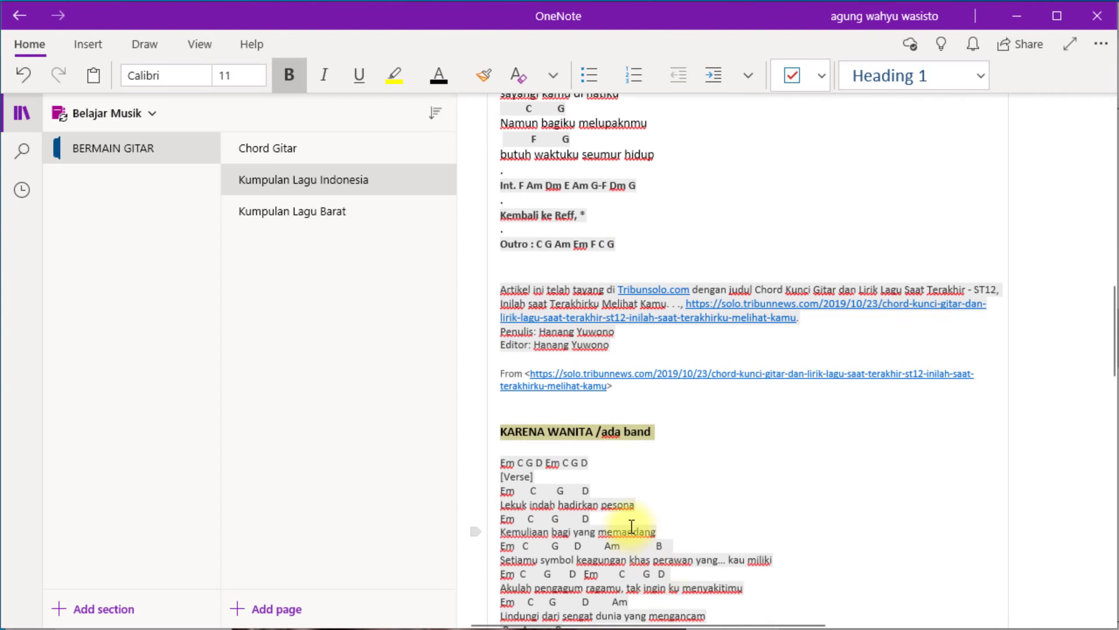
{"action": "scroll", "coordinate": [542, 358], "scroll_direction": "down", "scroll_amount": 2}
{"action": "scroll", "coordinate": [562, 353], "scroll_direction": "up", "scroll_amount": 15}
{"action": "scroll", "coordinate": [569, 349], "scroll_direction": "up", "scroll_amount": 2}
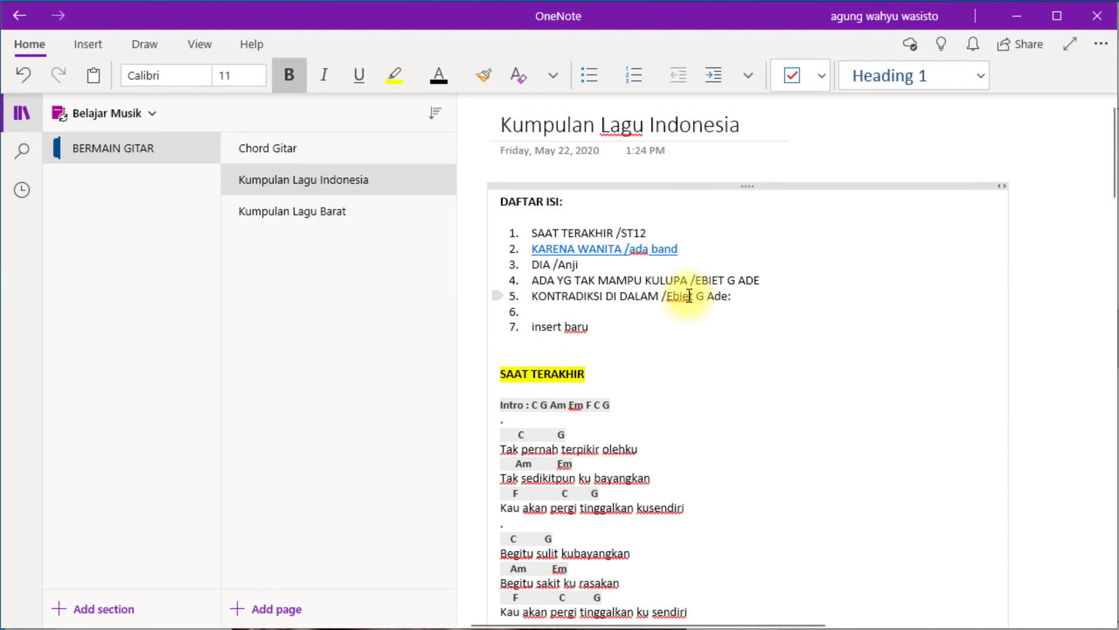
{"action": "scroll", "coordinate": [664, 347], "scroll_direction": "down", "scroll_amount": 10}
{"action": "scroll", "coordinate": [665, 346], "scroll_direction": "down", "scroll_amount": 20}
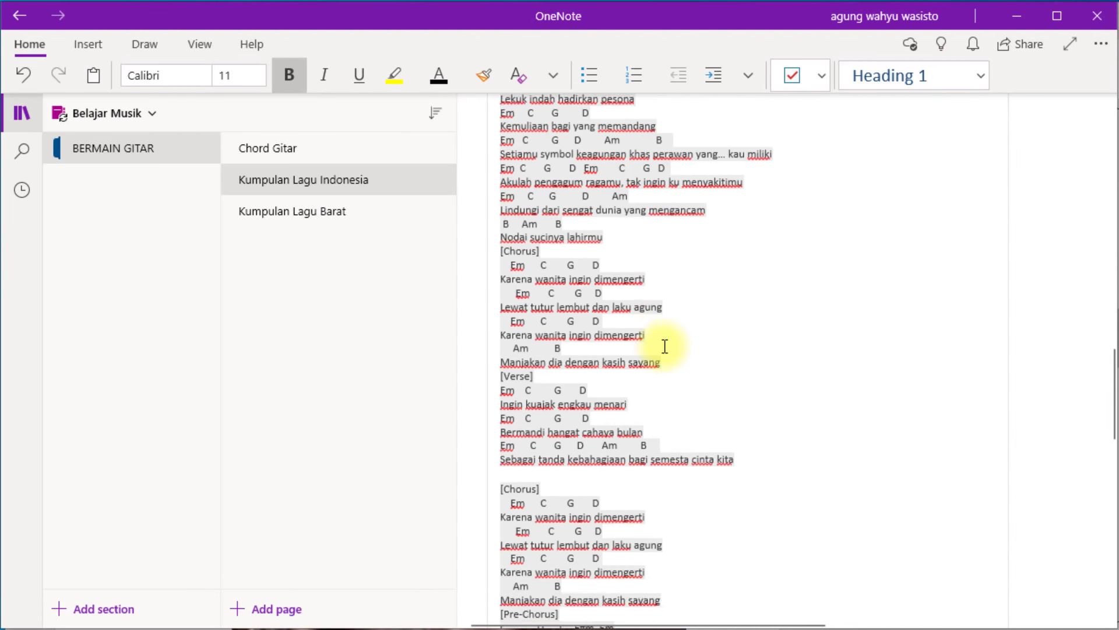
{"action": "scroll", "coordinate": [665, 346], "scroll_direction": "up", "scroll_amount": 5}
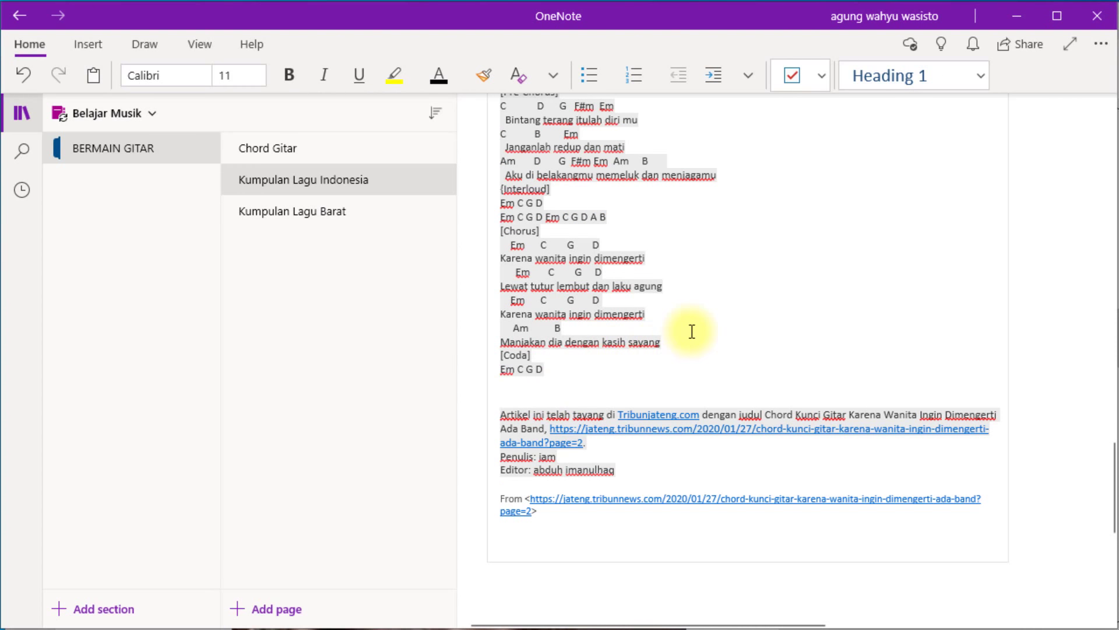
Add an empty line below the TribunJateng source link, then switch to Chrome.
{"action": "key", "text": "Return"}
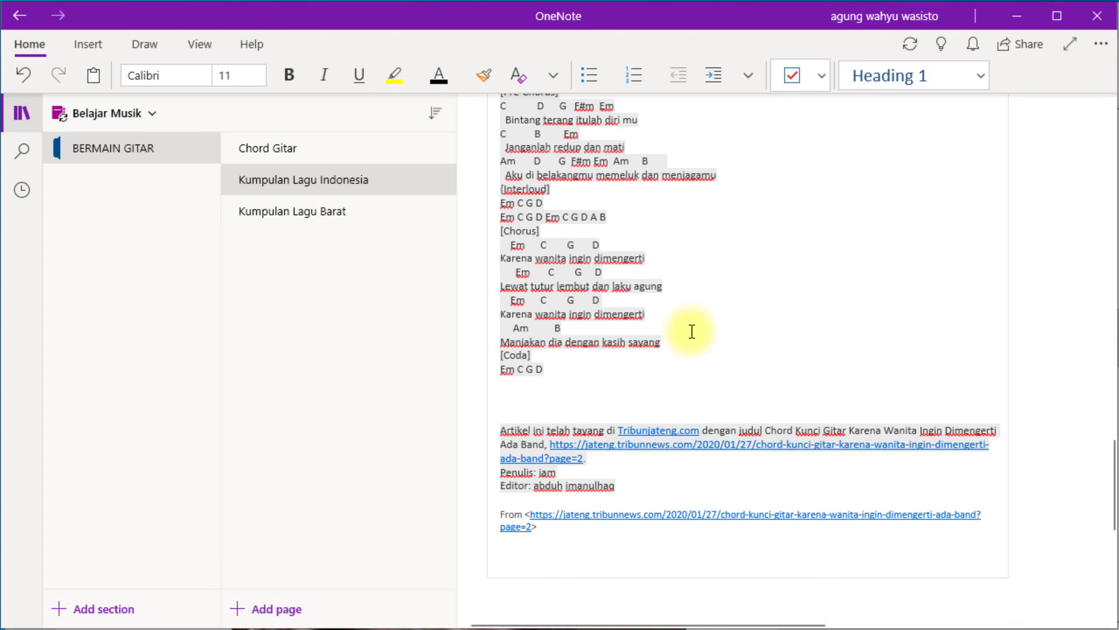
{"action": "key", "text": "BackSpace"}
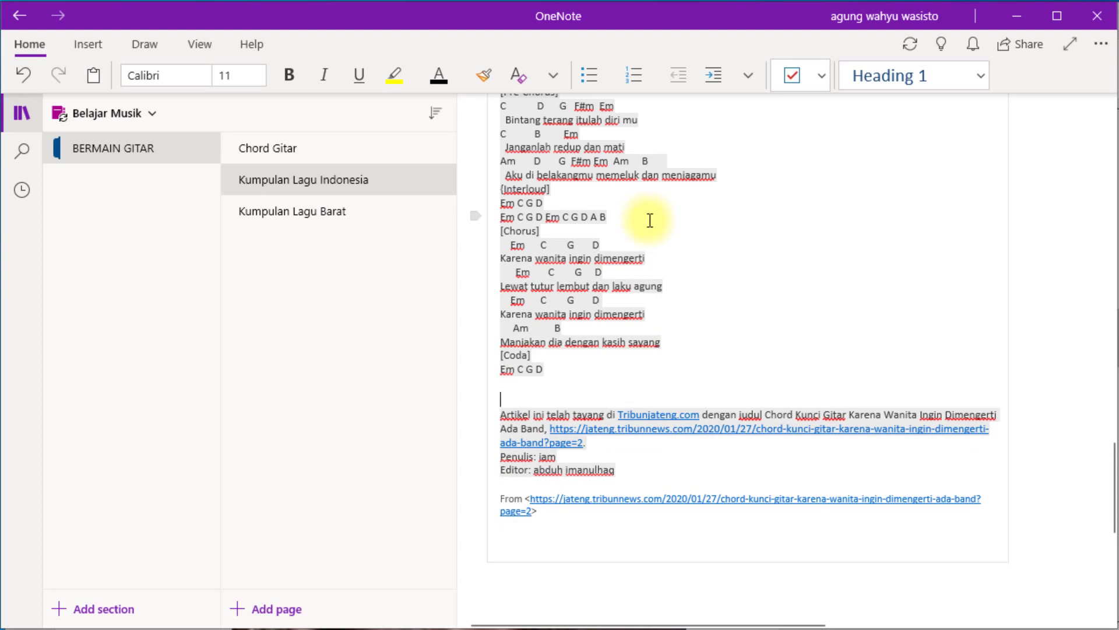
{"action": "left_click", "coordinate": [563, 525]}
{"action": "key", "text": "Return"}
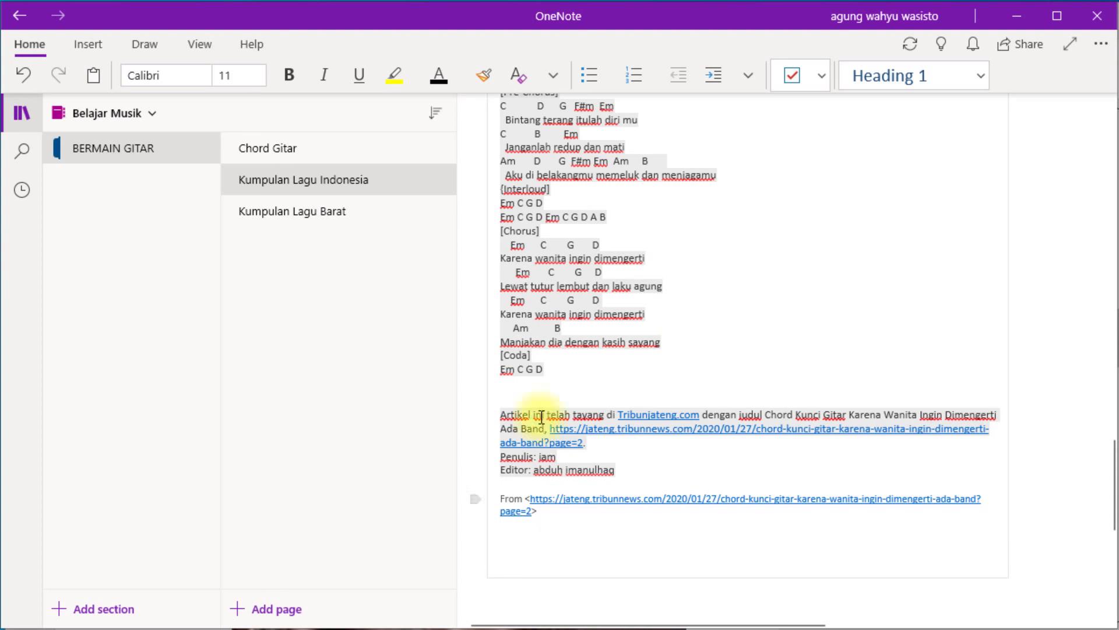
{"action": "key", "text": "alt+Tab"}
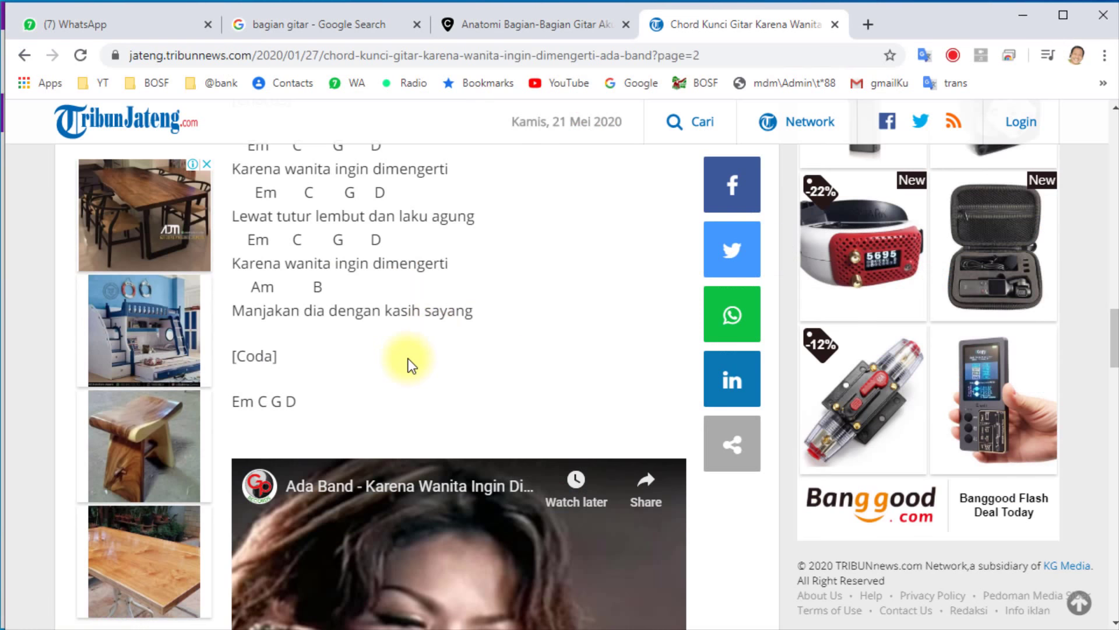
Open the embedded Karena Wanita video on YouTube, copy its URL, pause it, and return to OneNote.
{"action": "scroll", "coordinate": [410, 362], "scroll_direction": "down", "scroll_amount": 3}
{"action": "left_click", "coordinate": [410, 362]}
{"action": "scroll", "coordinate": [410, 362], "scroll_direction": "down", "scroll_amount": 3}
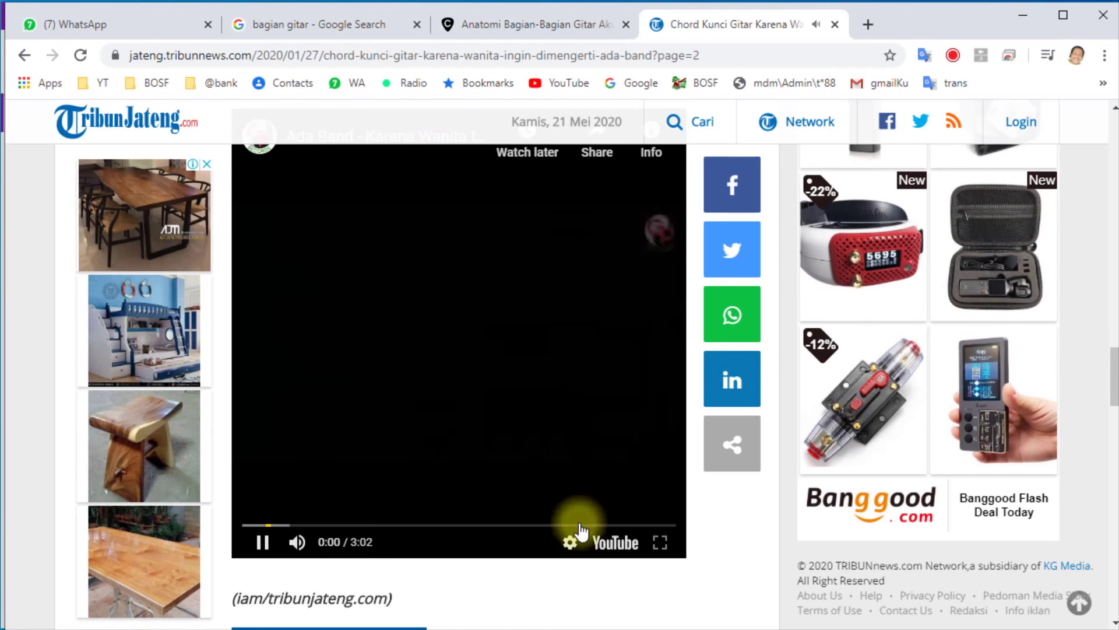
{"action": "left_click", "coordinate": [618, 542]}
{"action": "left_click", "coordinate": [384, 58]}
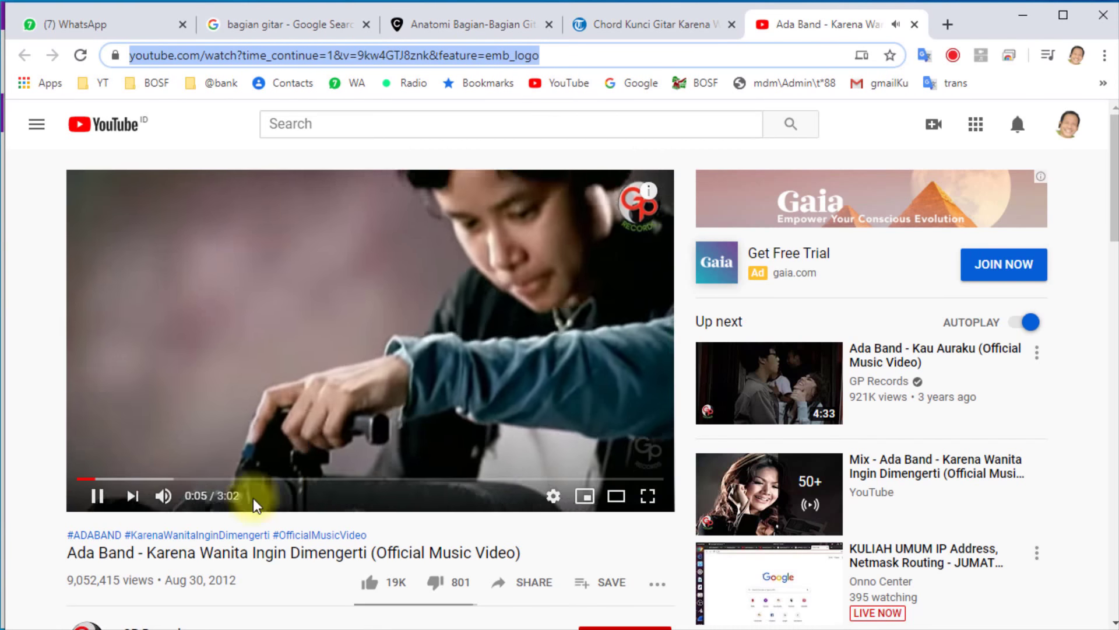
{"action": "left_click", "coordinate": [97, 496]}
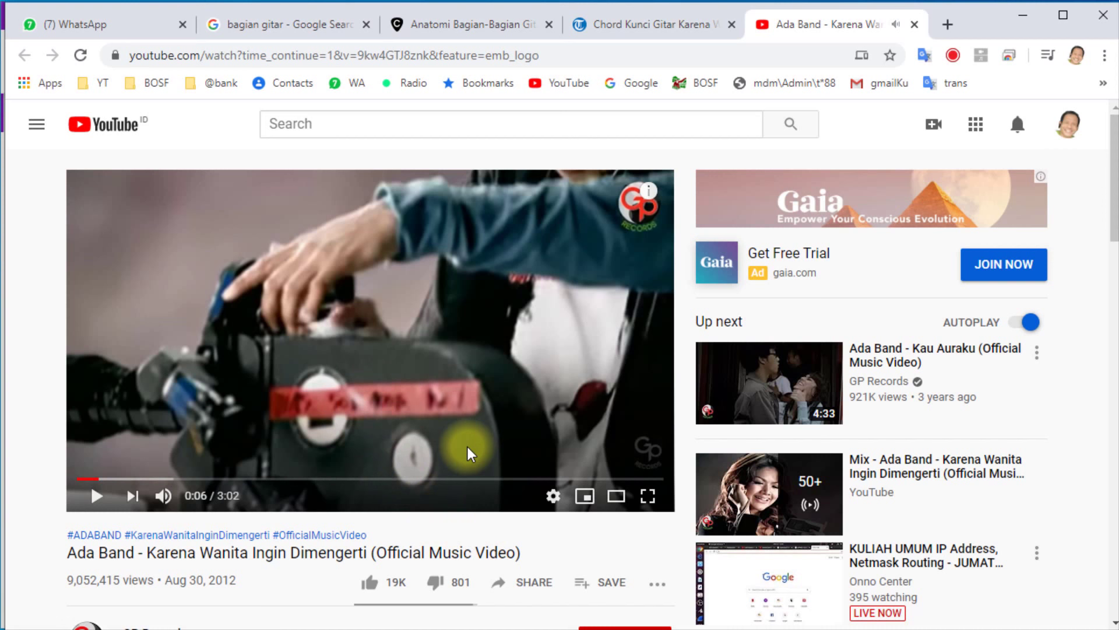
{"action": "key", "text": "alt+Tab"}
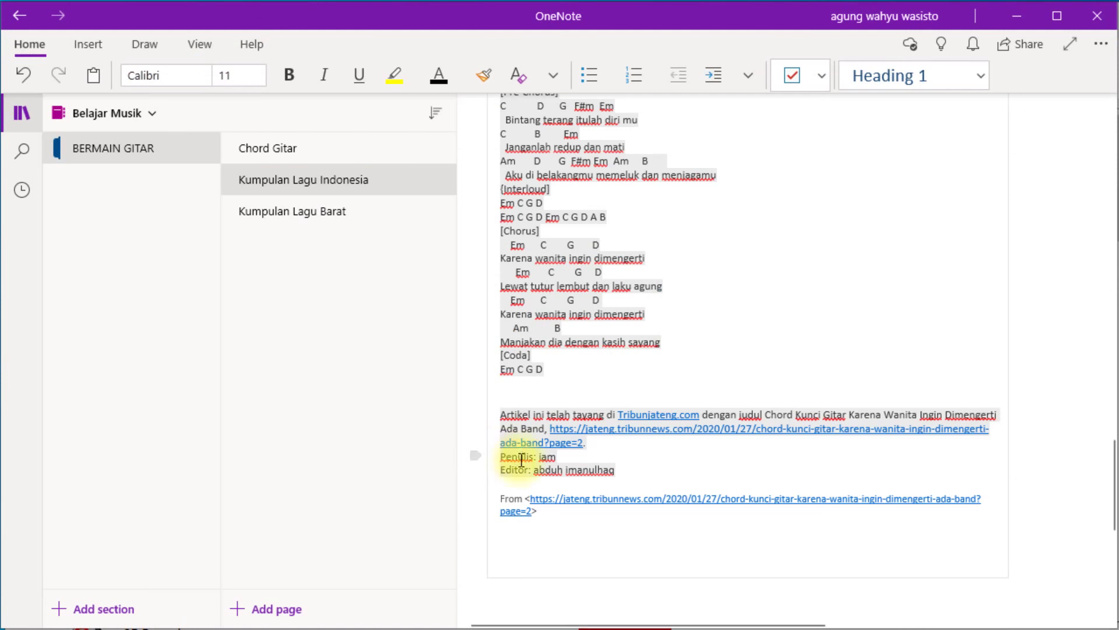
{"action": "left_click", "coordinate": [514, 553]}
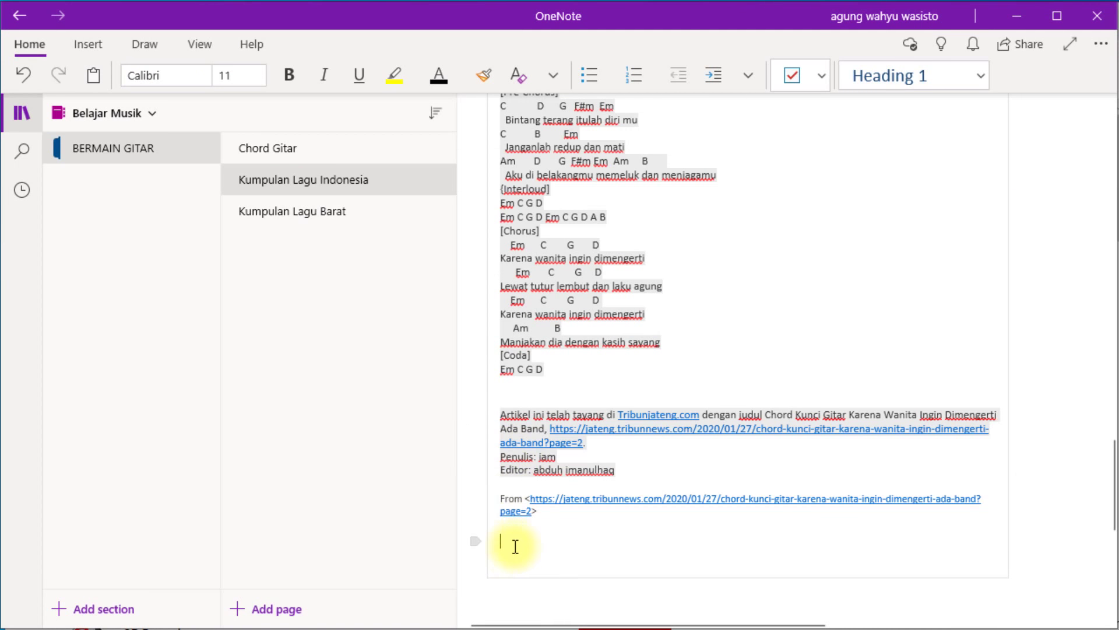
Paste the YouTube URL to embed the Ada Band video and test playing and pausing it.
{"action": "type", "text": "https://www.youtube.com/watch?time_continue=1&v=9kwM7dbnlK8&feature=emb_logo"}
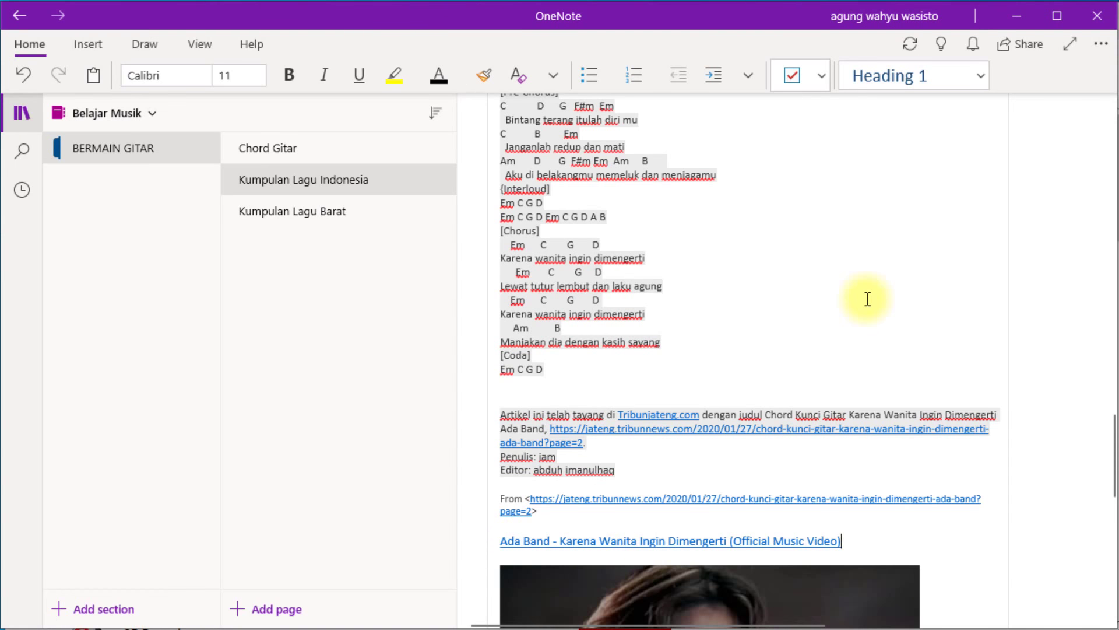
{"action": "scroll", "coordinate": [754, 392], "scroll_direction": "down", "scroll_amount": 6}
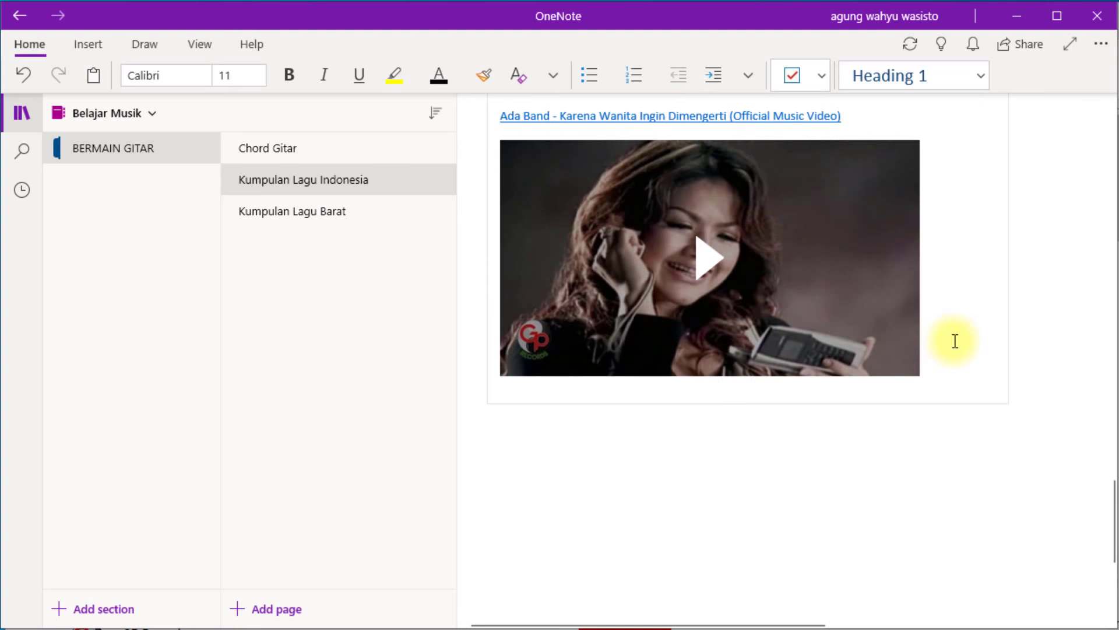
{"action": "left_click", "coordinate": [864, 338]}
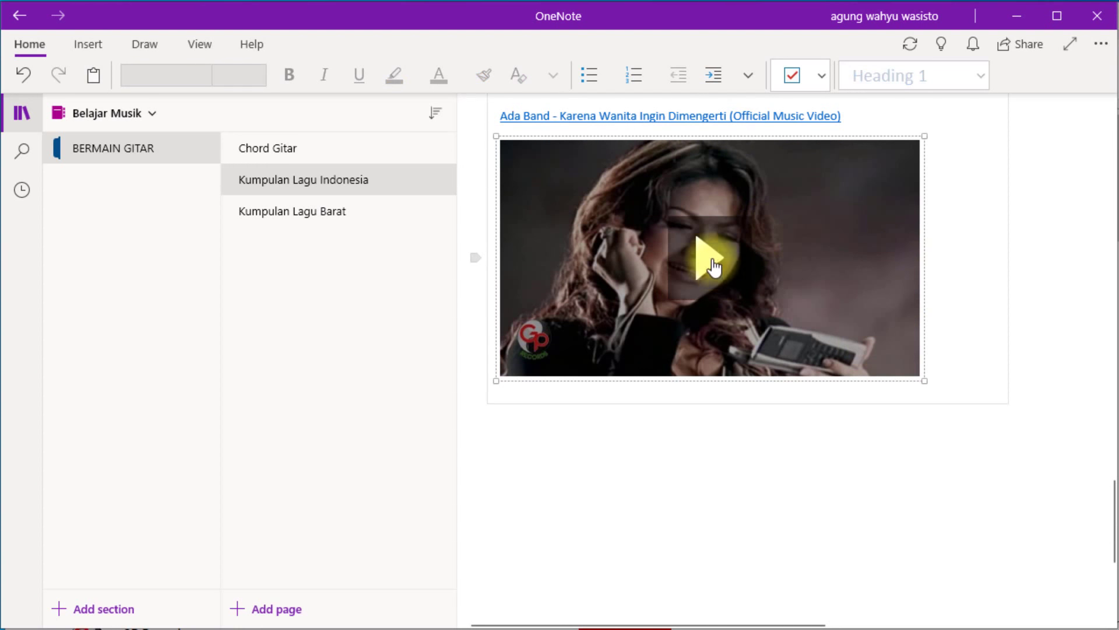
{"action": "left_click", "coordinate": [713, 268]}
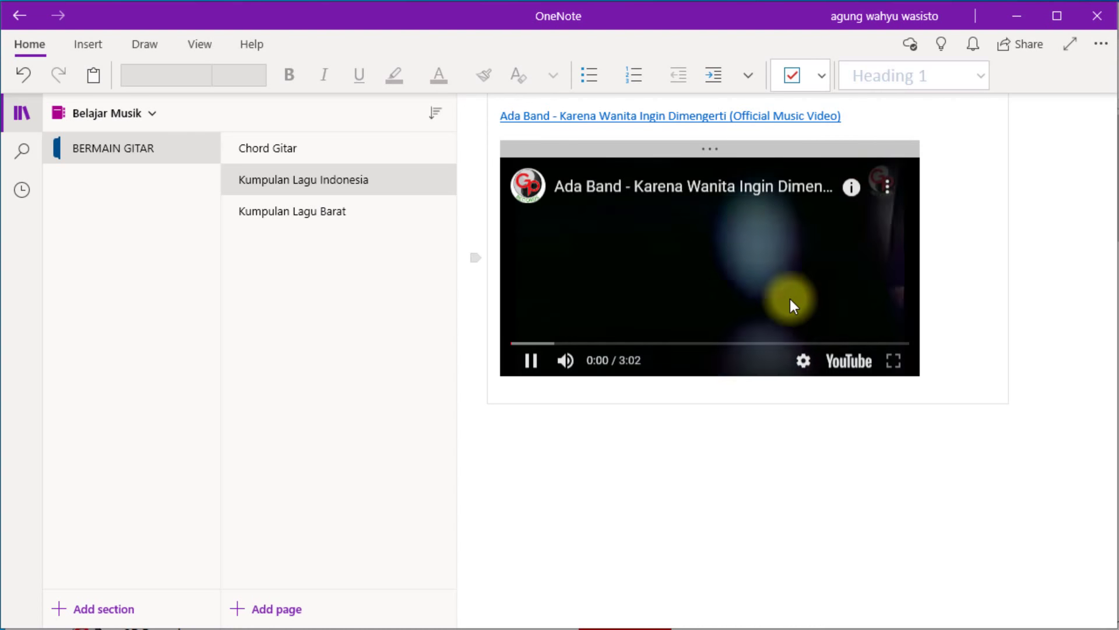
{"action": "left_click", "coordinate": [531, 360]}
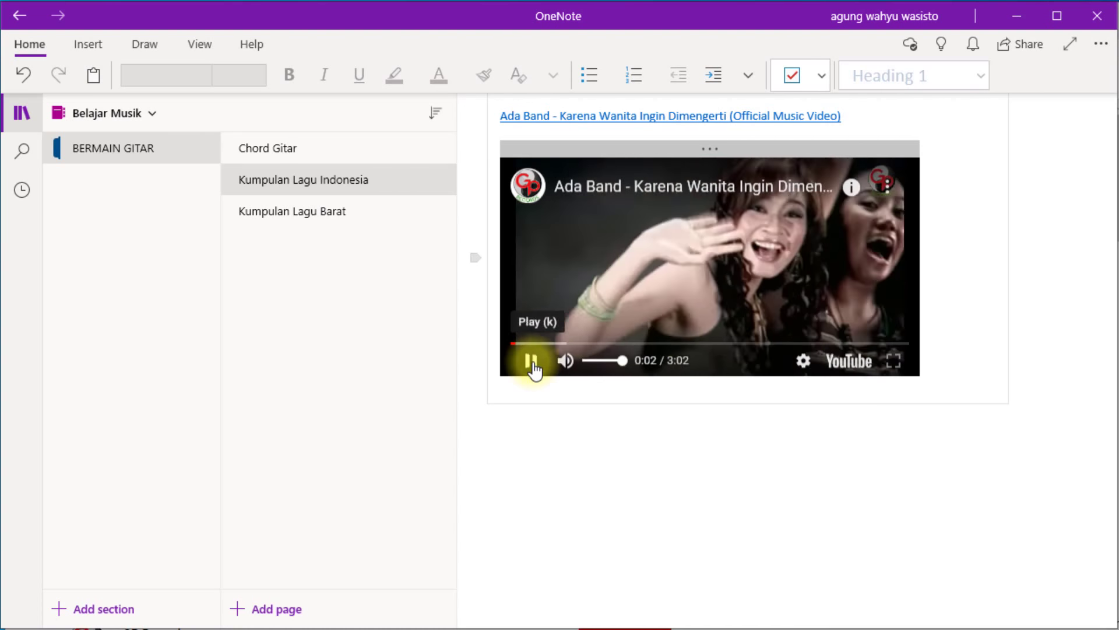
{"action": "scroll", "coordinate": [937, 314], "scroll_direction": "up", "scroll_amount": 5}
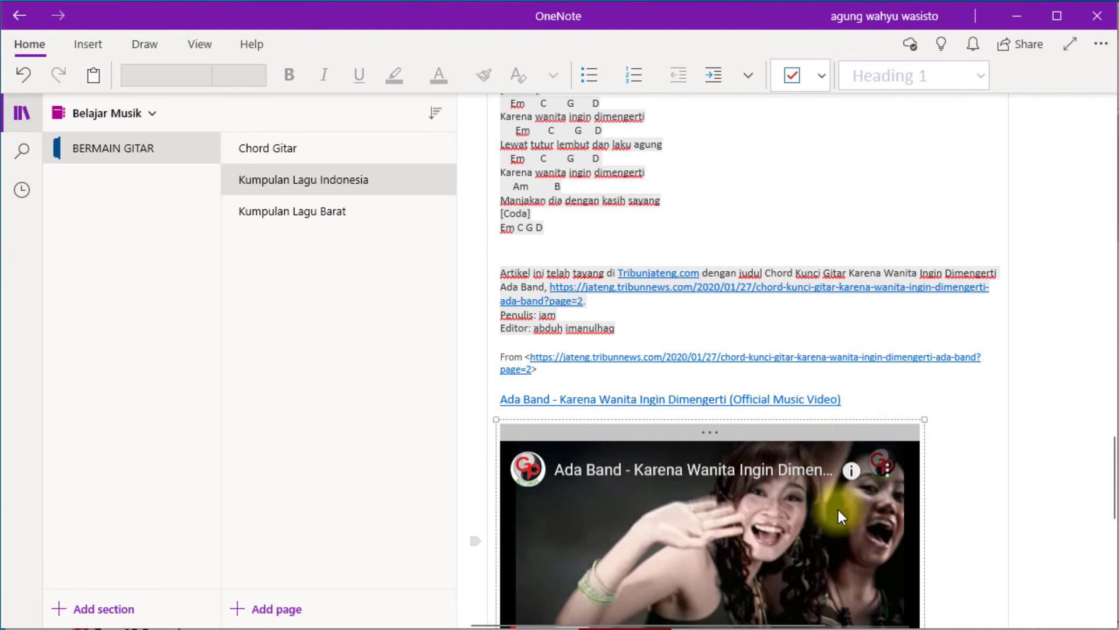
{"action": "left_click", "coordinate": [838, 510]}
{"action": "left_click", "coordinate": [751, 528]}
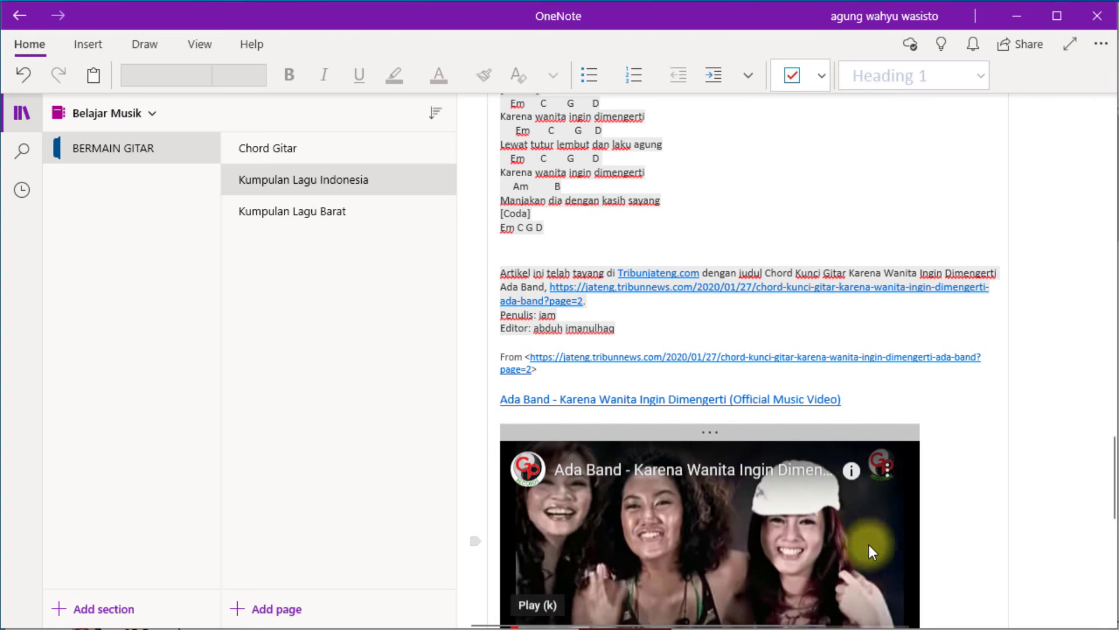
{"action": "scroll", "coordinate": [991, 507], "scroll_direction": "down", "scroll_amount": 5}
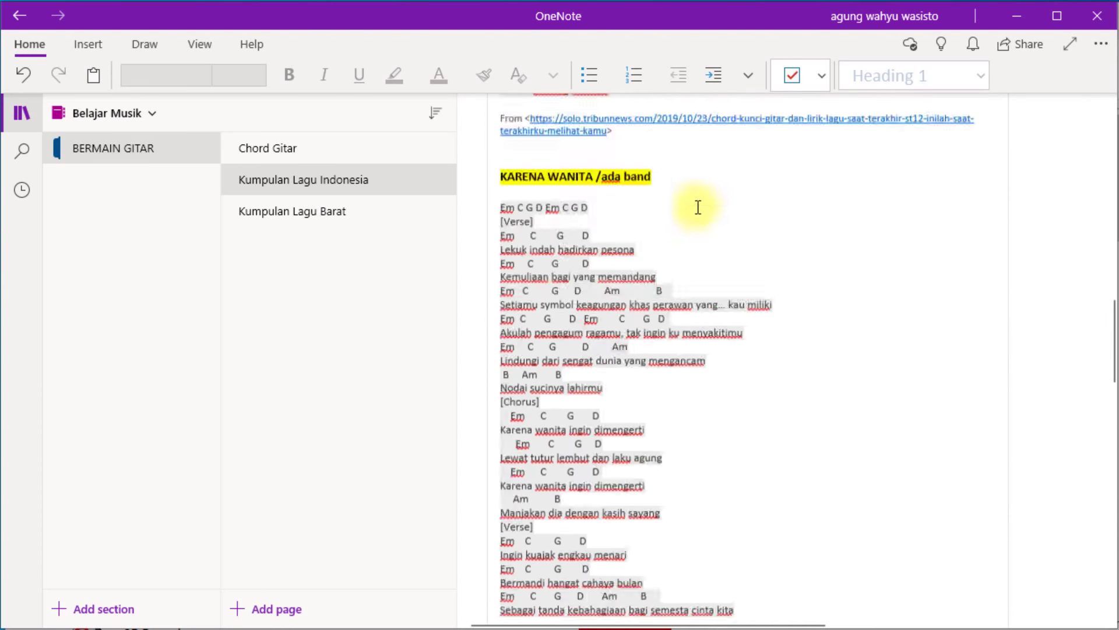
{"action": "scroll", "coordinate": [697, 208], "scroll_direction": "down", "scroll_amount": 15}
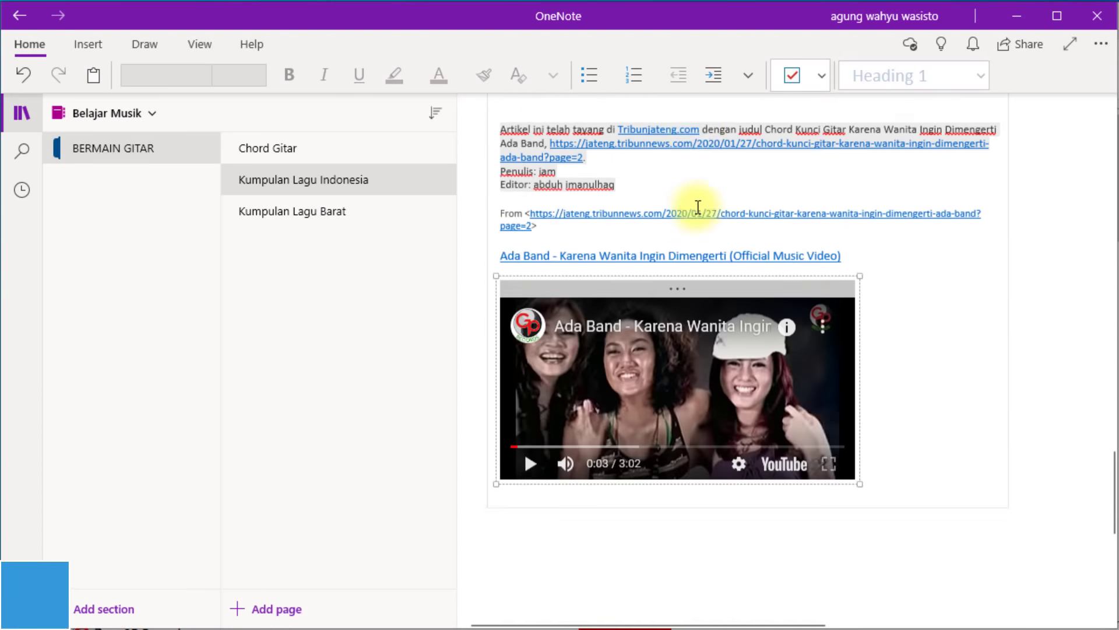
{"action": "left_click", "coordinate": [957, 350]}
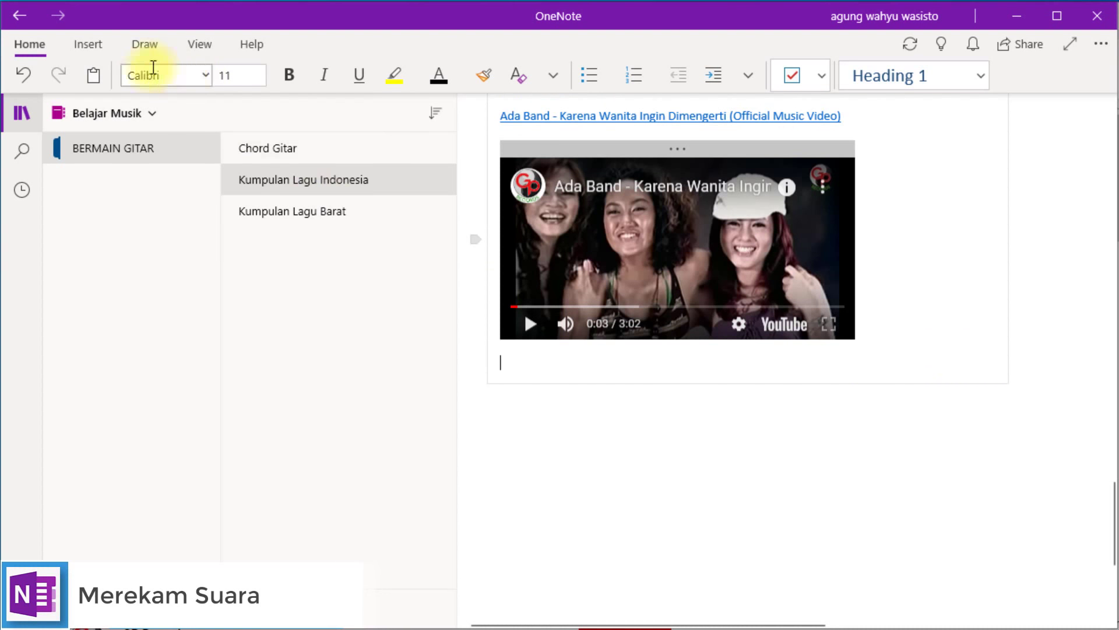
Record a 29-second audio clip with Insert > Audio, then stop the recording.
{"action": "left_click", "coordinate": [93, 46]}
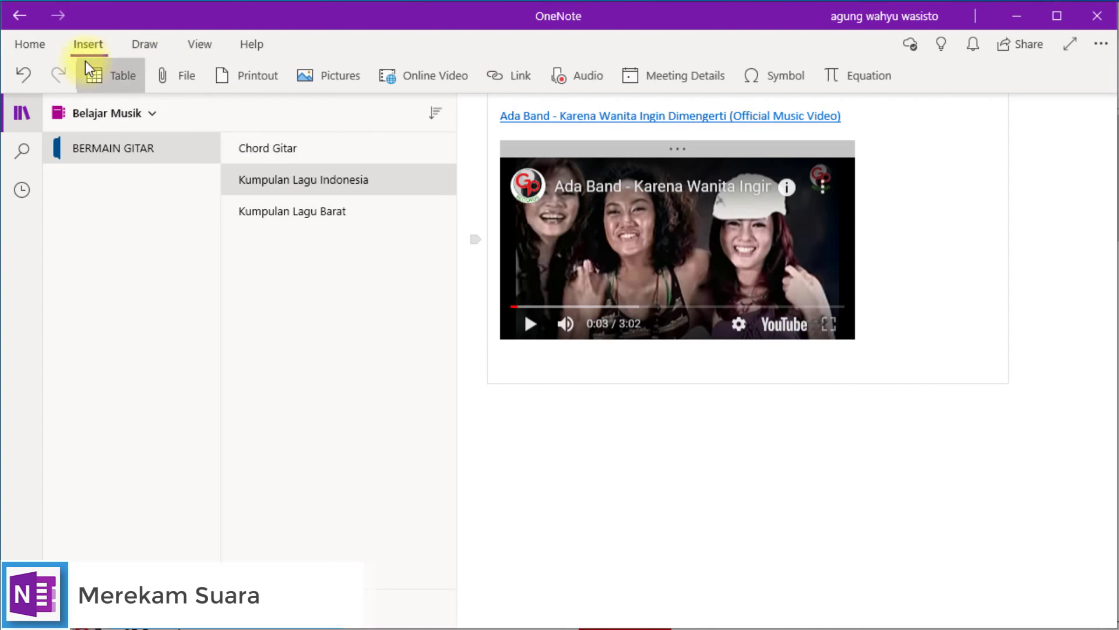
{"action": "left_click", "coordinate": [566, 71]}
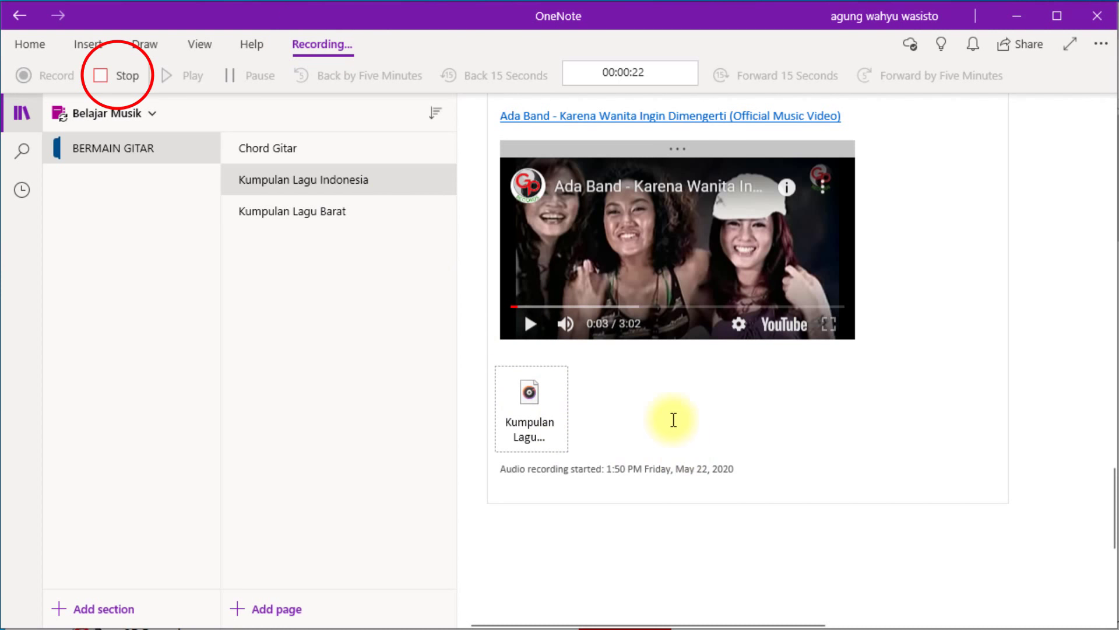
{"action": "scroll", "coordinate": [680, 449], "scroll_direction": "up", "scroll_amount": 3}
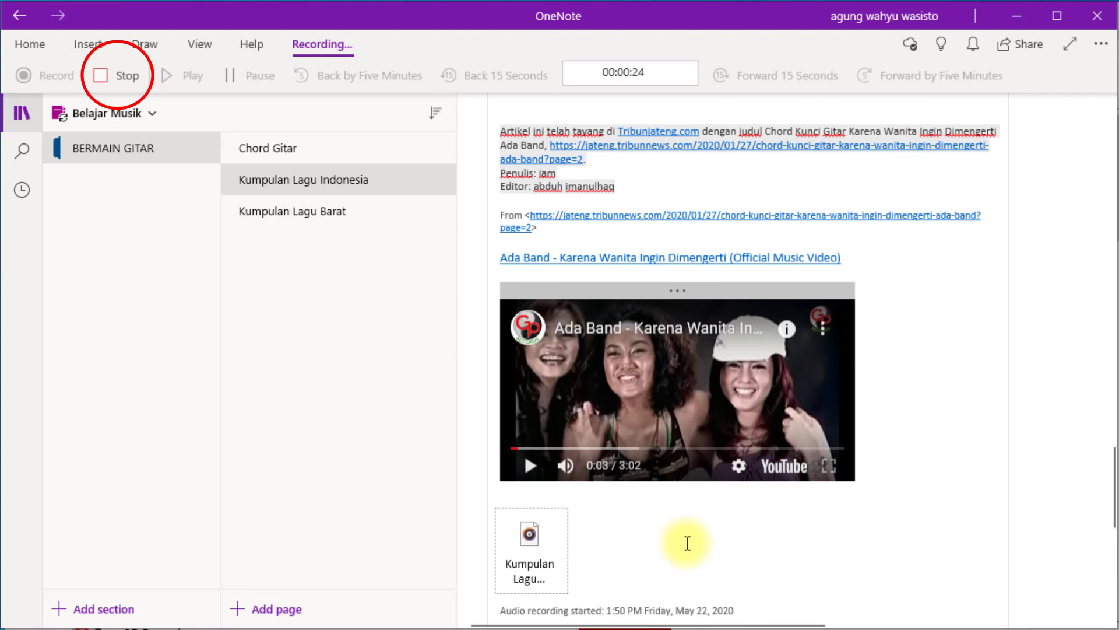
{"action": "scroll", "coordinate": [685, 540], "scroll_direction": "down", "scroll_amount": 3}
{"action": "scroll", "coordinate": [683, 543], "scroll_direction": "down", "scroll_amount": 3}
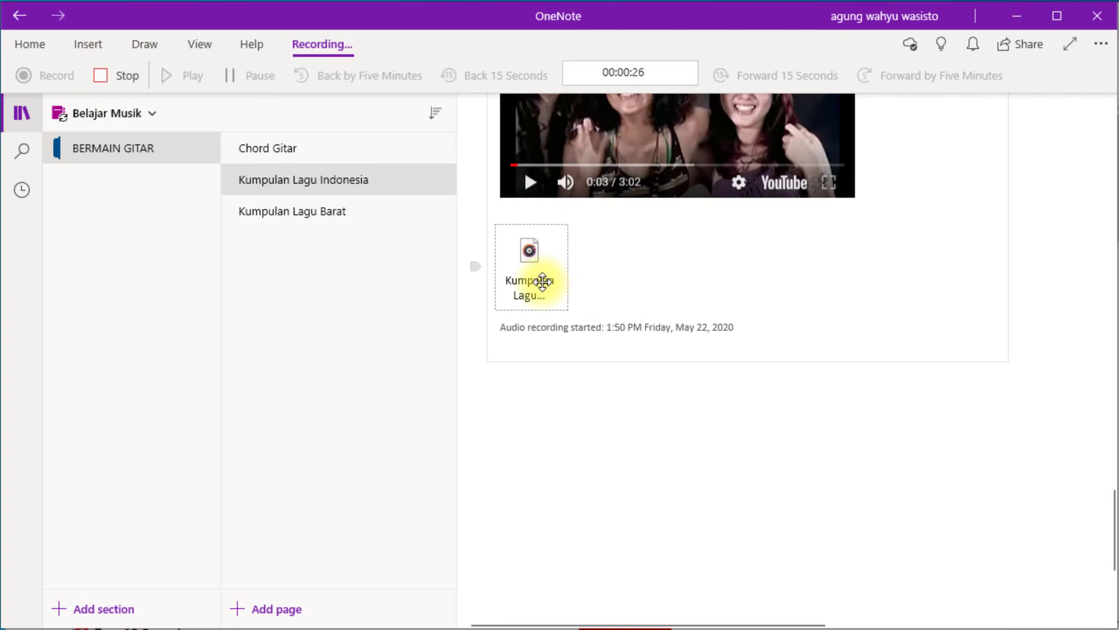
{"action": "left_click", "coordinate": [120, 72]}
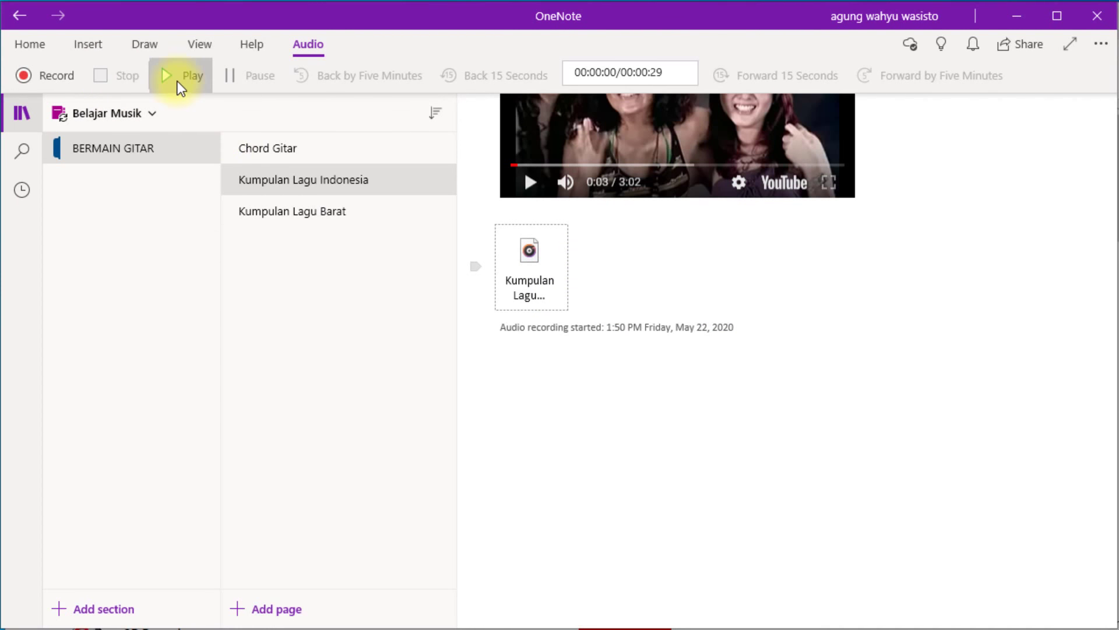
{"action": "scroll", "coordinate": [584, 355], "scroll_direction": "up", "scroll_amount": 5}
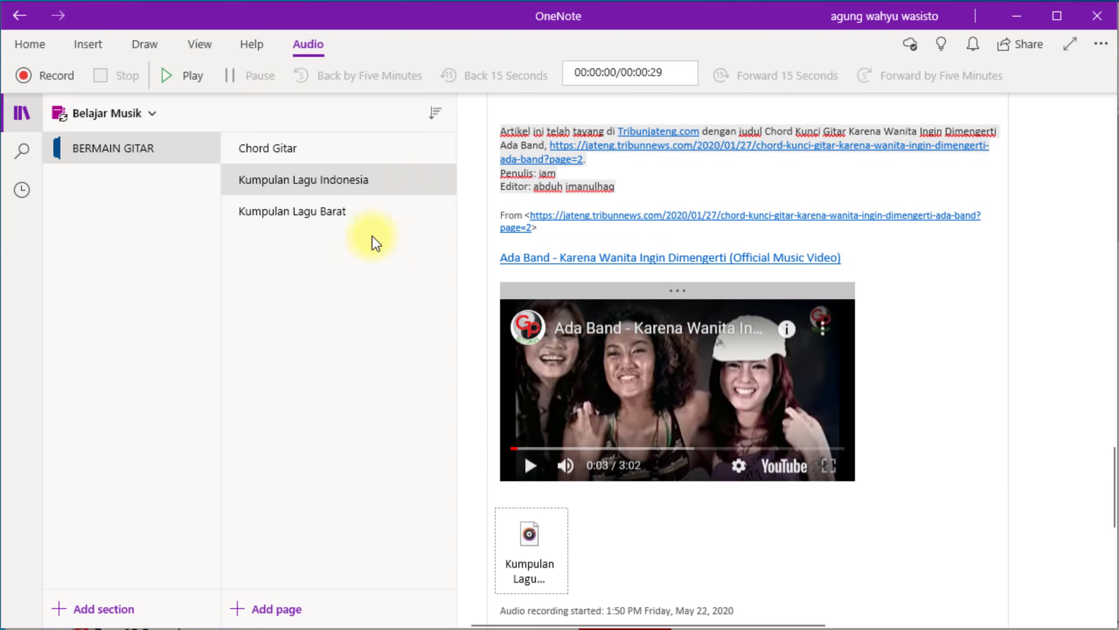
{"action": "left_click", "coordinate": [186, 71]}
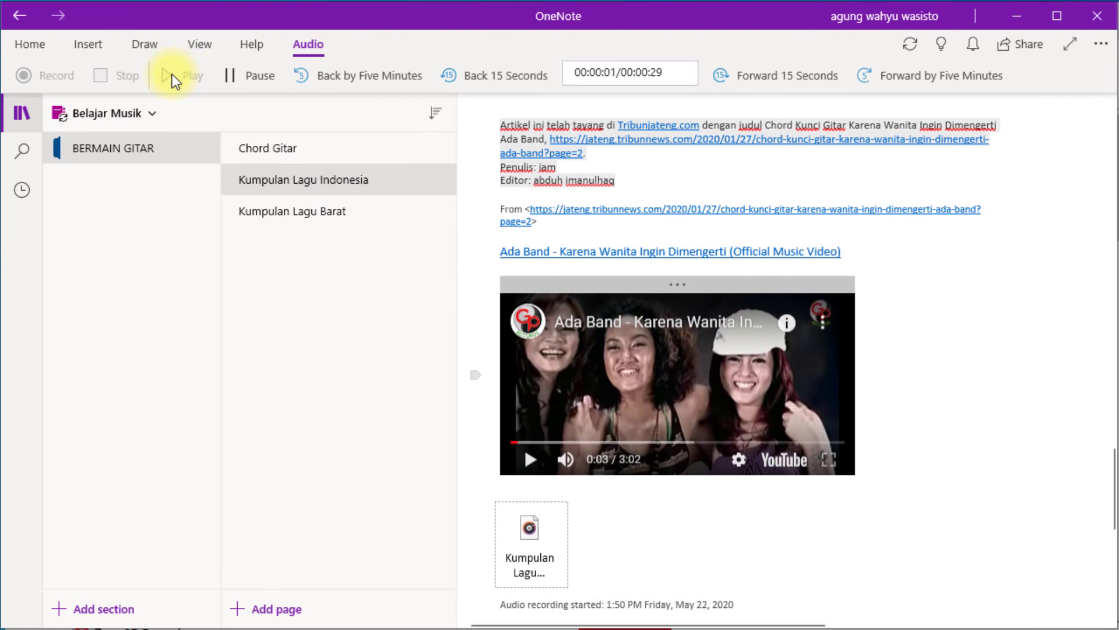
{"action": "left_click", "coordinate": [249, 75]}
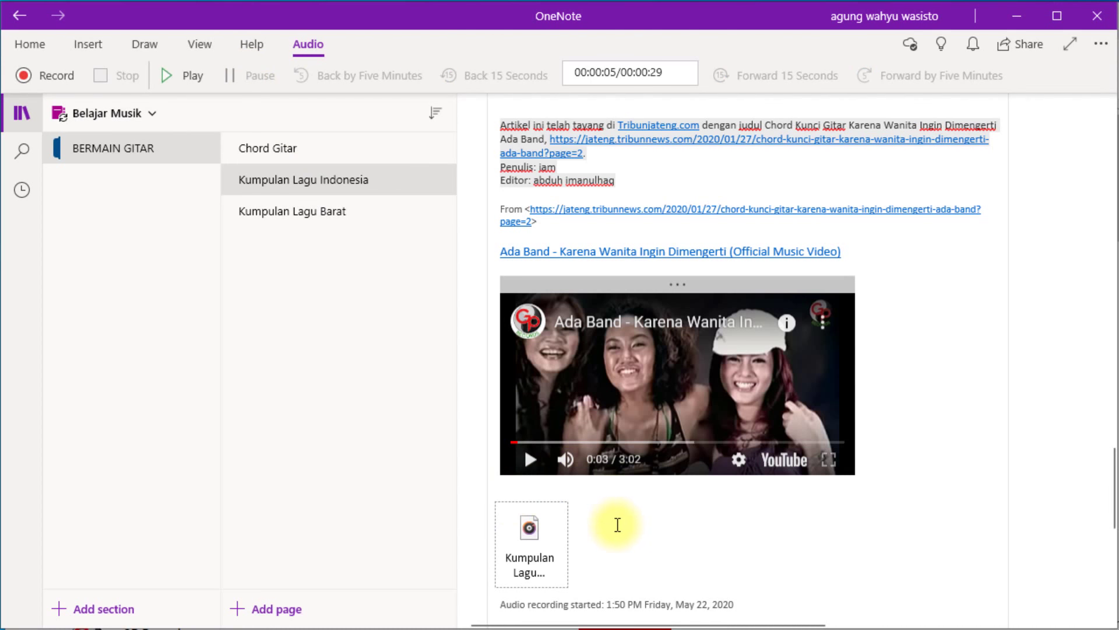
{"action": "scroll", "coordinate": [618, 525], "scroll_direction": "up", "scroll_amount": 15}
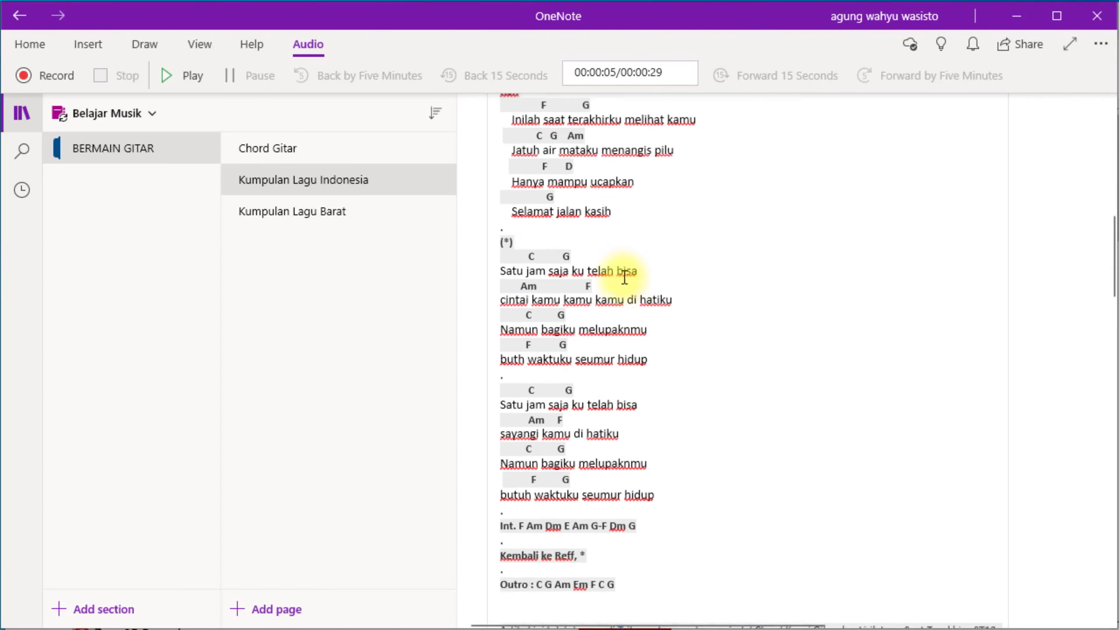
{"action": "scroll", "coordinate": [624, 277], "scroll_direction": "up", "scroll_amount": 10}
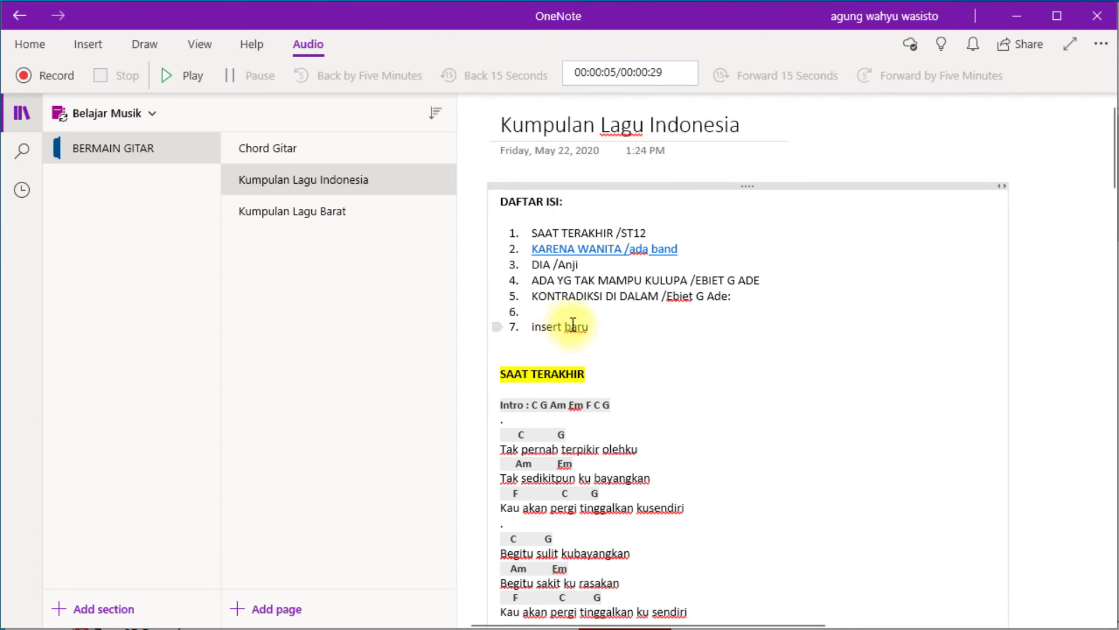
{"action": "scroll", "coordinate": [700, 417], "scroll_direction": "down", "scroll_amount": 15}
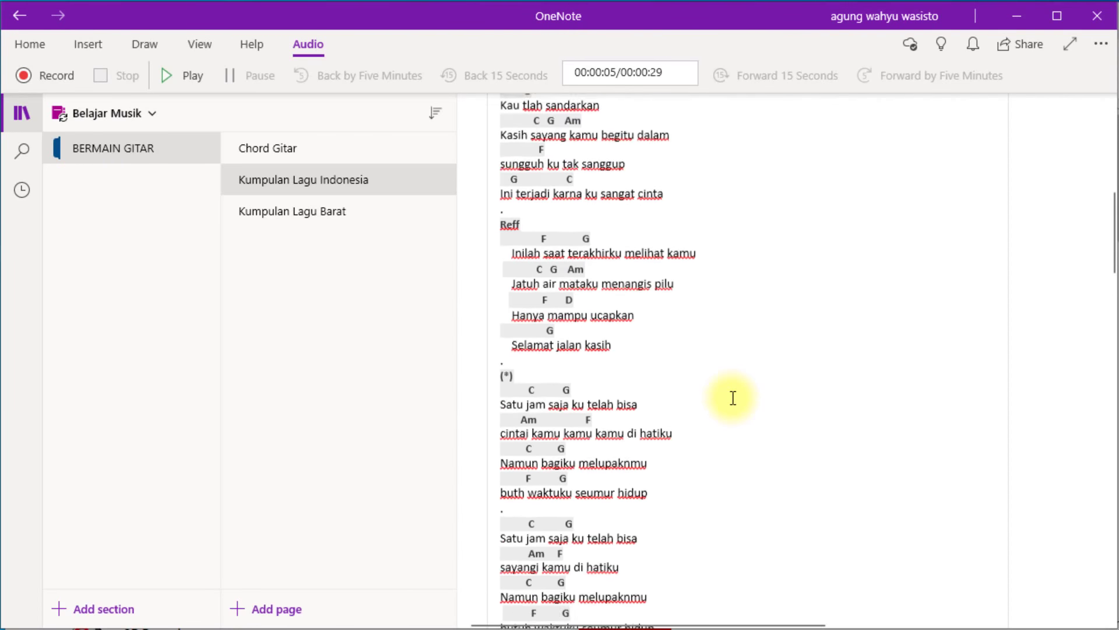
{"action": "scroll", "coordinate": [733, 398], "scroll_direction": "down", "scroll_amount": 5}
{"action": "scroll", "coordinate": [733, 398], "scroll_direction": "down", "scroll_amount": 20}
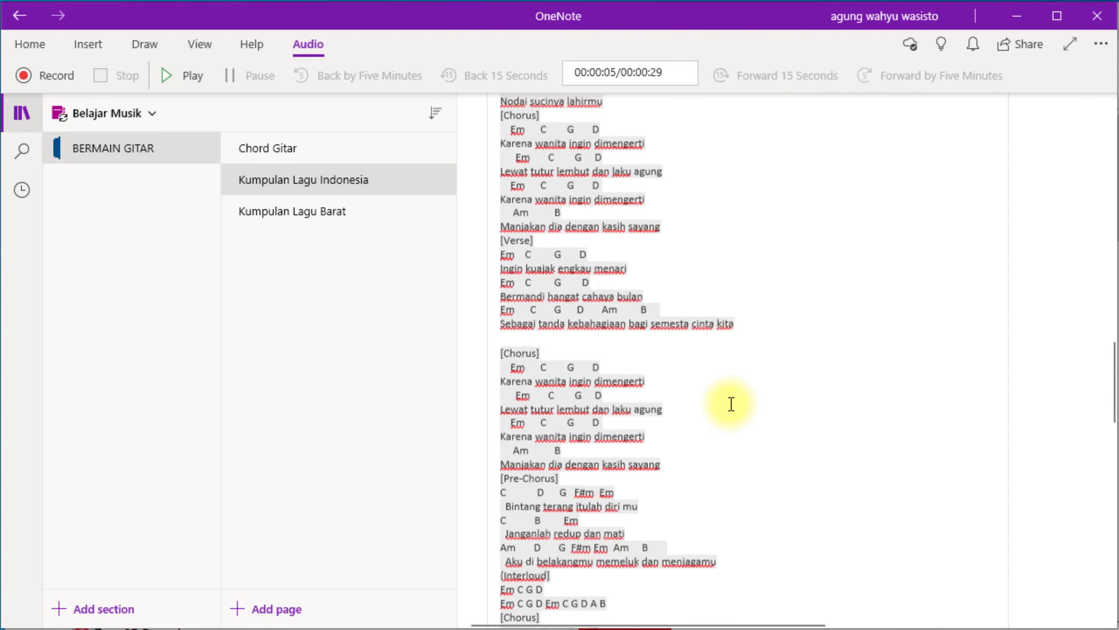
{"action": "scroll", "coordinate": [725, 433], "scroll_direction": "up", "scroll_amount": 15}
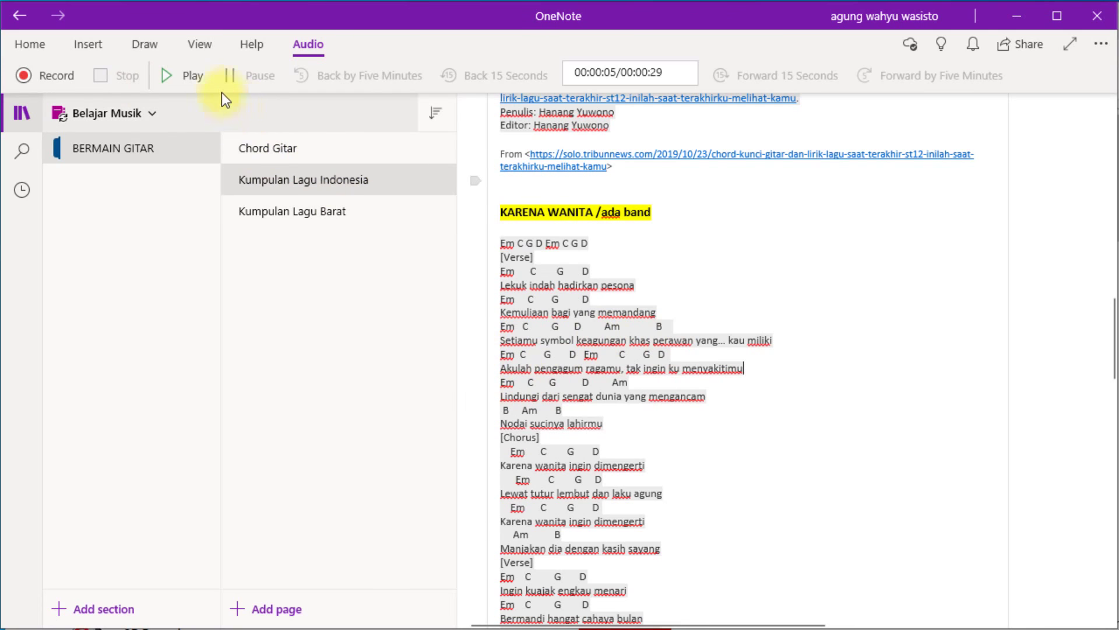
{"action": "left_click", "coordinate": [723, 284]}
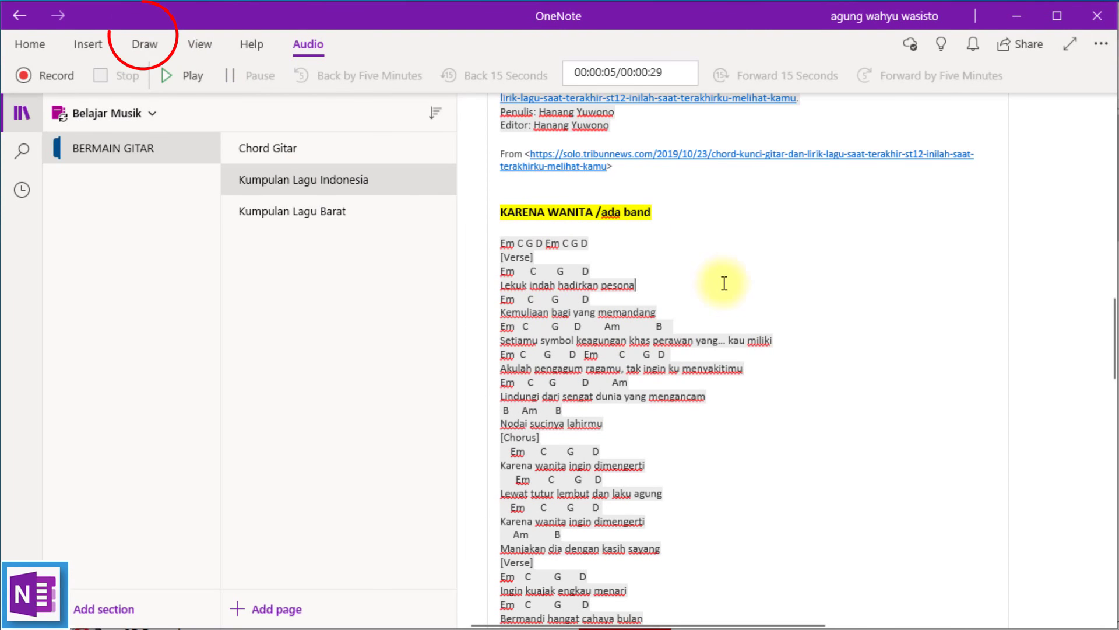
Enable mouse inking and sketch a red face with hair, erasing and undoing stray strokes.
{"action": "left_click", "coordinate": [146, 45]}
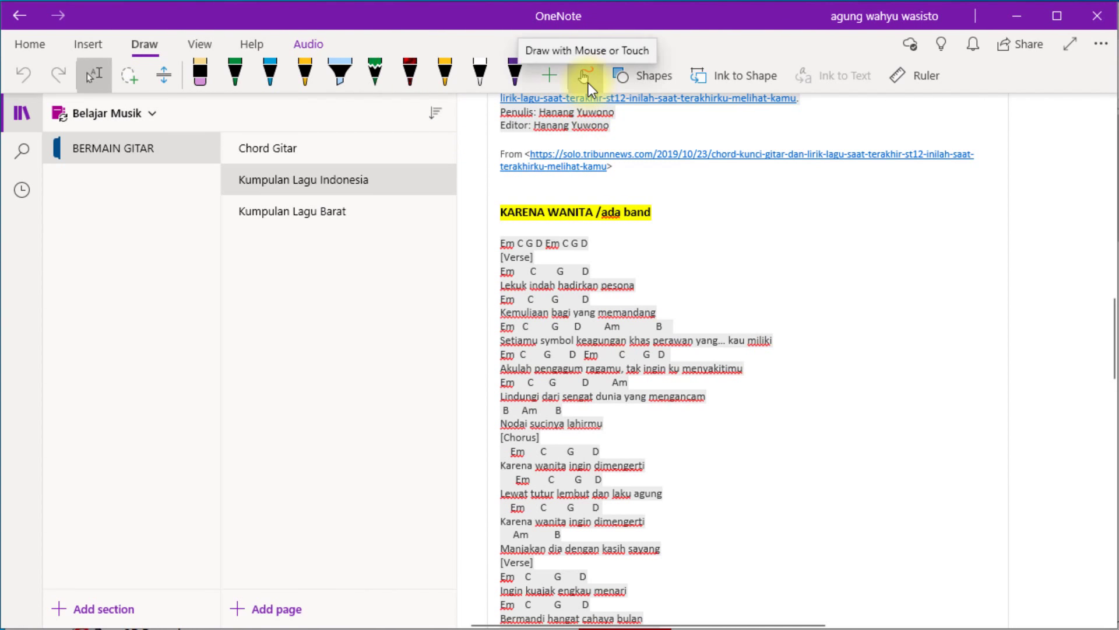
{"action": "left_click", "coordinate": [587, 83]}
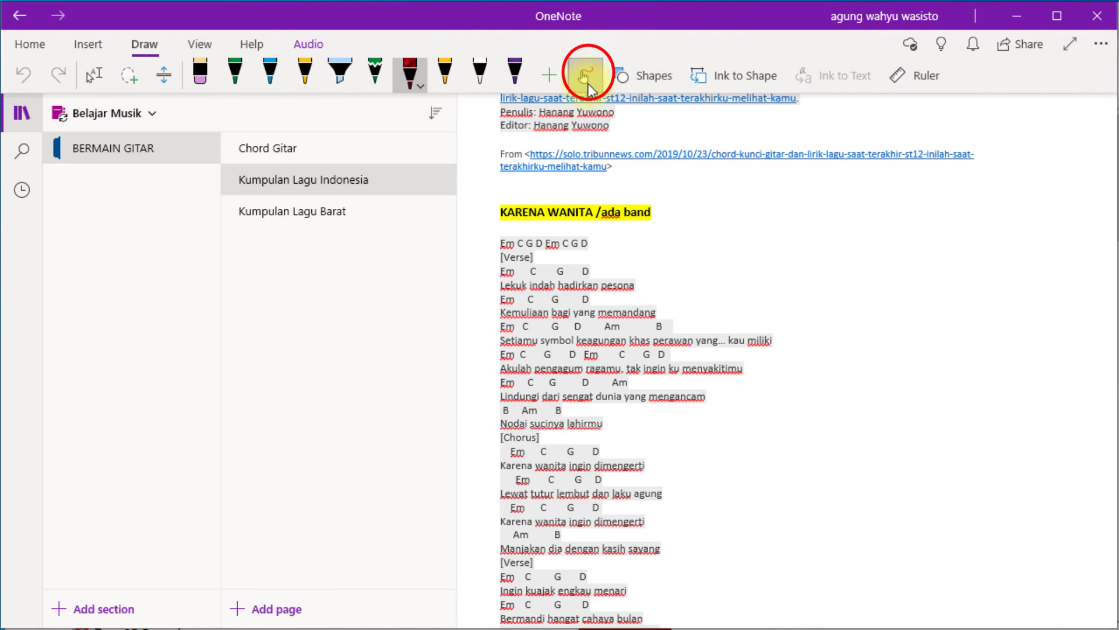
{"action": "mouse_move", "coordinate": [896, 298]}
{"action": "left_mouse_down"}
{"action": "mouse_move", "coordinate": [889, 458]}
{"action": "mouse_move", "coordinate": [896, 303]}
{"action": "mouse_move", "coordinate": [904, 339]}
{"action": "mouse_move", "coordinate": [1001, 361]}
{"action": "left_mouse_up"}
{"action": "left_click_drag", "start_coordinate": [908, 316], "coordinate": [989, 346]}
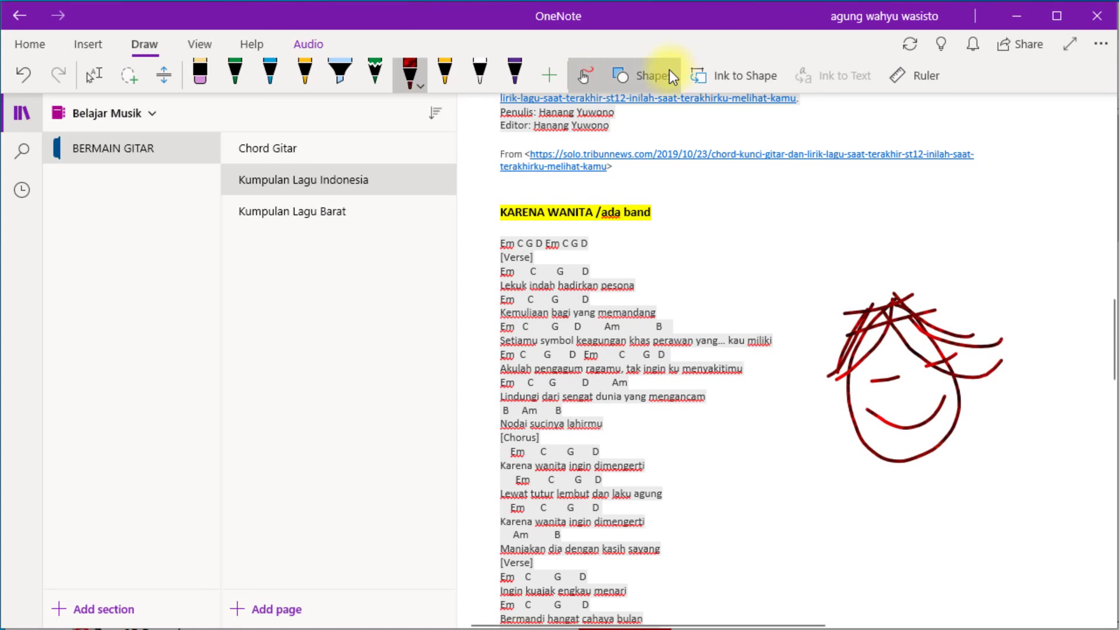
{"action": "left_click", "coordinate": [200, 74]}
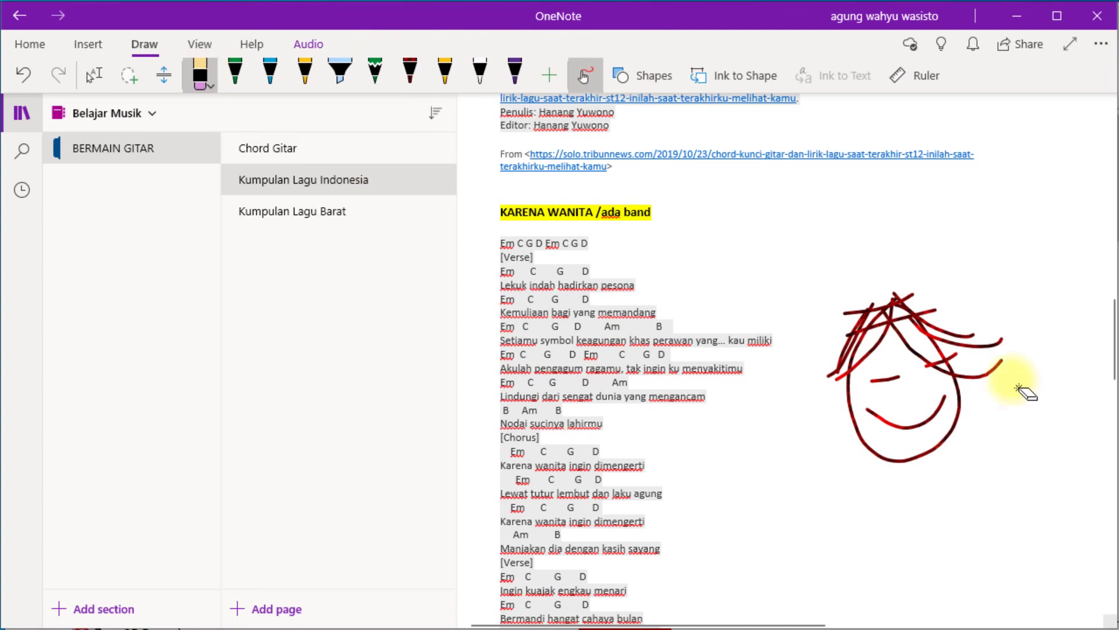
{"action": "left_click_drag", "start_coordinate": [1001, 345], "coordinate": [1002, 374]}
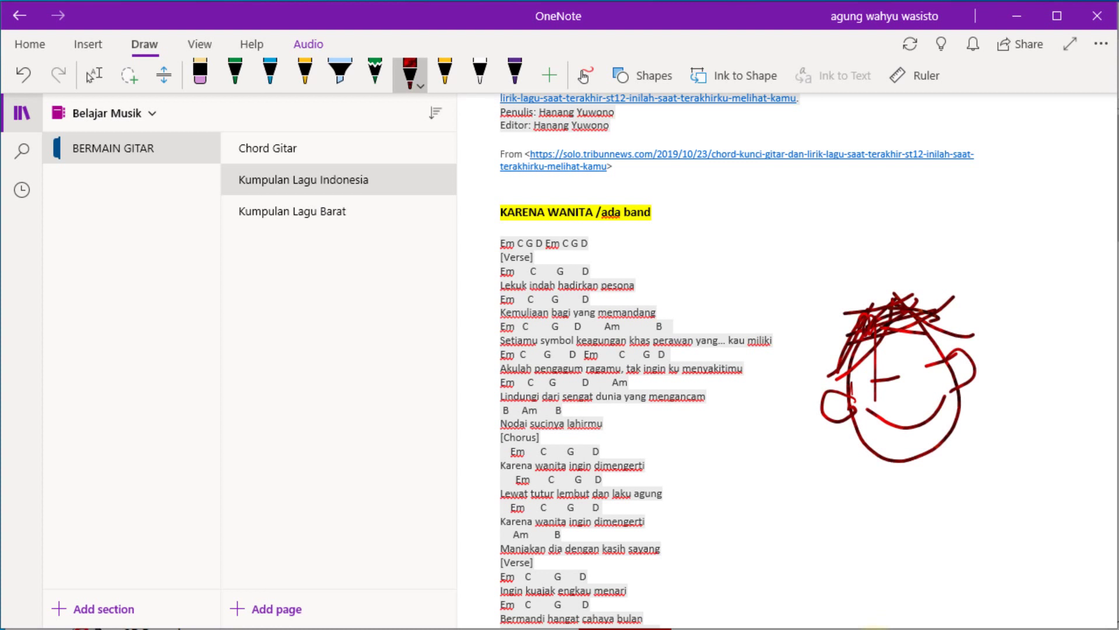
{"action": "key", "text": "ctrl+z"}
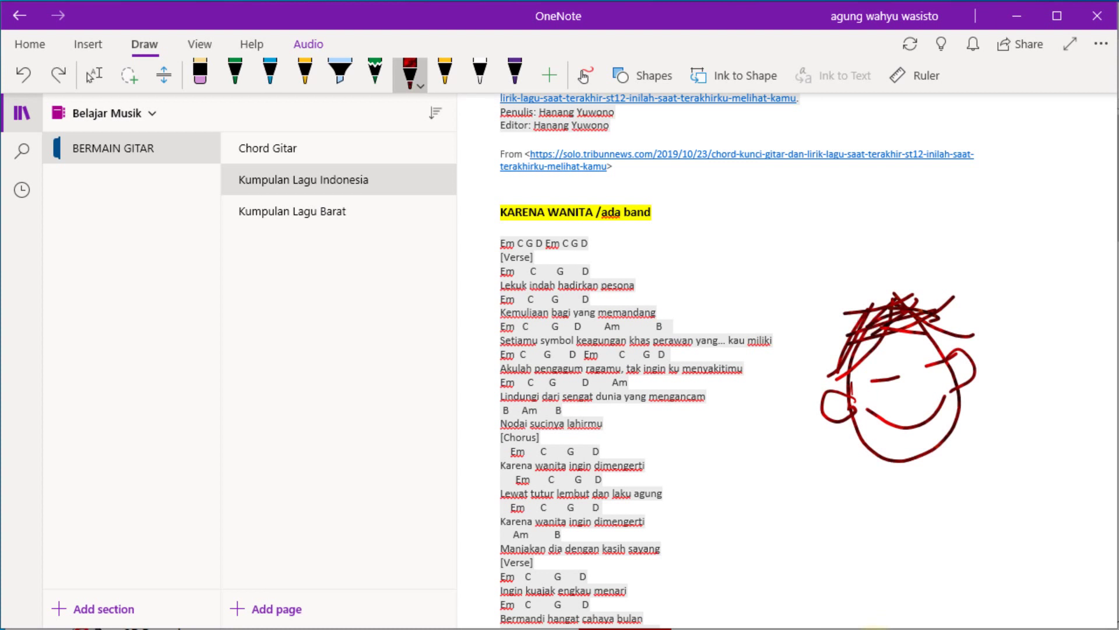
Scribble a cyan highlighter collar under the face's chin.
{"action": "left_click", "coordinate": [340, 73]}
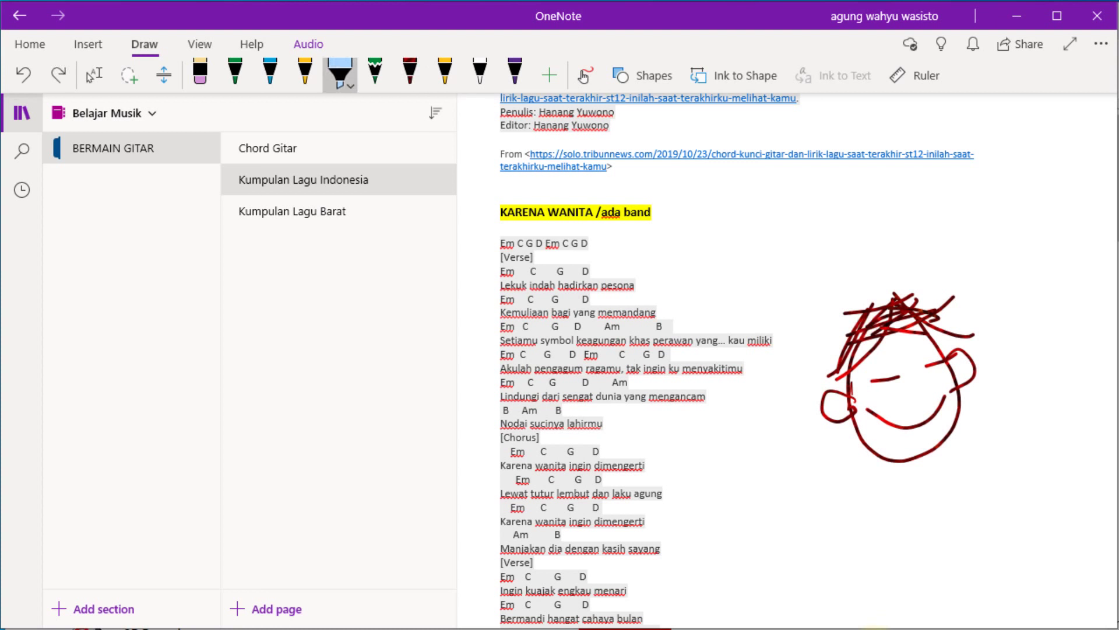
{"action": "left_click", "coordinate": [340, 72]}
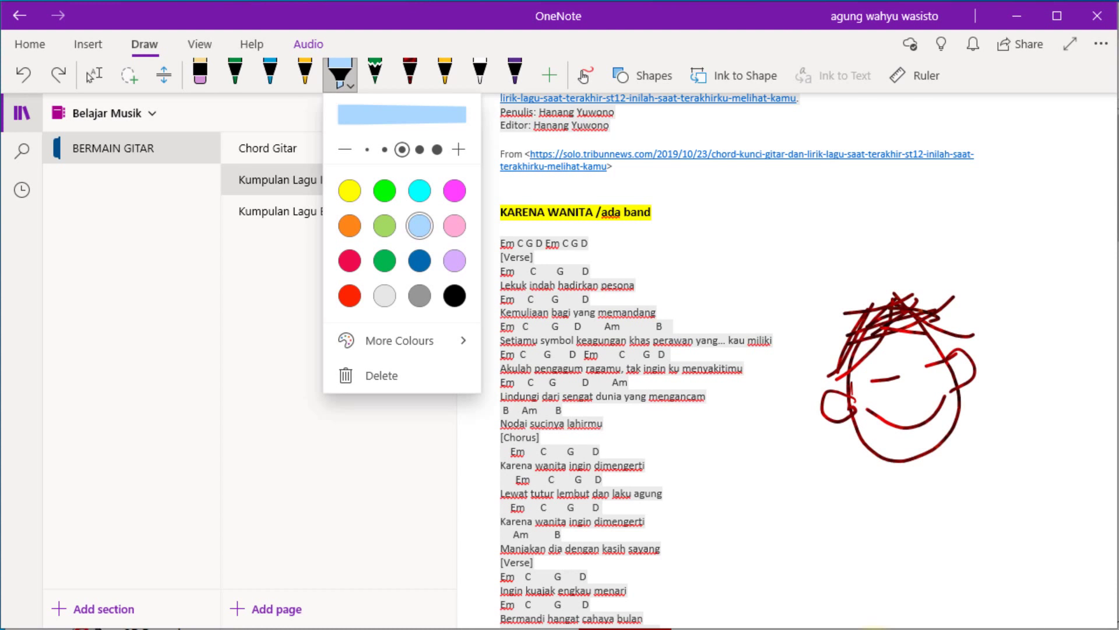
{"action": "left_click", "coordinate": [420, 191]}
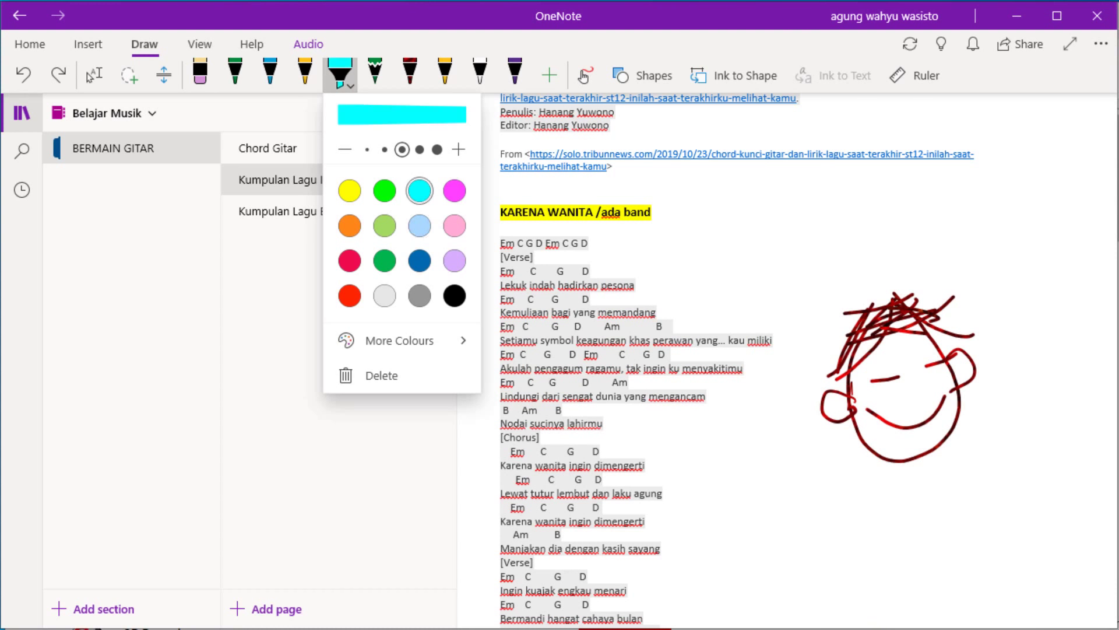
{"action": "left_click", "coordinate": [894, 461]}
{"action": "left_click_drag", "start_coordinate": [892, 454], "coordinate": [912, 469]}
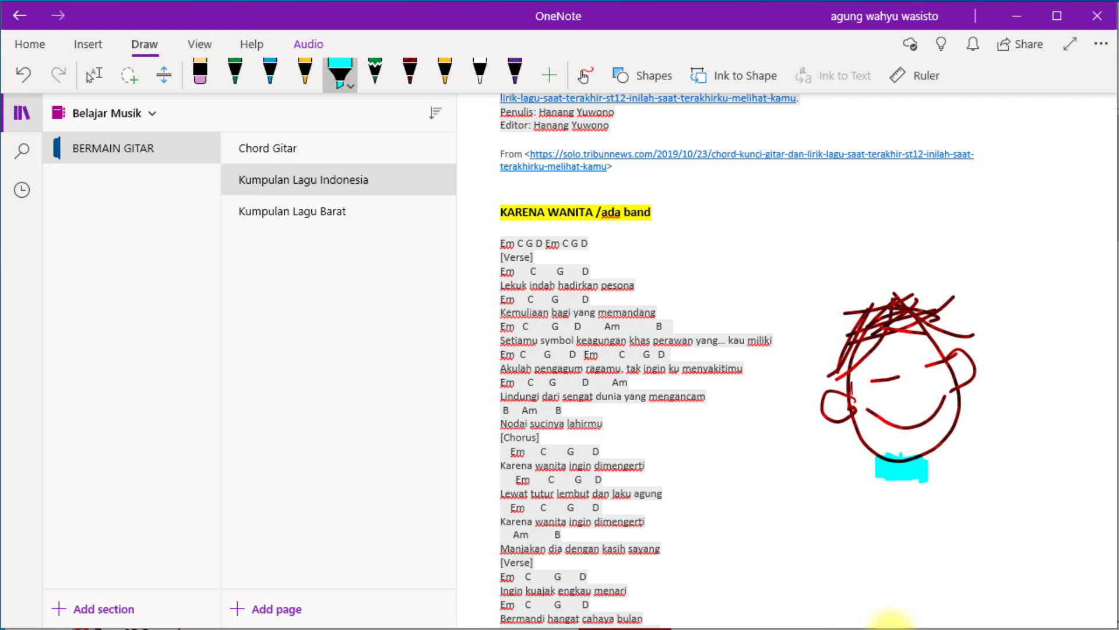
{"action": "key", "text": "Escape"}
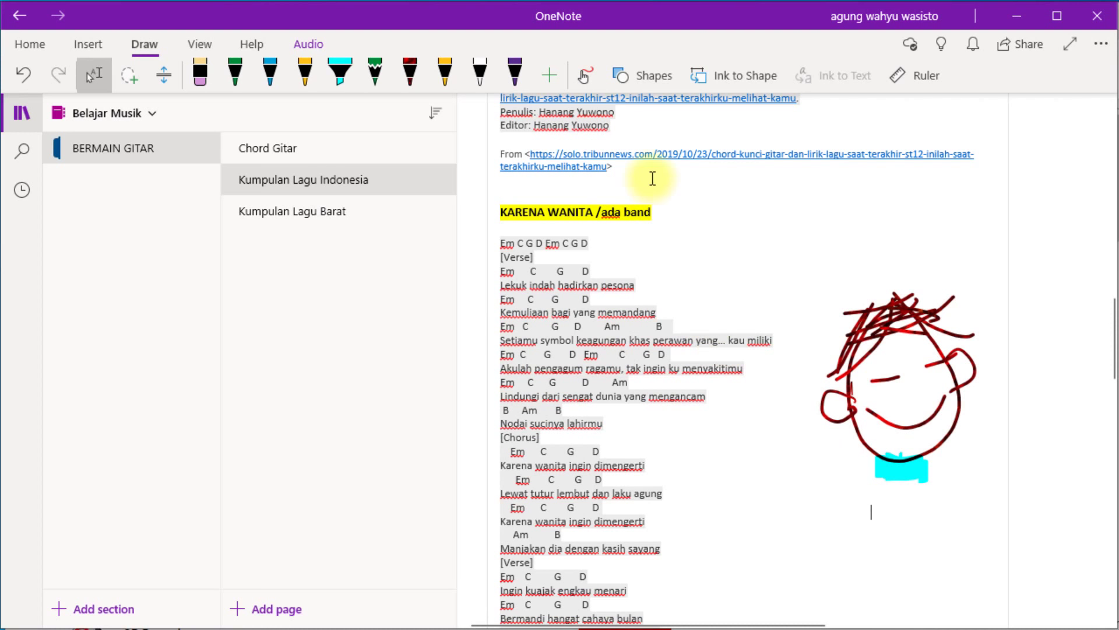
Insert an oval below the face from the Shapes list and pick the green pen.
{"action": "scroll", "coordinate": [569, 233], "scroll_direction": "down", "scroll_amount": 3}
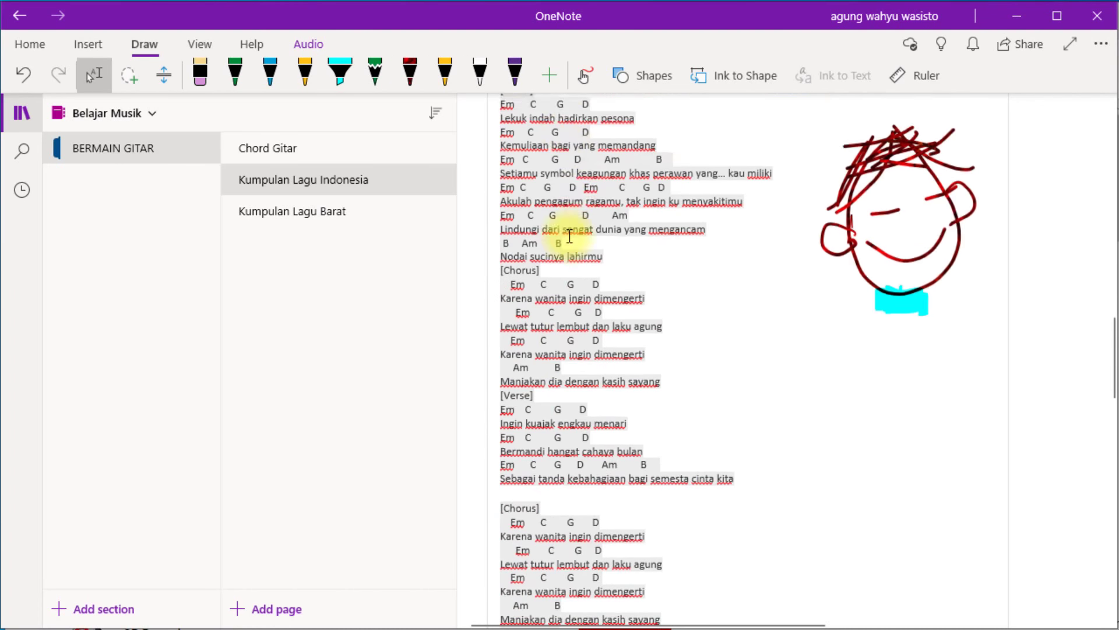
{"action": "scroll", "coordinate": [569, 204], "scroll_direction": "up", "scroll_amount": 1}
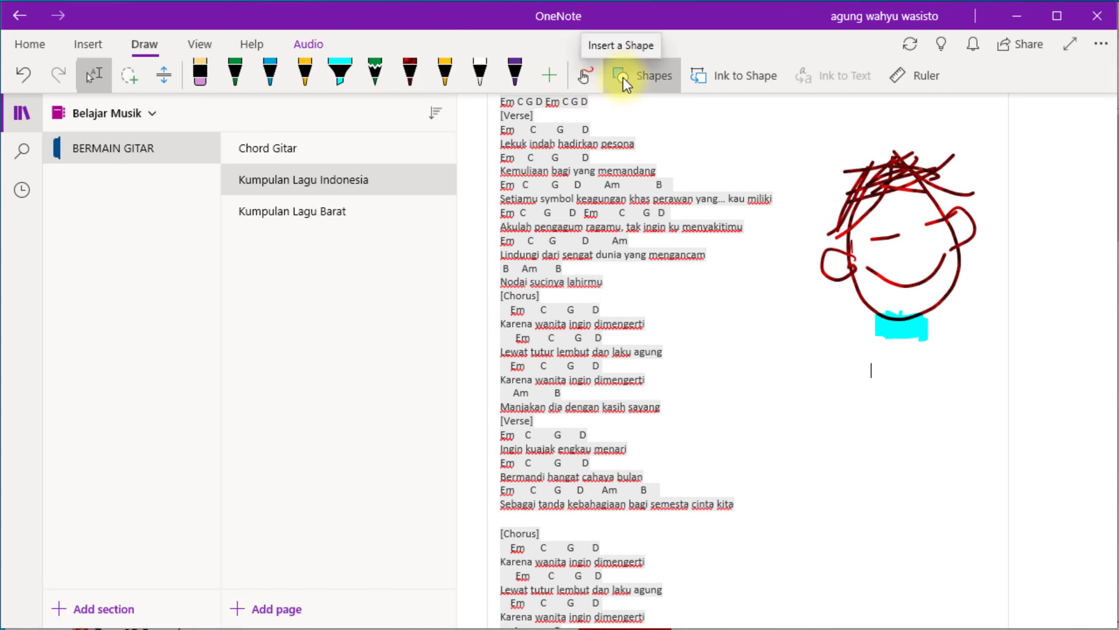
{"action": "left_click", "coordinate": [662, 76]}
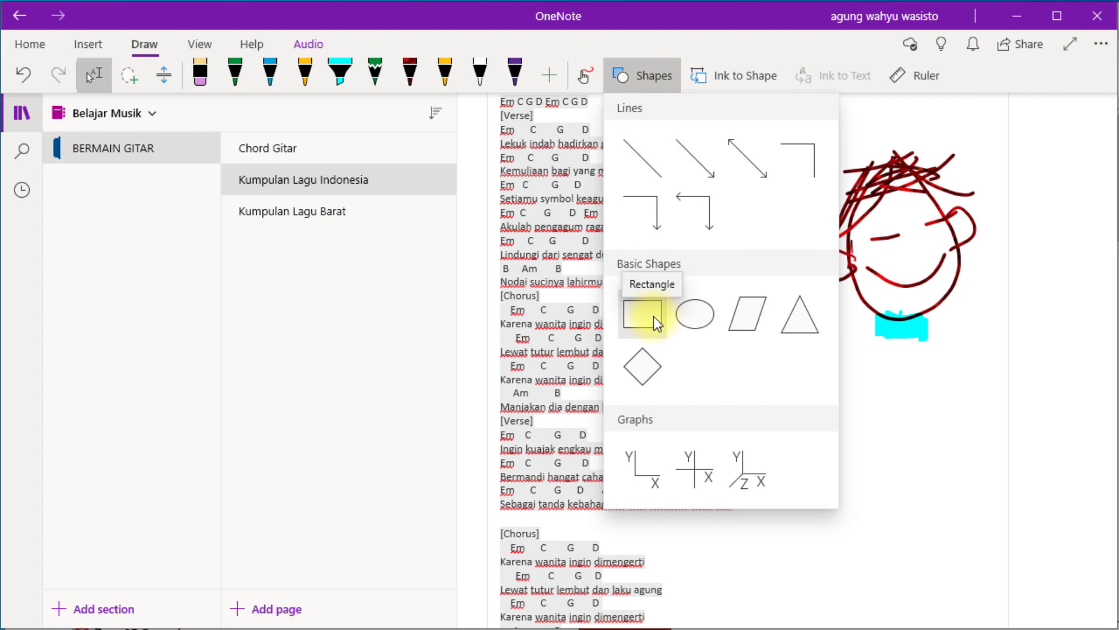
{"action": "left_click", "coordinate": [691, 315]}
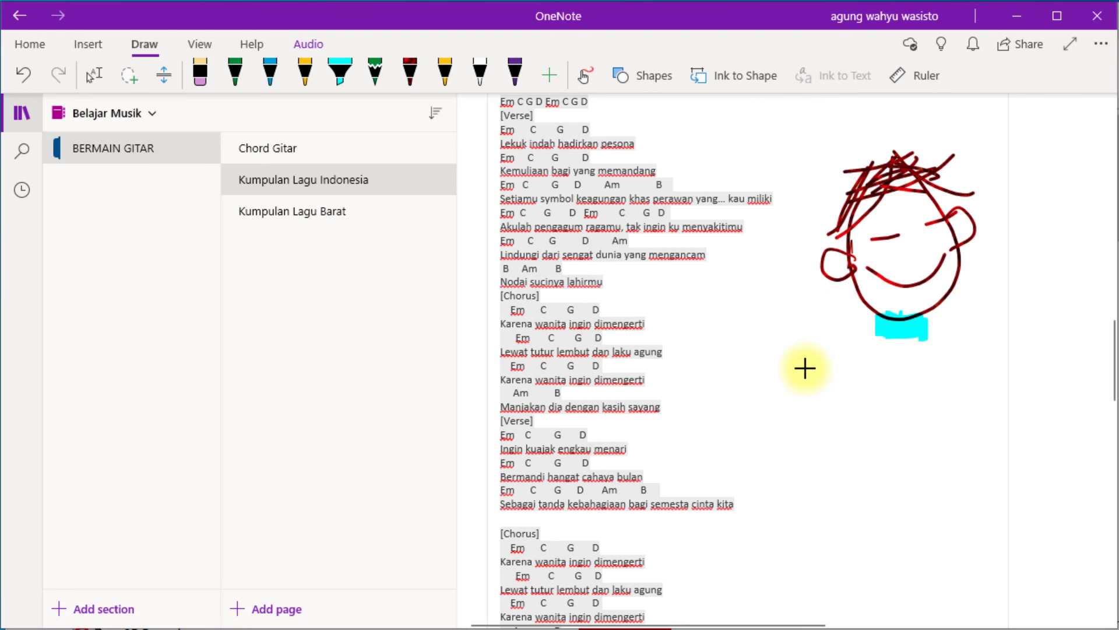
{"action": "left_click_drag", "start_coordinate": [778, 392], "coordinate": [859, 469]}
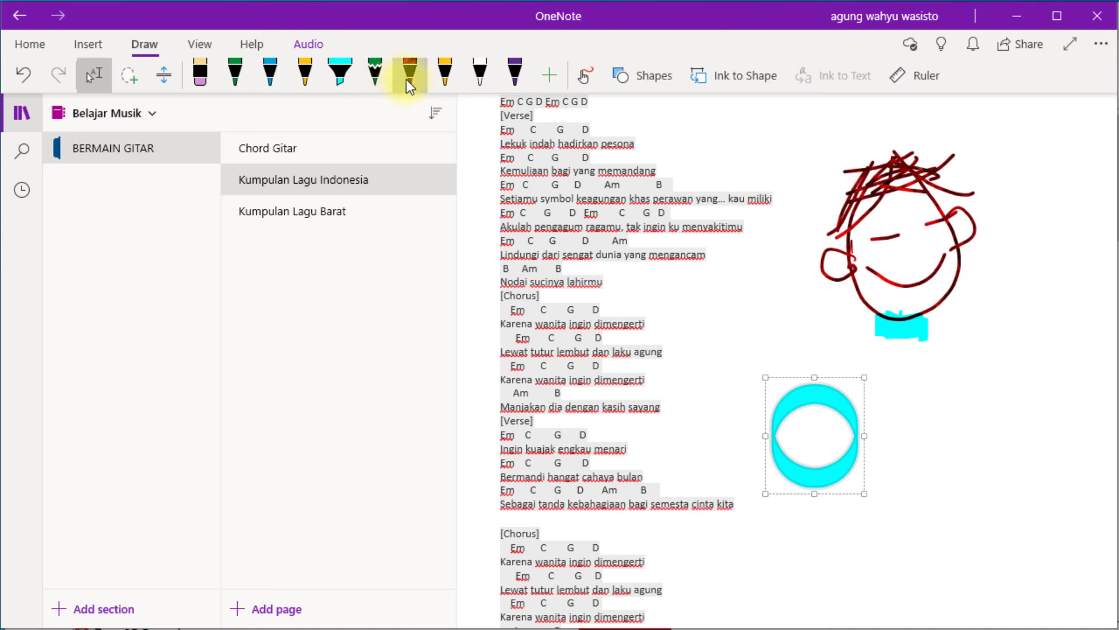
{"action": "left_click", "coordinate": [379, 83]}
{"action": "key", "text": "Escape"}
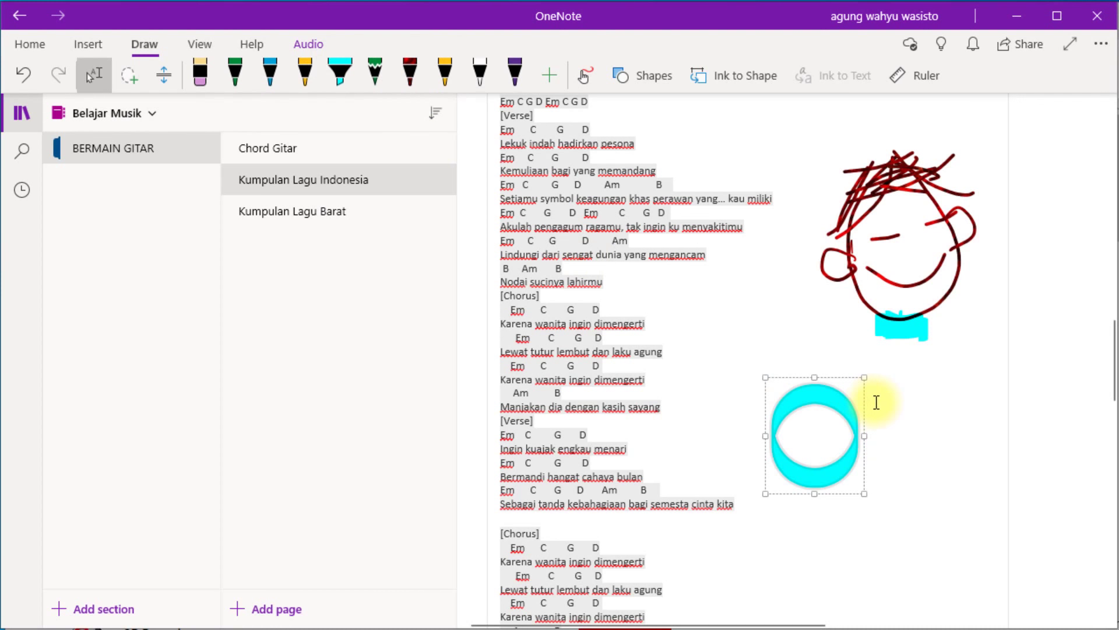
{"action": "key", "text": "Escape"}
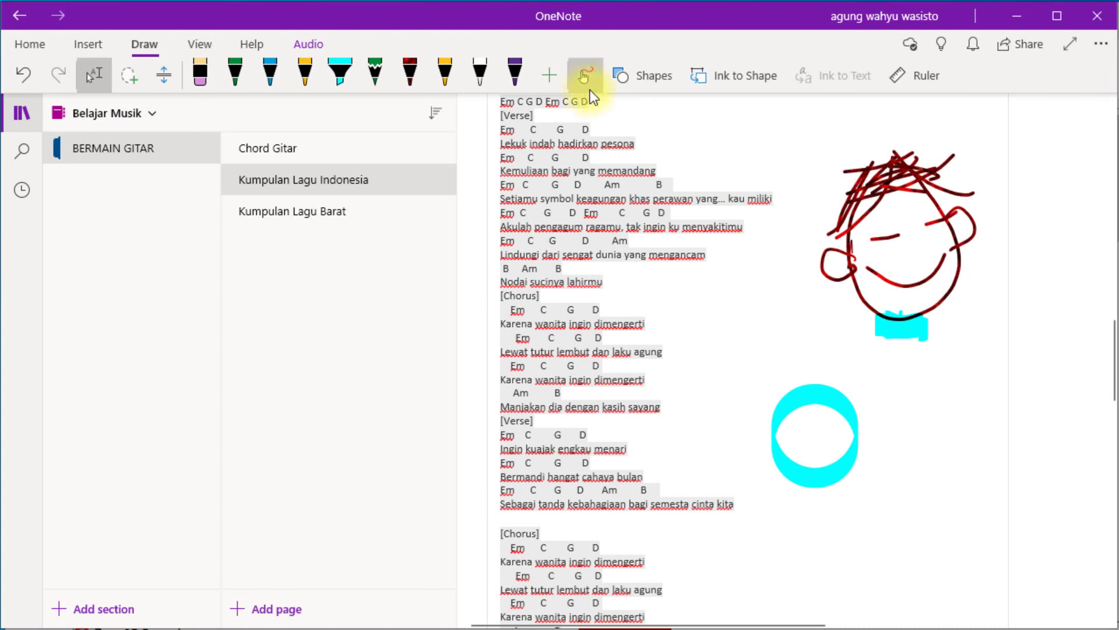
Draw a rectangle over the oval, then delete both shapes.
{"action": "left_click", "coordinate": [659, 74]}
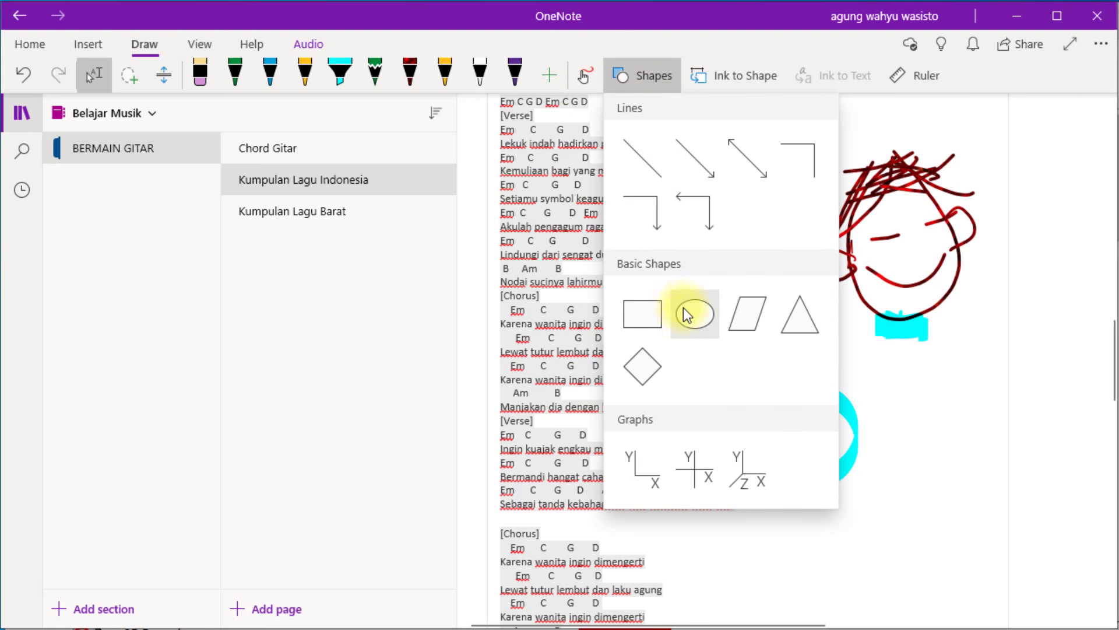
{"action": "left_click", "coordinate": [652, 310]}
{"action": "left_click_drag", "start_coordinate": [815, 414], "coordinate": [907, 478]}
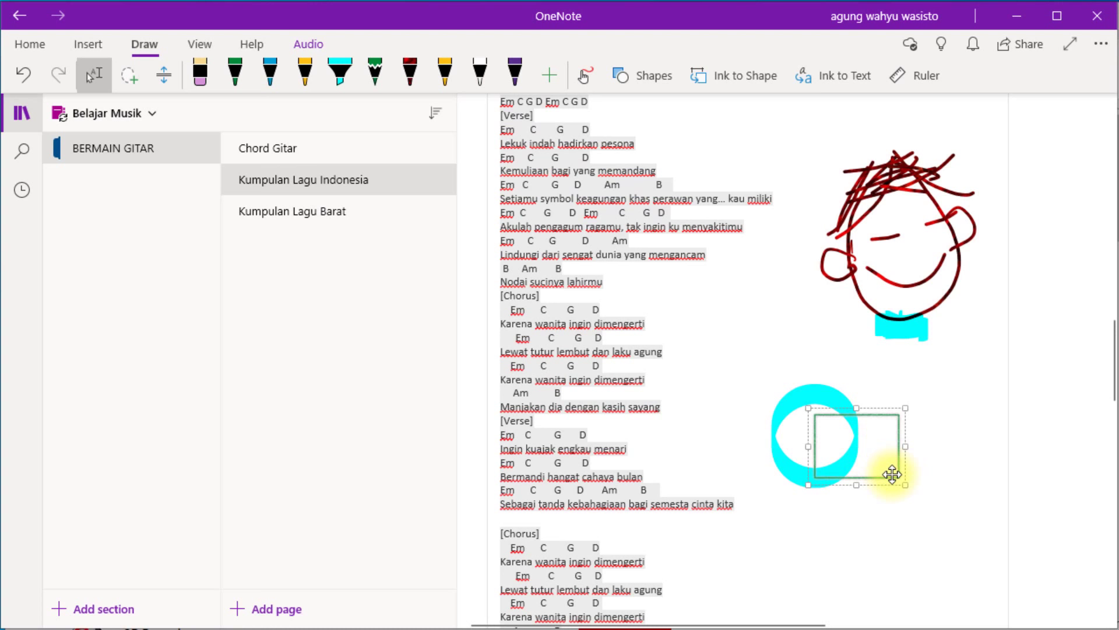
{"action": "key", "text": "Delete"}
{"action": "left_click", "coordinate": [845, 406]}
{"action": "key", "text": "Delete"}
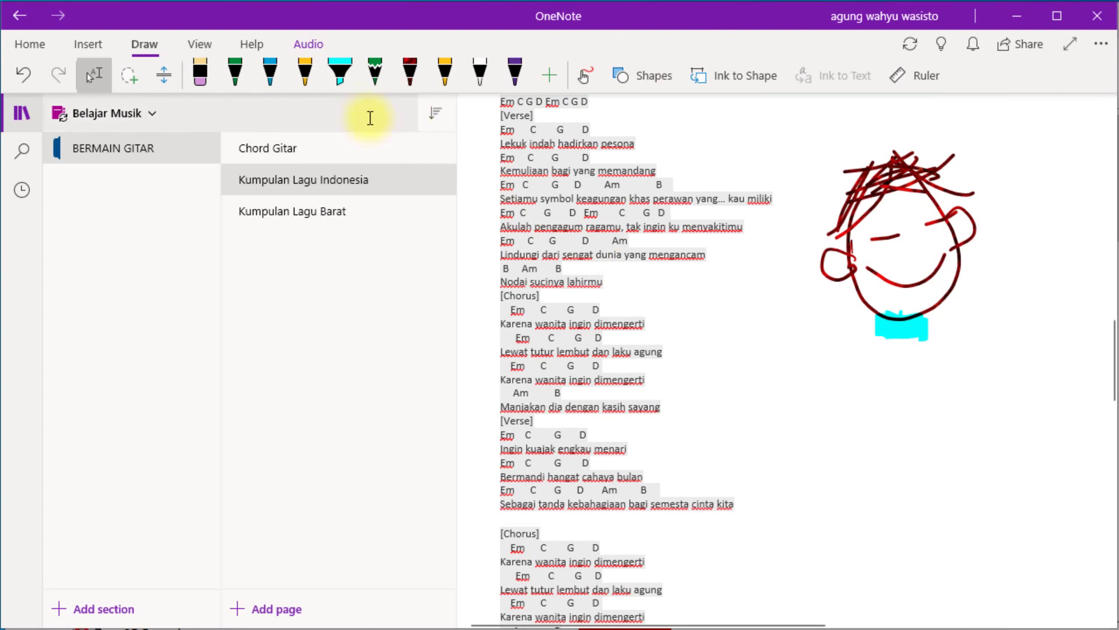
Insert a rectangle beside the lyrics below the face.
{"action": "left_click", "coordinate": [271, 79]}
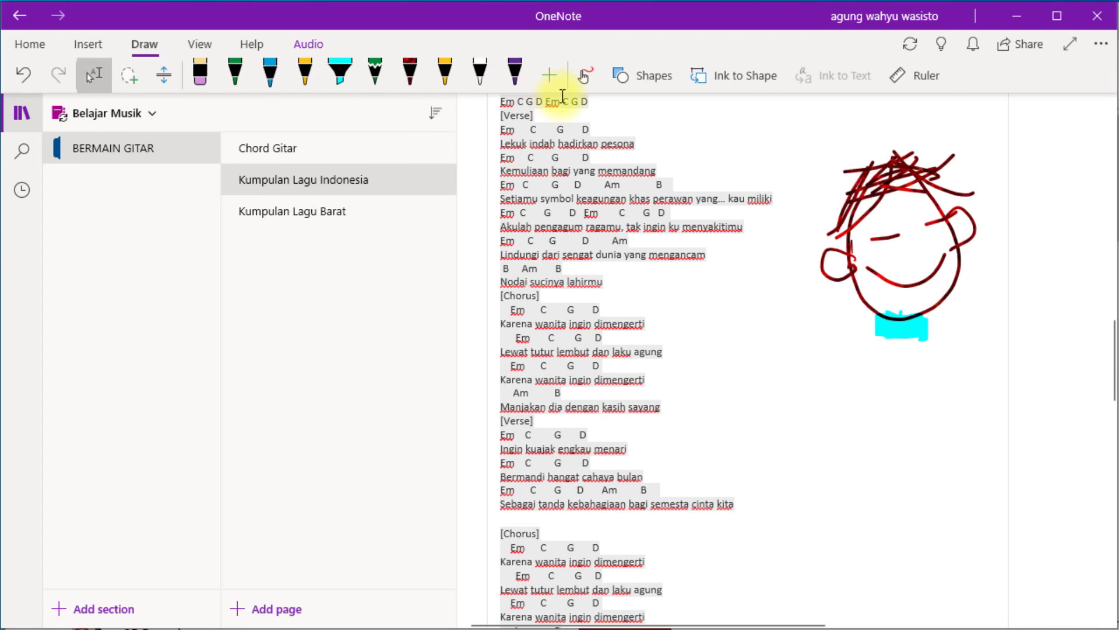
{"action": "left_click", "coordinate": [655, 80]}
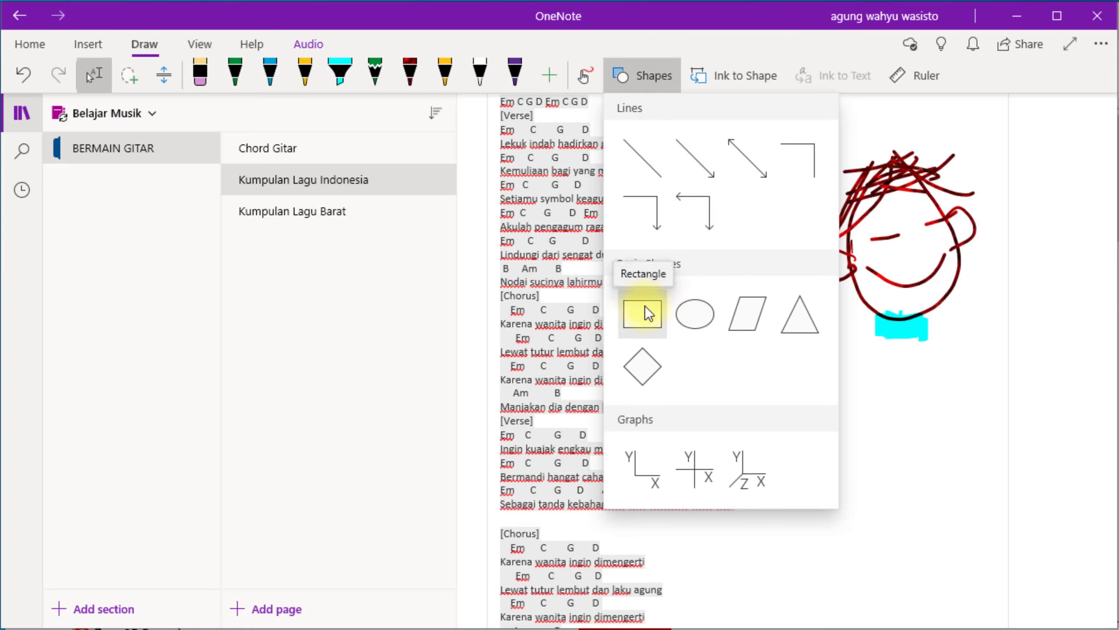
{"action": "left_click", "coordinate": [645, 308]}
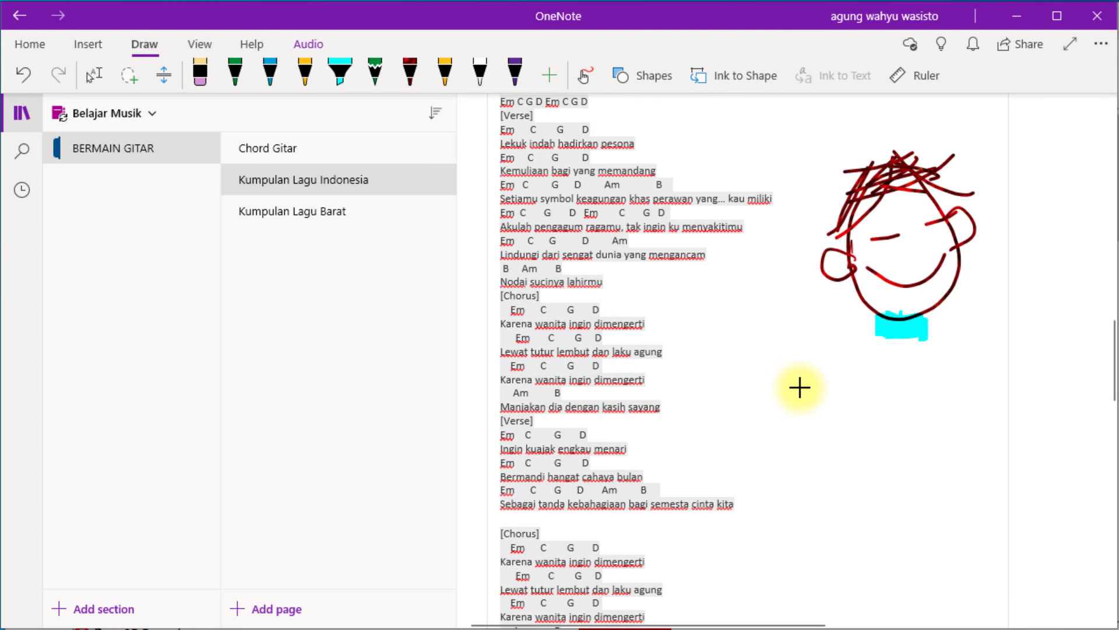
{"action": "left_click_drag", "start_coordinate": [793, 372], "coordinate": [900, 435]}
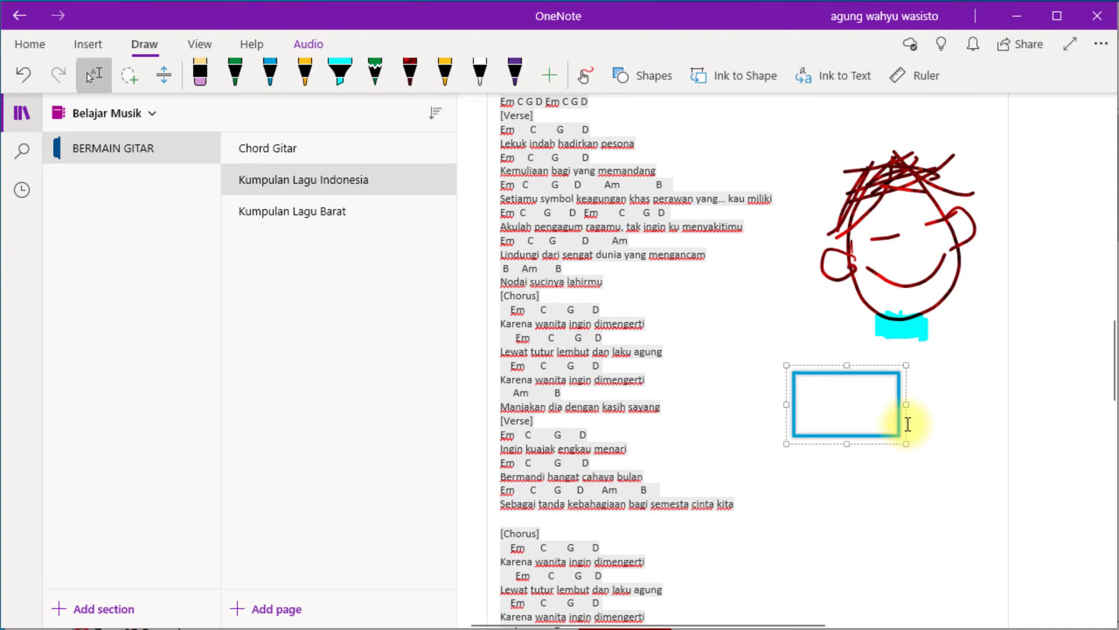
Sketch a blue circle and a second rectangle with Ink to Shape, then turn it off.
{"action": "left_click", "coordinate": [850, 467]}
{"action": "left_click", "coordinate": [585, 78]}
{"action": "left_click", "coordinate": [732, 80]}
{"action": "mouse_move", "coordinate": [962, 442]}
{"action": "left_mouse_down"}
{"action": "mouse_move", "coordinate": [960, 521]}
{"action": "mouse_move", "coordinate": [963, 443]}
{"action": "left_mouse_up"}
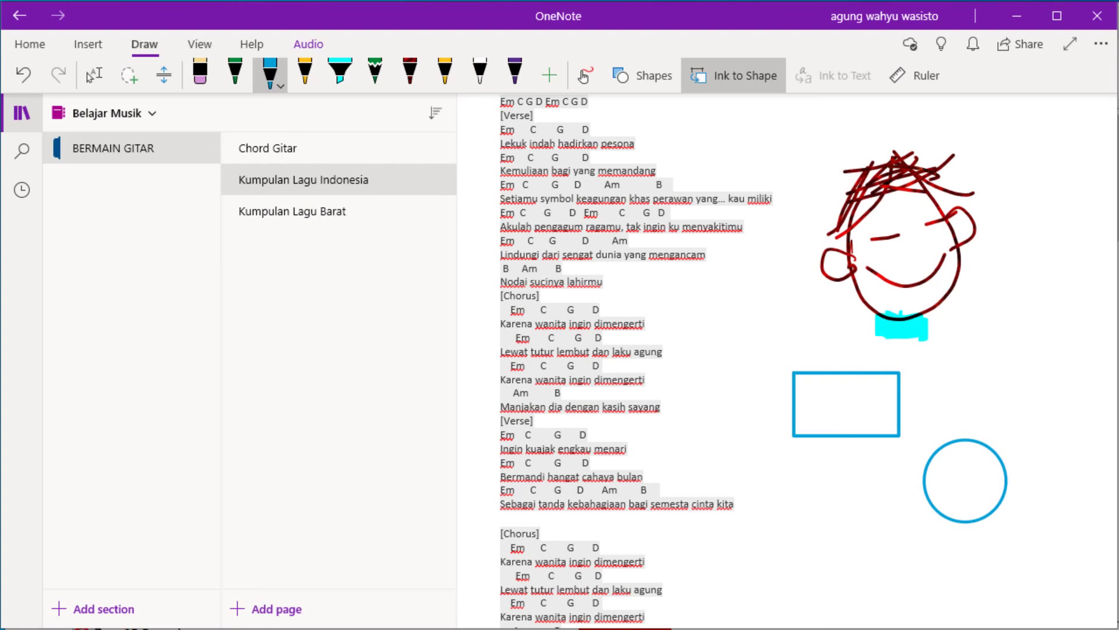
{"action": "mouse_move", "coordinate": [827, 495]}
{"action": "left_mouse_down"}
{"action": "mouse_move", "coordinate": [829, 558]}
{"action": "mouse_move", "coordinate": [911, 499]}
{"action": "mouse_move", "coordinate": [826, 496]}
{"action": "left_mouse_up"}
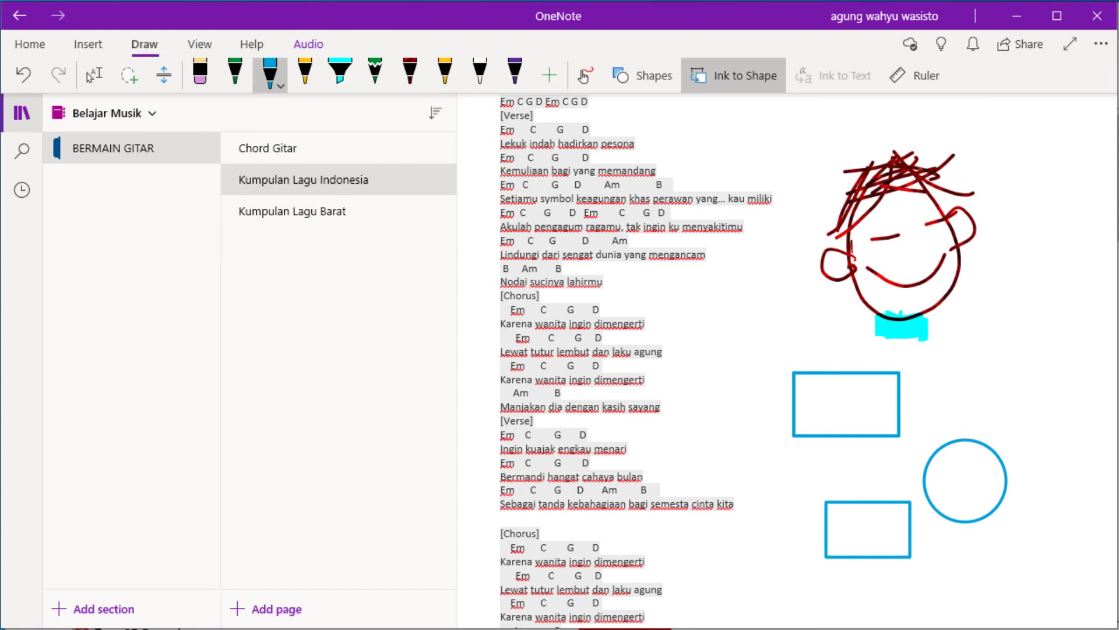
{"action": "key", "text": "Escape"}
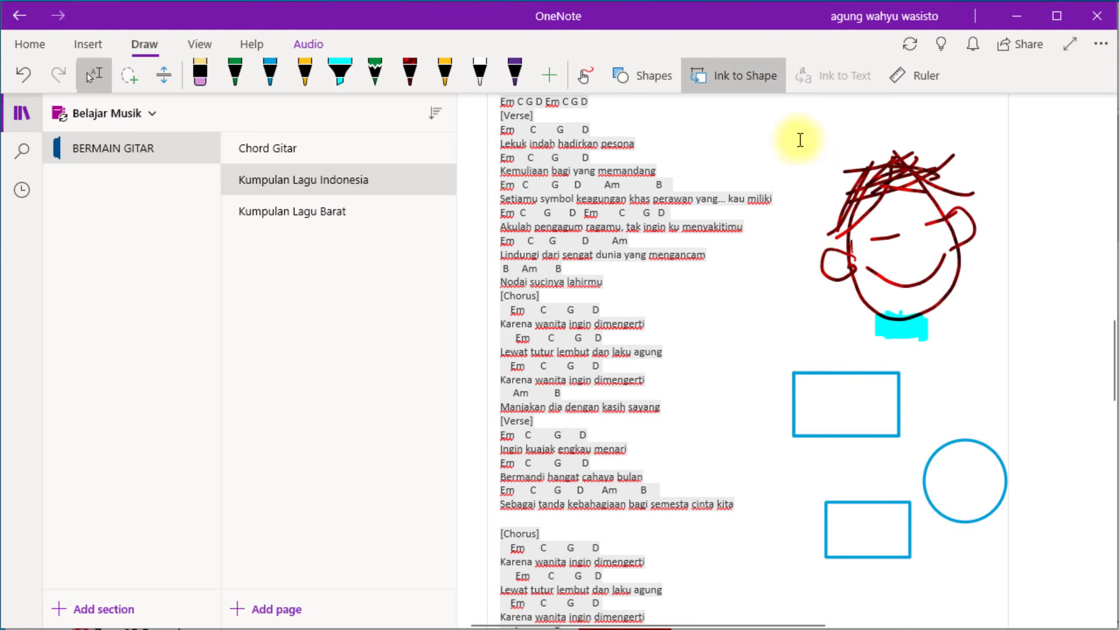
{"action": "left_click", "coordinate": [751, 73]}
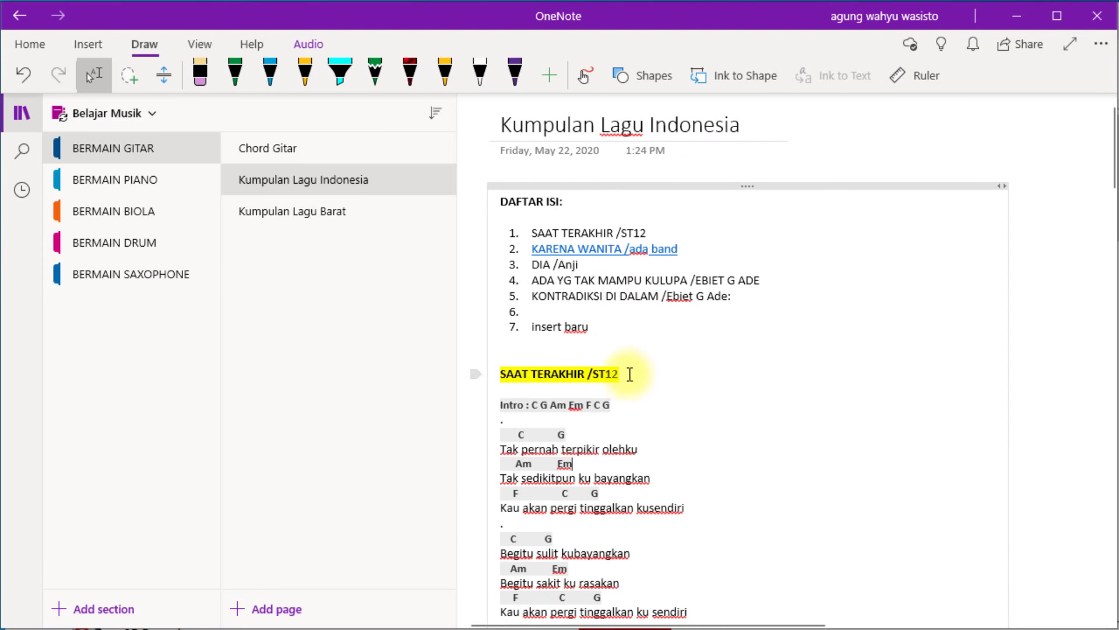
Paste a paragraph link to the SAAT TERAKHIR /ST12 heading onto DAFTAR ISI item 1.
{"action": "left_click_drag", "start_coordinate": [630, 372], "coordinate": [502, 376]}
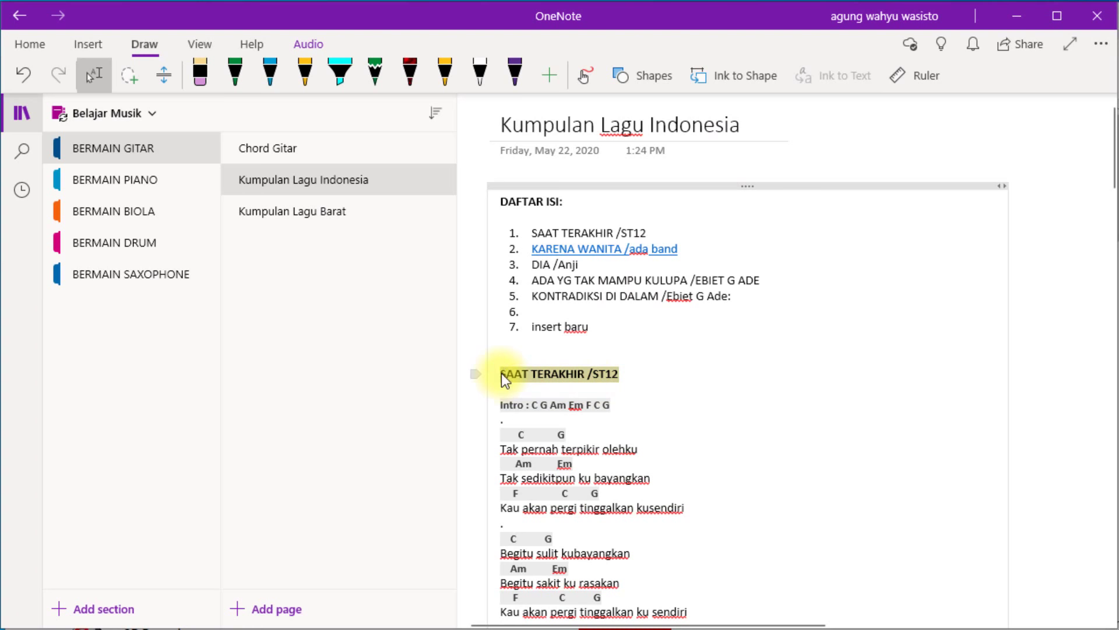
{"action": "right_click", "coordinate": [557, 372]}
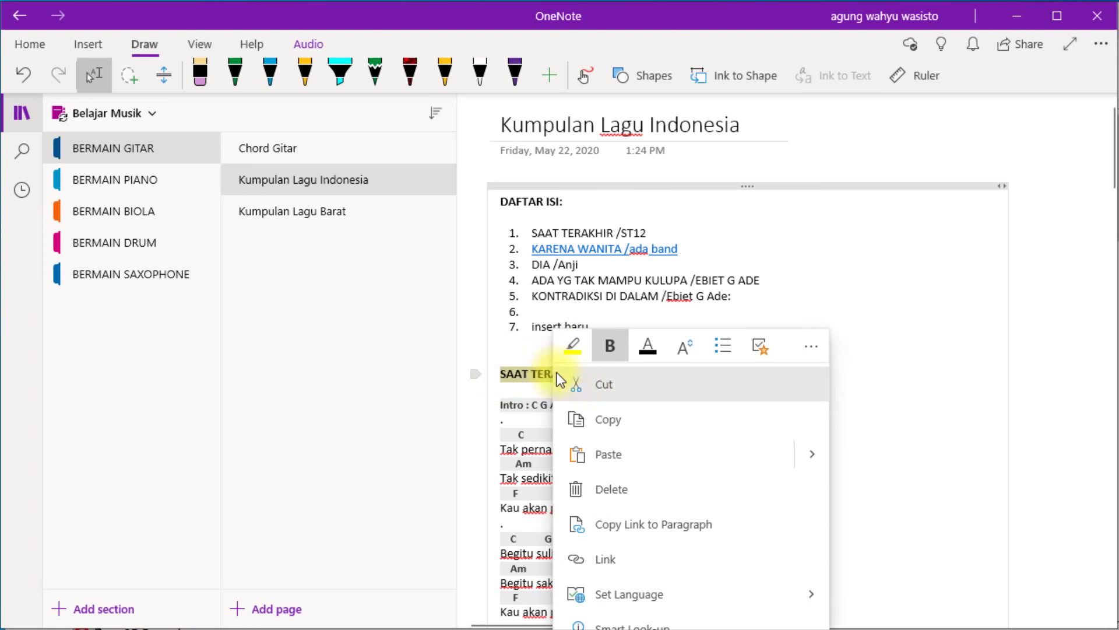
{"action": "left_click", "coordinate": [659, 522]}
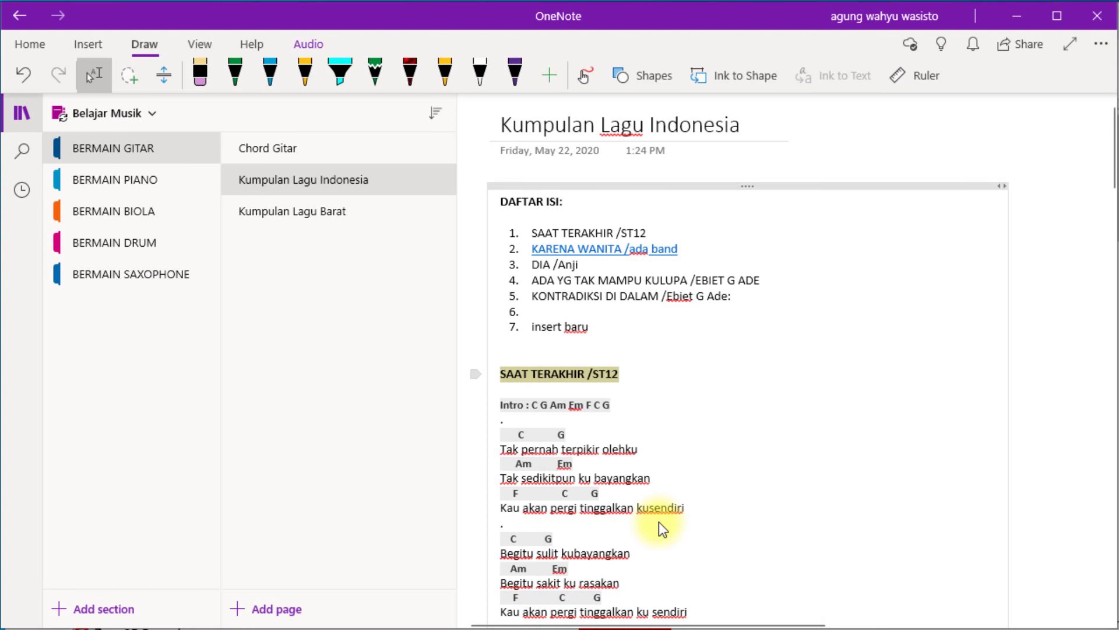
{"action": "left_click_drag", "start_coordinate": [659, 235], "coordinate": [534, 237]}
{"action": "key", "text": "ctrl+c"}
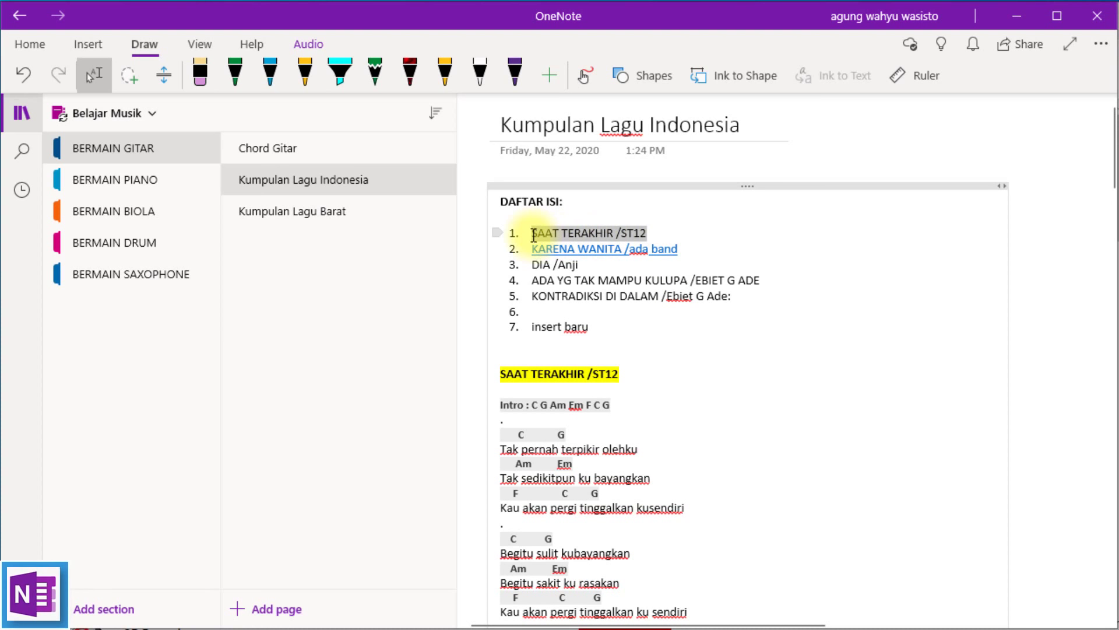
{"action": "right_click", "coordinate": [573, 233]}
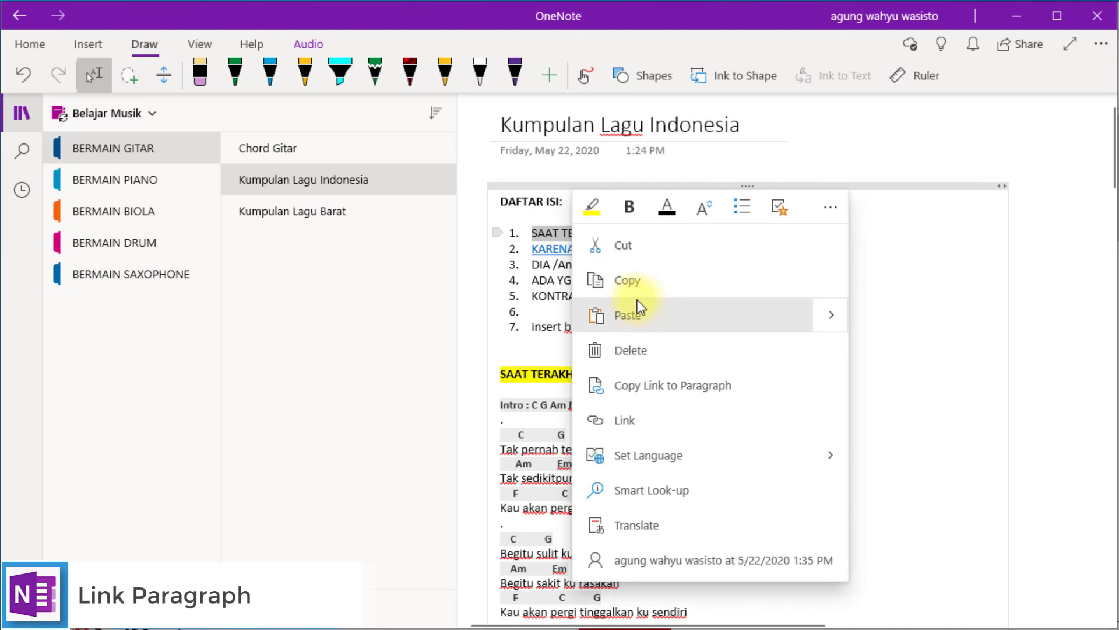
{"action": "left_click", "coordinate": [644, 320]}
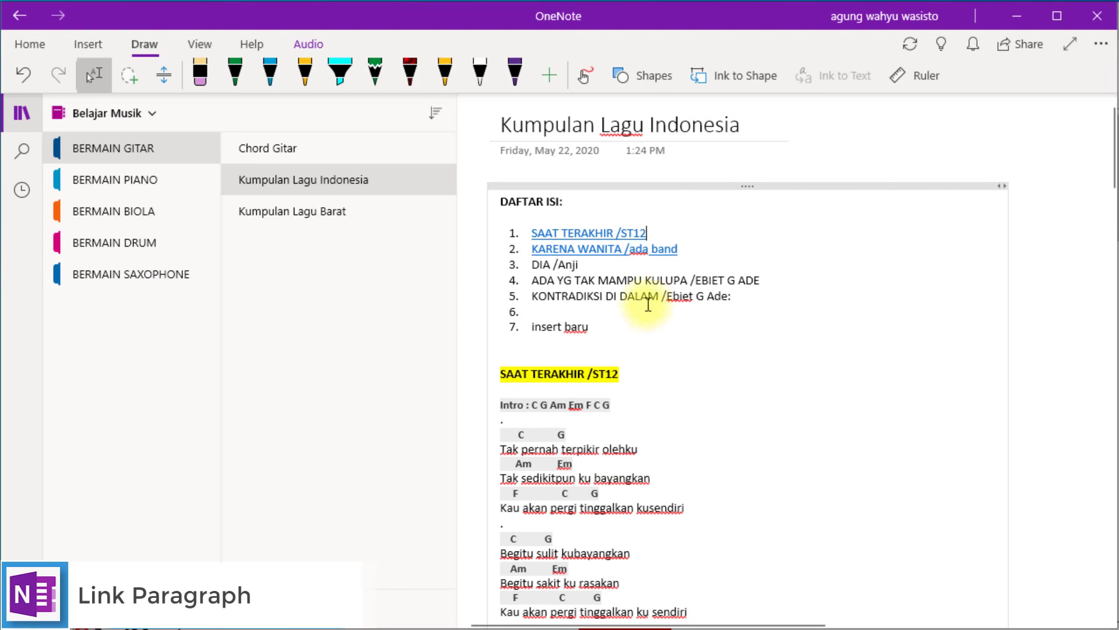
Test the SAAT TERAKHIR and KARENA WANITA /ada band links and check where they land.
{"action": "left_click", "coordinate": [589, 233]}
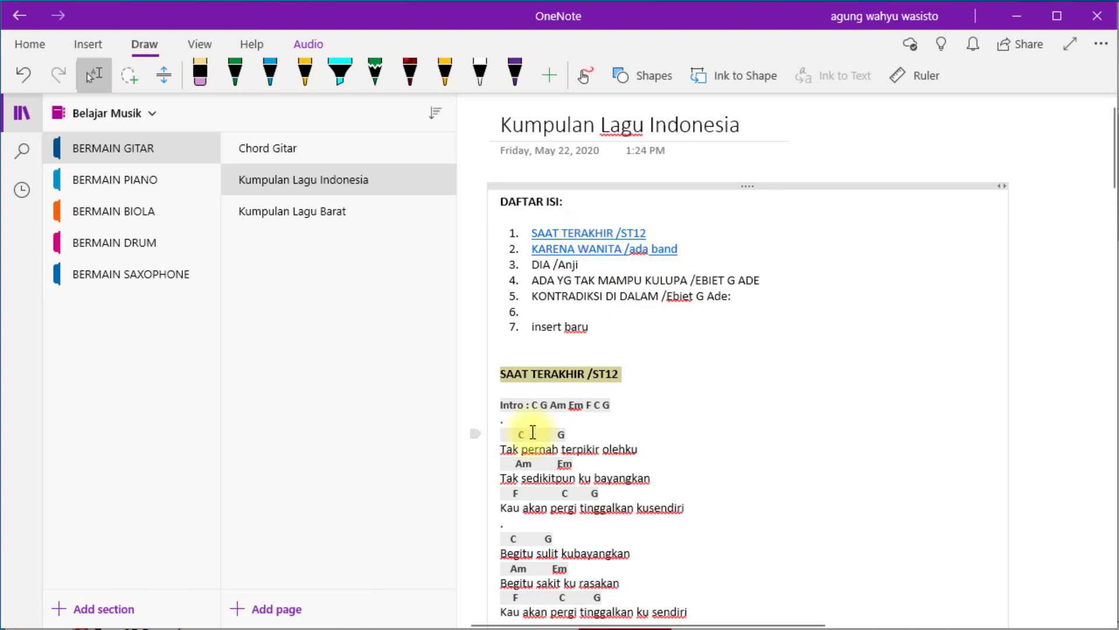
{"action": "left_click", "coordinate": [599, 250]}
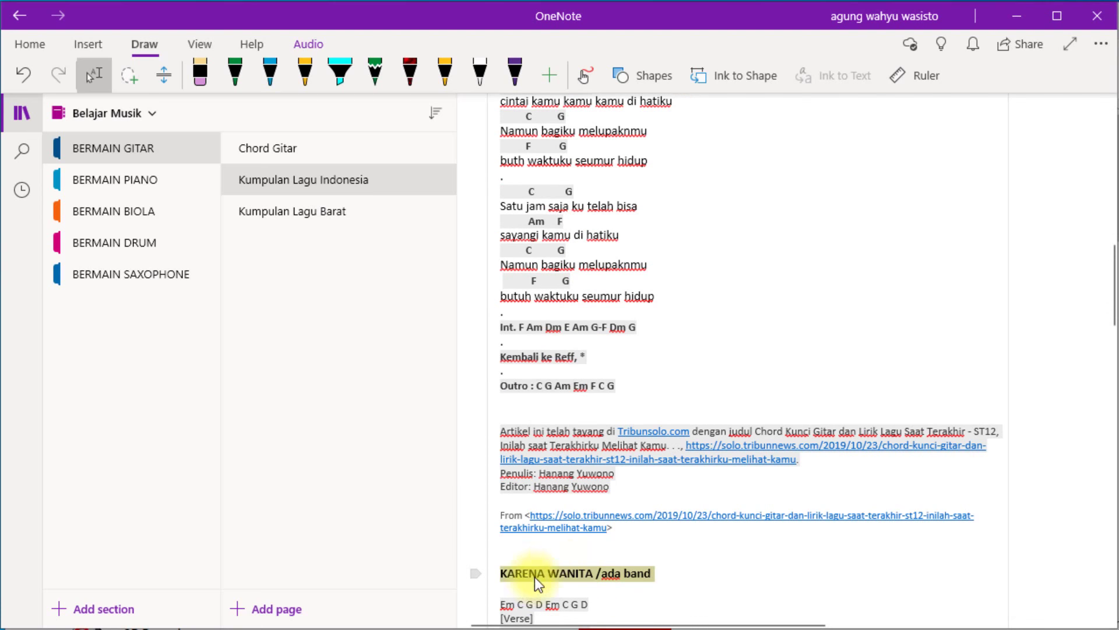
{"action": "scroll", "coordinate": [726, 569], "scroll_direction": "down", "scroll_amount": 15}
{"action": "scroll", "coordinate": [676, 485], "scroll_direction": "down", "scroll_amount": 3}
{"action": "scroll", "coordinate": [671, 395], "scroll_direction": "up", "scroll_amount": 20}
{"action": "scroll", "coordinate": [672, 400], "scroll_direction": "up", "scroll_amount": 8}
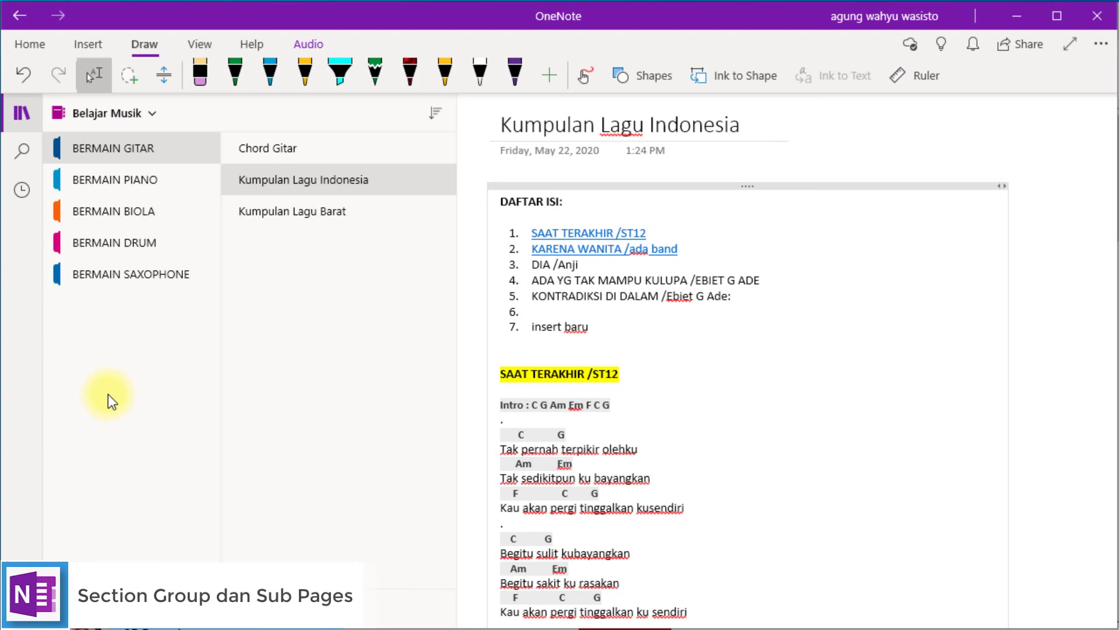
Create a new section group named Dipetik in the section list.
{"action": "right_click", "coordinate": [97, 376]}
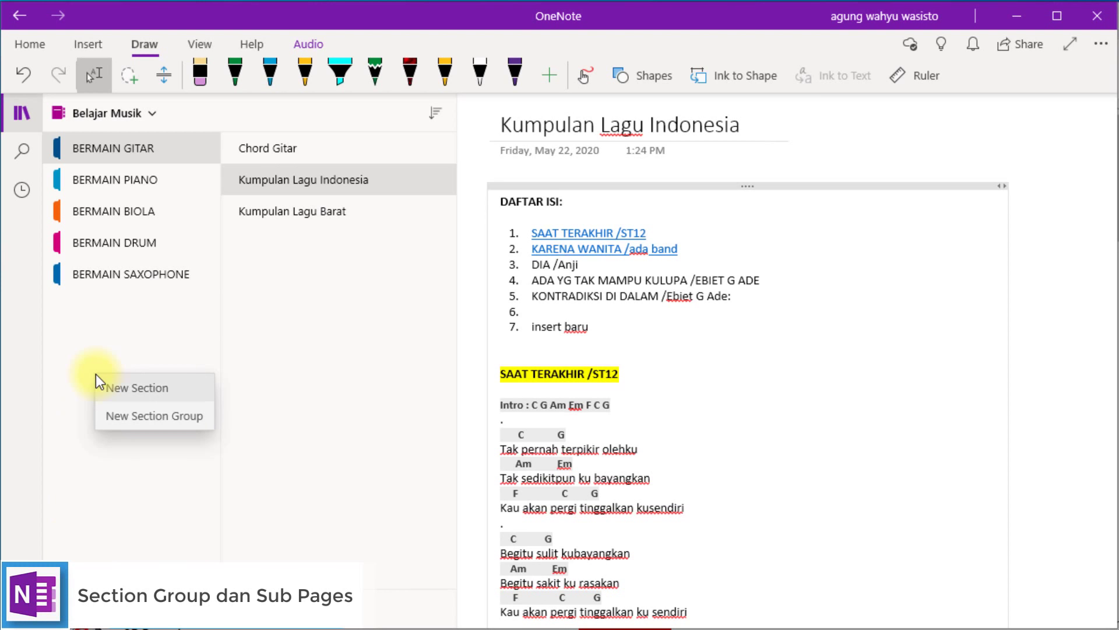
{"action": "left_click", "coordinate": [130, 425]}
{"action": "key", "text": "BackSpace"}
{"action": "type", "text": "Dipetik"}
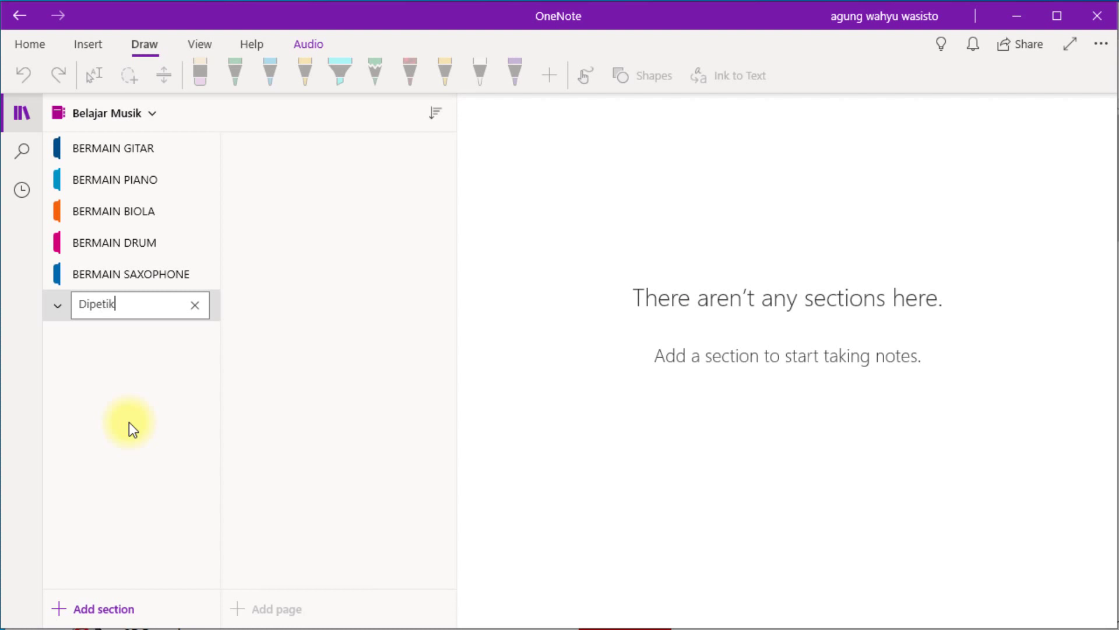
{"action": "key", "text": "Return"}
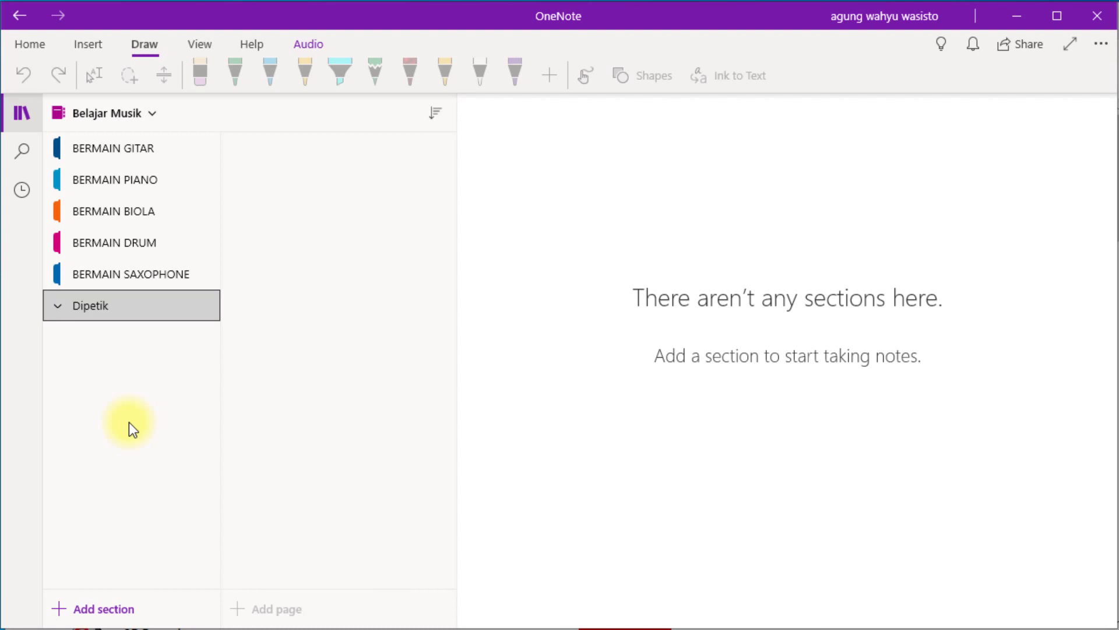
Open the BERMAIN GITAR section and bring up its section options.
{"action": "right_click", "coordinate": [89, 146]}
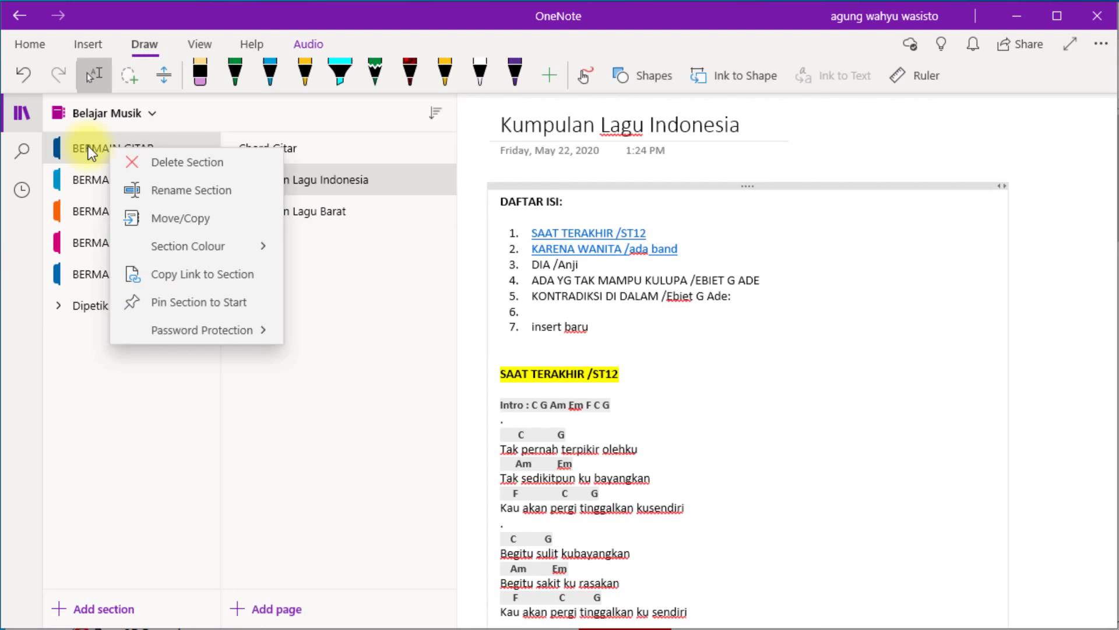
{"action": "left_click", "coordinate": [89, 146]}
{"action": "right_click", "coordinate": [89, 146]}
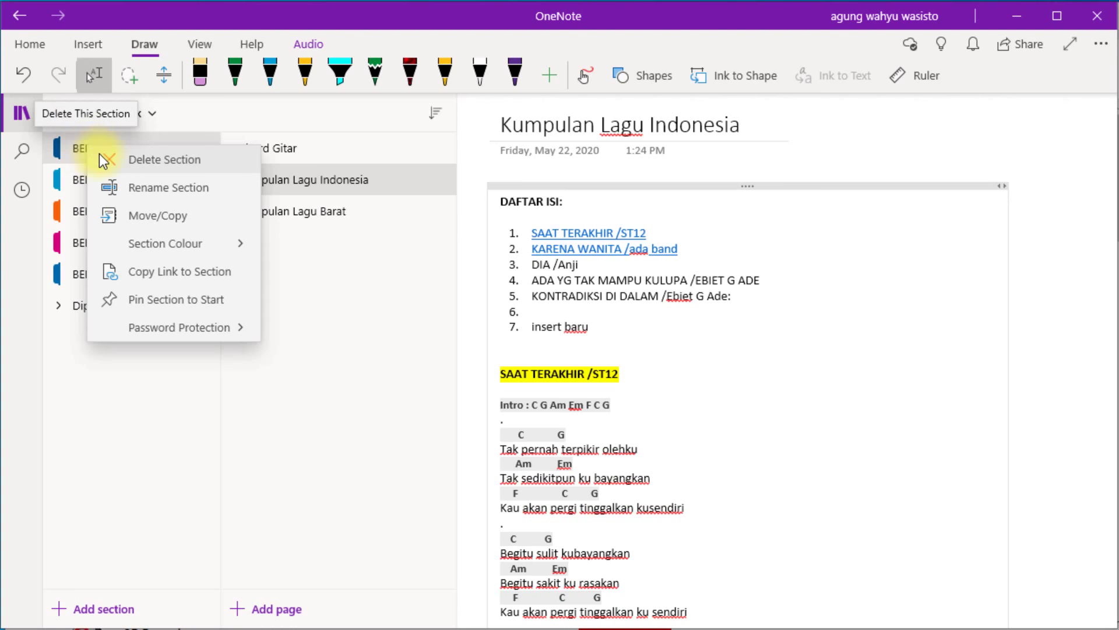
Use Move/Copy to send BERMAIN GITAR into the Dipetik group under Belajar Musik.
{"action": "left_click", "coordinate": [166, 215]}
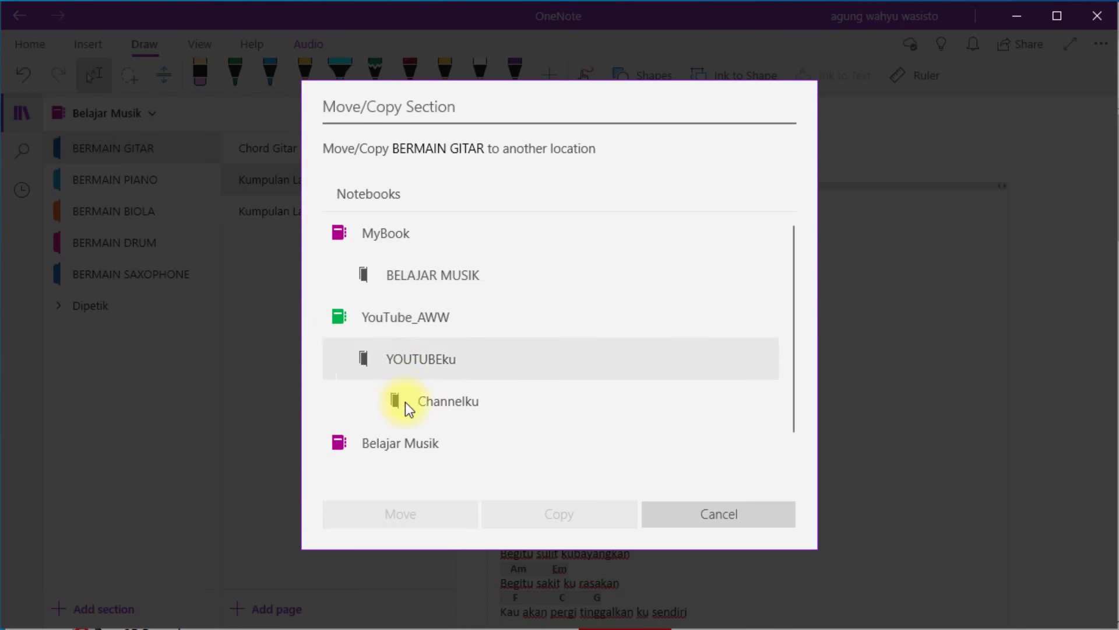
{"action": "left_click", "coordinate": [386, 448]}
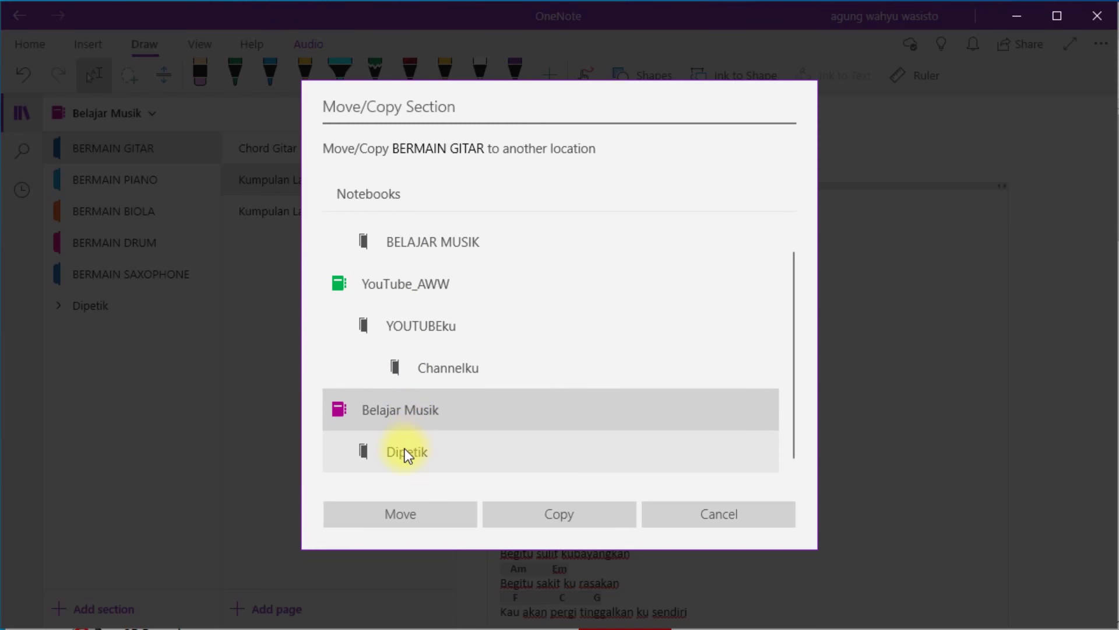
{"action": "left_click", "coordinate": [405, 451]}
{"action": "left_click", "coordinate": [433, 524]}
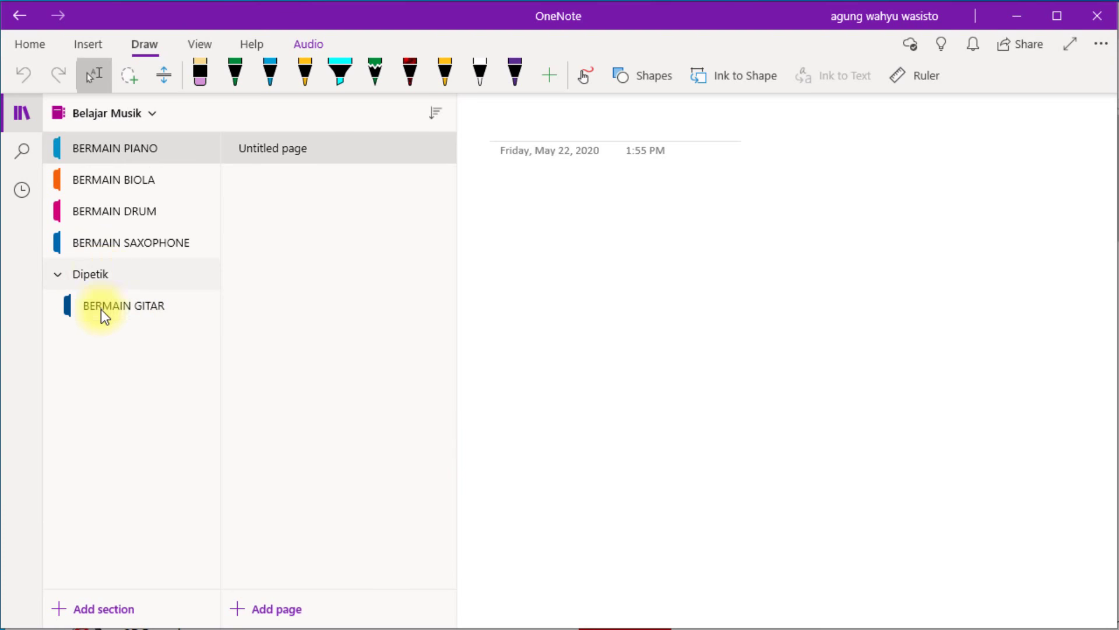
Open the moved section and browse its Chord Gitar and Kumpulan Lagu Indonesia pages.
{"action": "left_click", "coordinate": [103, 309]}
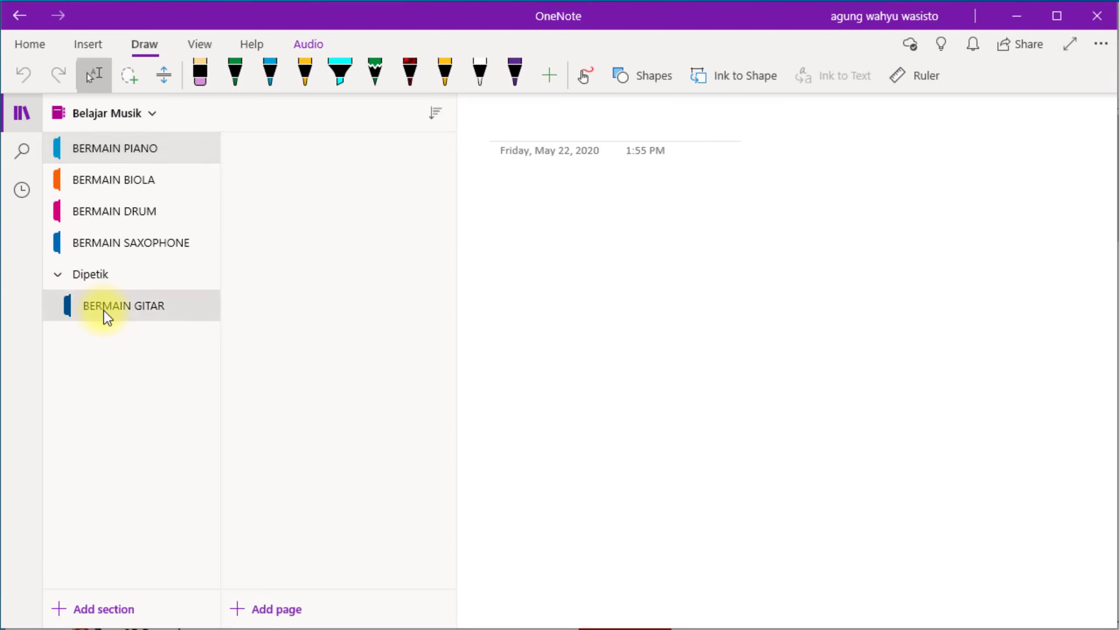
{"action": "left_click", "coordinate": [96, 278]}
{"action": "left_click", "coordinate": [58, 272]}
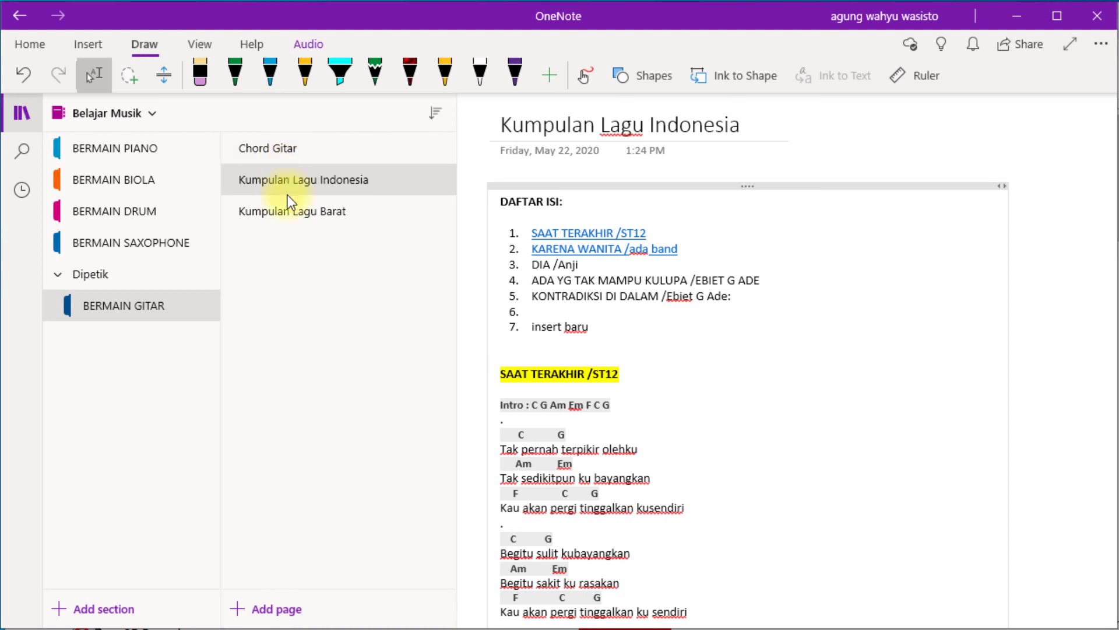
{"action": "left_click", "coordinate": [292, 150]}
{"action": "left_click", "coordinate": [295, 181]}
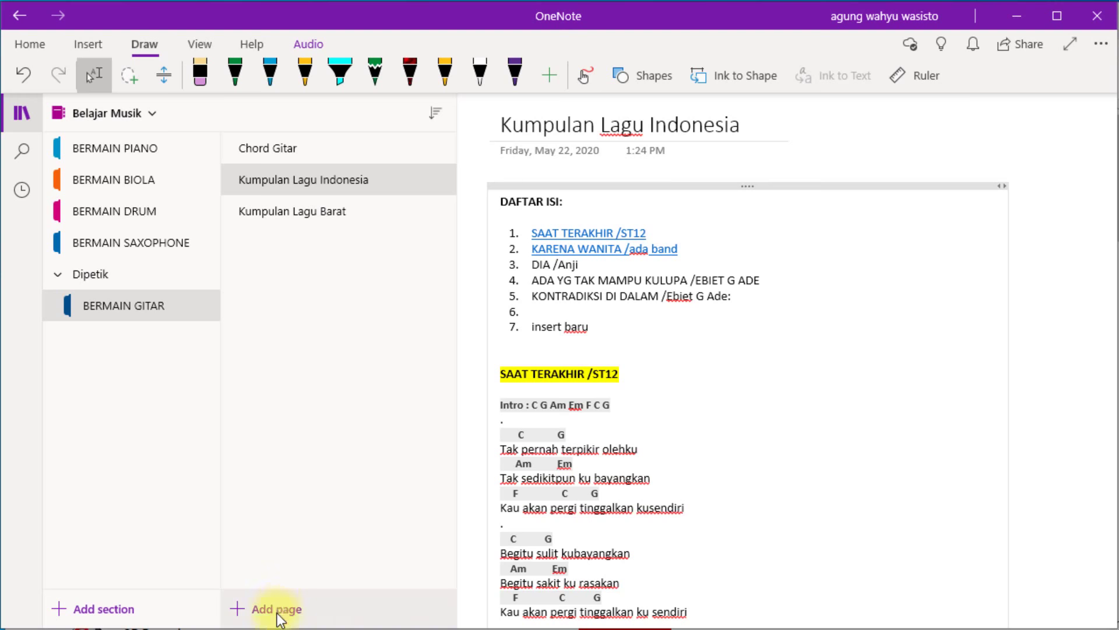
Add a new page titled Lagu Pop Indonesia to the section.
{"action": "right_click", "coordinate": [328, 389]}
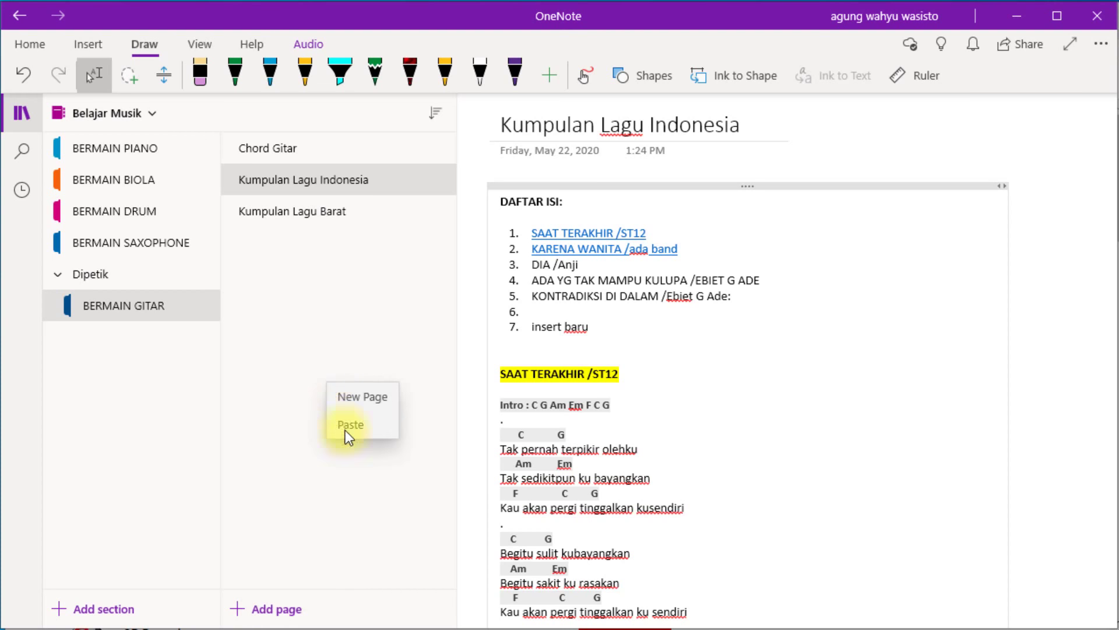
{"action": "left_click", "coordinate": [366, 401]}
{"action": "type", "text": "Lagu "}
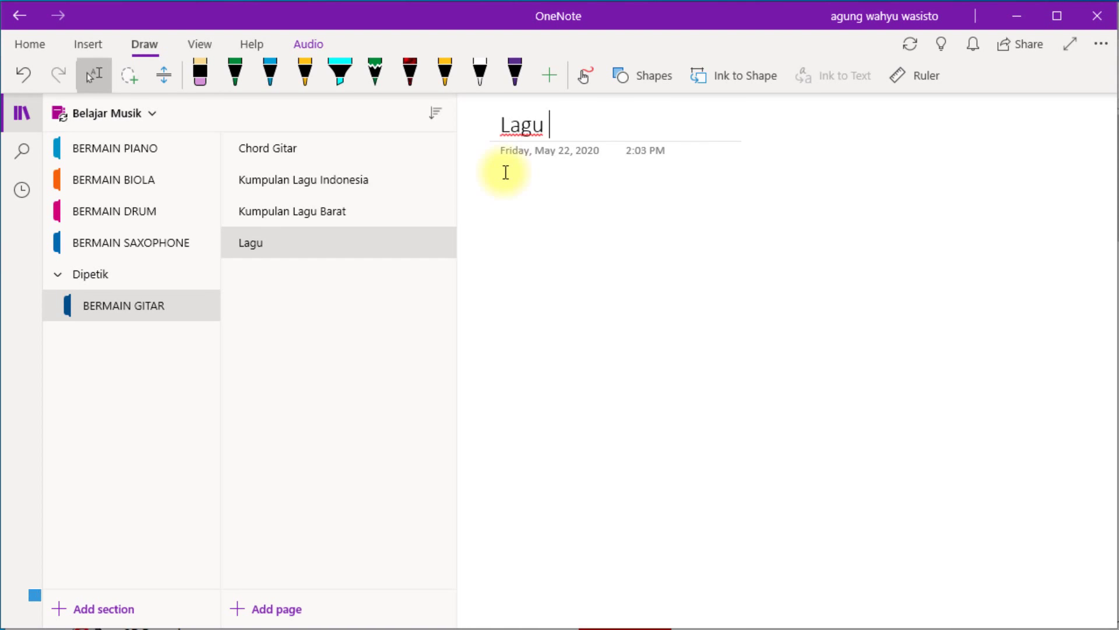
{"action": "type", "text": "Pop Indonesia"}
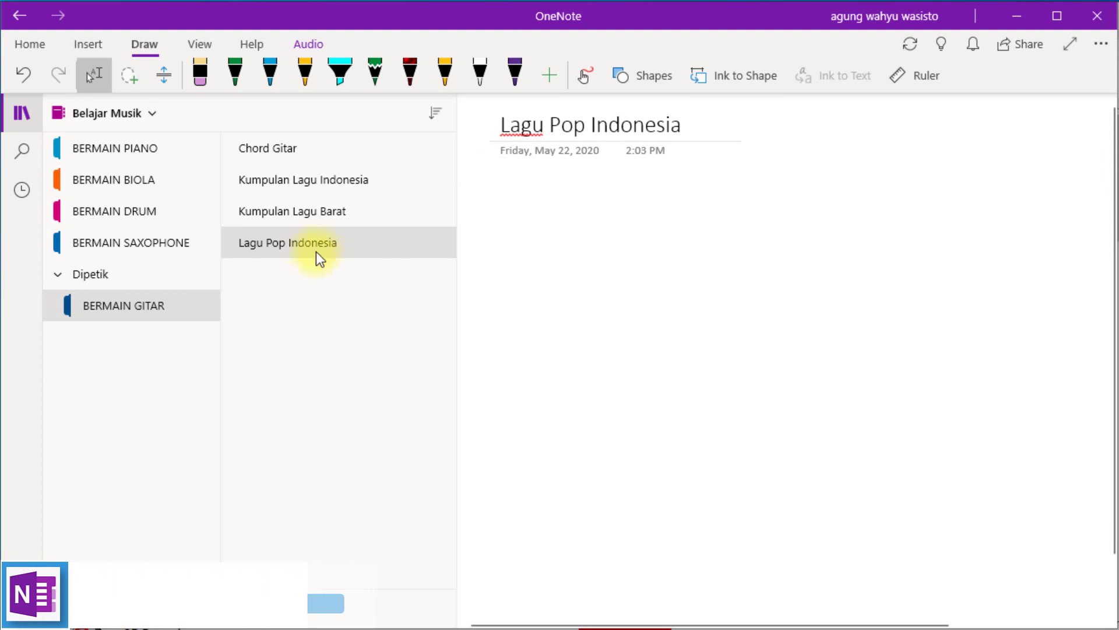
{"action": "left_click", "coordinate": [316, 245]}
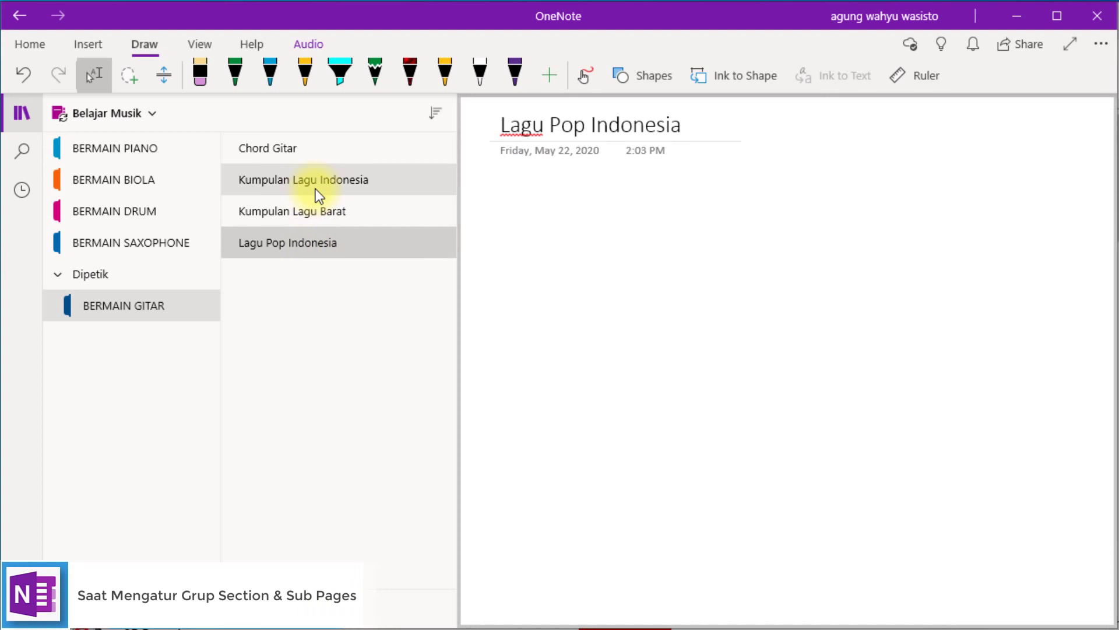
Move Kumpulan Lagu Indonesia below Lagu Pop Indonesia and make it a subpage.
{"action": "left_click", "coordinate": [316, 181]}
{"action": "left_click_drag", "start_coordinate": [316, 181], "coordinate": [319, 236]}
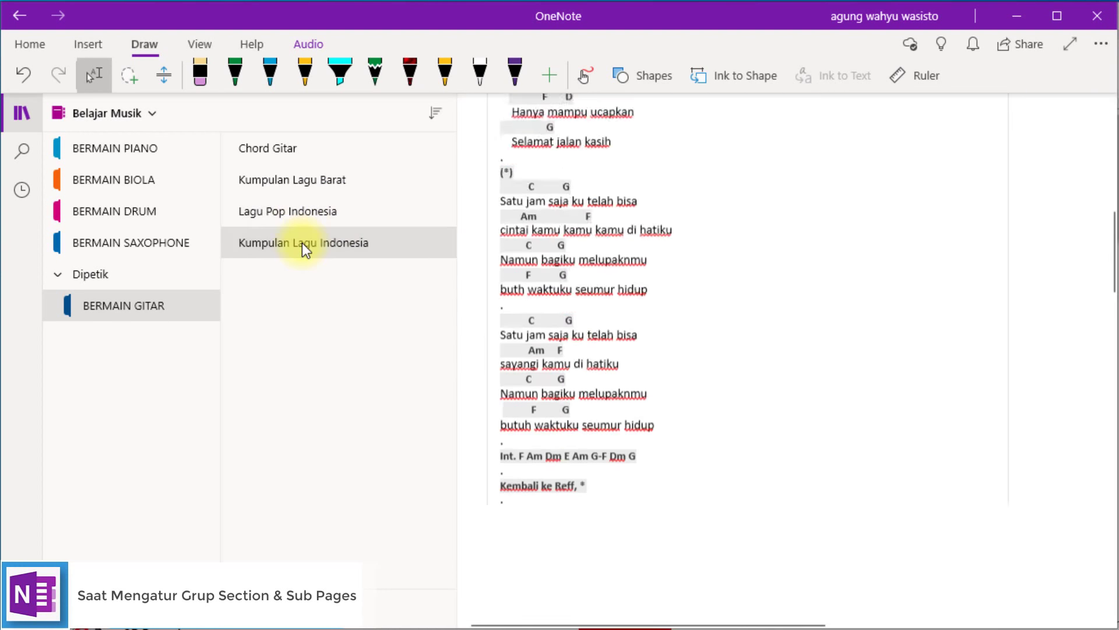
{"action": "right_click", "coordinate": [302, 245]}
{"action": "left_click", "coordinate": [382, 424]}
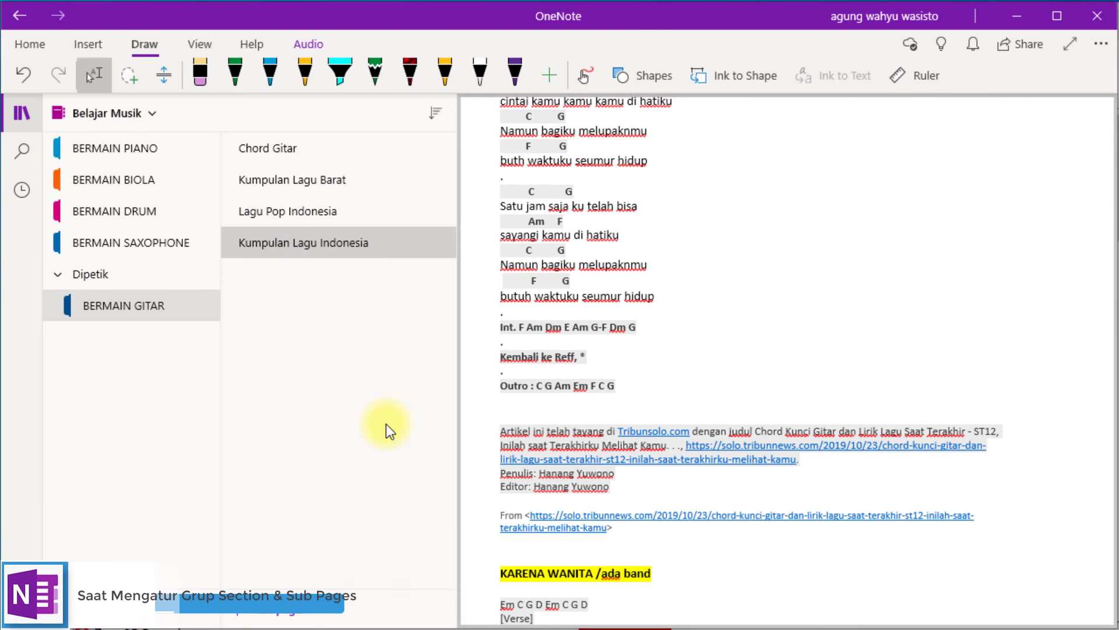
Check the nesting by collapsing and expanding Lagu Pop Indonesia and opening the subpage.
{"action": "left_click", "coordinate": [282, 214]}
{"action": "left_click", "coordinate": [295, 242]}
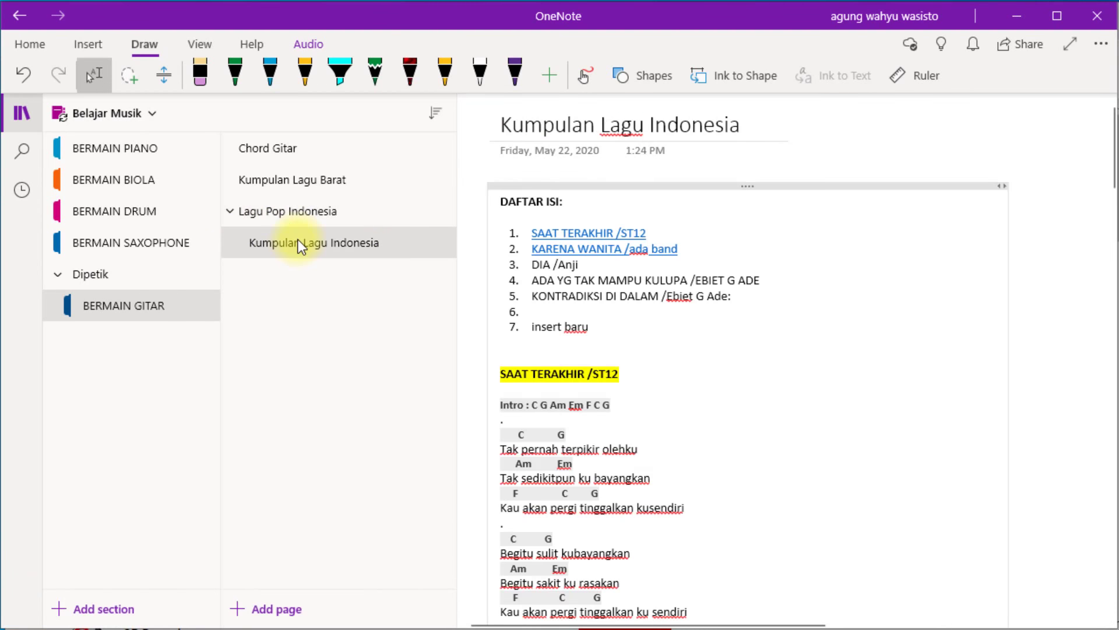
{"action": "left_click", "coordinate": [230, 211]}
{"action": "left_click", "coordinate": [231, 211]}
{"action": "left_click", "coordinate": [300, 248]}
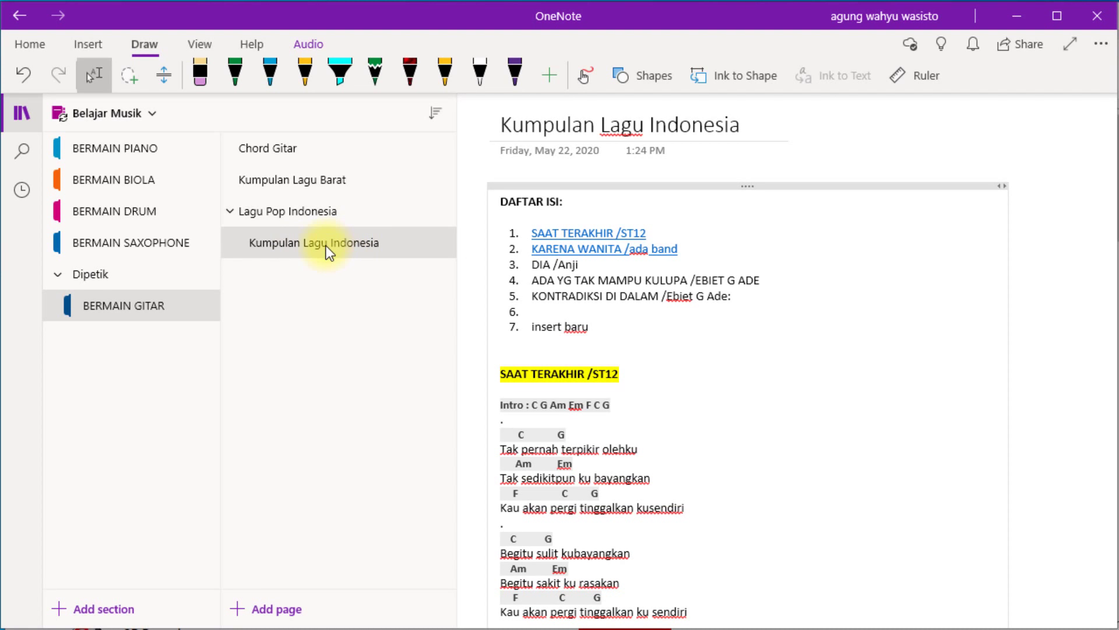
Add a new page titled Lagu Jawa.
{"action": "left_click", "coordinate": [280, 610]}
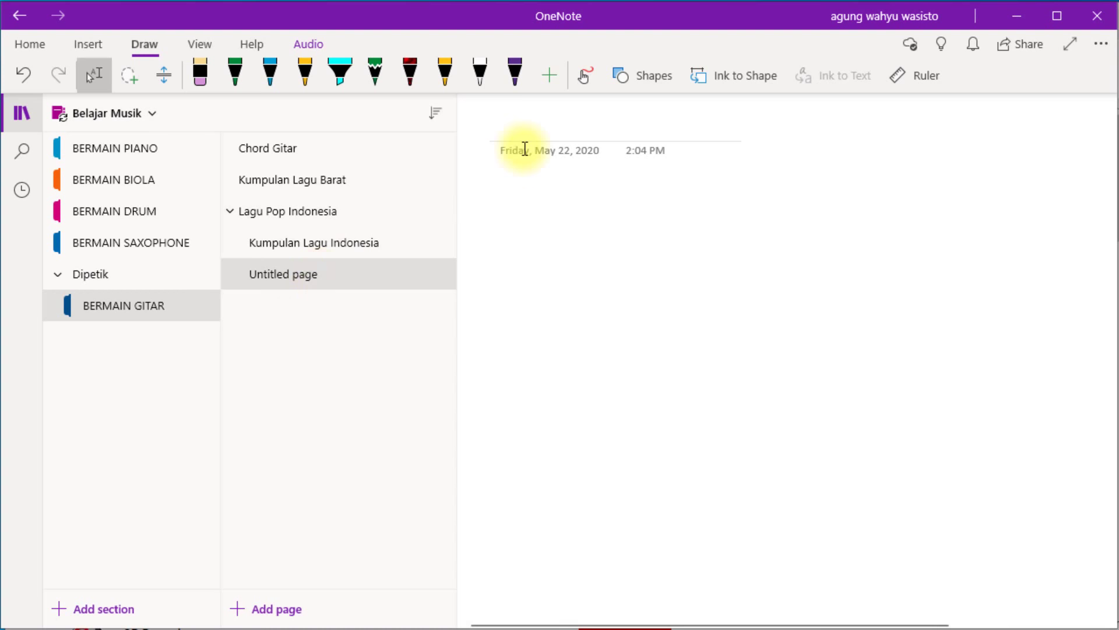
{"action": "type", "text": "Lagu Jawa"}
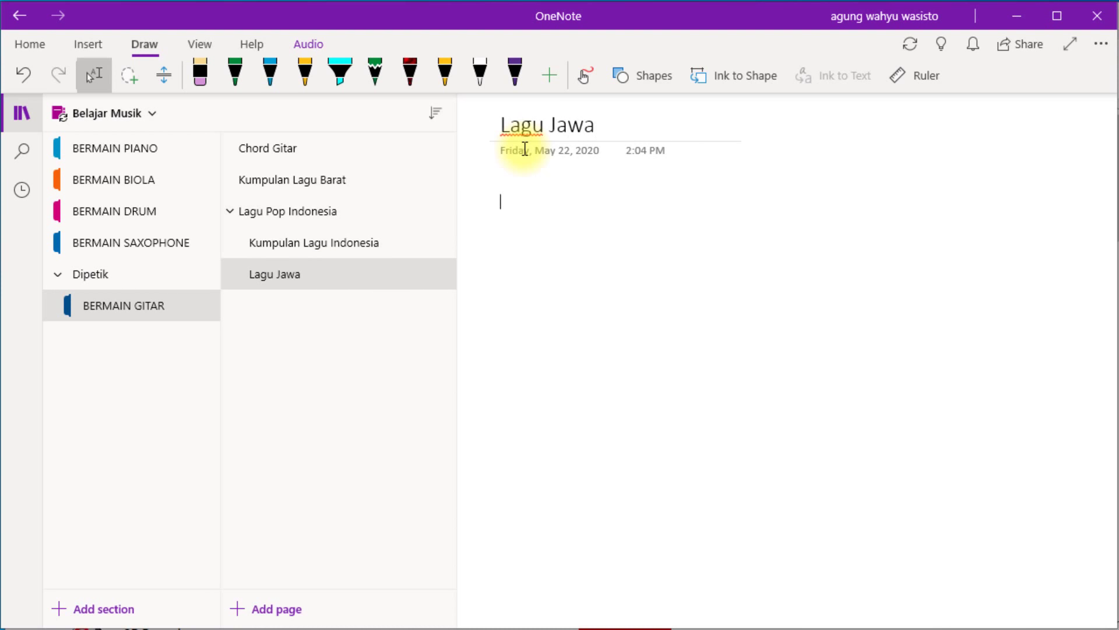
{"action": "left_click", "coordinate": [235, 216]}
{"action": "left_click", "coordinate": [290, 275]}
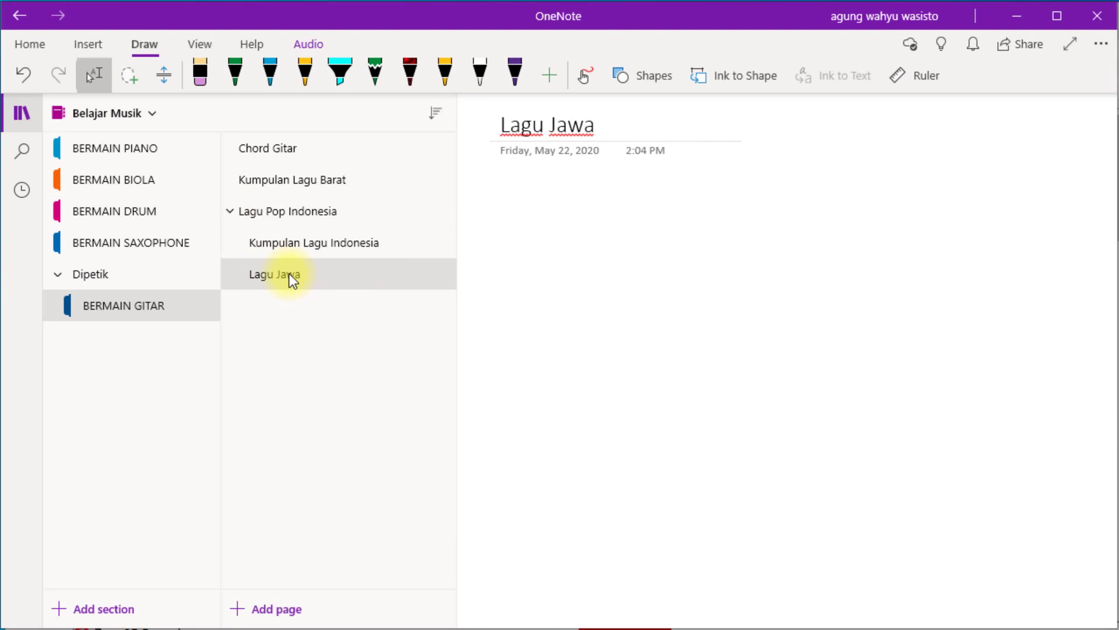
Make Lagu Jawa a subpage one level below Kumpulan Lagu Indonesia.
{"action": "right_click", "coordinate": [289, 274]}
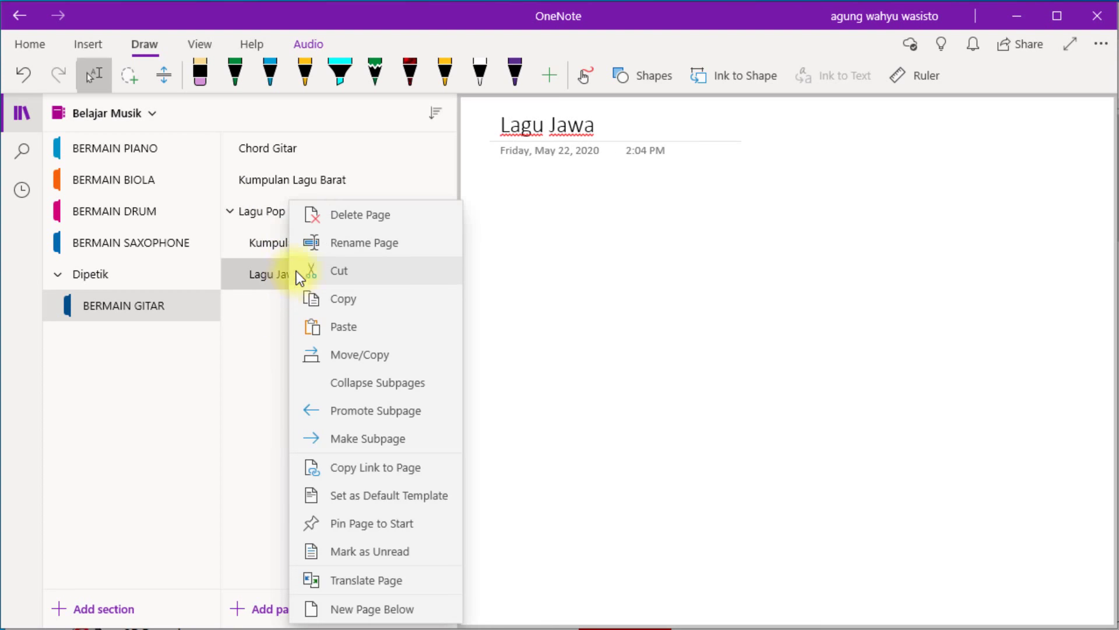
{"action": "left_click", "coordinate": [378, 437]}
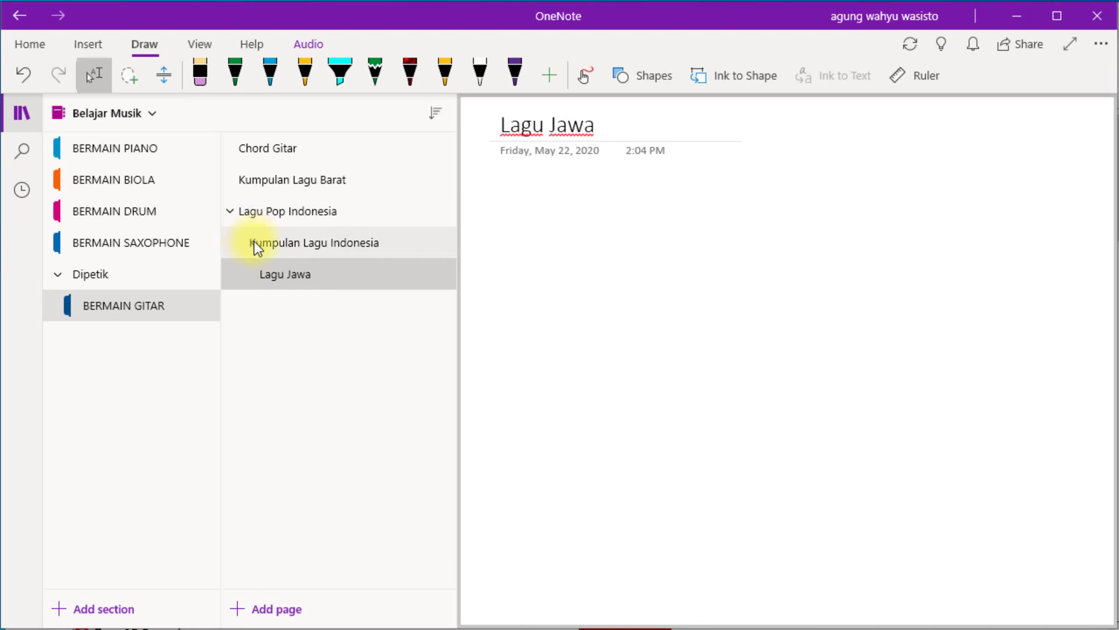
{"action": "left_click", "coordinate": [286, 275]}
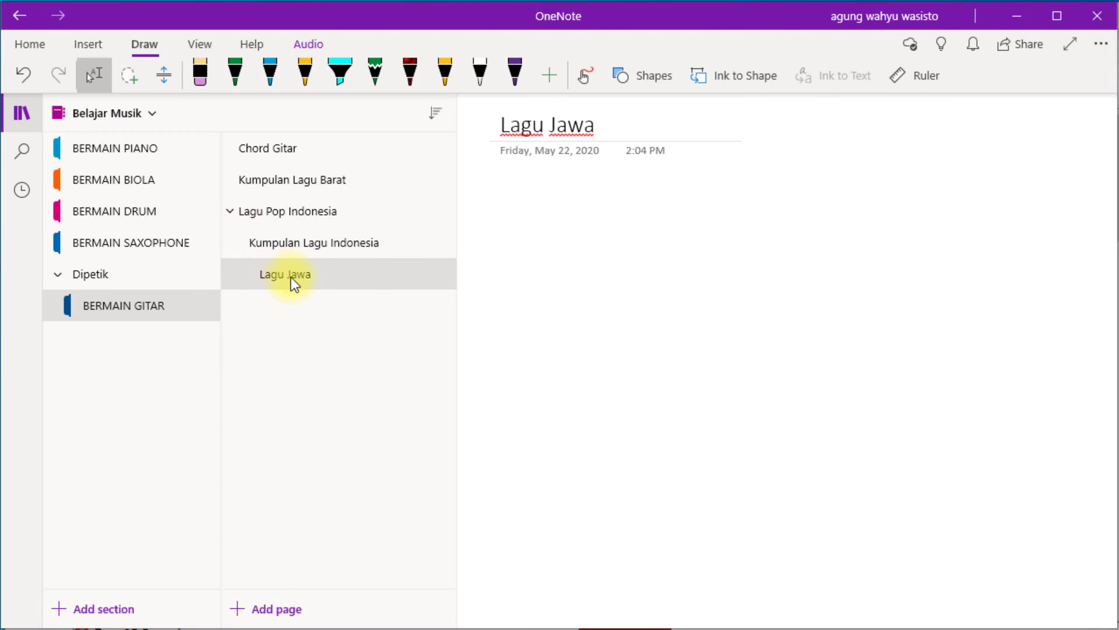
{"action": "right_click", "coordinate": [292, 278]}
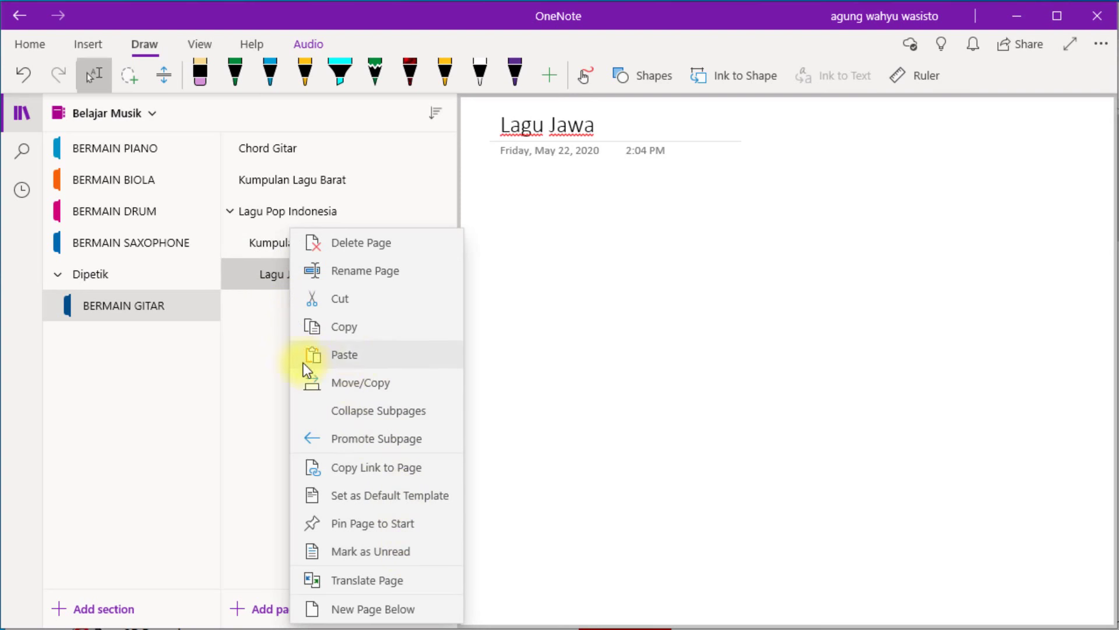
{"action": "left_click", "coordinate": [264, 346]}
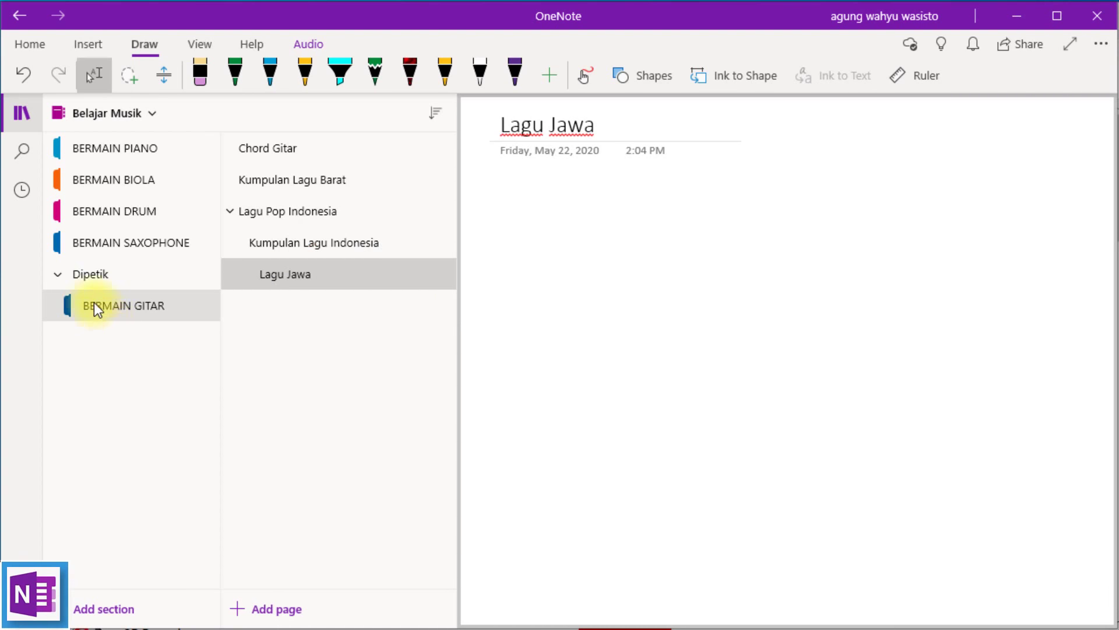
Add a password to the BERMAIN GITAR section via Password Protection, entering it twice.
{"action": "left_click", "coordinate": [56, 275]}
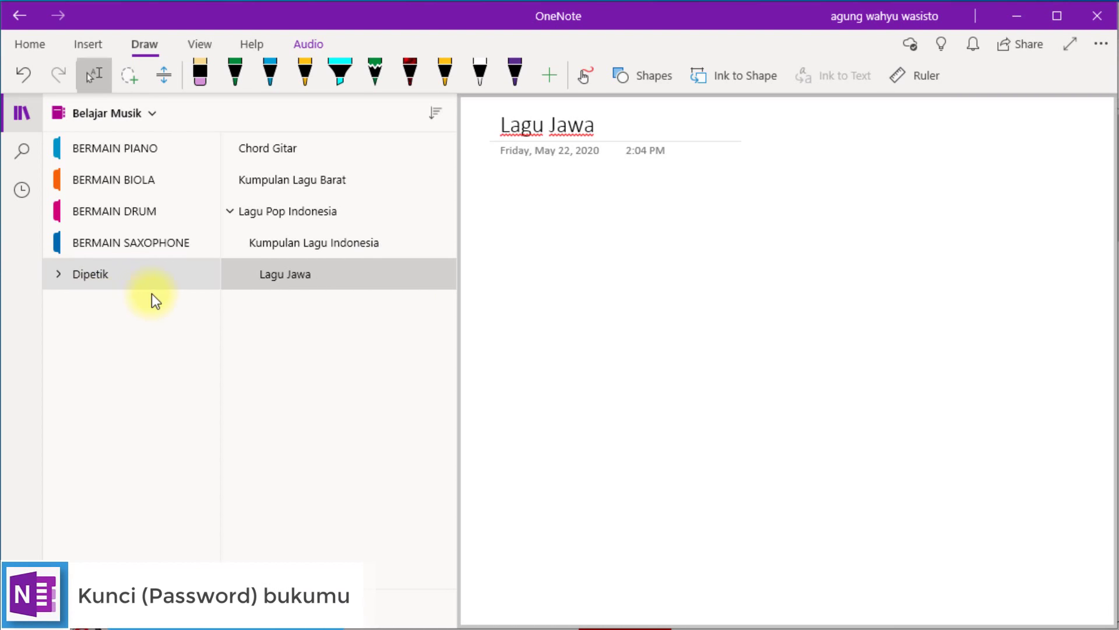
{"action": "left_click", "coordinate": [57, 275]}
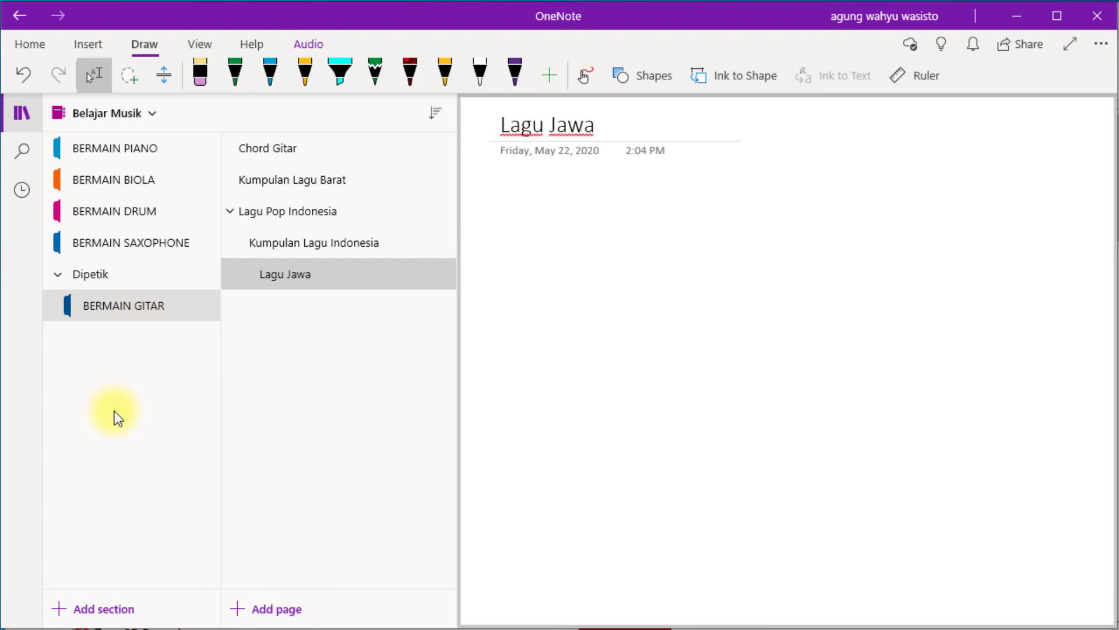
{"action": "right_click", "coordinate": [118, 309]}
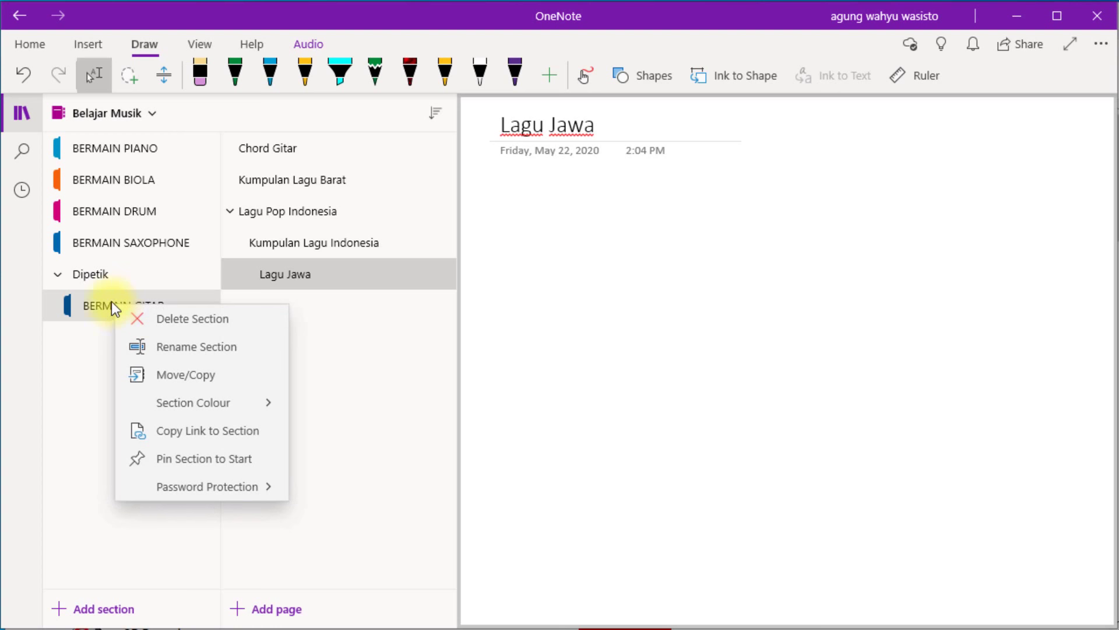
{"action": "left_click", "coordinate": [204, 488]}
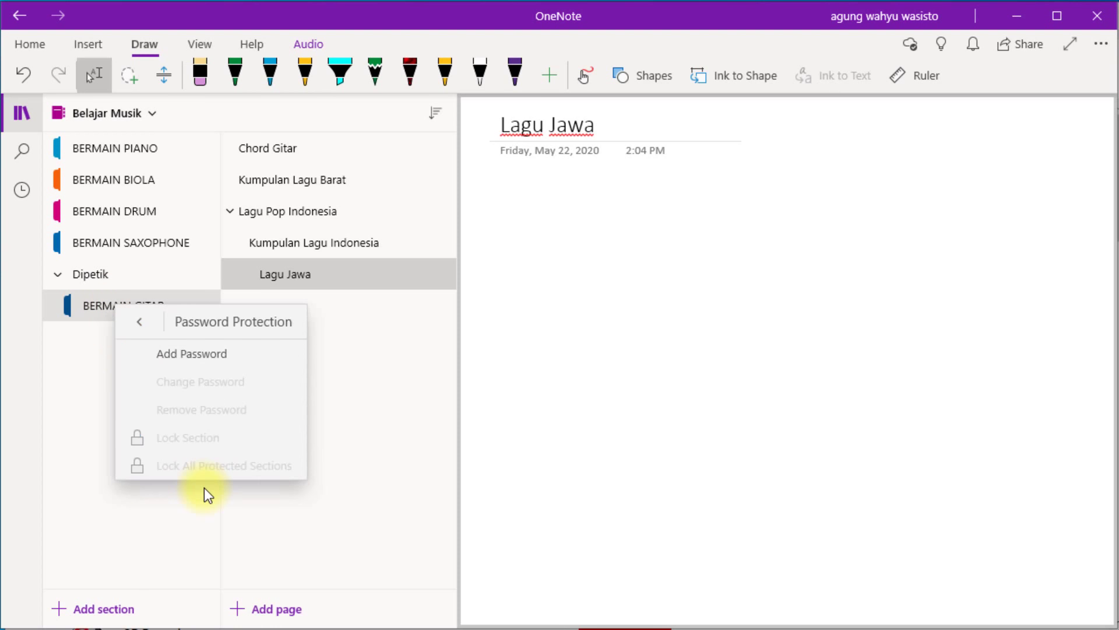
{"action": "left_click", "coordinate": [211, 360]}
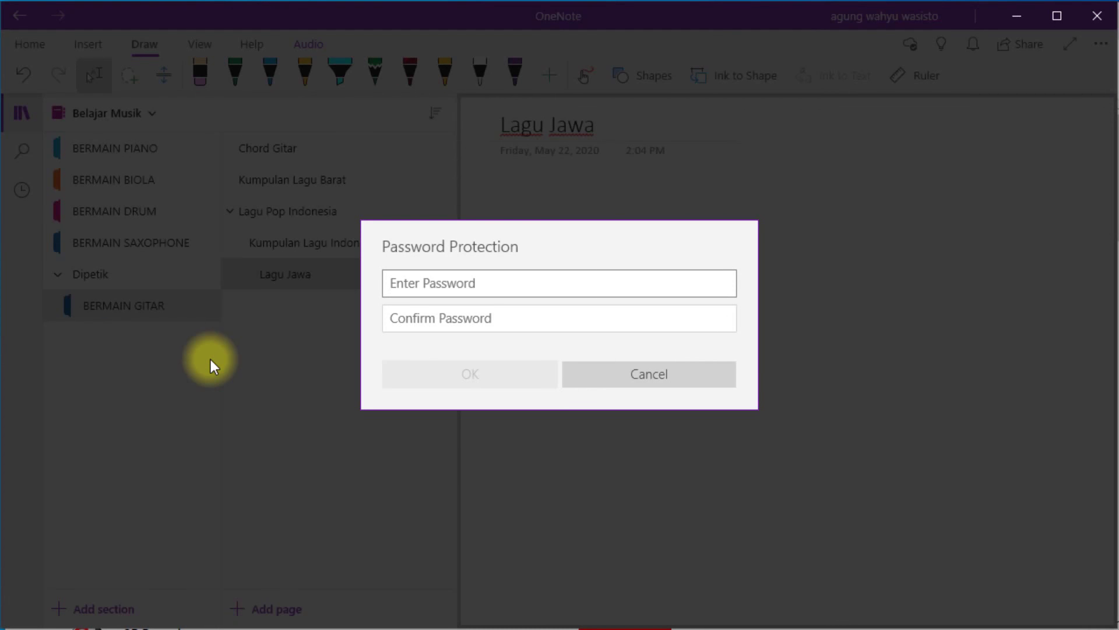
{"action": "type", "text": "***"}
{"action": "key", "text": "Tab"}
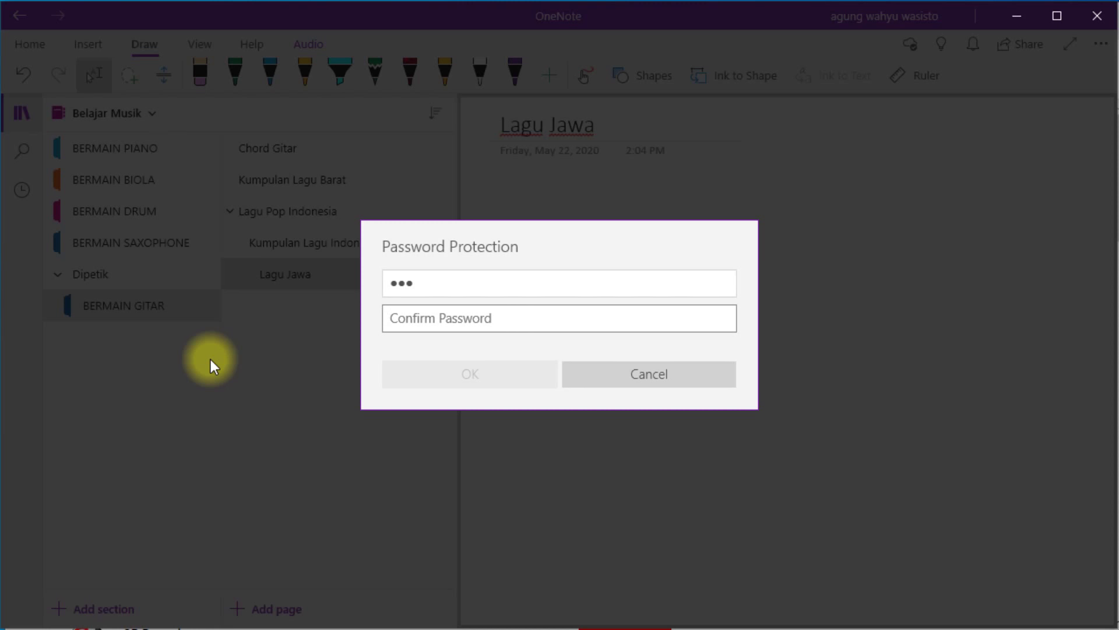
{"action": "type", "text": "***"}
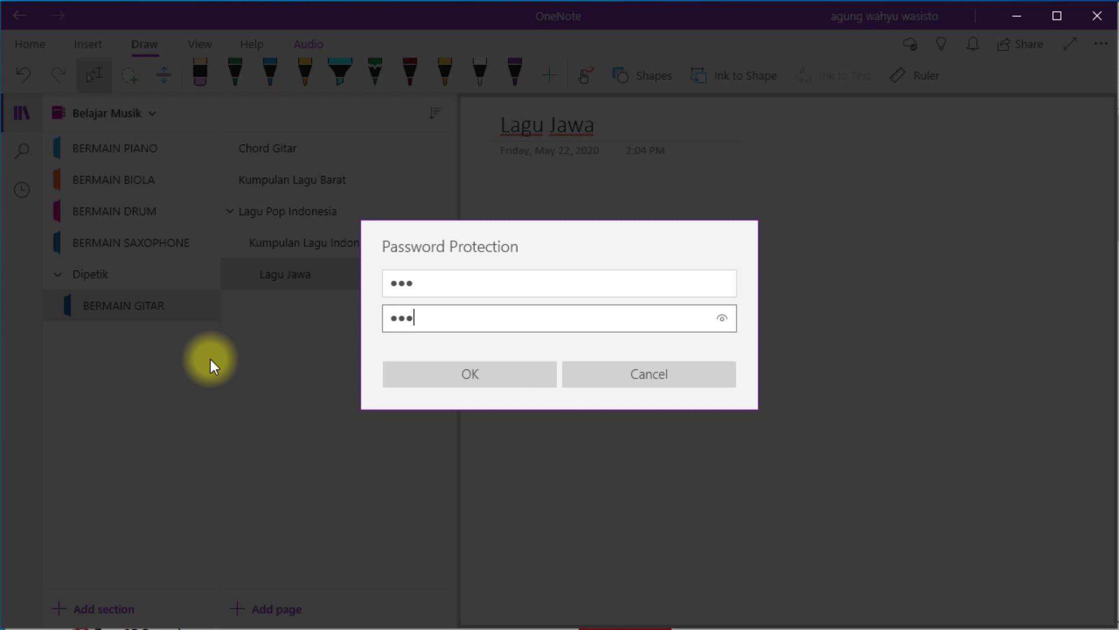
{"action": "key", "text": "Return"}
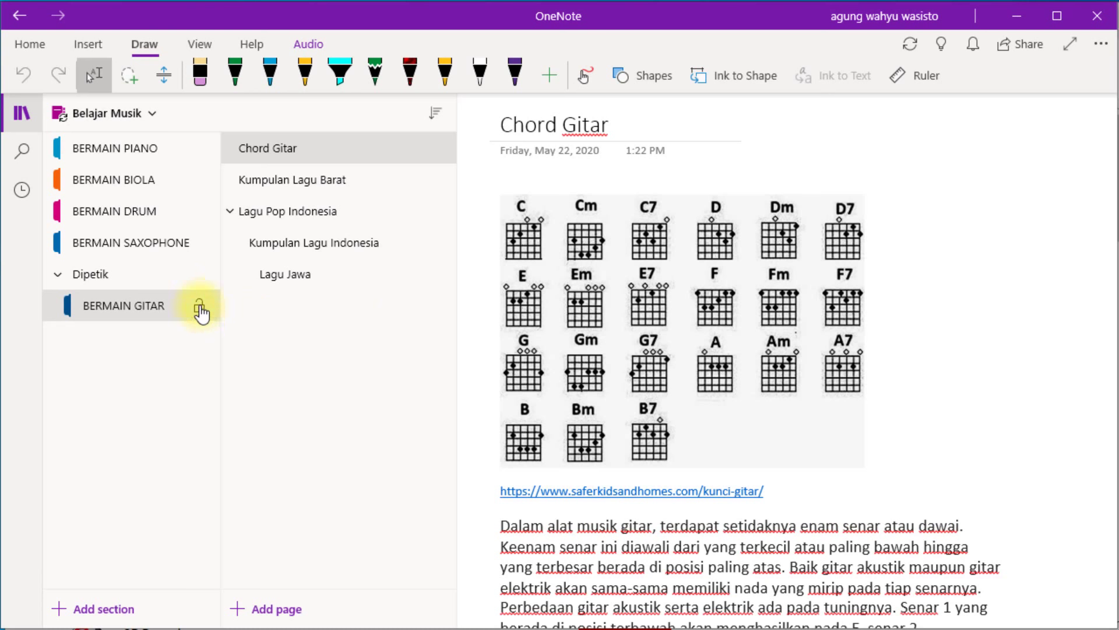
Lock BERMAIN GITAR, visit the SAXOPHONE and BIOLA sections, then return to it.
{"action": "left_click", "coordinate": [200, 309]}
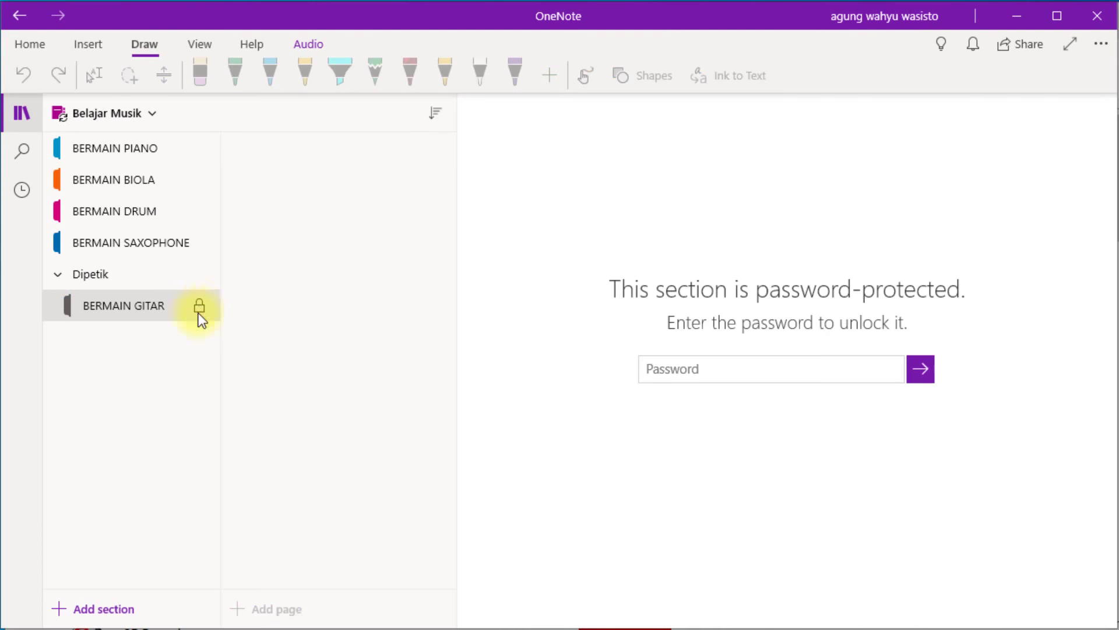
{"action": "left_click", "coordinate": [95, 274]}
{"action": "left_click", "coordinate": [102, 243]}
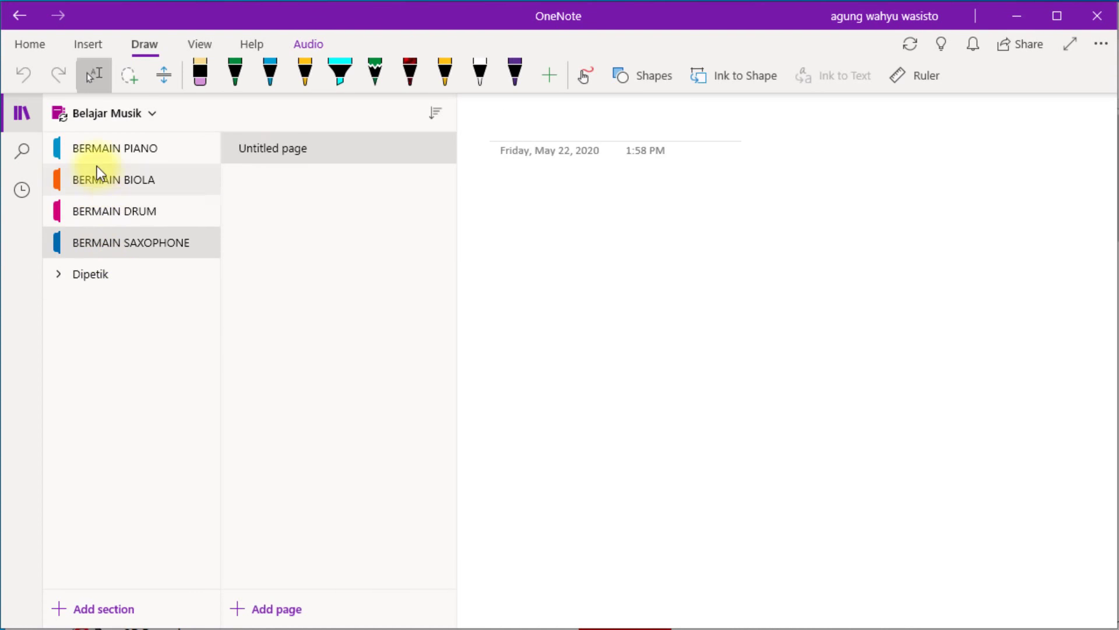
{"action": "left_click", "coordinate": [97, 169]}
{"action": "left_click", "coordinate": [60, 277]}
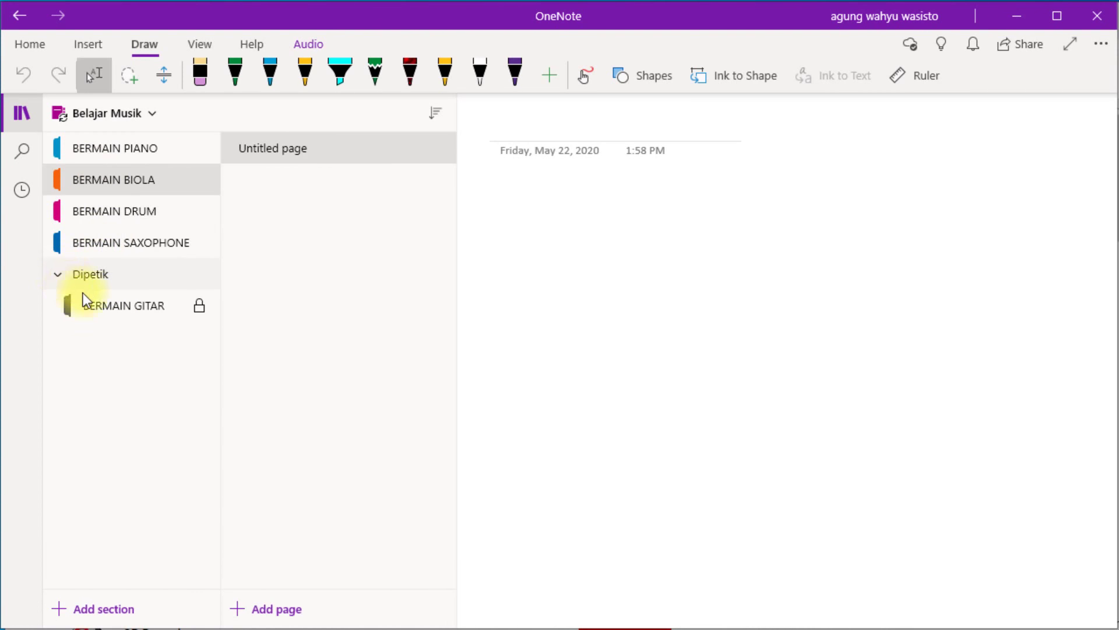
{"action": "left_click", "coordinate": [138, 302]}
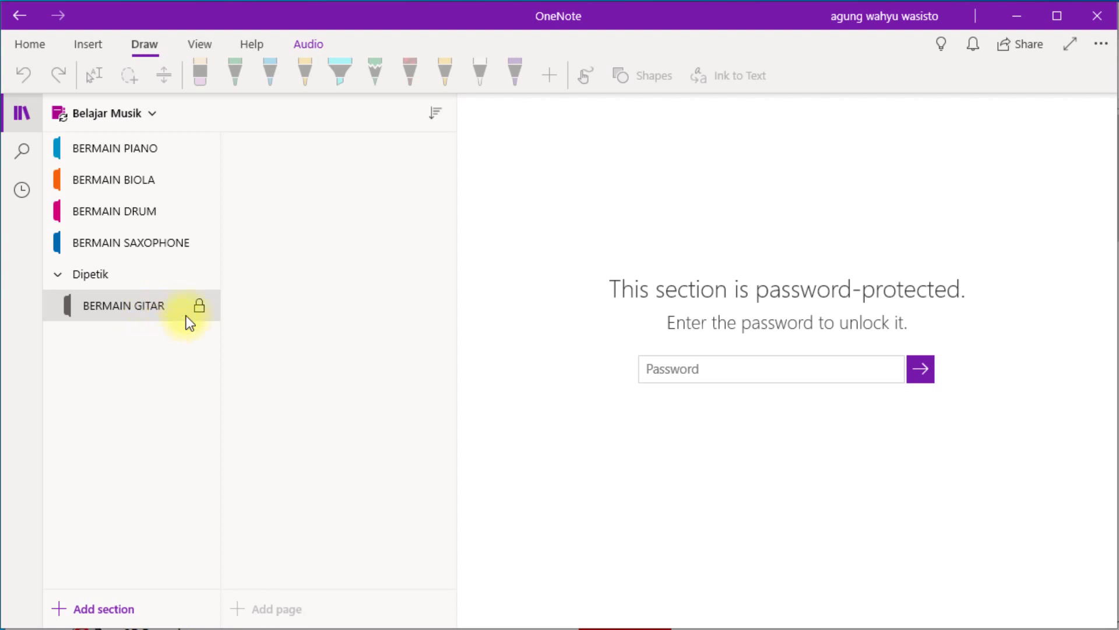
Enter the section password at the unlock prompt to reopen BERMAIN GITAR.
{"action": "left_click", "coordinate": [200, 309]}
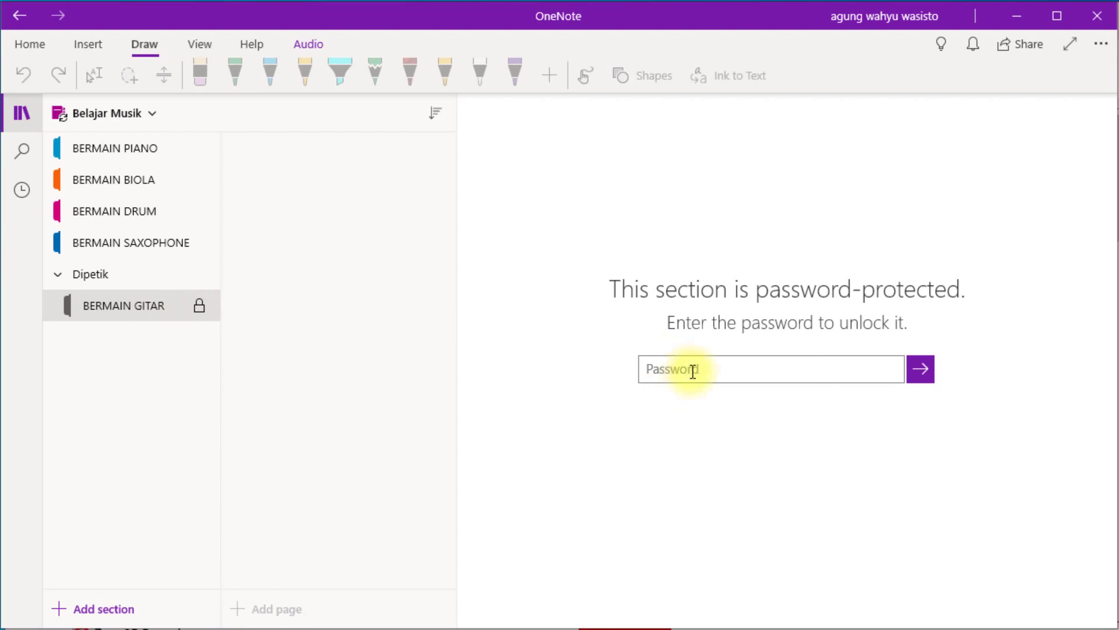
{"action": "type", "text": "•••"}
{"action": "key", "text": "Return"}
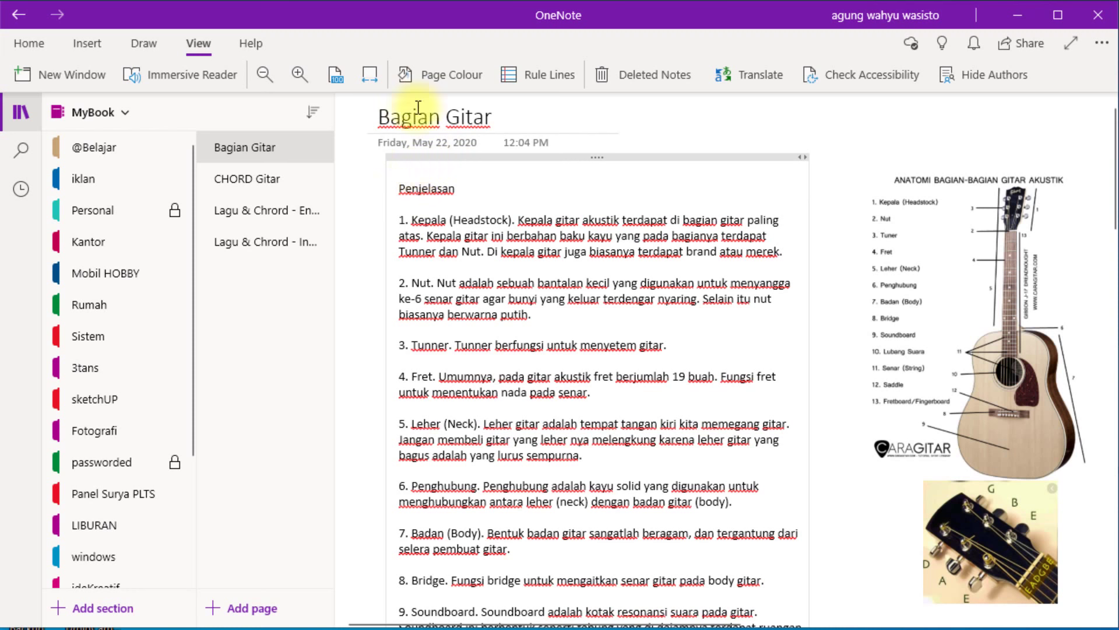
Try blue rule lines, Wide Ruled, then grid lines, finally setting Rule Lines to None.
{"action": "left_click", "coordinate": [529, 74]}
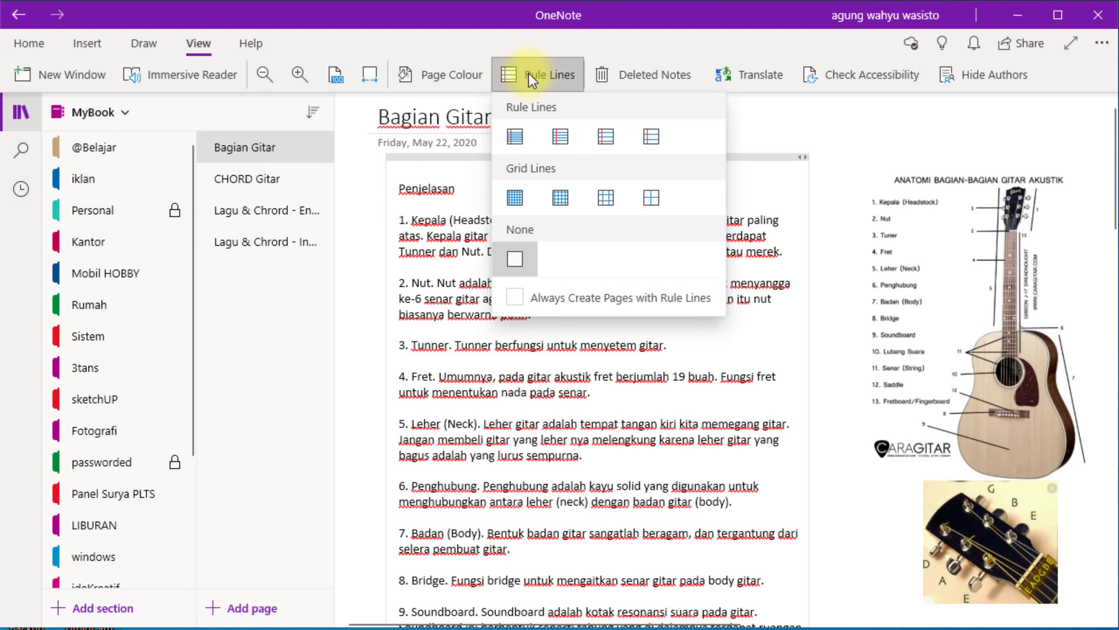
{"action": "left_click", "coordinate": [557, 135]}
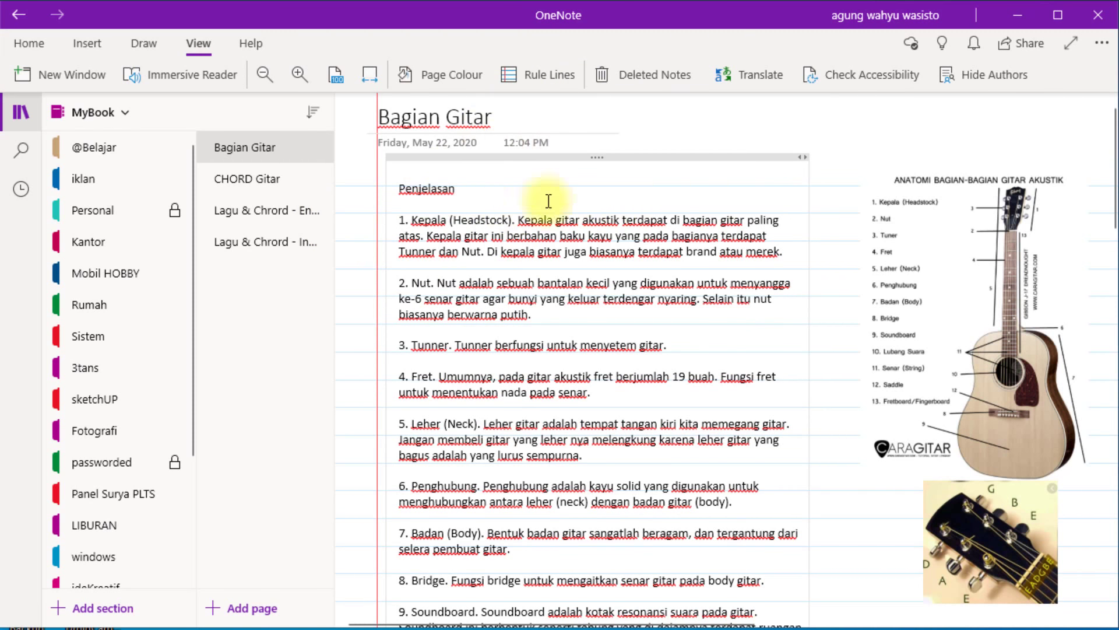
{"action": "left_click", "coordinate": [527, 72]}
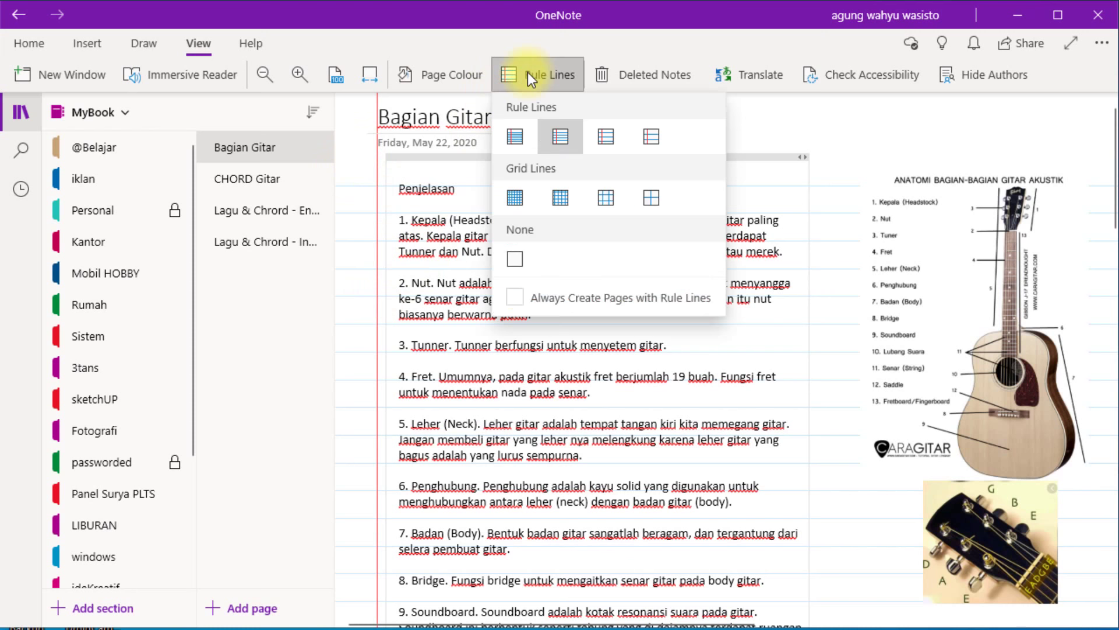
{"action": "left_click", "coordinate": [606, 137]}
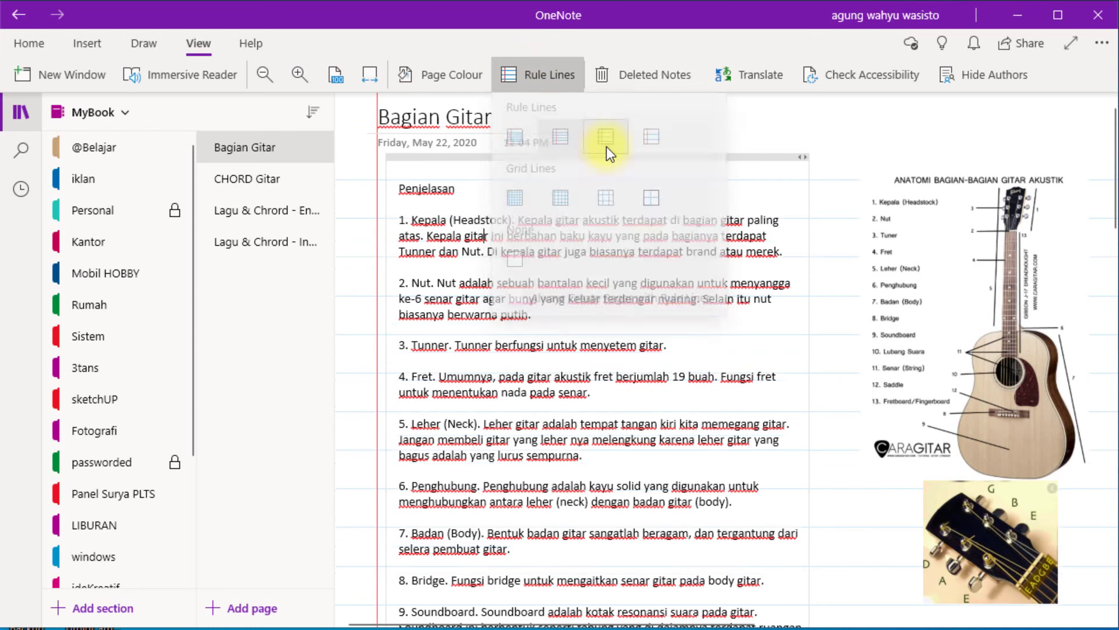
{"action": "left_click", "coordinate": [550, 80]}
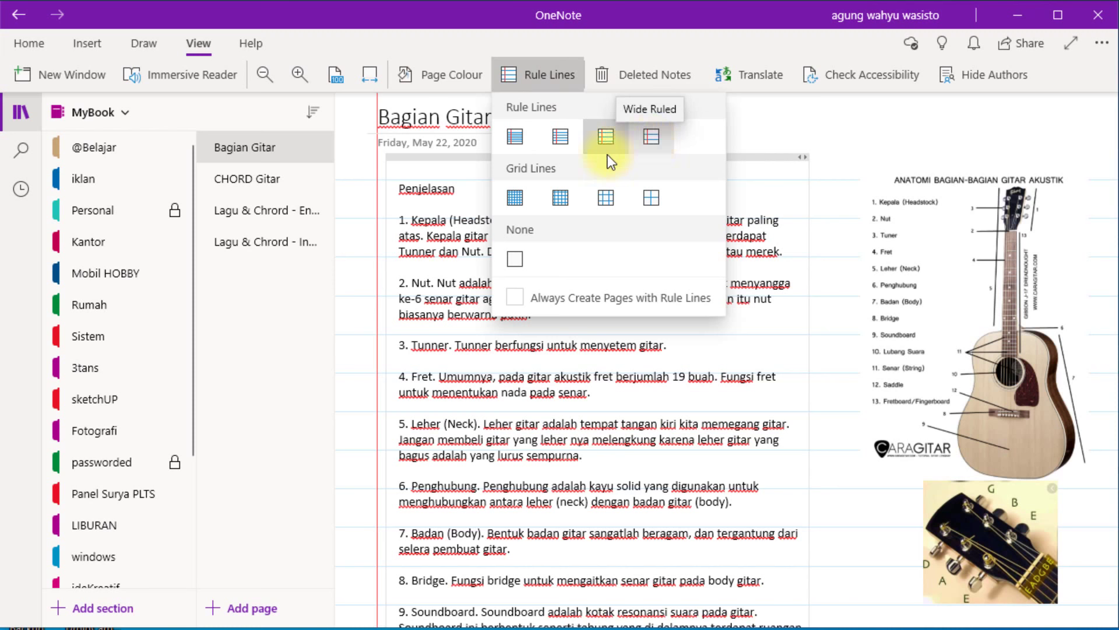
{"action": "left_click", "coordinate": [563, 199]}
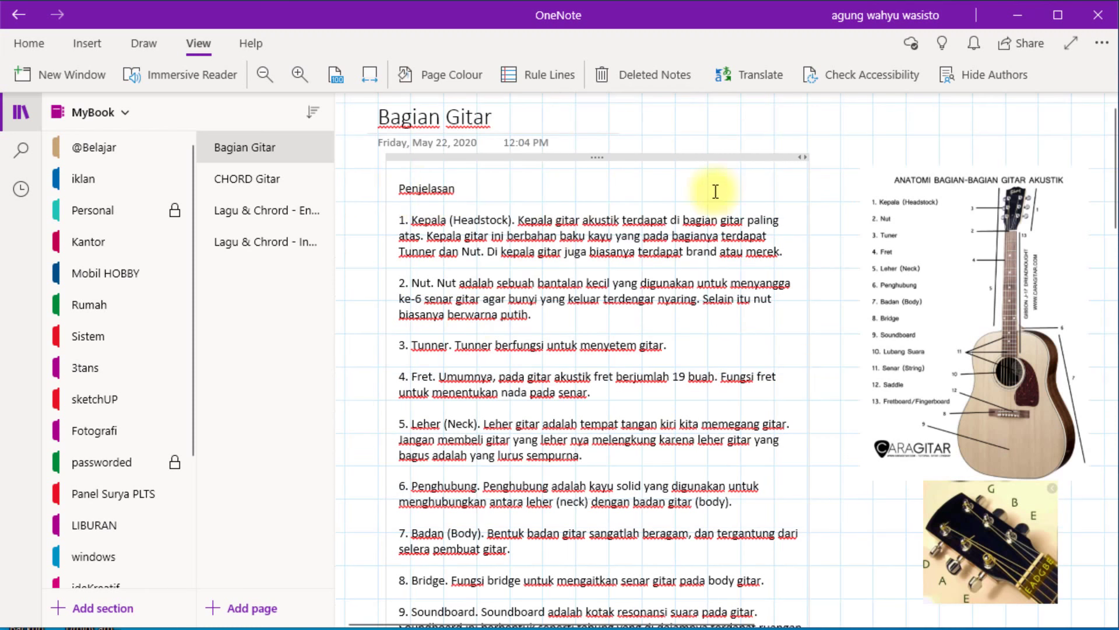
{"action": "left_click", "coordinate": [540, 83]}
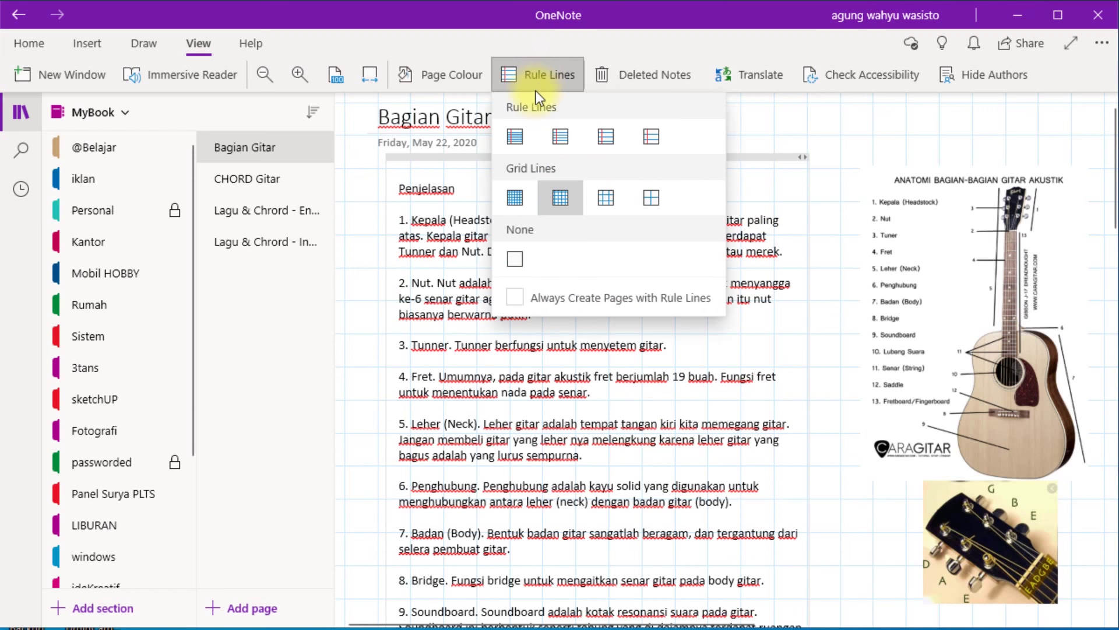
{"action": "left_click", "coordinate": [522, 254]}
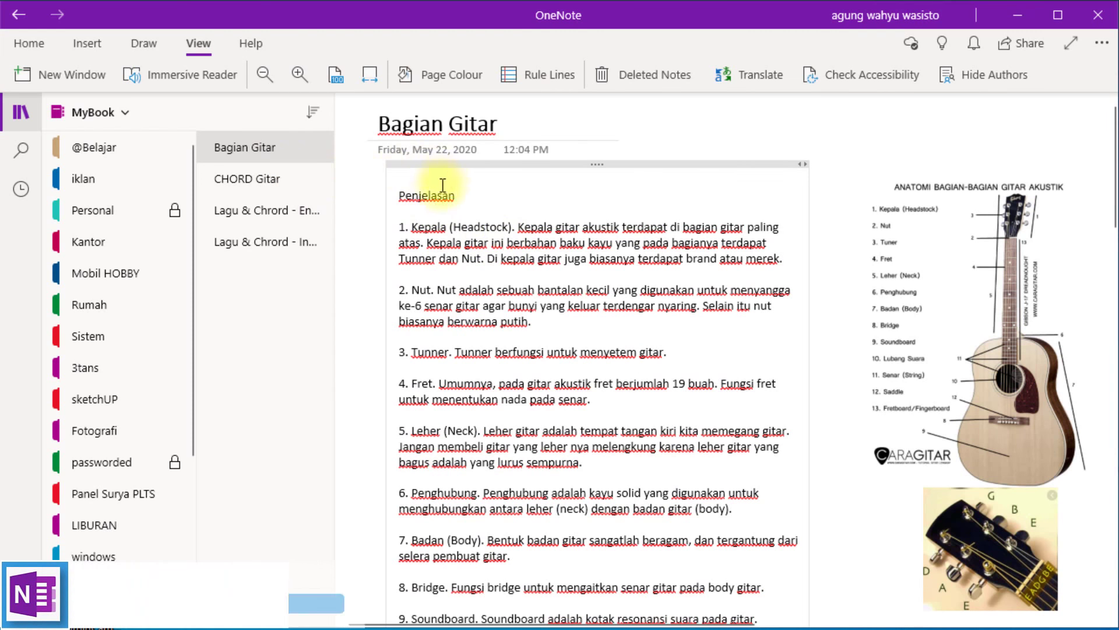
Play and pause Bagian Gitar in Immersive Reader, then go to Lagu & Chrord - English.
{"action": "left_click", "coordinate": [209, 79]}
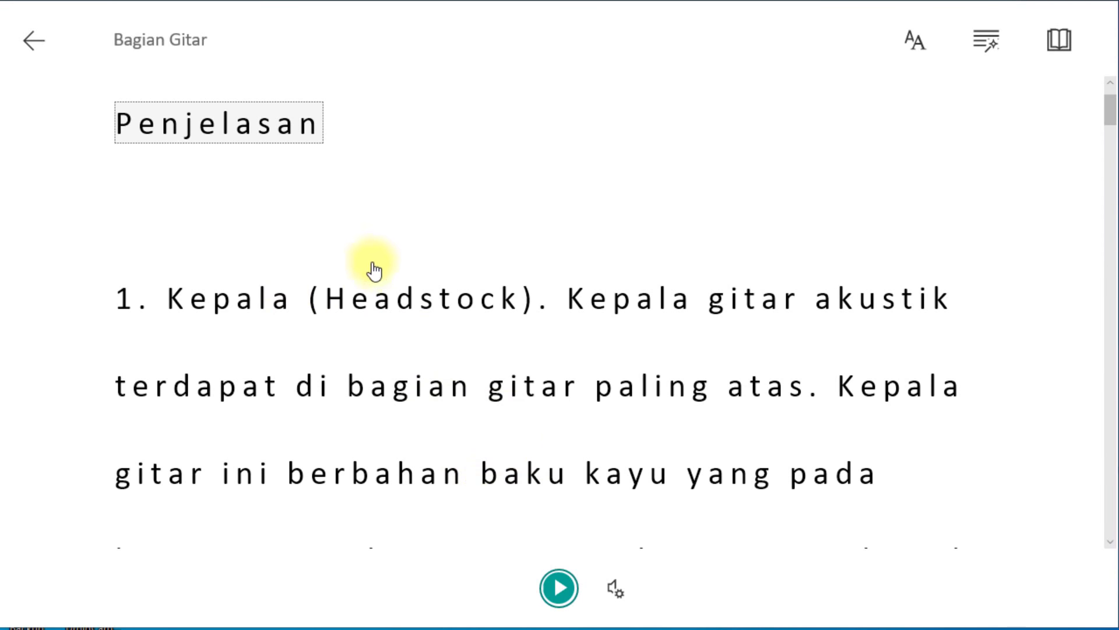
{"action": "left_click", "coordinate": [561, 589]}
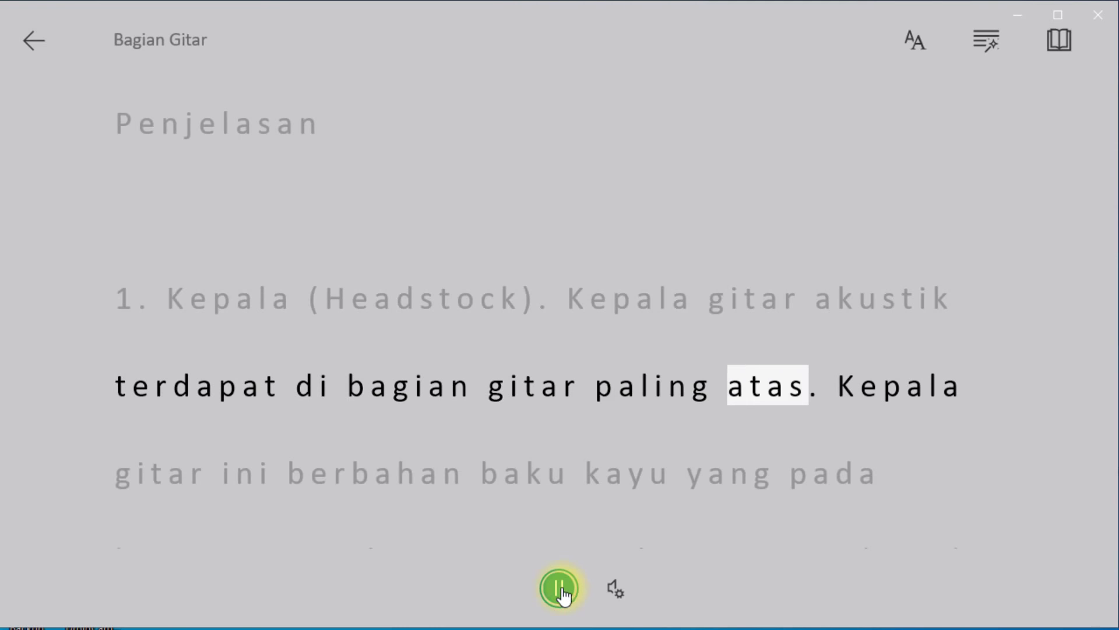
{"action": "left_click", "coordinate": [561, 592]}
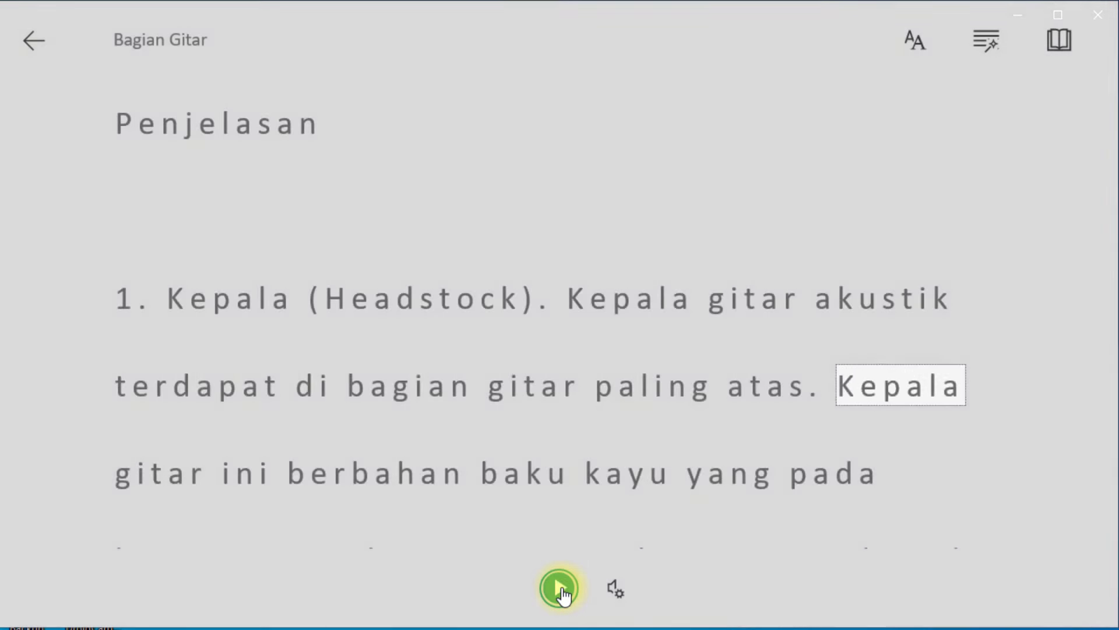
{"action": "left_click", "coordinate": [34, 40]}
{"action": "left_click", "coordinate": [275, 173]}
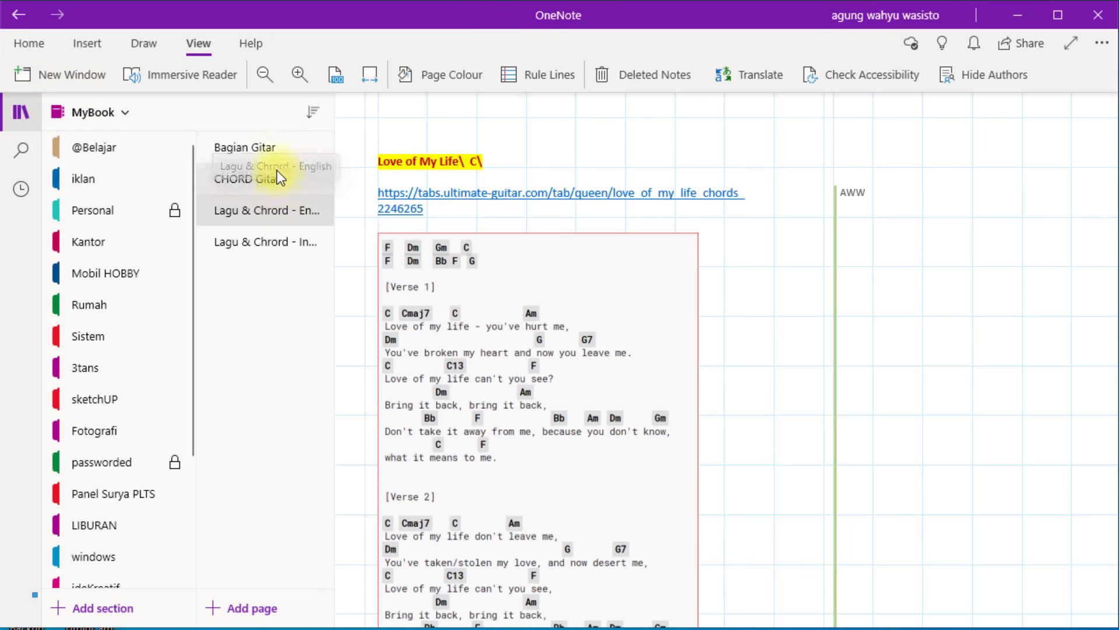
Return to the Bagian Gitar page and scroll through it.
{"action": "left_click", "coordinate": [270, 153]}
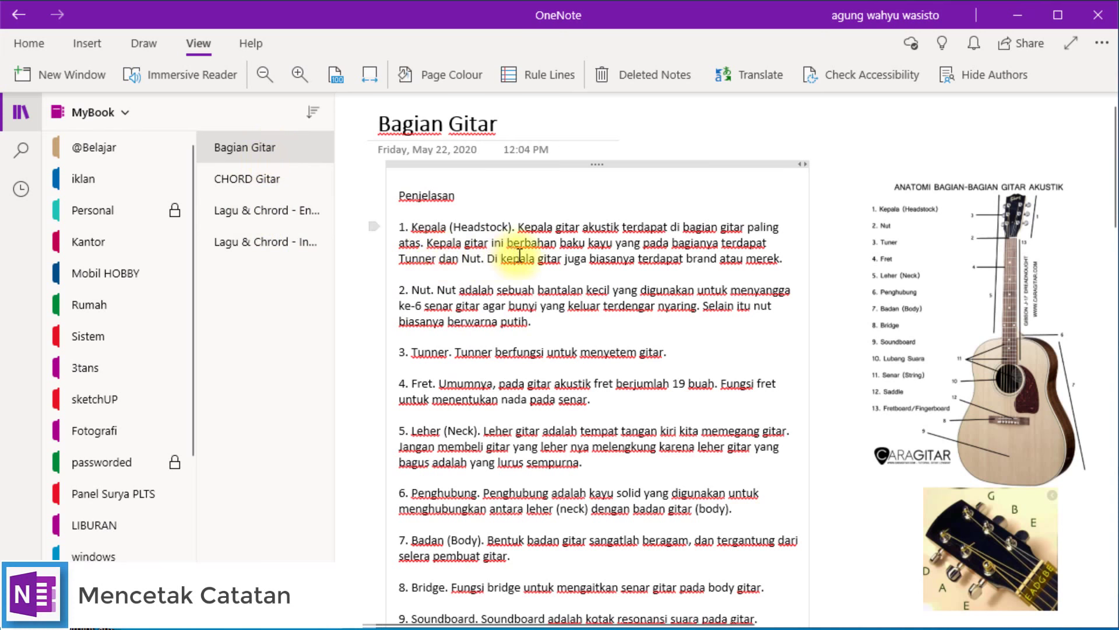
{"action": "scroll", "coordinate": [581, 262], "scroll_direction": "down", "scroll_amount": 10}
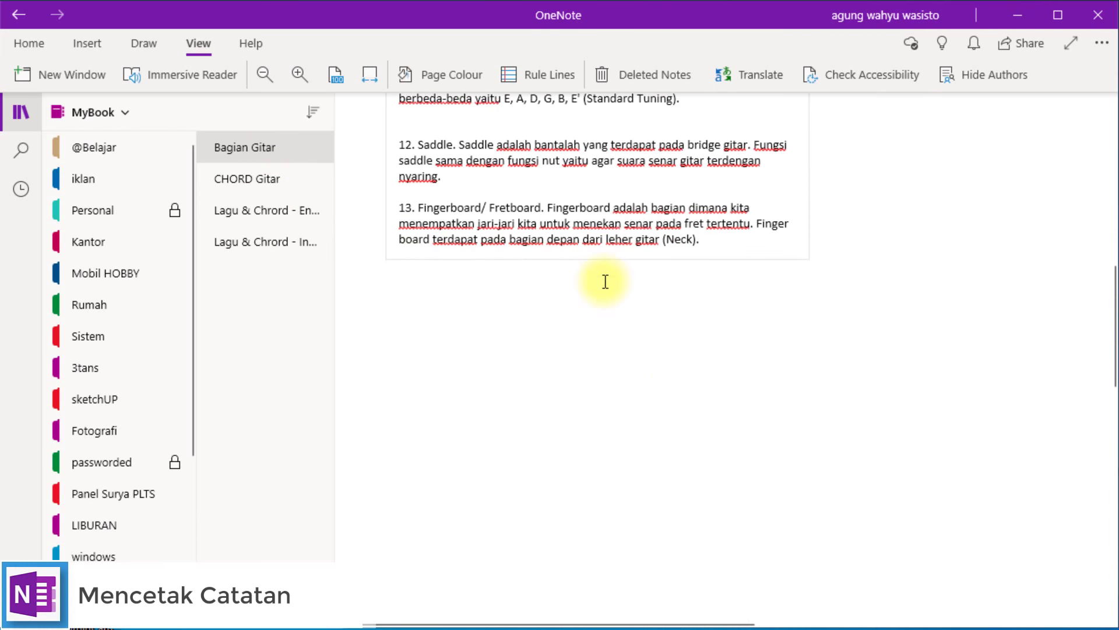
{"action": "scroll", "coordinate": [604, 280], "scroll_direction": "up", "scroll_amount": 6}
{"action": "scroll", "coordinate": [628, 279], "scroll_direction": "up", "scroll_amount": 5}
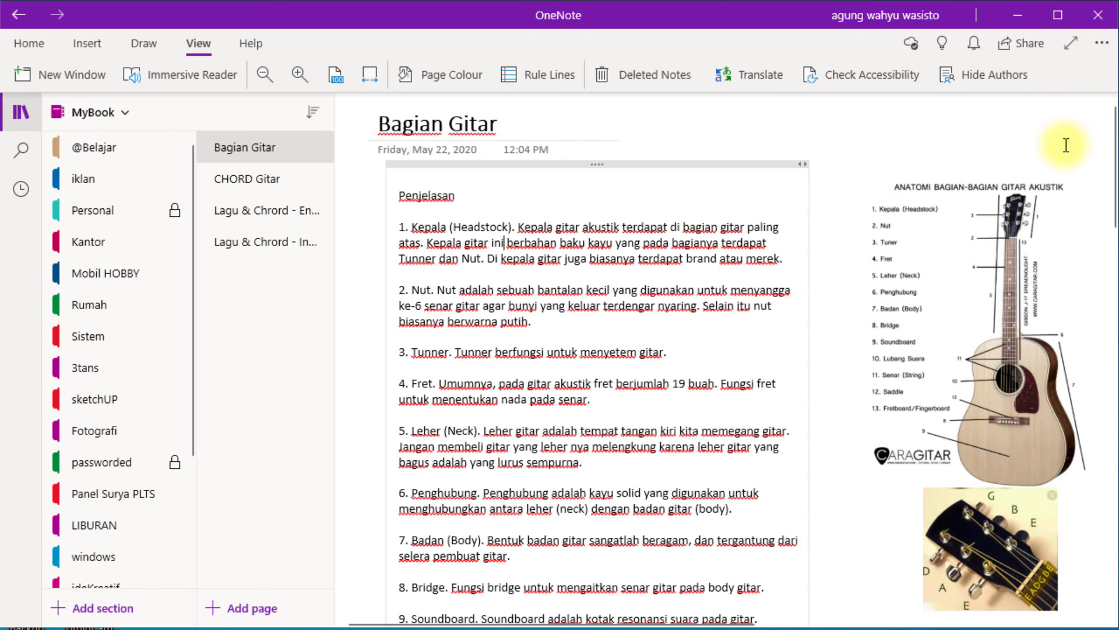
Print the page from the ... menu using the Nitro PDF Creator (Pro 11) printer.
{"action": "left_click", "coordinate": [1103, 46]}
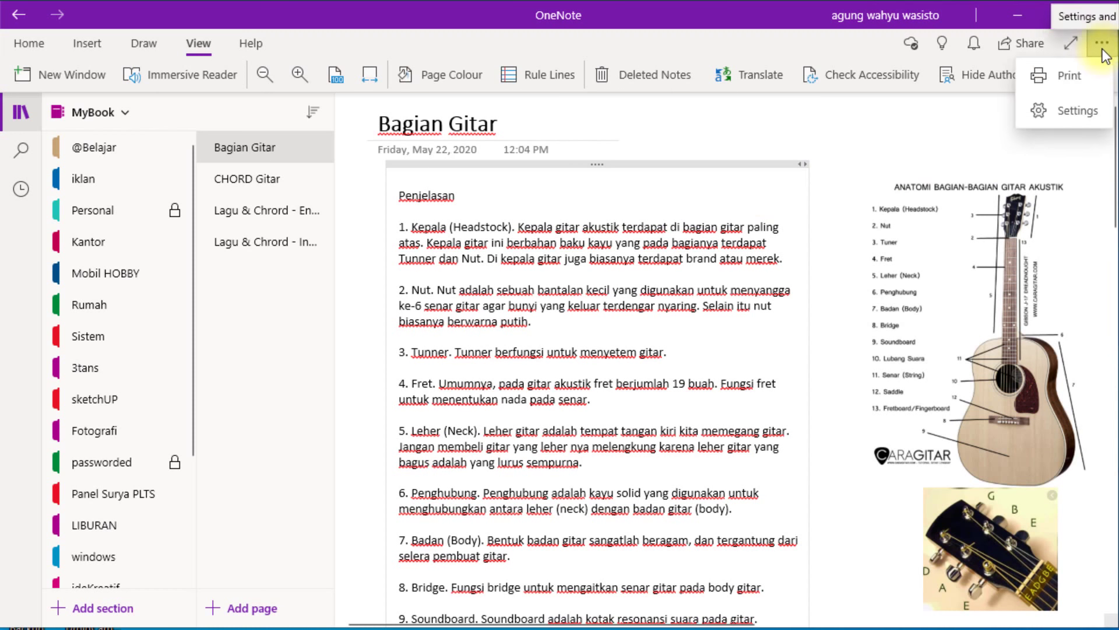
{"action": "left_click", "coordinate": [1086, 78]}
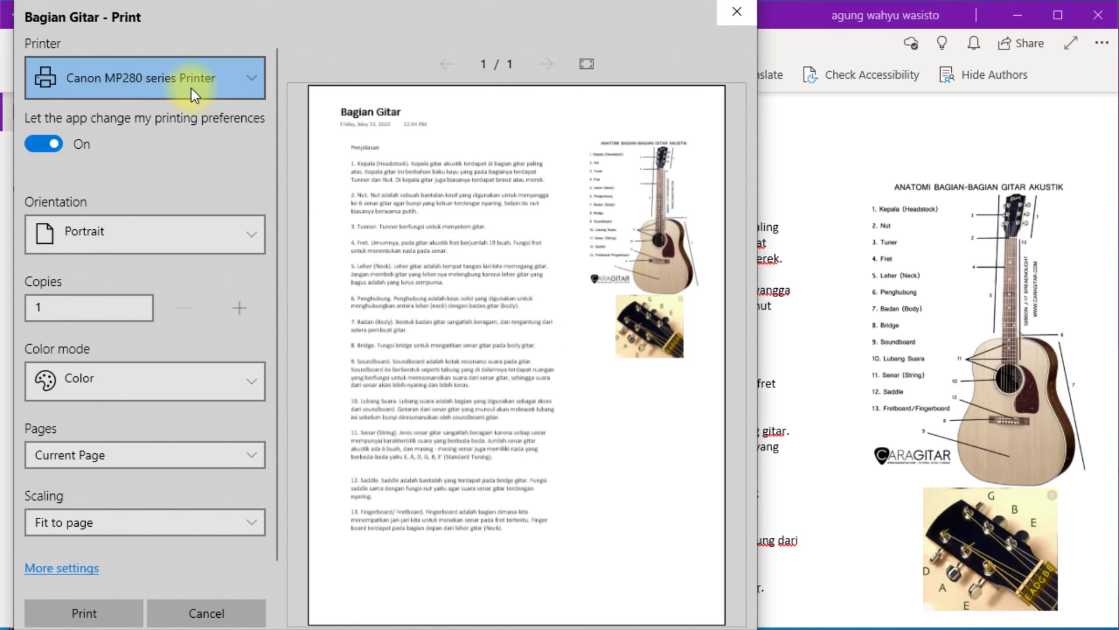
{"action": "left_click", "coordinate": [195, 83]}
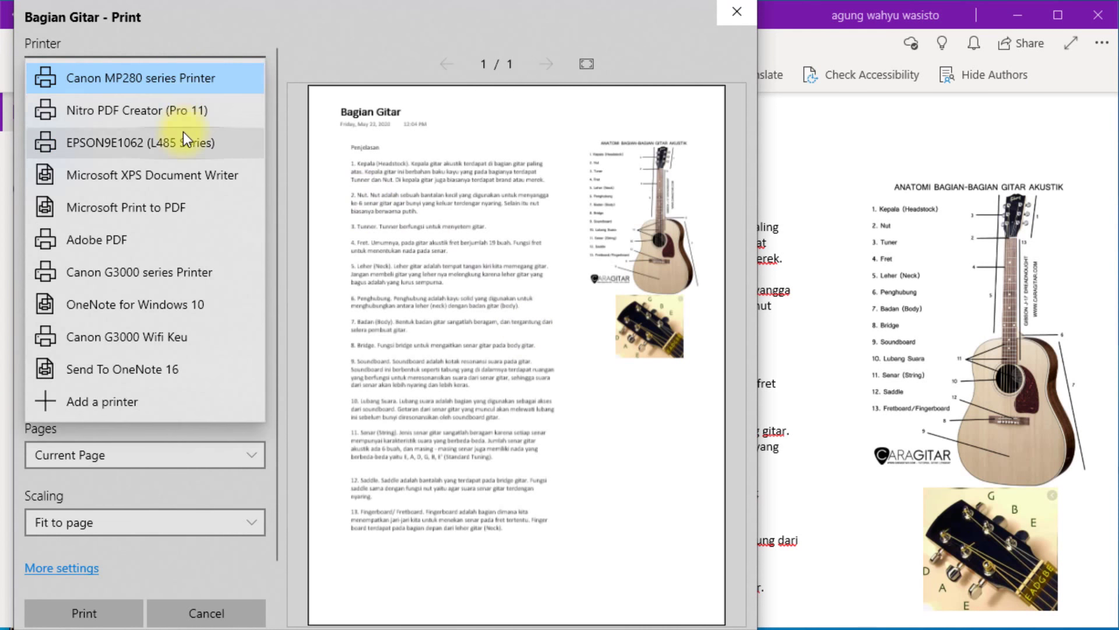
{"action": "left_click", "coordinate": [188, 112]}
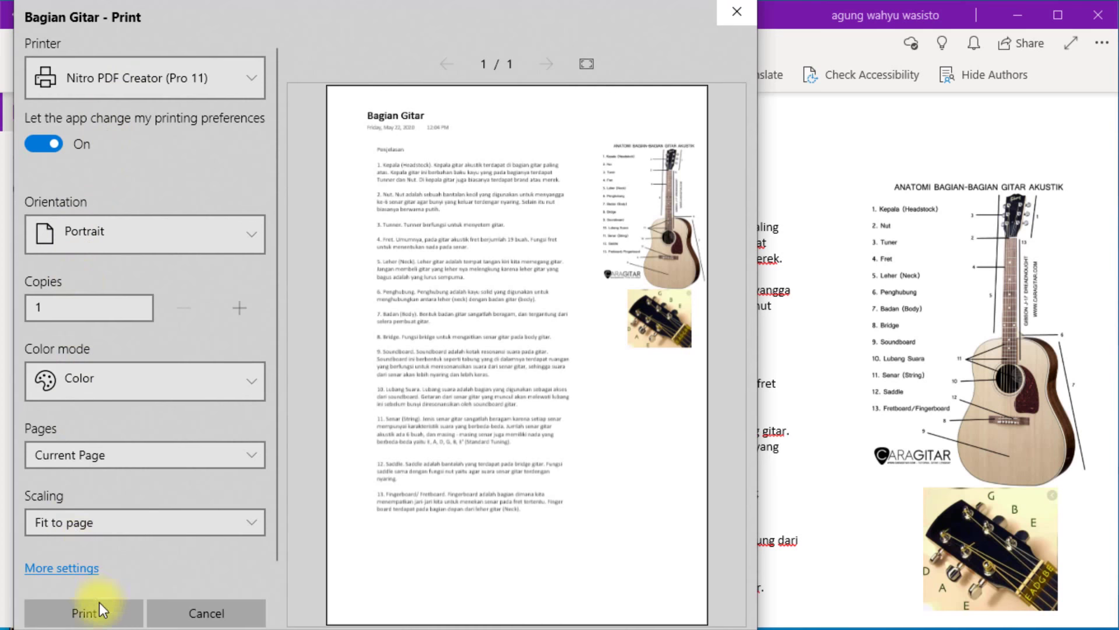
{"action": "left_click", "coordinate": [102, 619]}
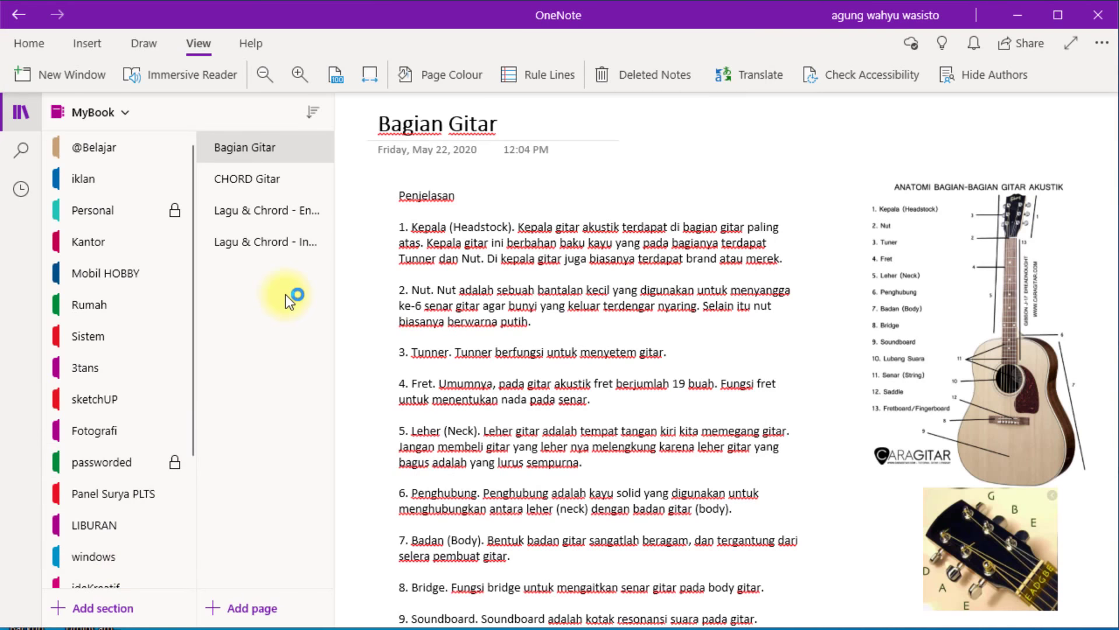
Save the PDF as Bagian Gitar.pdf on the Desktop, overwriting the existing file.
{"action": "scroll", "coordinate": [253, 171], "scroll_direction": "down", "scroll_amount": 4}
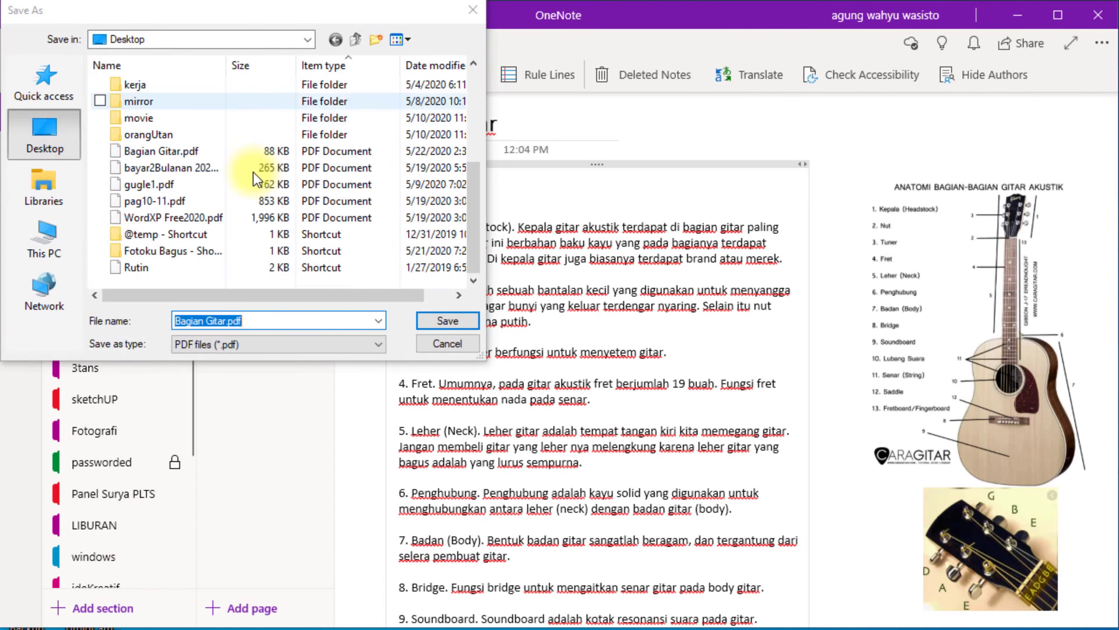
{"action": "double_click", "coordinate": [202, 154]}
{"action": "left_click", "coordinate": [197, 120]}
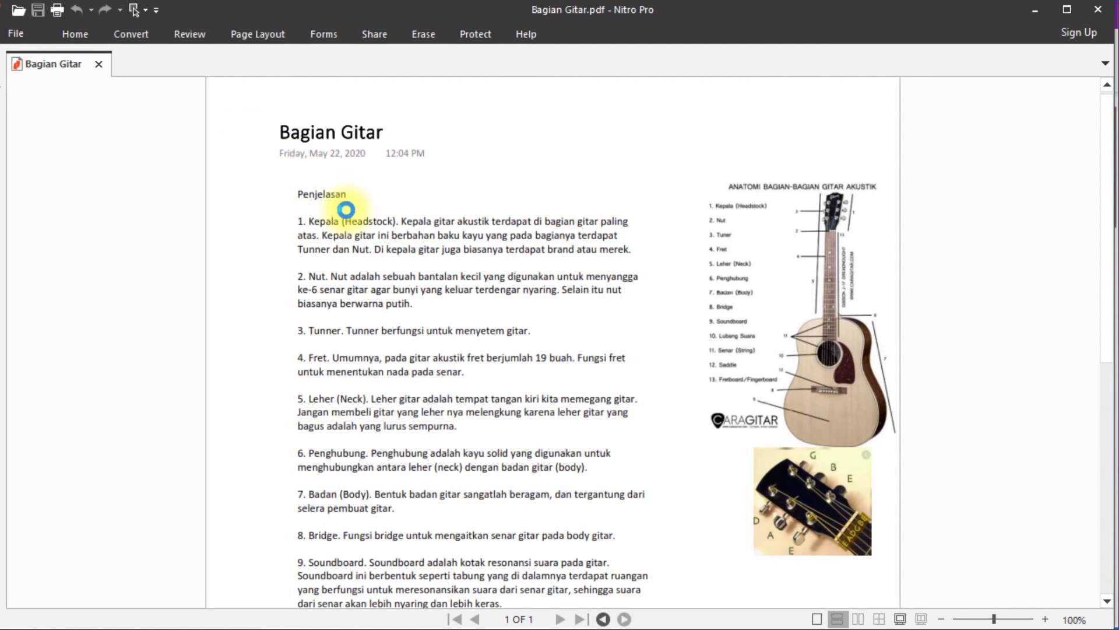
Scroll through the one-page PDF in Nitro Pro, then close it to return to OneNote.
{"action": "scroll", "coordinate": [357, 223], "scroll_direction": "down", "scroll_amount": 2}
{"action": "scroll", "coordinate": [357, 224], "scroll_direction": "down", "scroll_amount": 10}
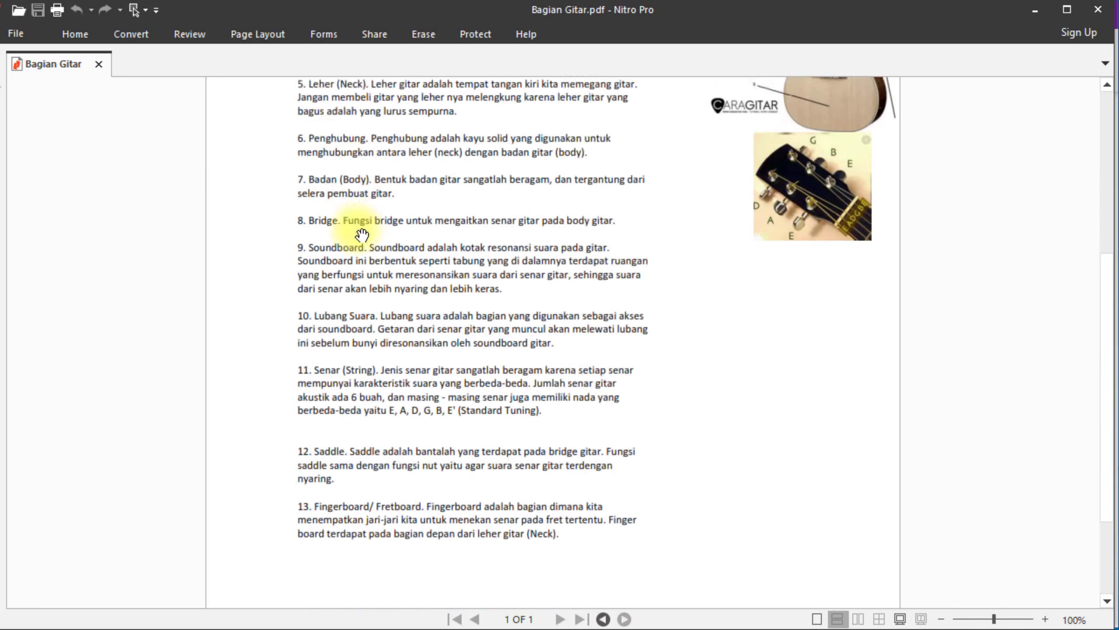
{"action": "scroll", "coordinate": [561, 447], "scroll_direction": "up", "scroll_amount": 11}
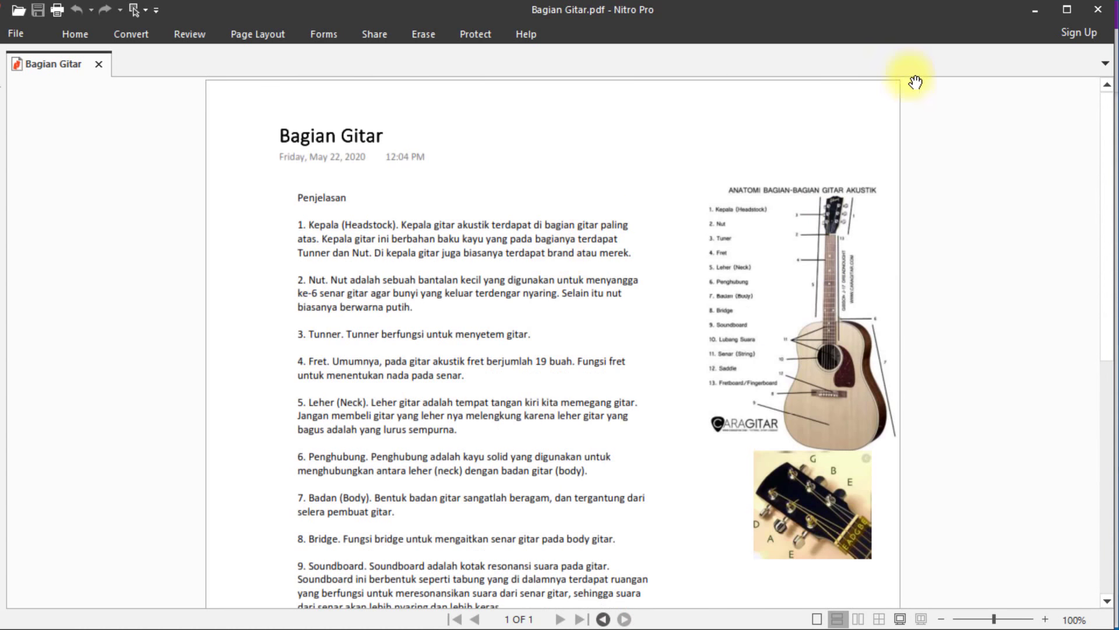
{"action": "left_click", "coordinate": [1098, 10]}
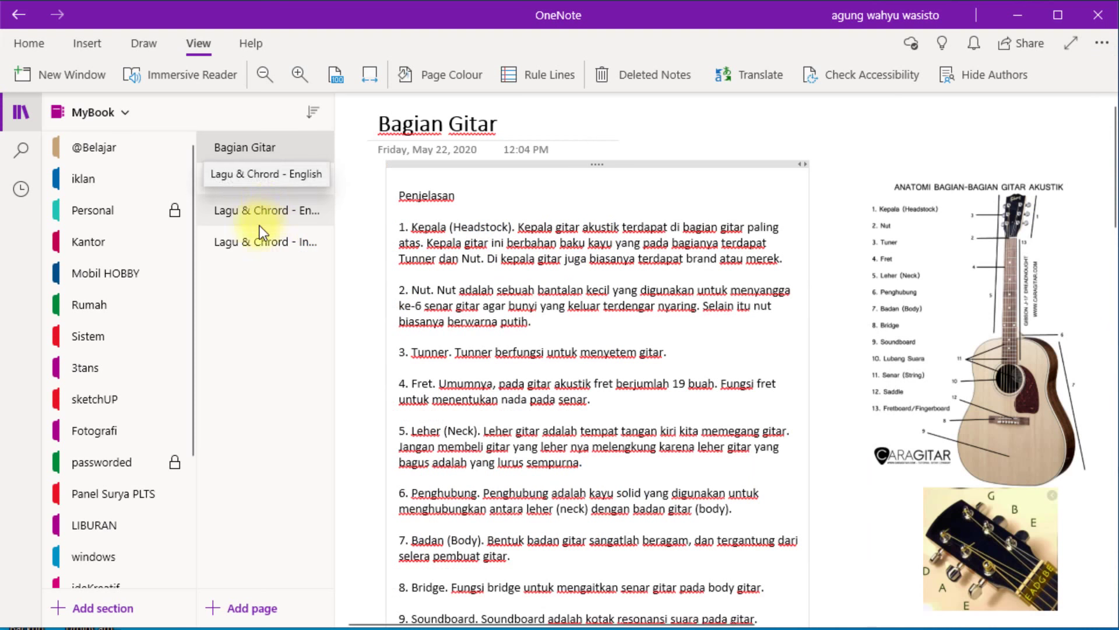
Go to the Lagu & Chrord - Indonesia page, open Print with Ctrl+P, and show the printer list.
{"action": "left_click", "coordinate": [262, 241]}
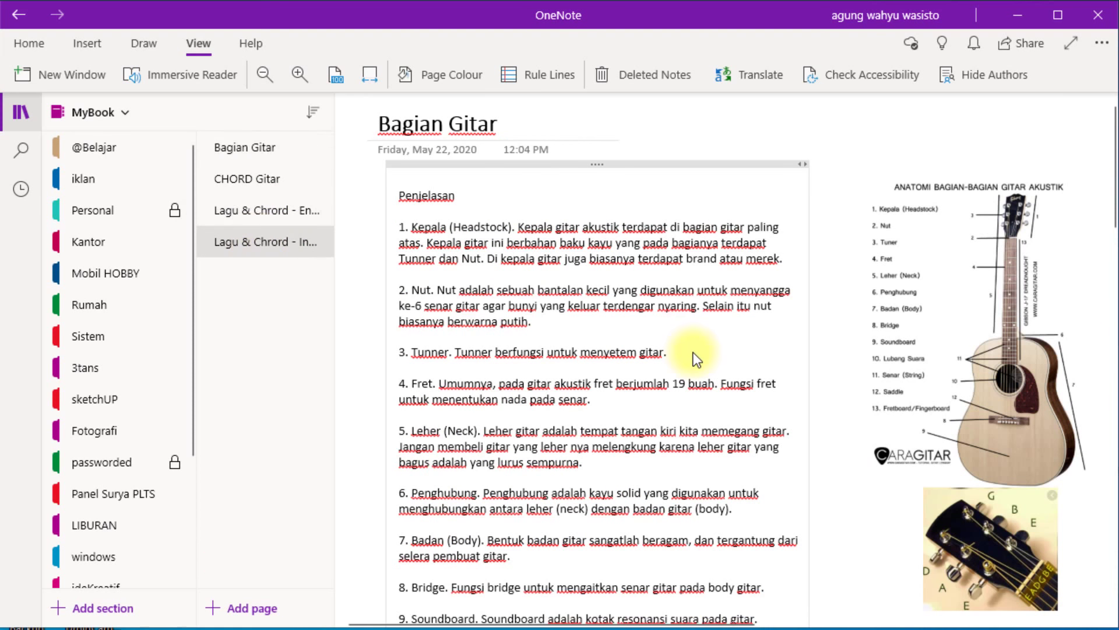
{"action": "scroll", "coordinate": [694, 353], "scroll_direction": "down", "scroll_amount": 10}
{"action": "scroll", "coordinate": [694, 352], "scroll_direction": "down", "scroll_amount": 15}
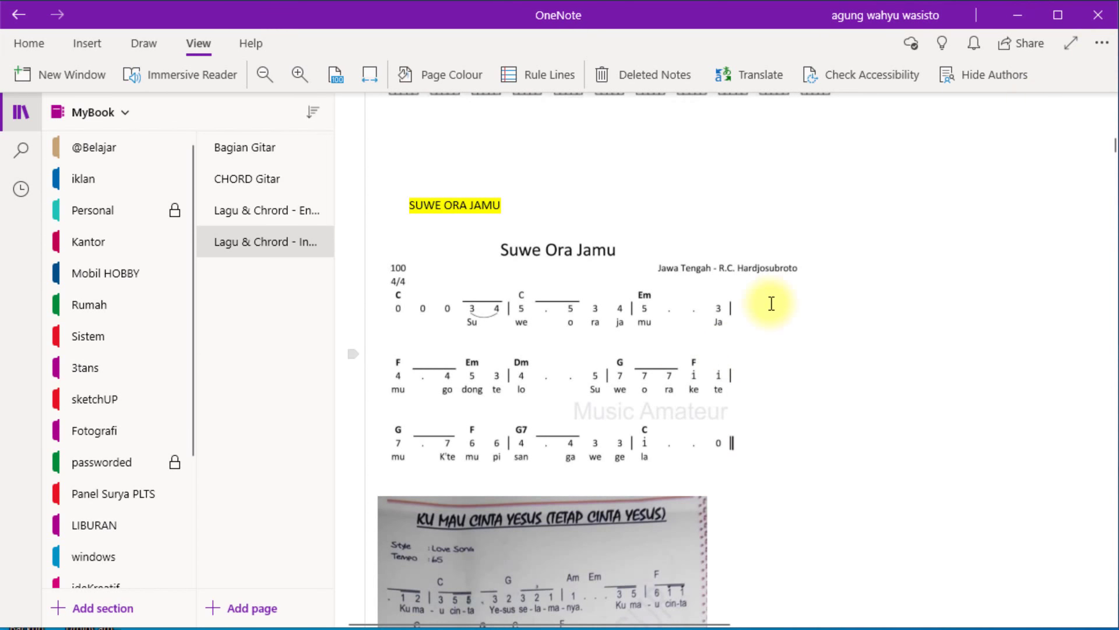
{"action": "key", "text": "ctrl+p"}
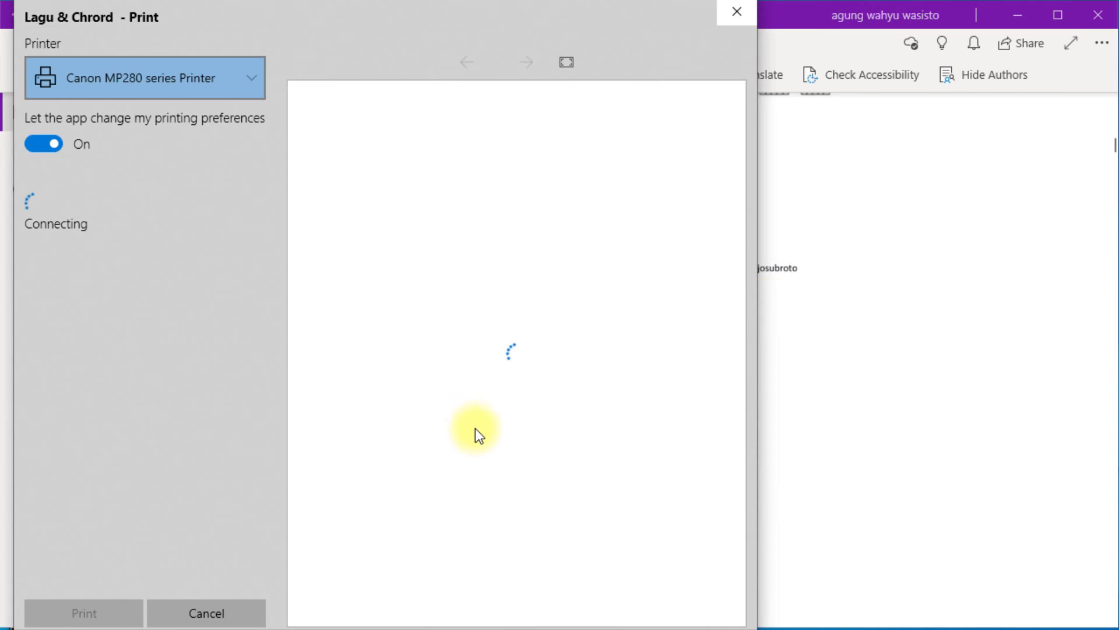
{"action": "left_click", "coordinate": [235, 88]}
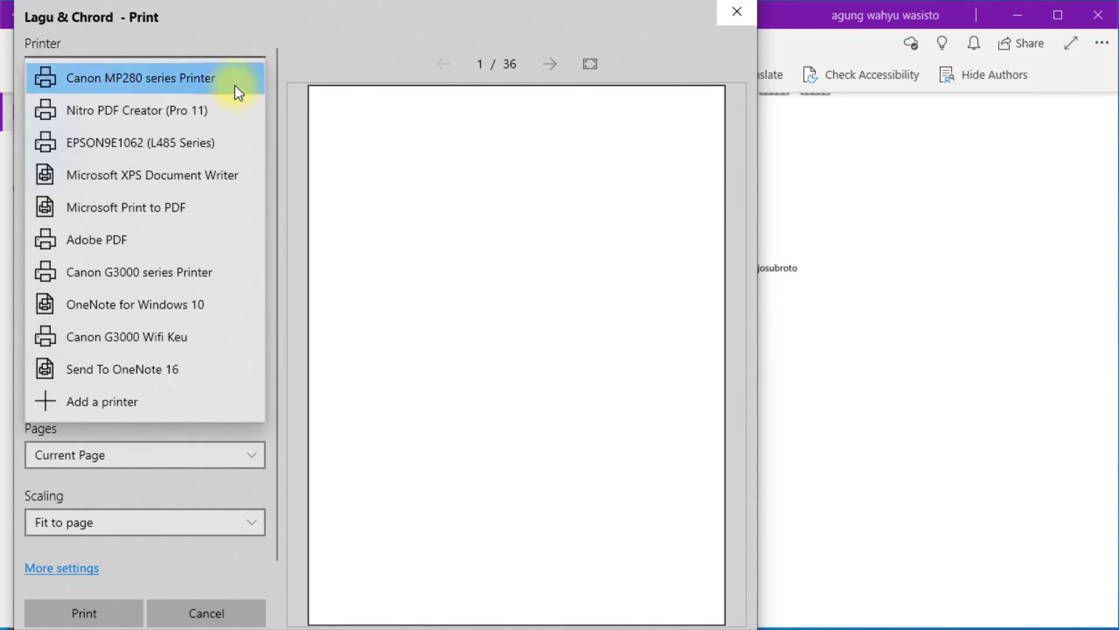
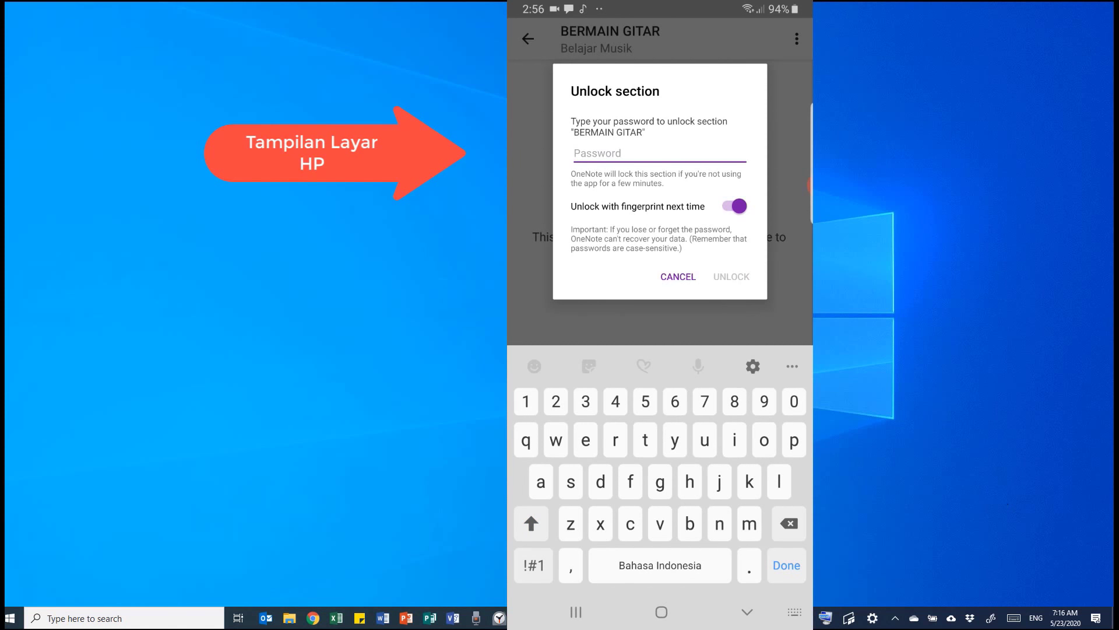
Unlock BERMAIN GITAR with its password, read the Kumpulan Lagu Indonesia chord sheet, then return to the page list.
{"action": "key", "text": "Return"}
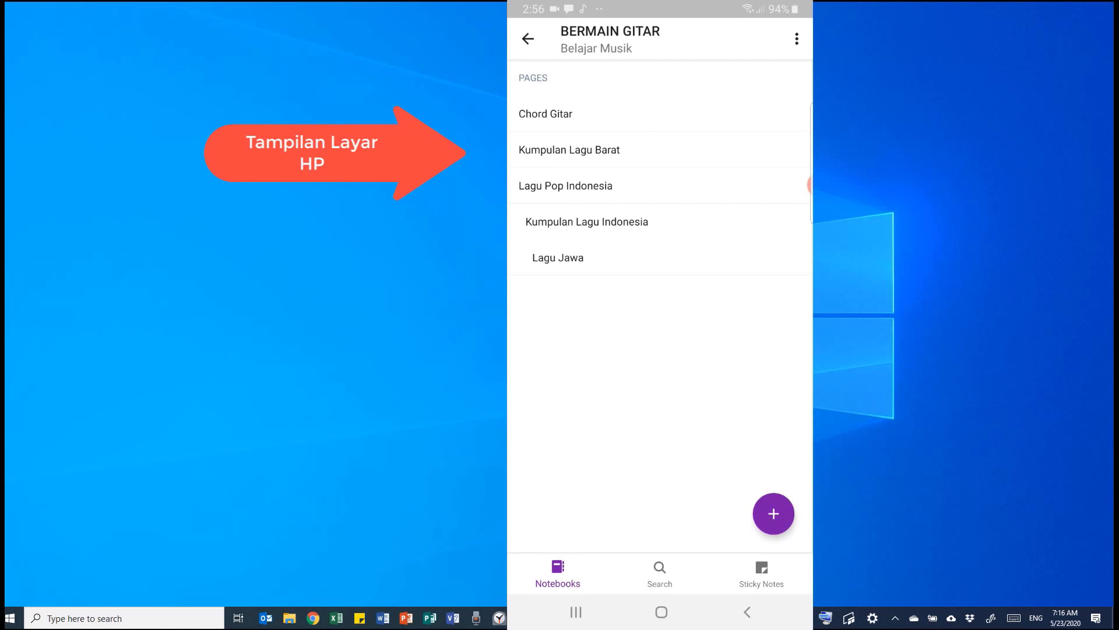
{"action": "left_click", "coordinate": [586, 221]}
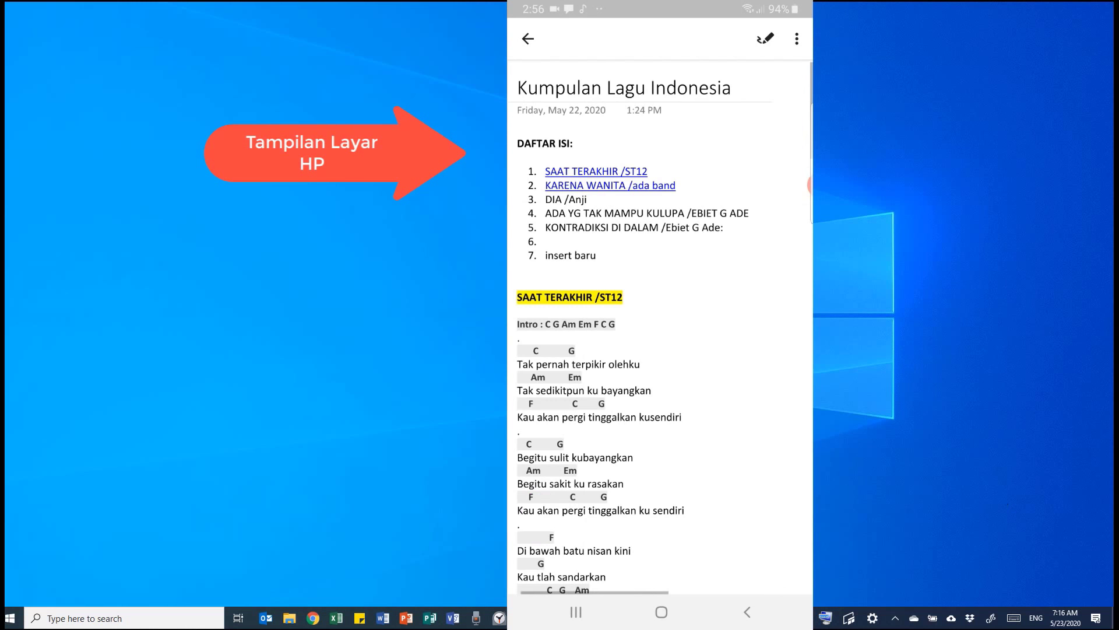
{"action": "scroll", "coordinate": [660, 332], "scroll_direction": "down", "scroll_amount": 5}
{"action": "scroll", "coordinate": [660, 332], "scroll_direction": "up", "scroll_amount": 5}
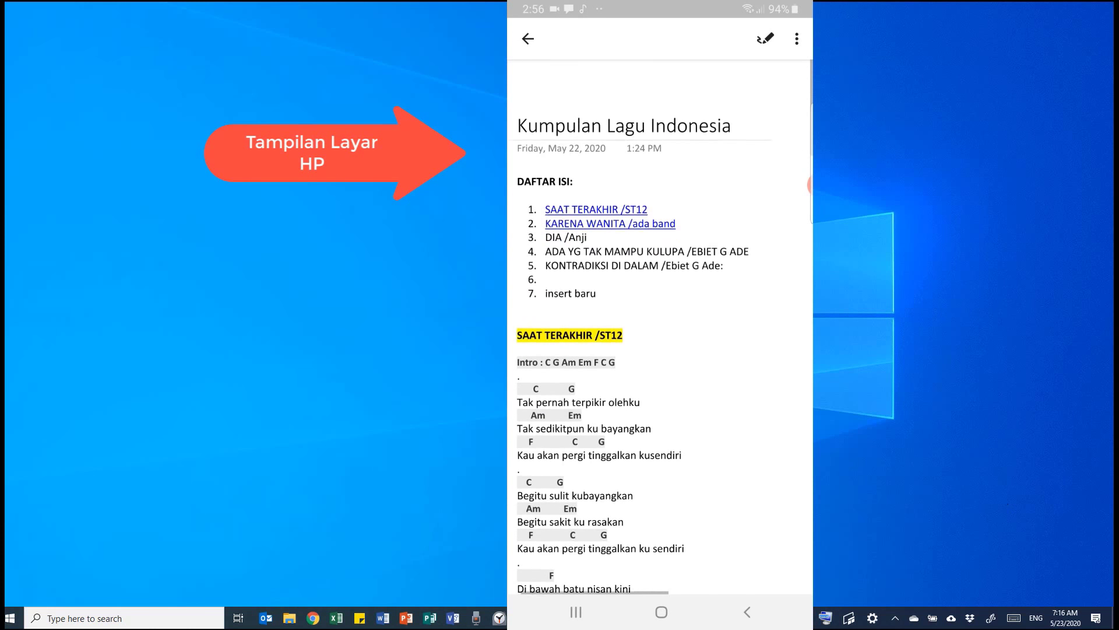
{"action": "scroll", "coordinate": [660, 333], "scroll_direction": "down", "scroll_amount": 2}
{"action": "scroll", "coordinate": [660, 332], "scroll_direction": "down", "scroll_amount": 6}
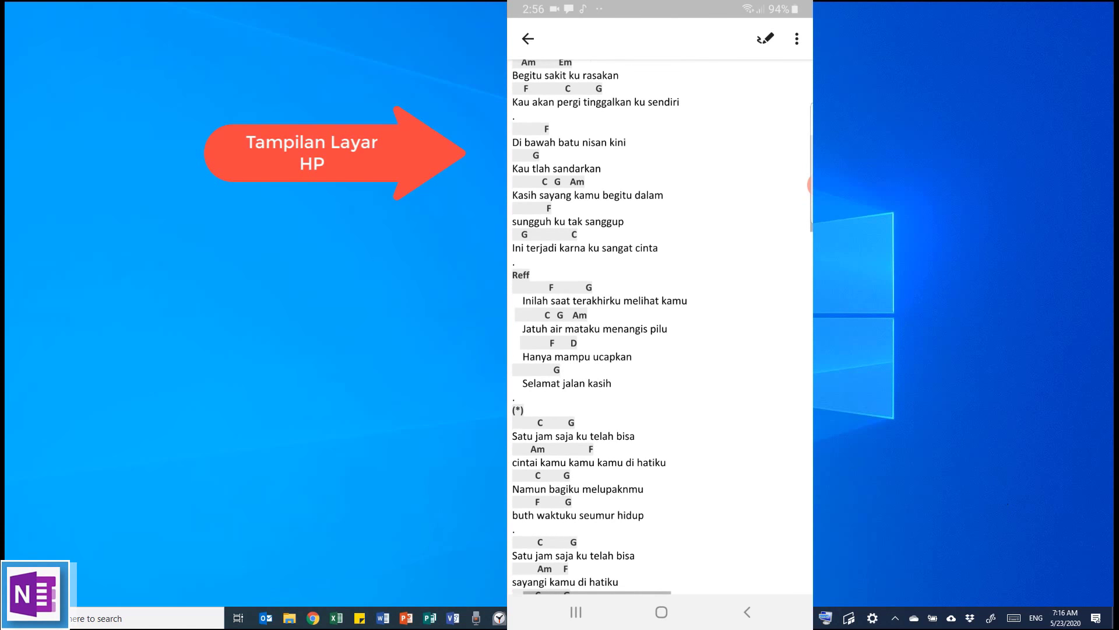
{"action": "left_click", "coordinate": [528, 38]}
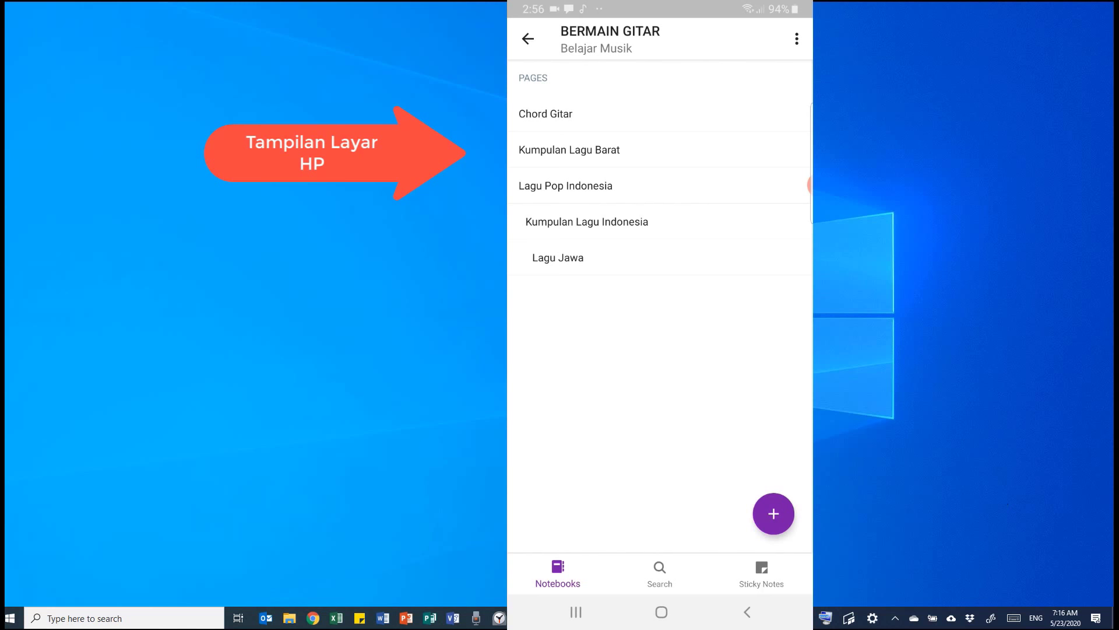
View the phone's empty Sticky Notes list, then leave OneNote and reopen it from the app drawer.
{"action": "left_click", "coordinate": [762, 574]}
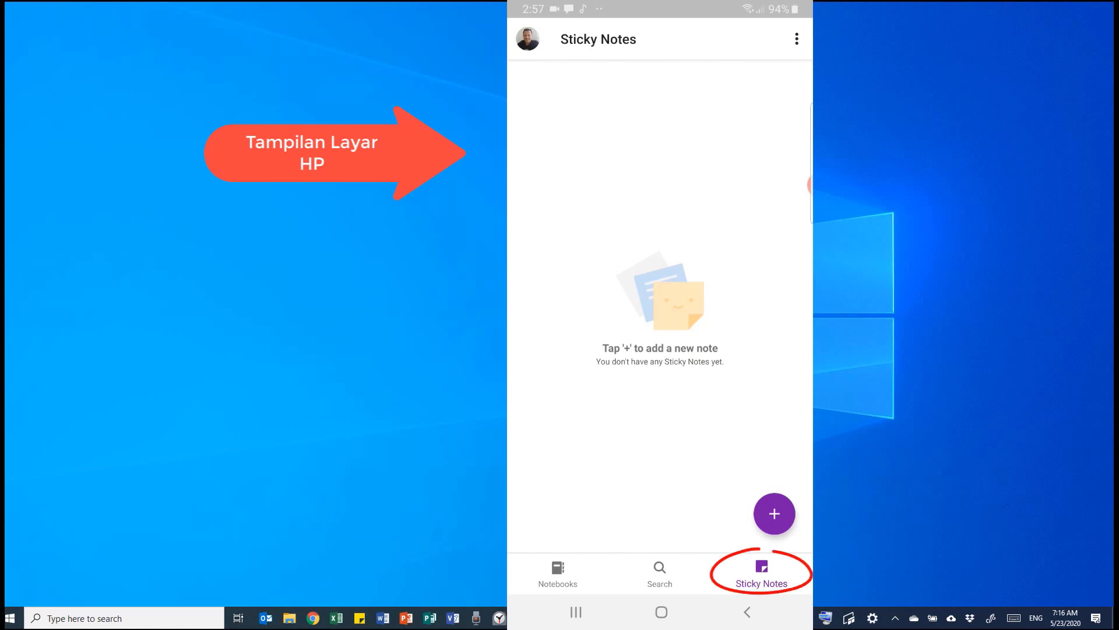
{"action": "left_click", "coordinate": [661, 612]}
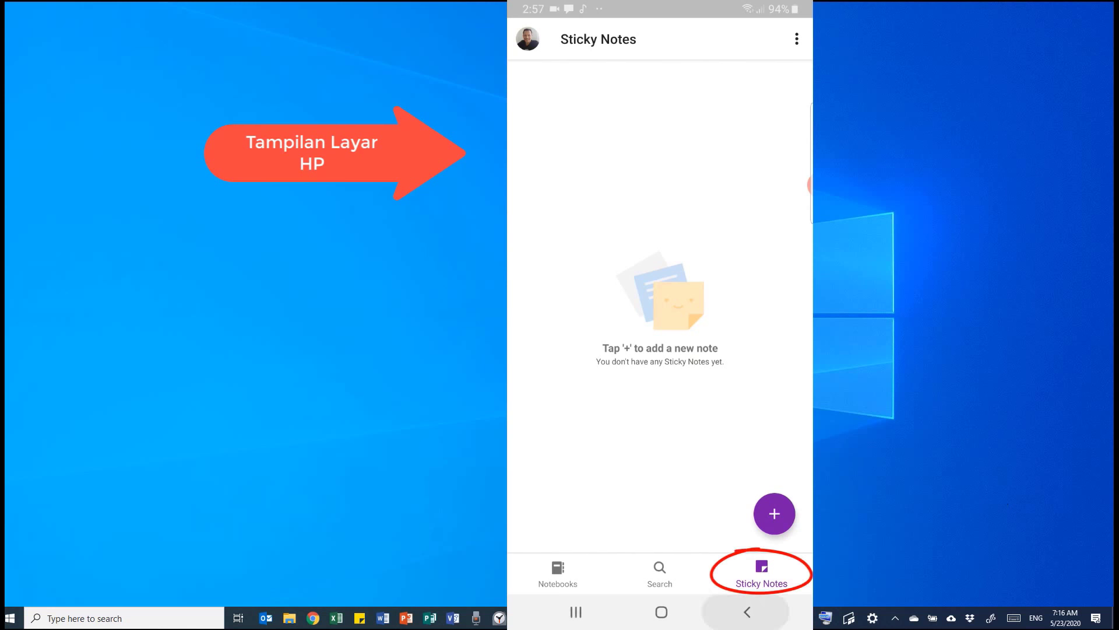
{"action": "left_click", "coordinate": [774, 99]}
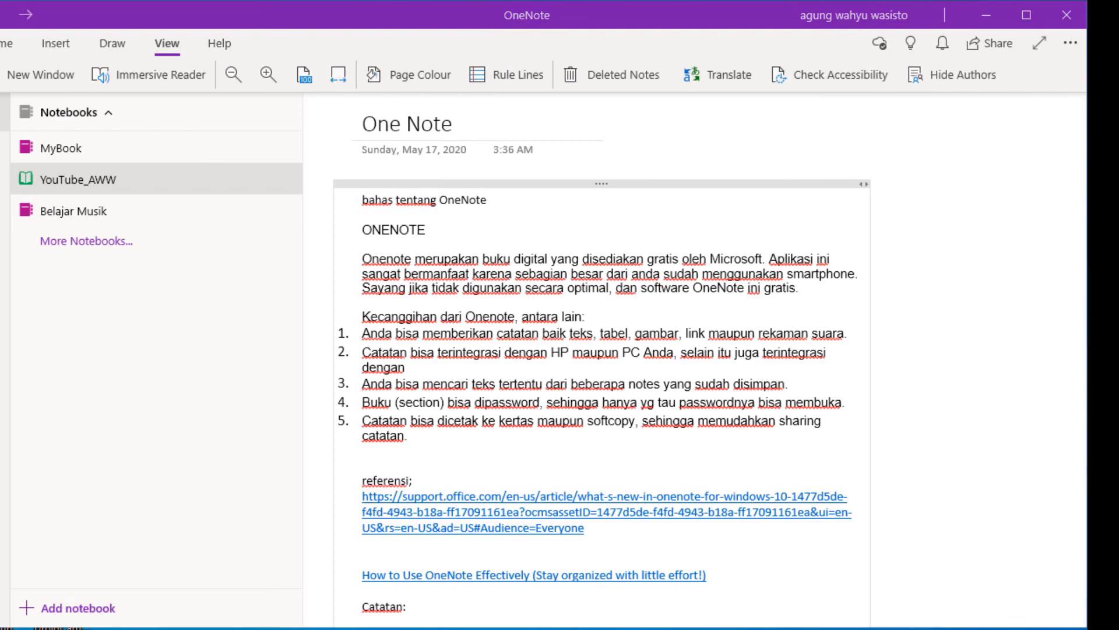
Launch Sticky Notes by searching 'stic', paste the seven-item shopping list into a new note, and nudge it aside.
{"action": "key", "text": "super+s"}
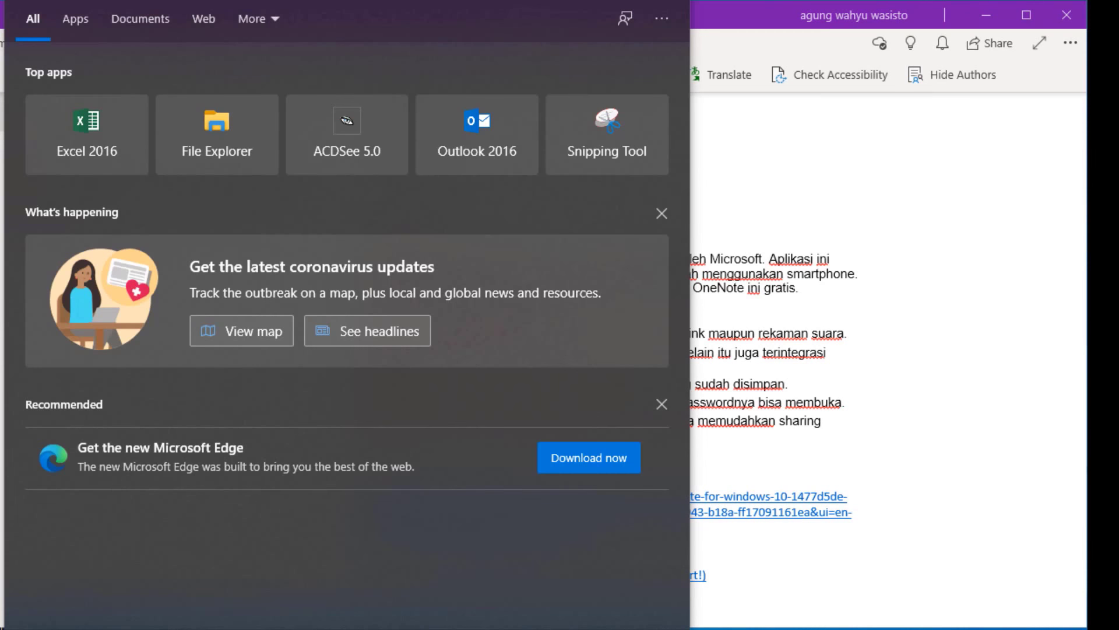
{"action": "type", "text": "stic"}
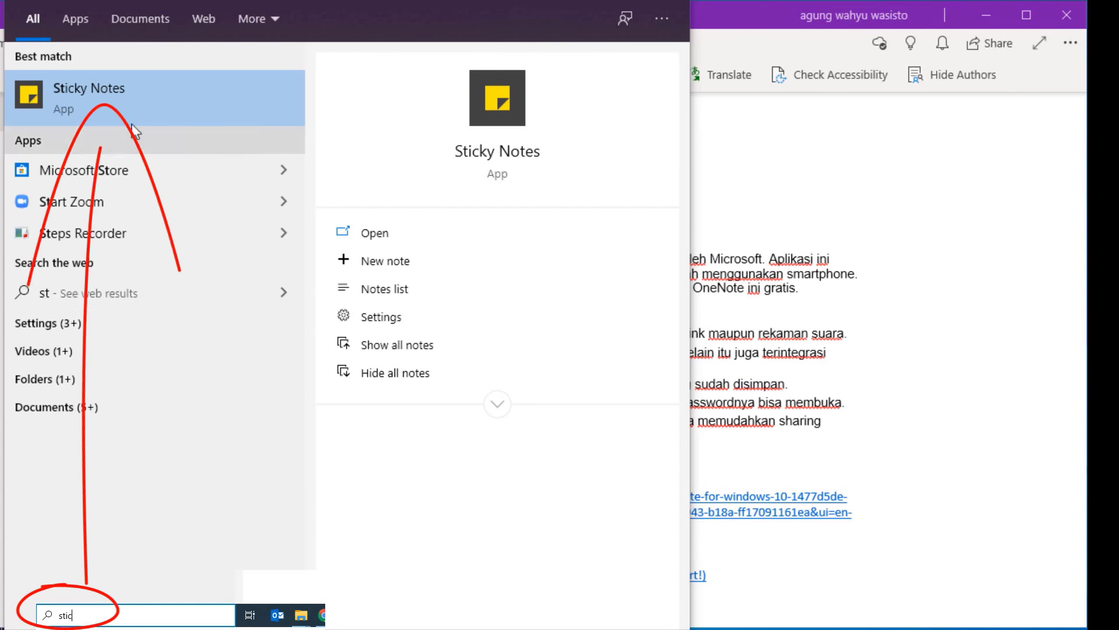
{"action": "left_click", "coordinate": [131, 99]}
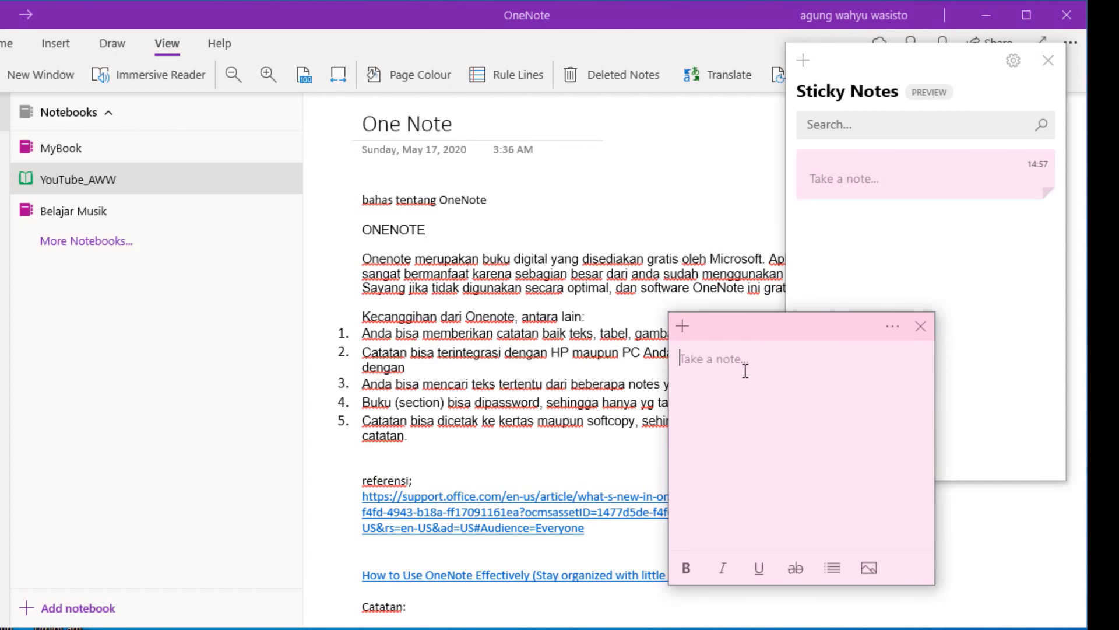
{"action": "type", "text": "Anda membuat beberapa catatan belanja di HP sticky notes; 1.\tMilo 3in1 2 pax 2.\tMinyak goreng Bimoli 5L 3.\tSosis Sapi Fiesta; Bratwurst Sausage besar 4.\tUdang sedang, 1kg 5.\tKentang golden Farm 1kg, 2 bks 6.\tBotan mackerel A1, besar, 2 kaleng 7.\tBeras pandan wangi 5kg."}
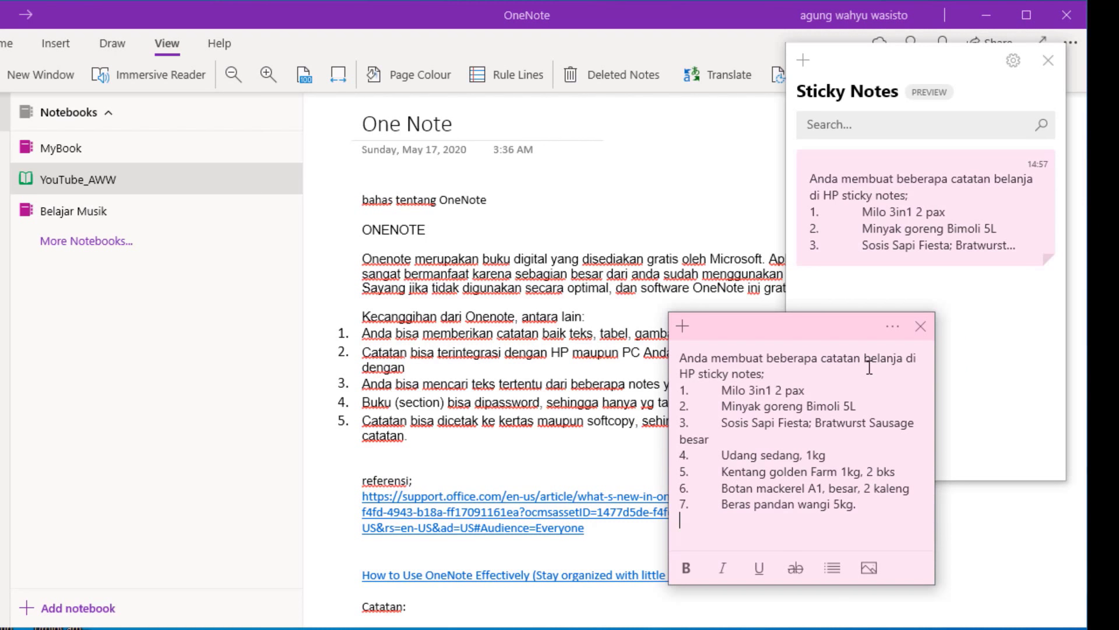
{"action": "left_click_drag", "start_coordinate": [820, 325], "coordinate": [838, 339]}
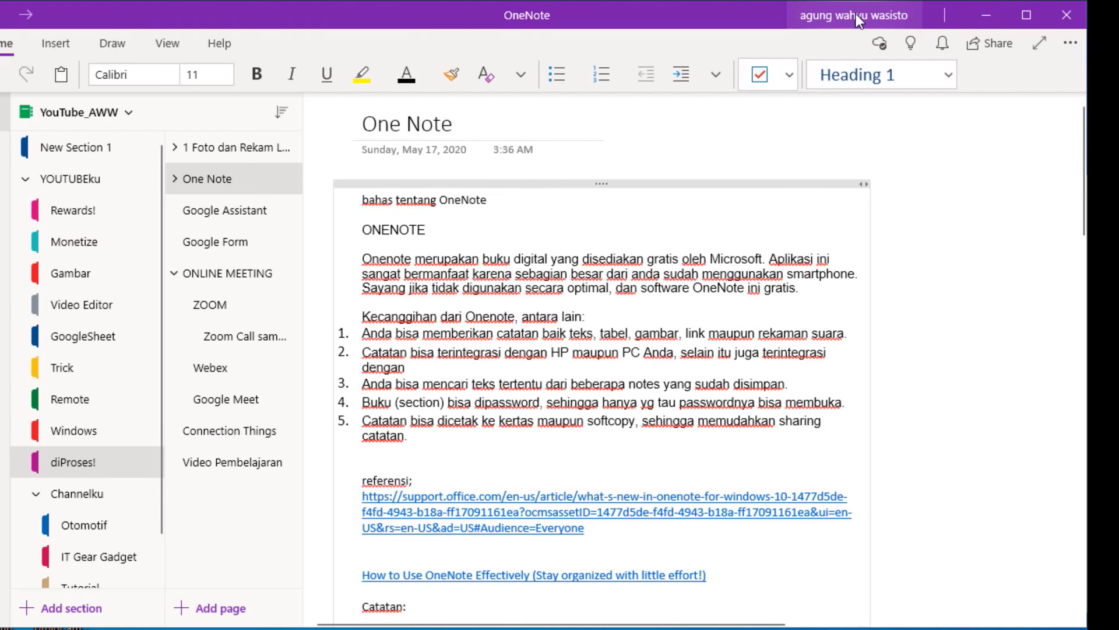
Review the Microsoft account signed in to OneNote, then close the account details.
{"action": "left_click", "coordinate": [856, 15]}
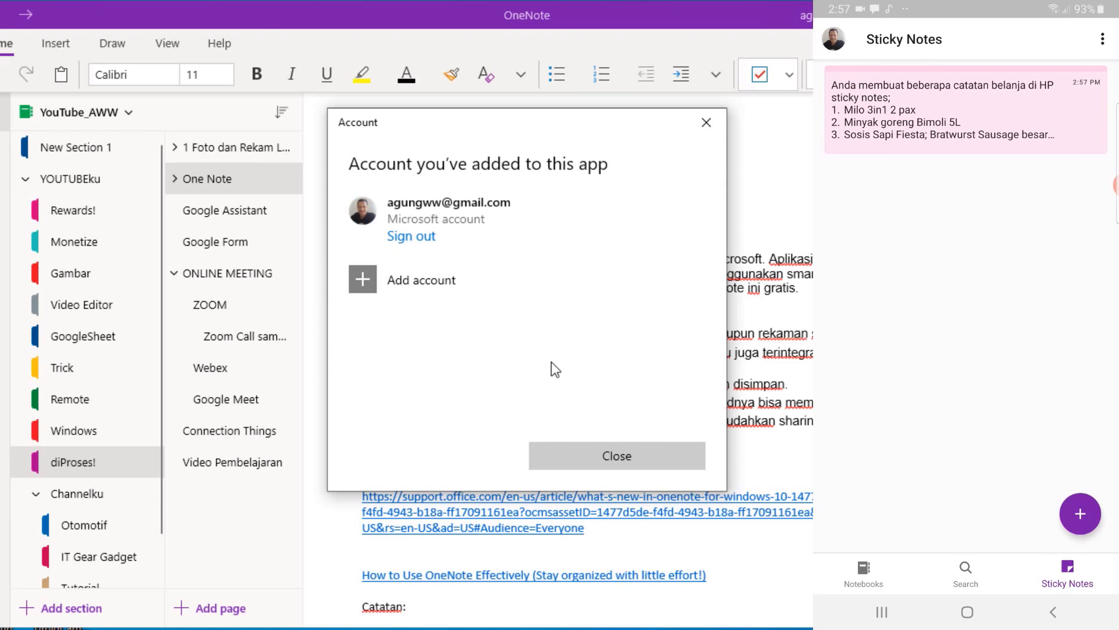
{"action": "left_click", "coordinate": [589, 460]}
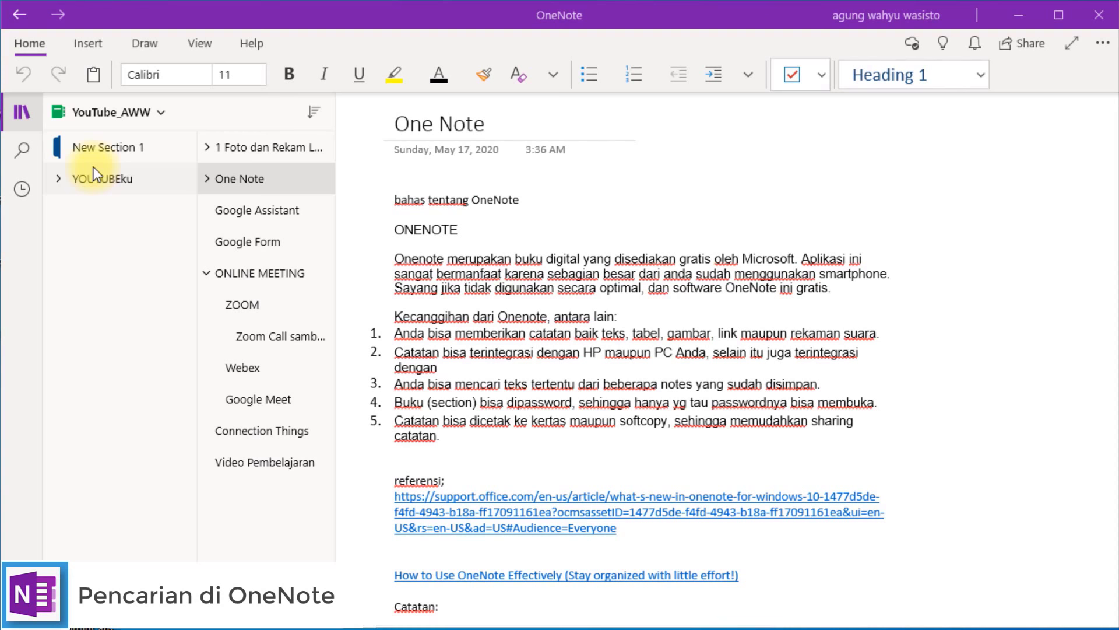
Browse the YOUTUBEku group's New Section 1 pages and bring up the list of all notebooks.
{"action": "left_click", "coordinate": [93, 167]}
{"action": "left_click", "coordinate": [83, 150]}
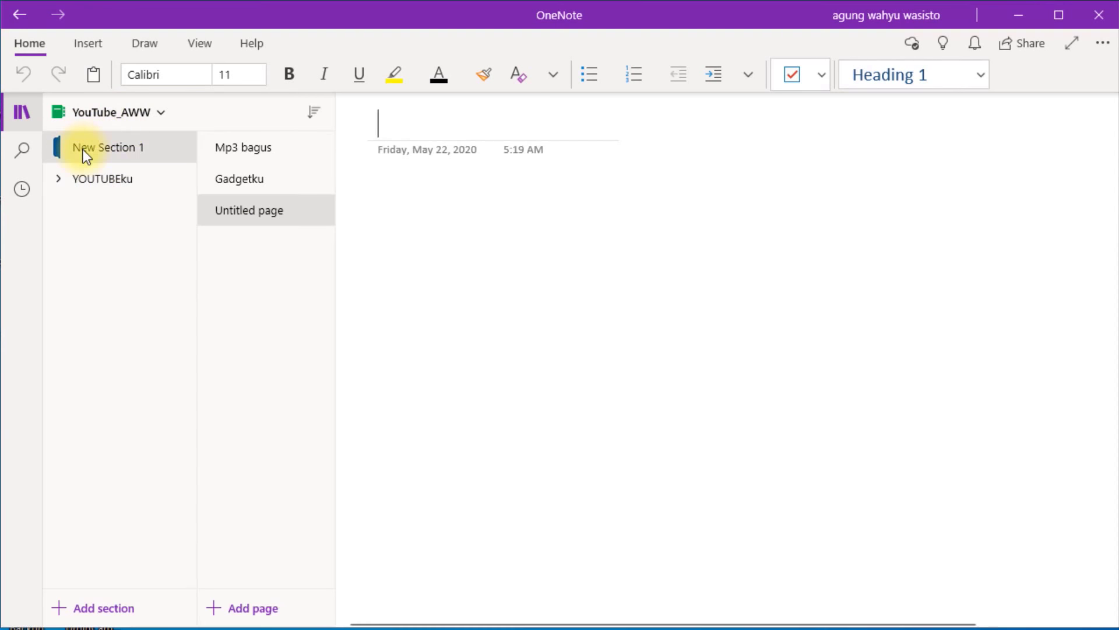
{"action": "left_click", "coordinate": [110, 117]}
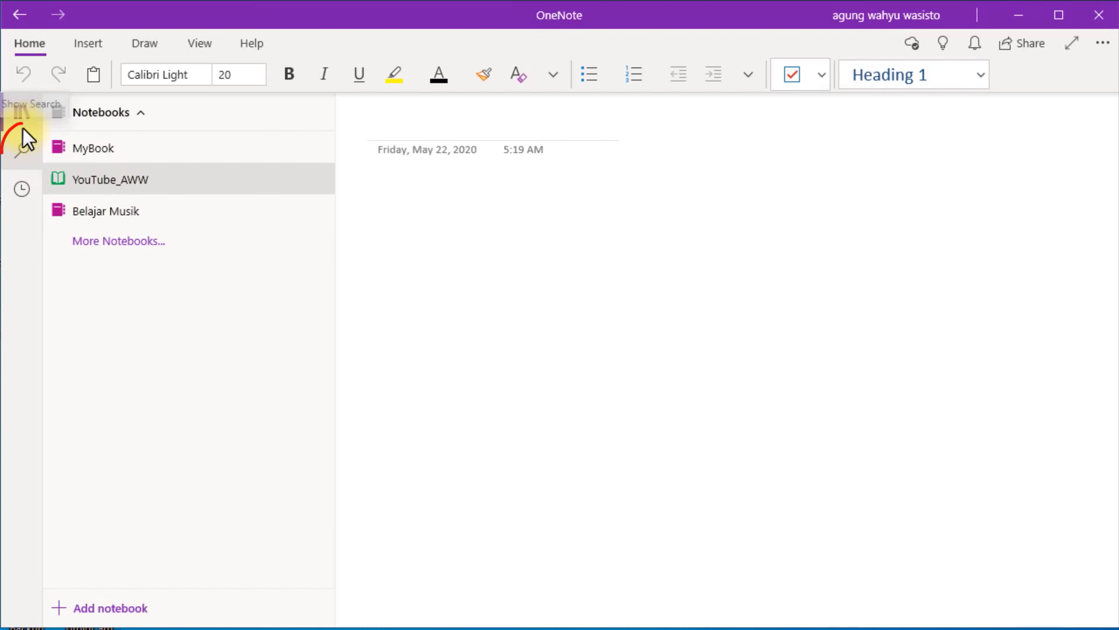
Rerun the 'belajar' search across all notebooks and open the Mencetak Foto dari HP (Google Cloud Print) result.
{"action": "left_click", "coordinate": [23, 151]}
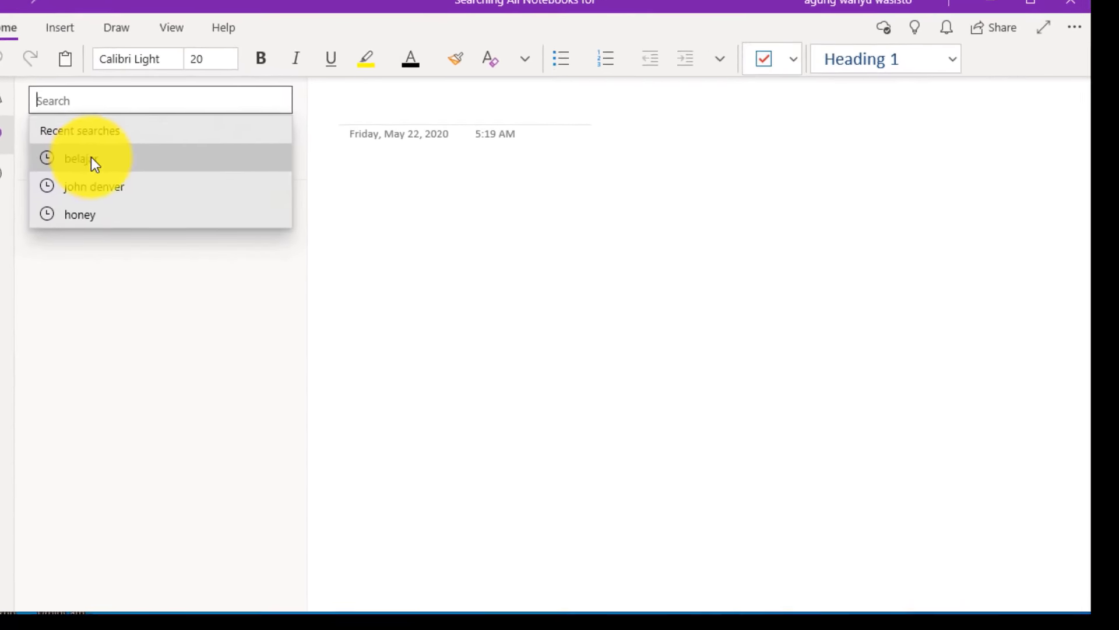
{"action": "left_click", "coordinate": [91, 158]}
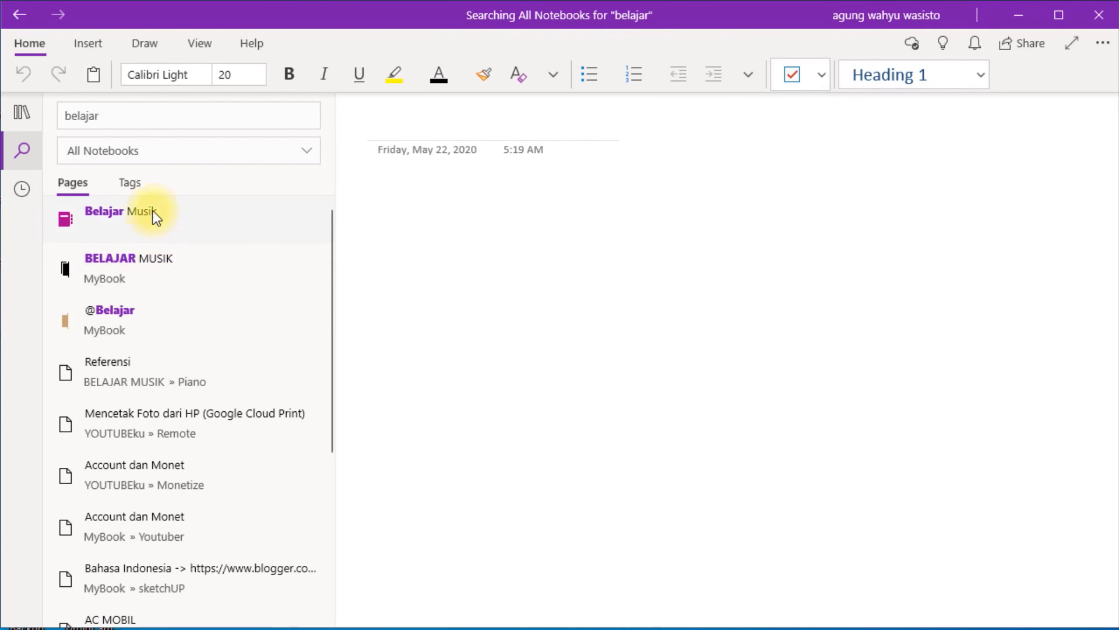
{"action": "scroll", "coordinate": [124, 407], "scroll_direction": "down", "scroll_amount": 1}
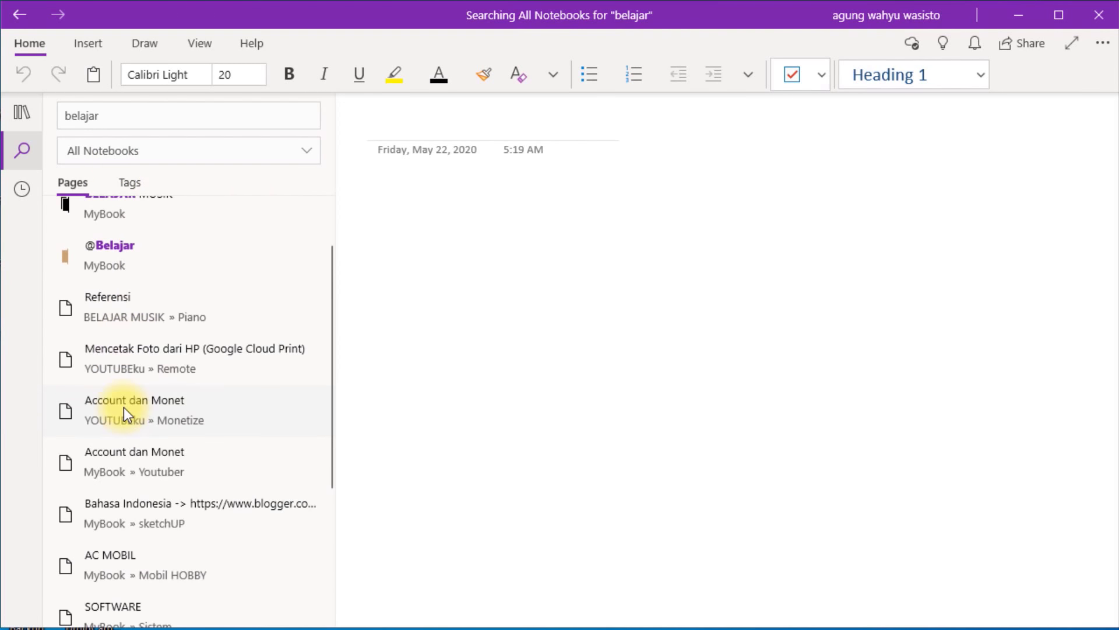
{"action": "scroll", "coordinate": [117, 282], "scroll_direction": "up", "scroll_amount": 1}
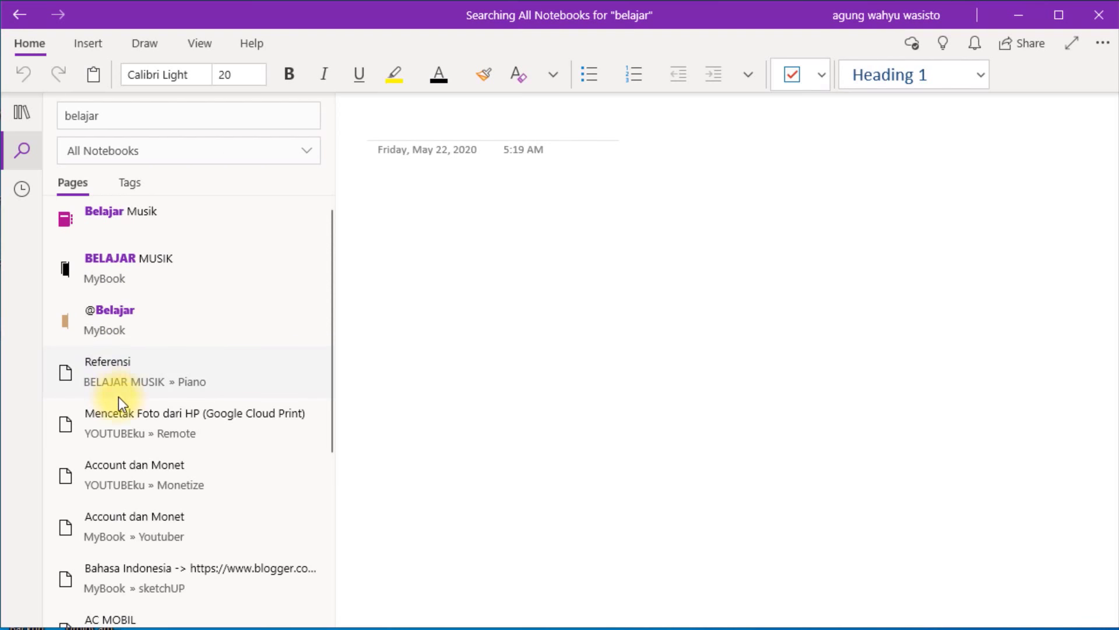
{"action": "left_click", "coordinate": [164, 432]}
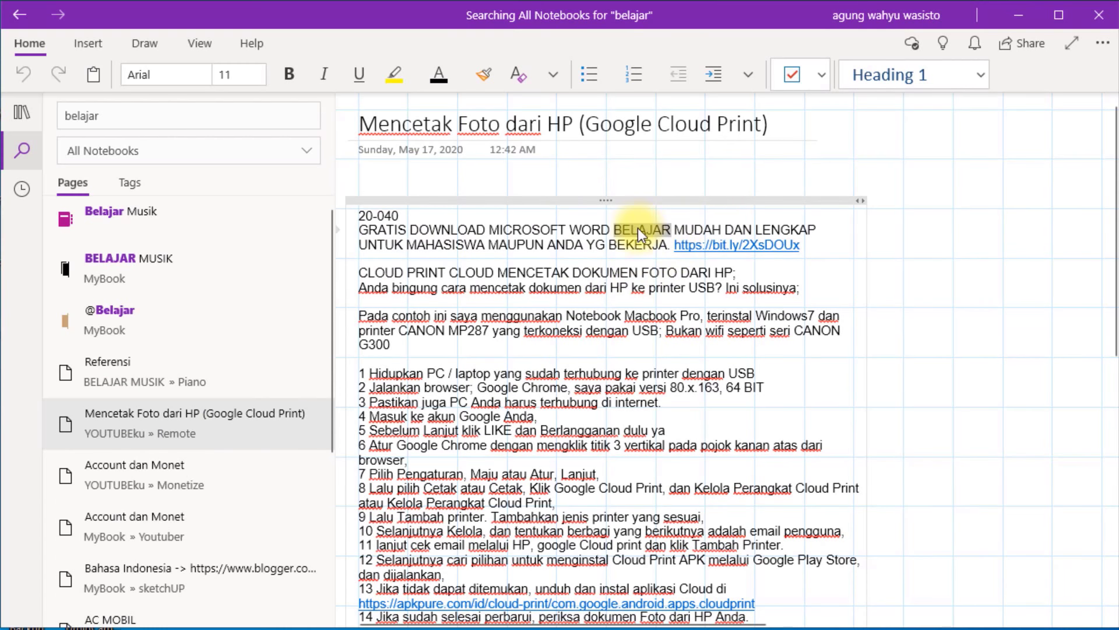
{"action": "scroll", "coordinate": [163, 499], "scroll_direction": "down", "scroll_amount": 3}
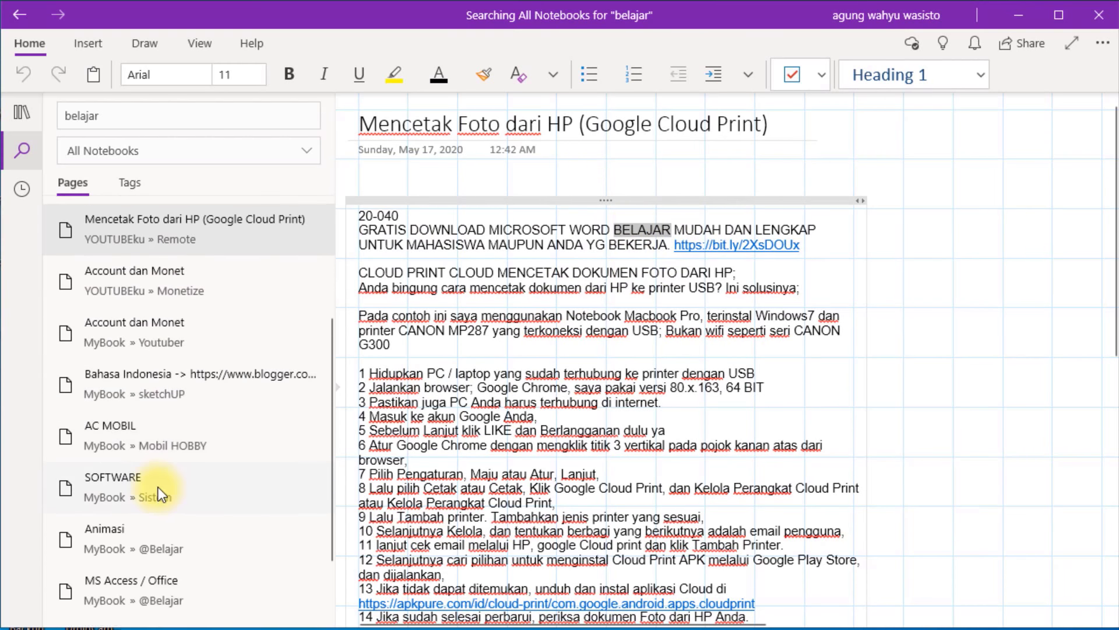
{"action": "scroll", "coordinate": [155, 487], "scroll_direction": "up", "scroll_amount": 3}
{"action": "left_click", "coordinate": [66, 116]}
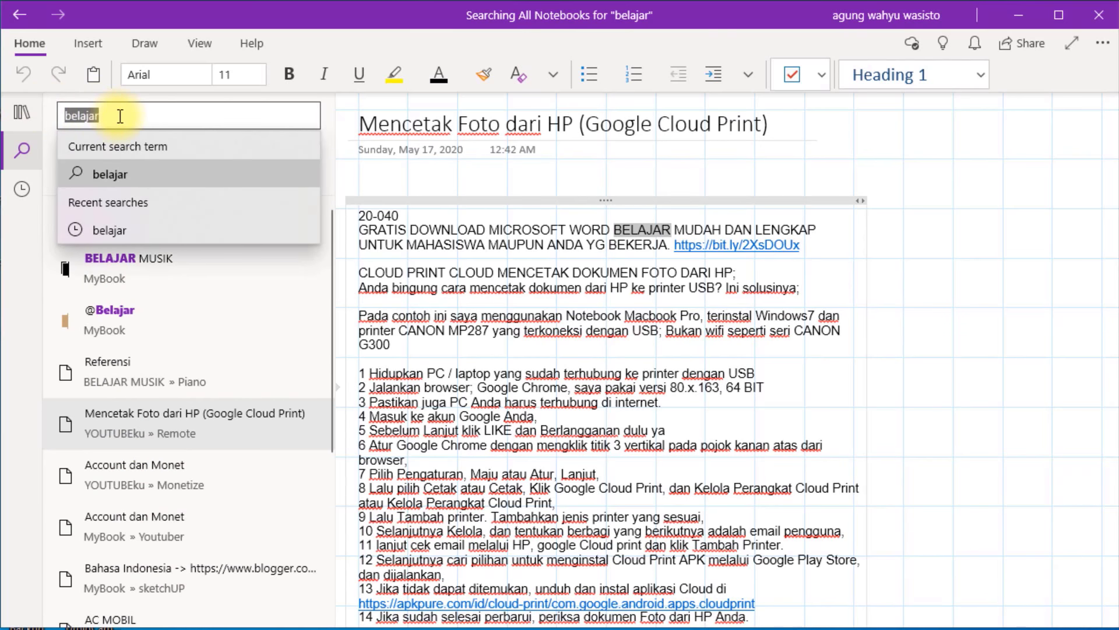
Search all notebooks for 'john denver' and open the Lagu & Chrord - English result.
{"action": "key", "text": "BackSpace"}
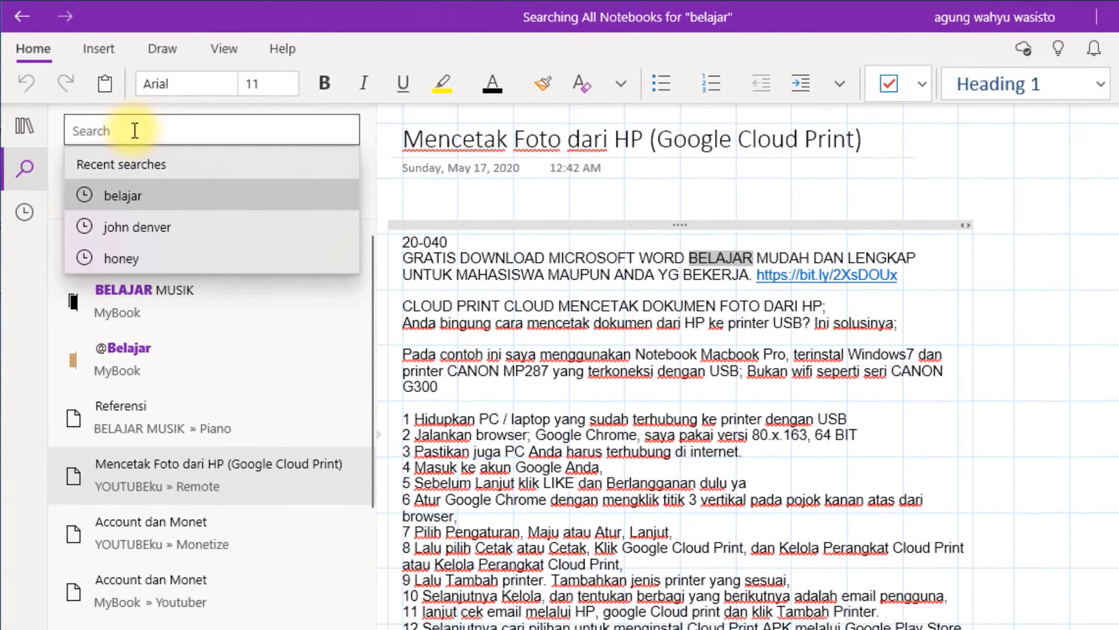
{"action": "type", "text": "john"}
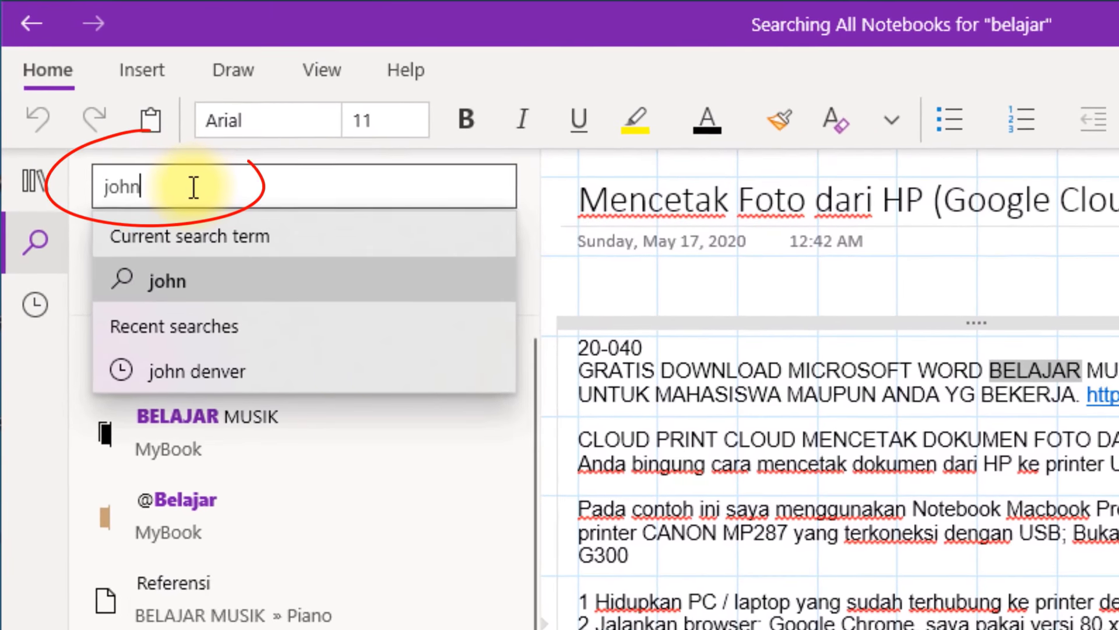
{"action": "type", "text": " den"}
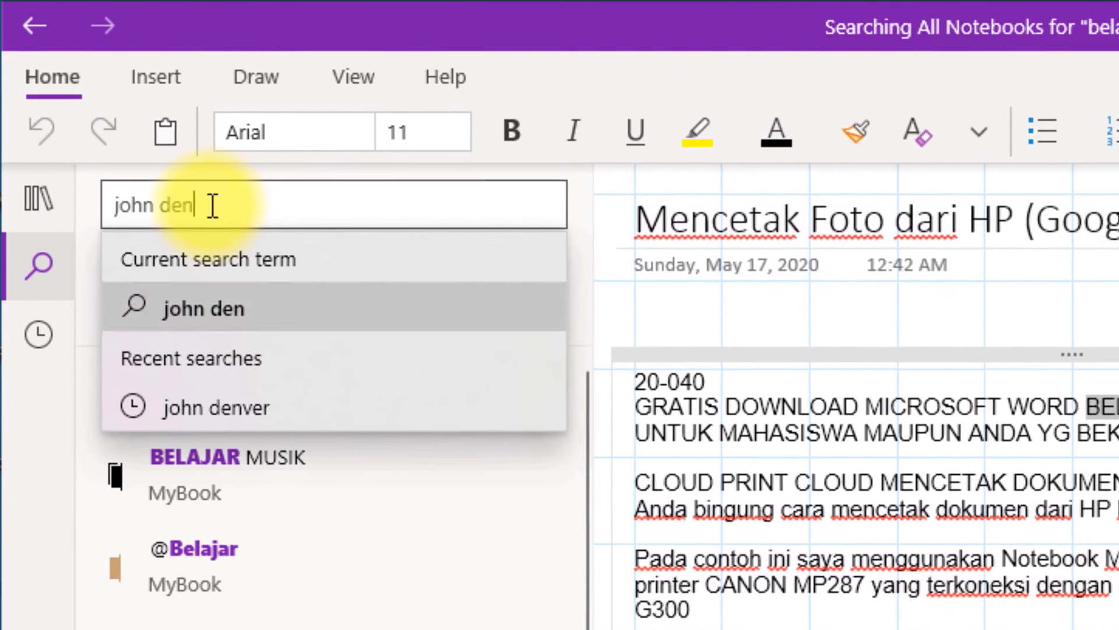
{"action": "type", "text": "ver"}
{"action": "key", "text": "Return"}
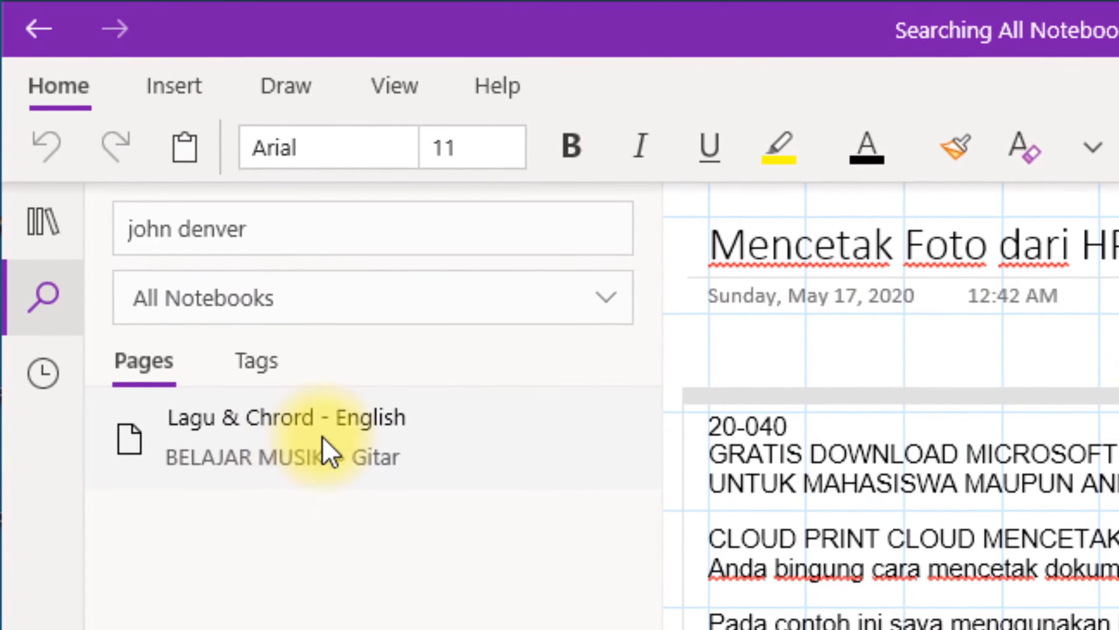
{"action": "left_click", "coordinate": [321, 436]}
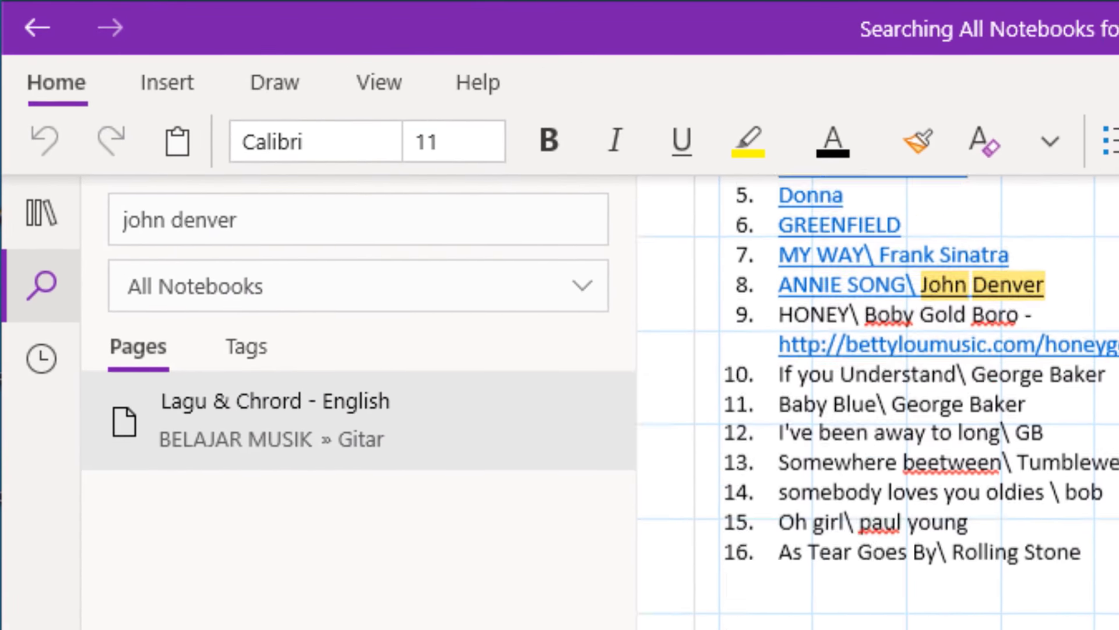
Scroll through the Lagu & Chrord - English match, then show the Recent Notes list.
{"action": "scroll", "coordinate": [878, 402], "scroll_direction": "down", "scroll_amount": 1}
{"action": "left_click", "coordinate": [254, 428]}
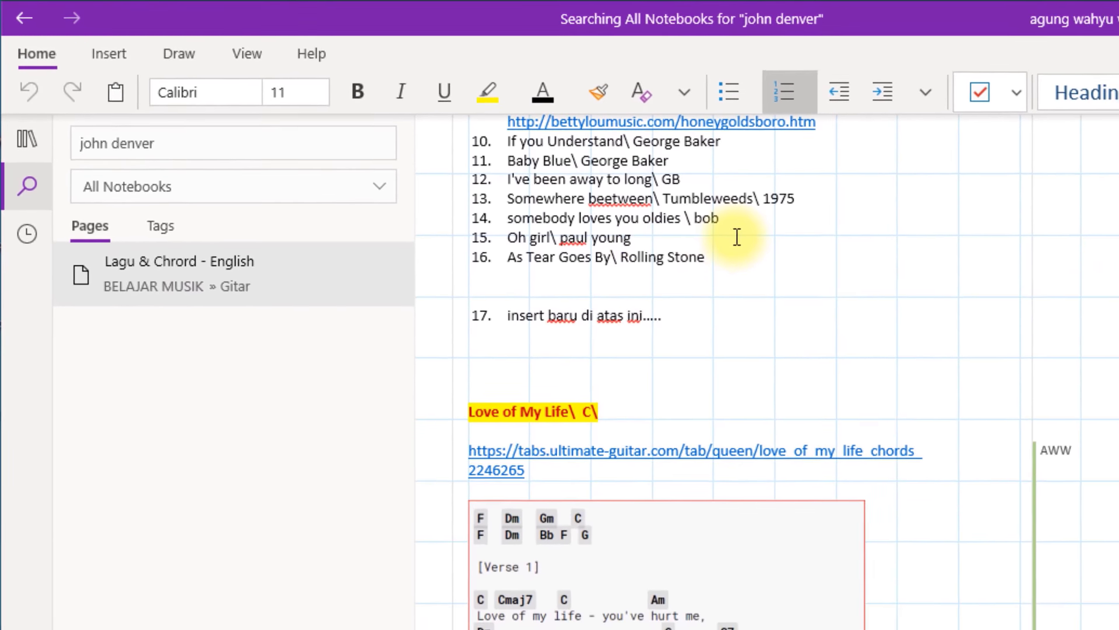
{"action": "scroll", "coordinate": [685, 285], "scroll_direction": "up", "scroll_amount": 3}
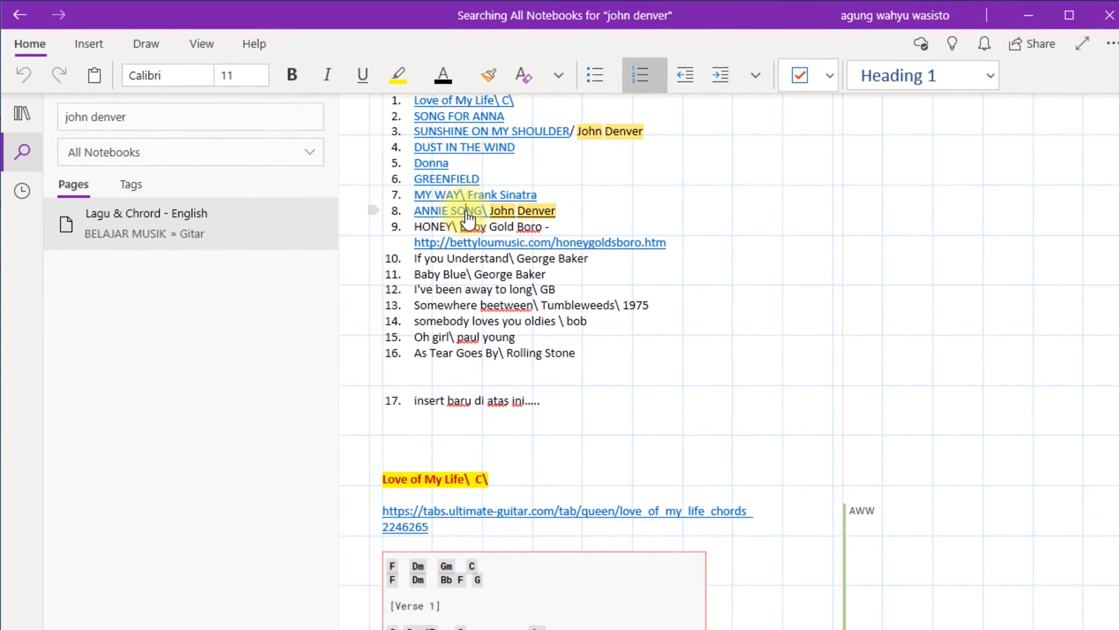
{"action": "scroll", "coordinate": [603, 414], "scroll_direction": "down", "scroll_amount": 5}
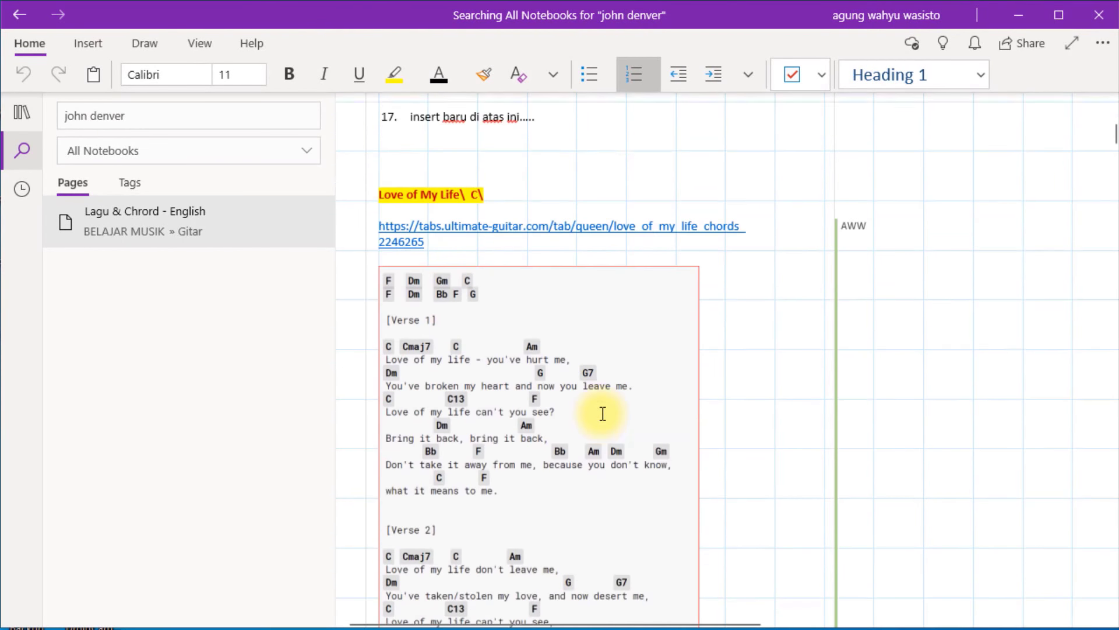
{"action": "scroll", "coordinate": [600, 412], "scroll_direction": "down", "scroll_amount": 4}
{"action": "scroll", "coordinate": [600, 412], "scroll_direction": "up", "scroll_amount": 9}
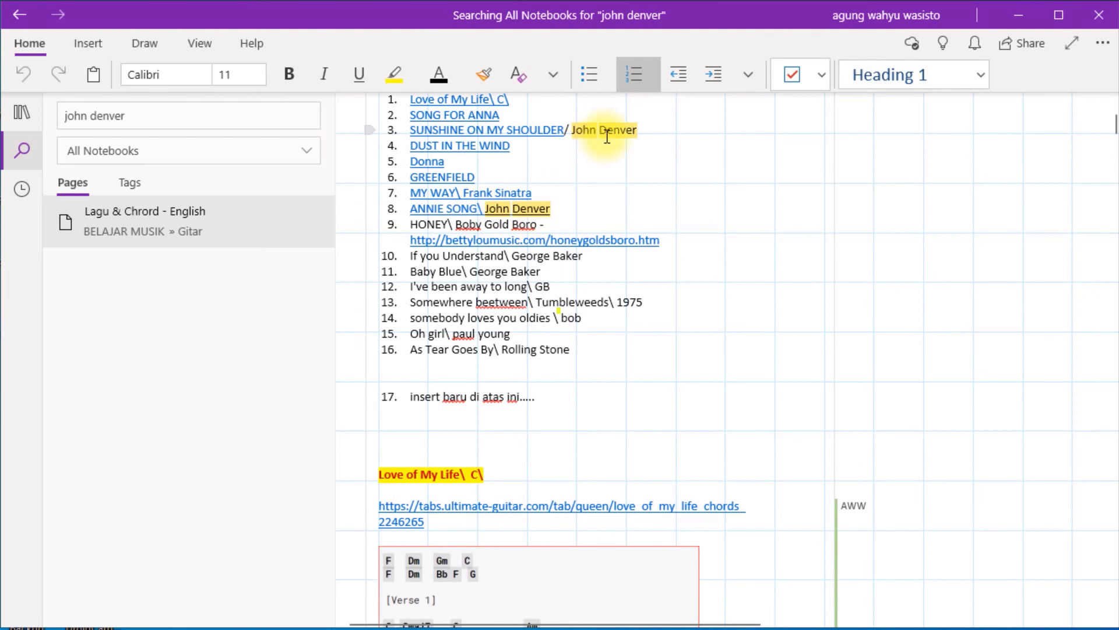
{"action": "left_click", "coordinate": [303, 222]}
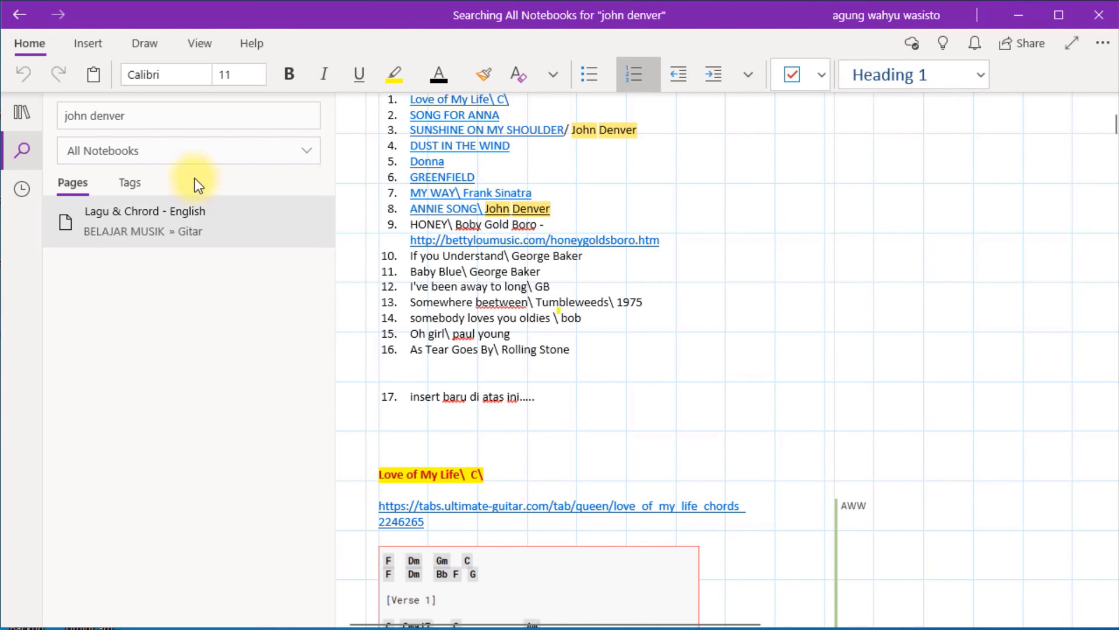
{"action": "left_click", "coordinate": [23, 196]}
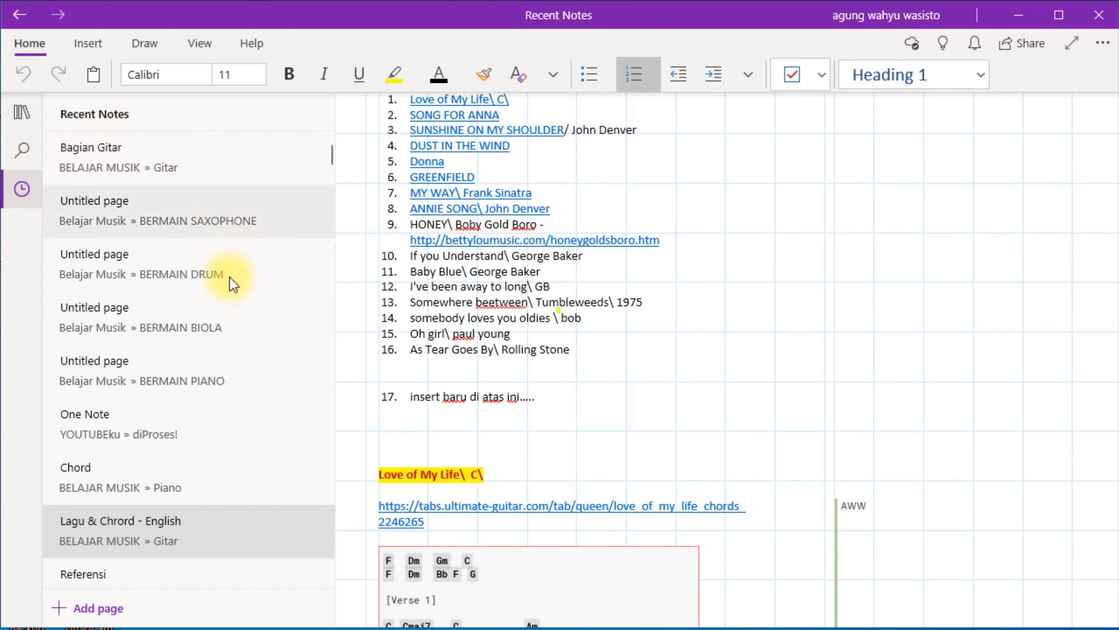
Expand the notebooks list to show MyBook, YouTube_AWW and Belajar Musik.
{"action": "scroll", "coordinate": [242, 368], "scroll_direction": "down", "scroll_amount": 6}
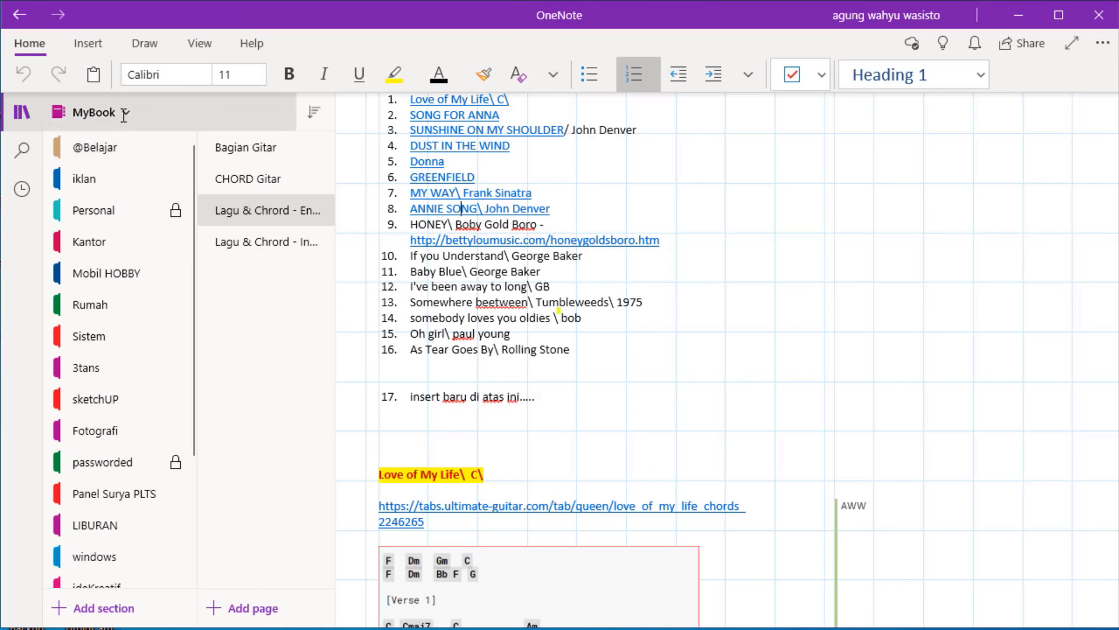
{"action": "left_click", "coordinate": [121, 118]}
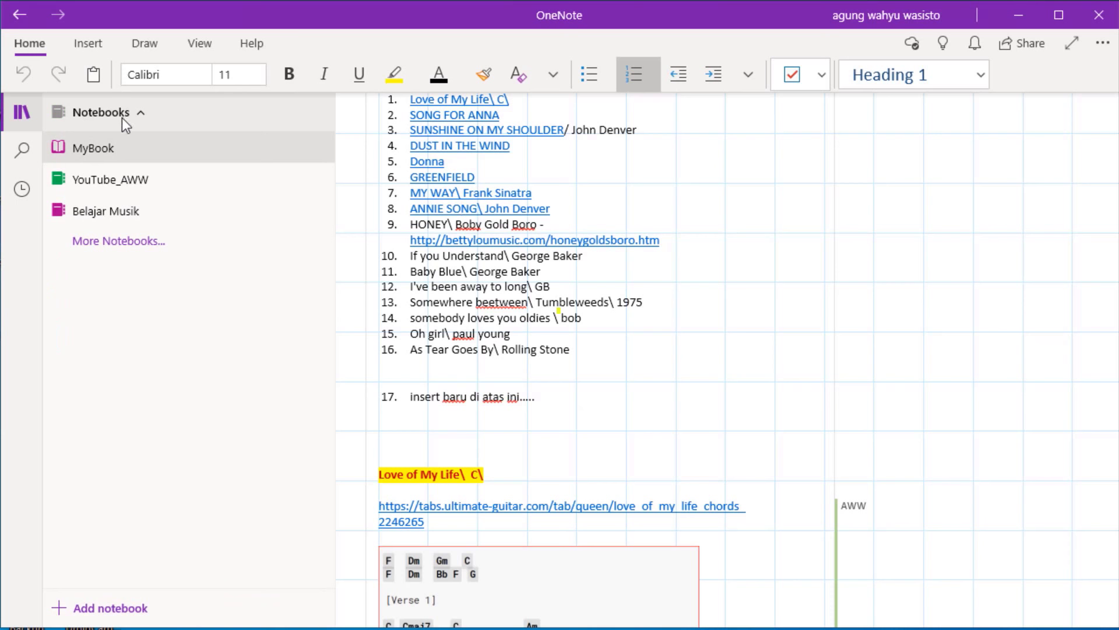